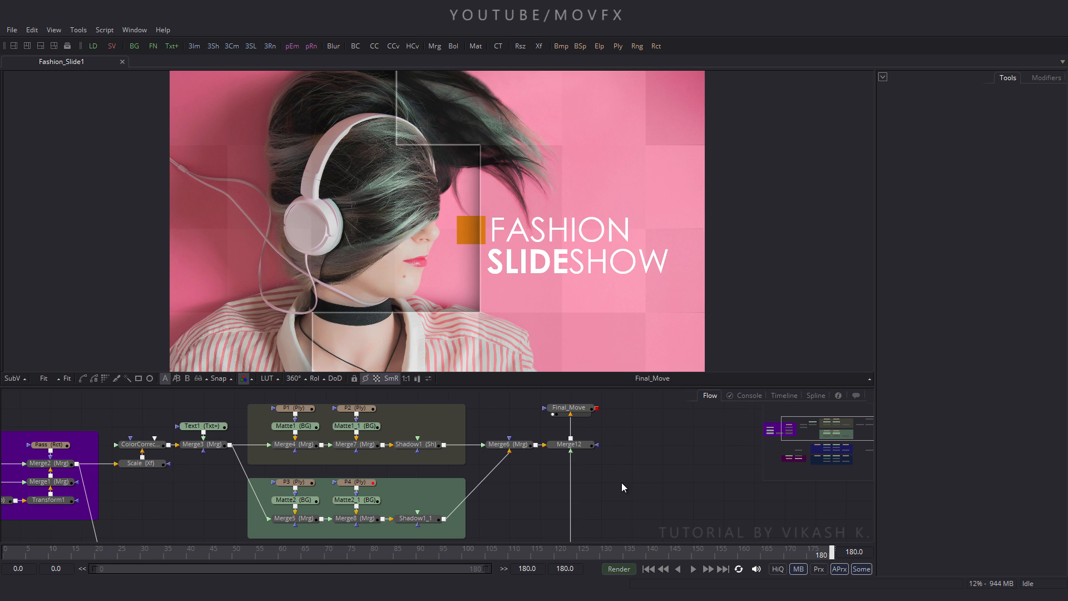
# - Create a new blank composition and close the Fashion_Slide1 composition
pyautogui.click(12, 30)
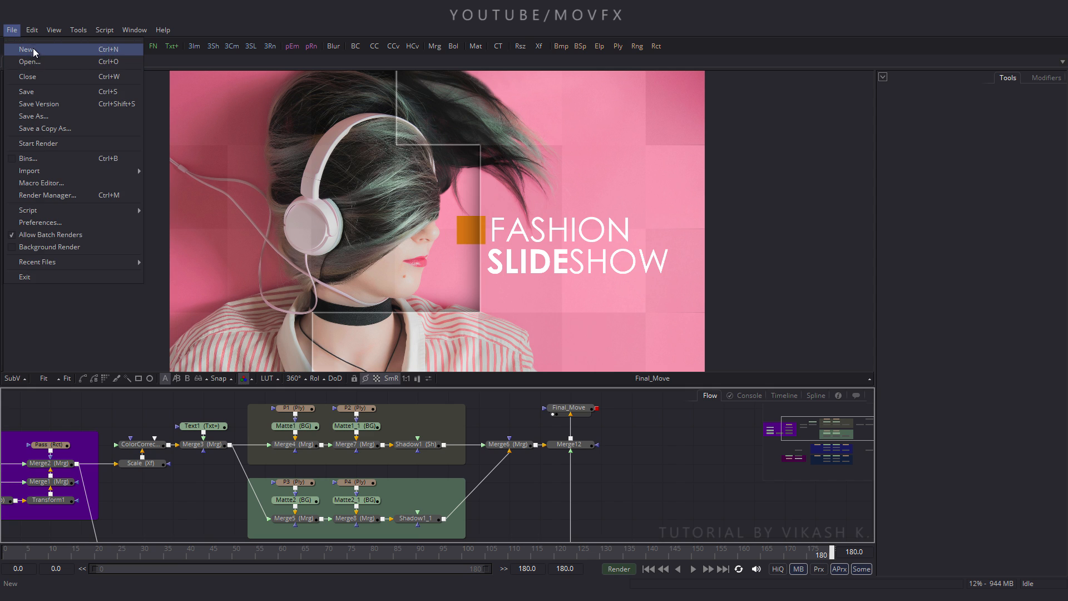
pyautogui.click(33, 50)
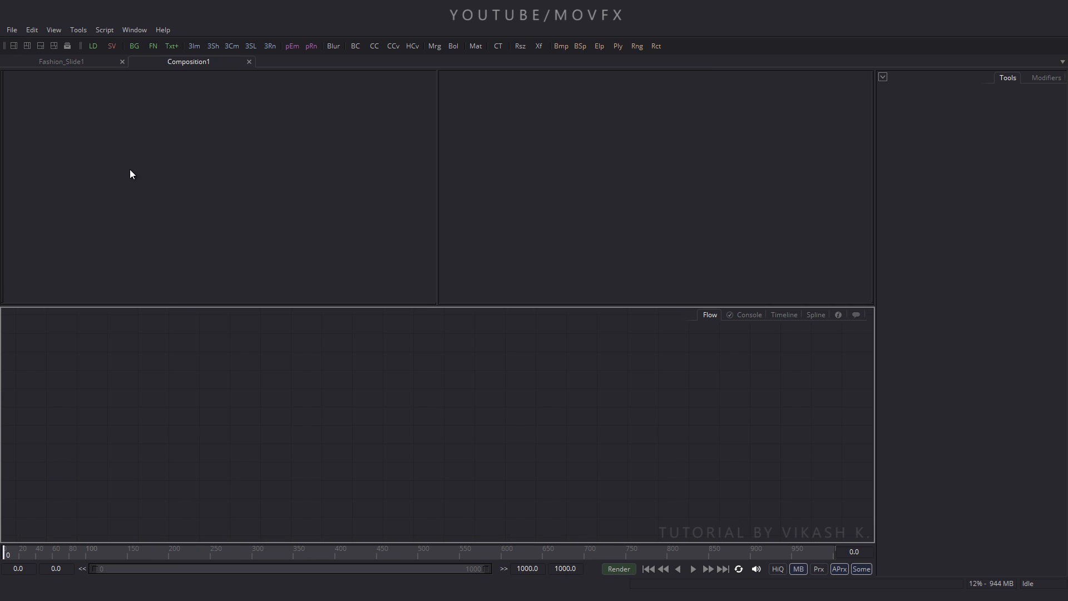
pyautogui.click(122, 61)
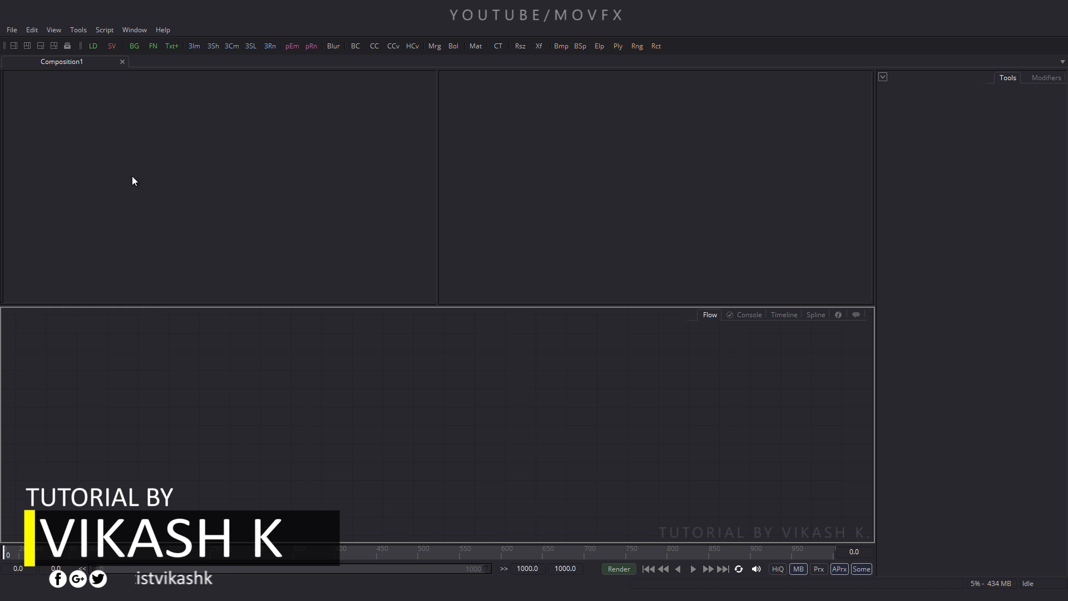
# - Save the composition's Frame Format preferences with HDTV 1080, 1920 by 1080 pixels, at 30 frames per second
pyautogui.click(12, 31)
pyautogui.click(45, 224)
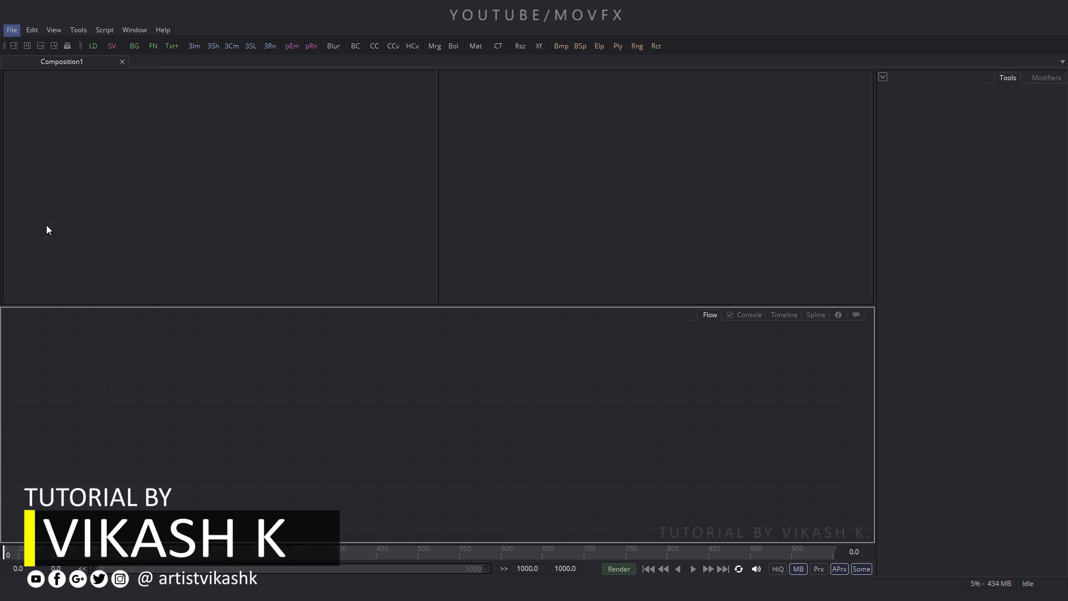
pyautogui.click(418, 207)
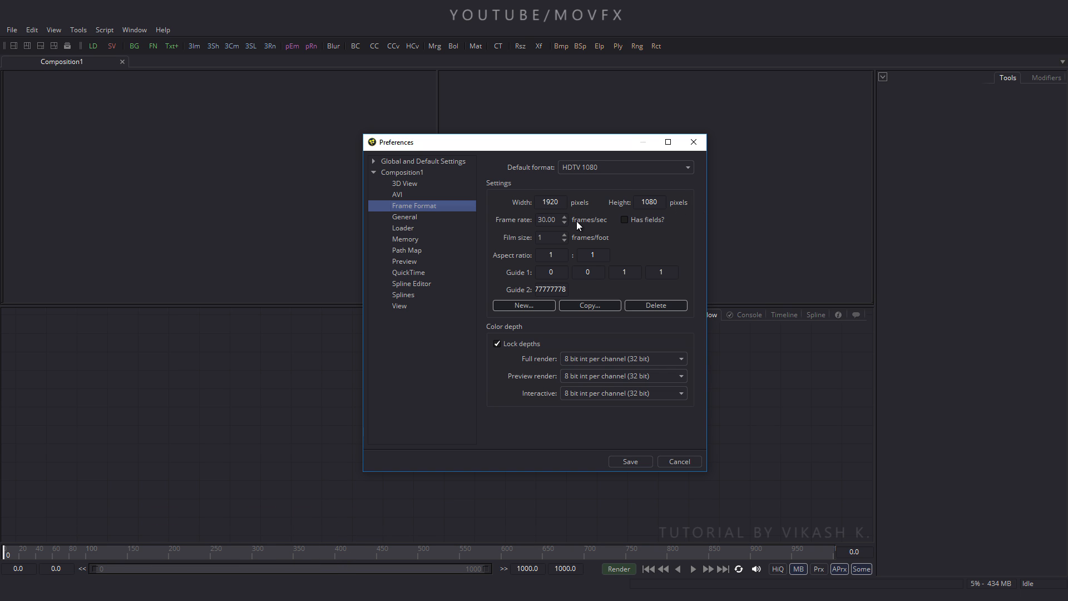
pyautogui.click(625, 461)
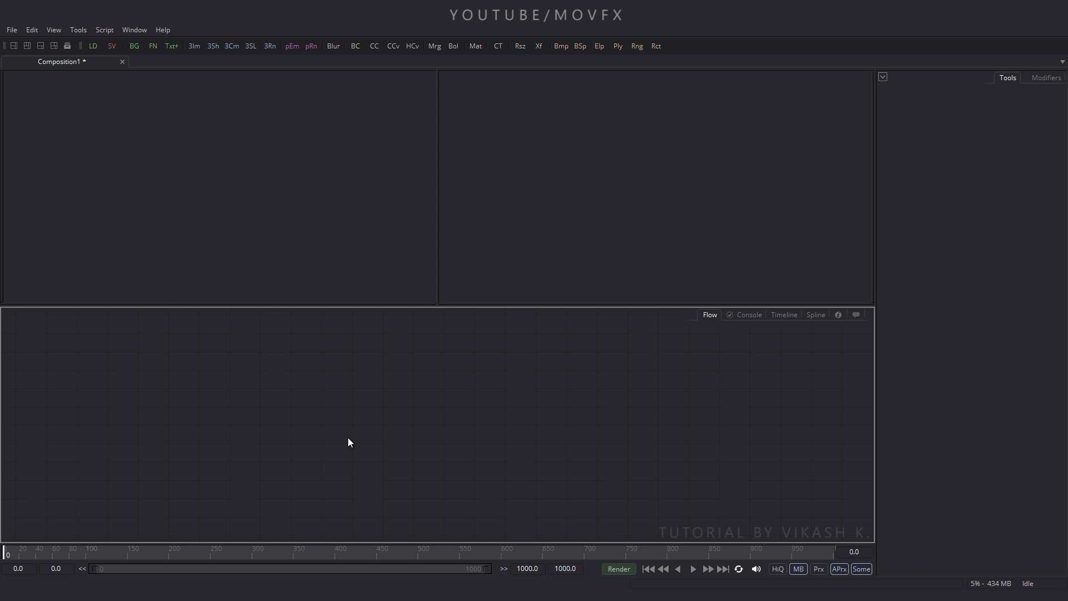
# - Set the composition's end frame to 180
pyautogui.click(565, 567)
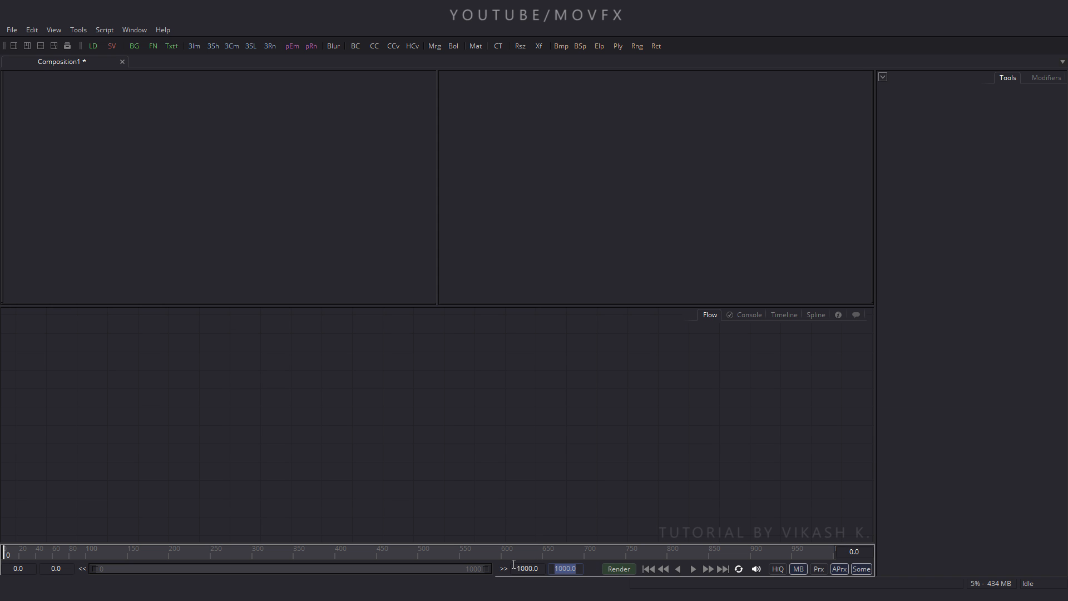
pyautogui.write('180')
pyautogui.press('Return')
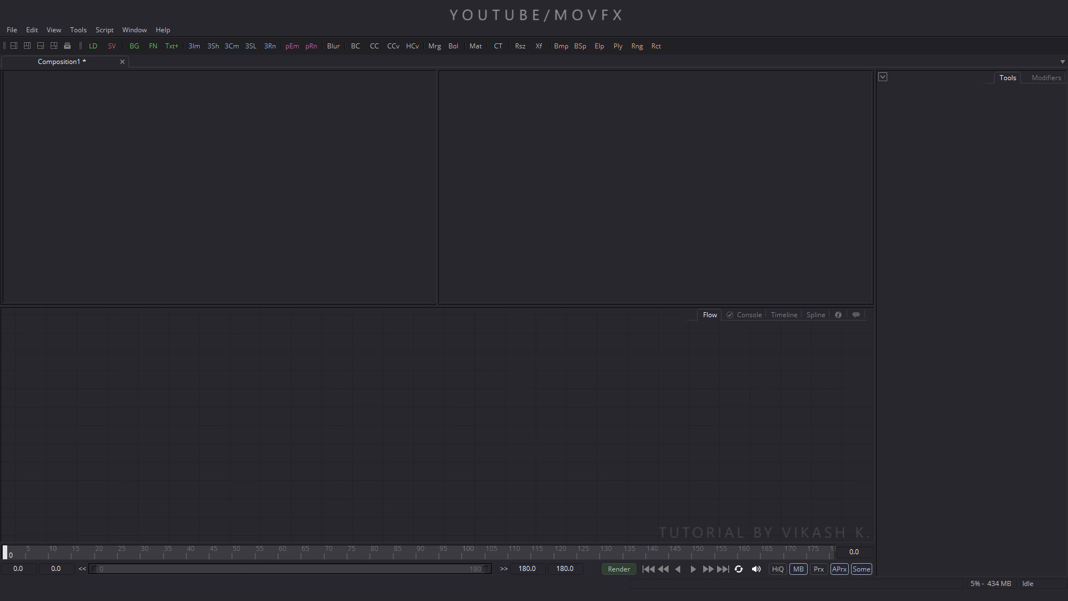
# - Import the Girl_Pink image from the Fashion folder into the flow and show it in the viewer, fitted to view
pyautogui.hotkey('alt', 'Tab')
pyautogui.click(425, 285)
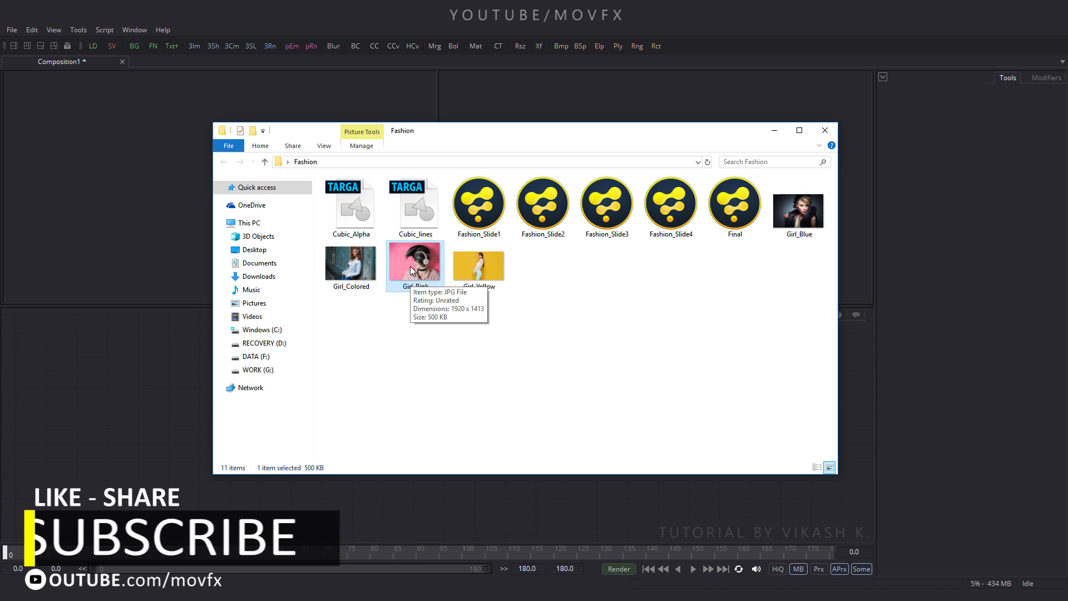
pyautogui.moveTo(409, 265); pyautogui.dragTo(153, 368)
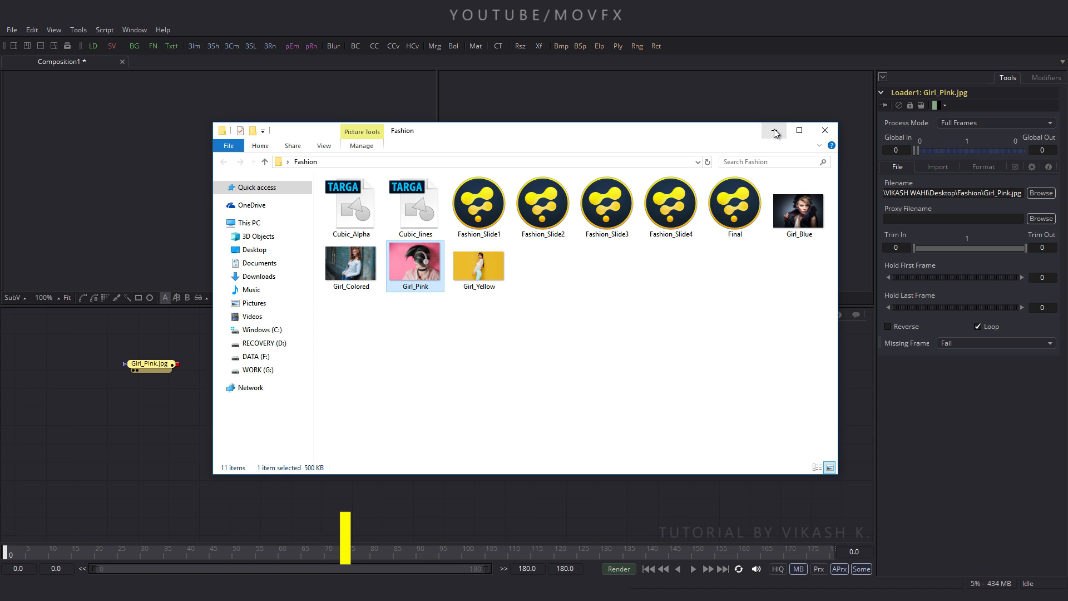
pyautogui.click(773, 130)
pyautogui.moveTo(148, 362); pyautogui.dragTo(191, 259)
pyautogui.click(67, 286)
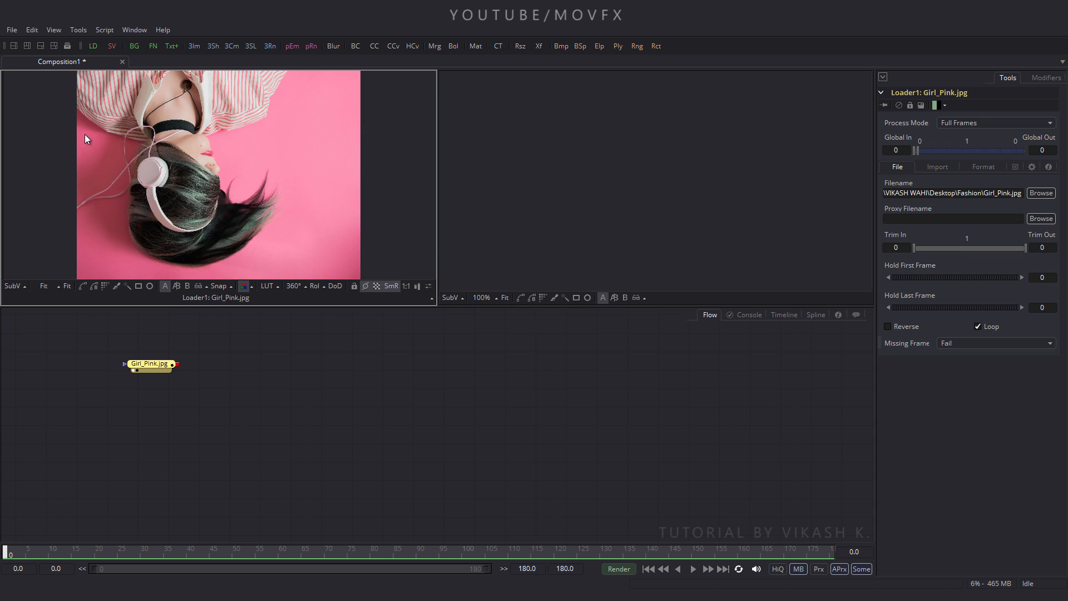
# - Switch the layout to a single viewer and enlarge it by shrinking the flow area
pyautogui.click(15, 49)
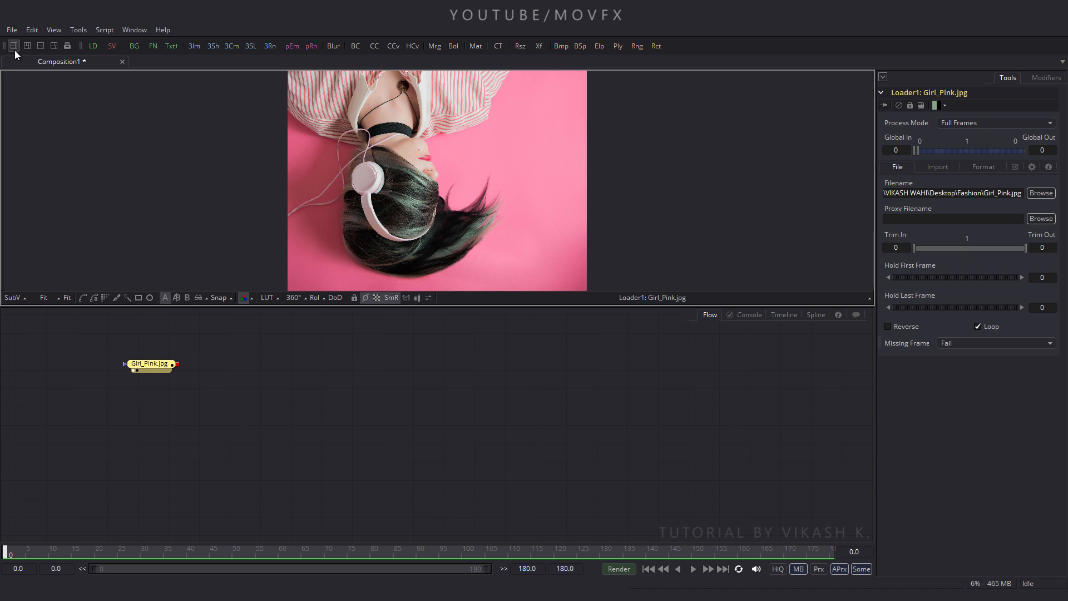
pyautogui.click(391, 344)
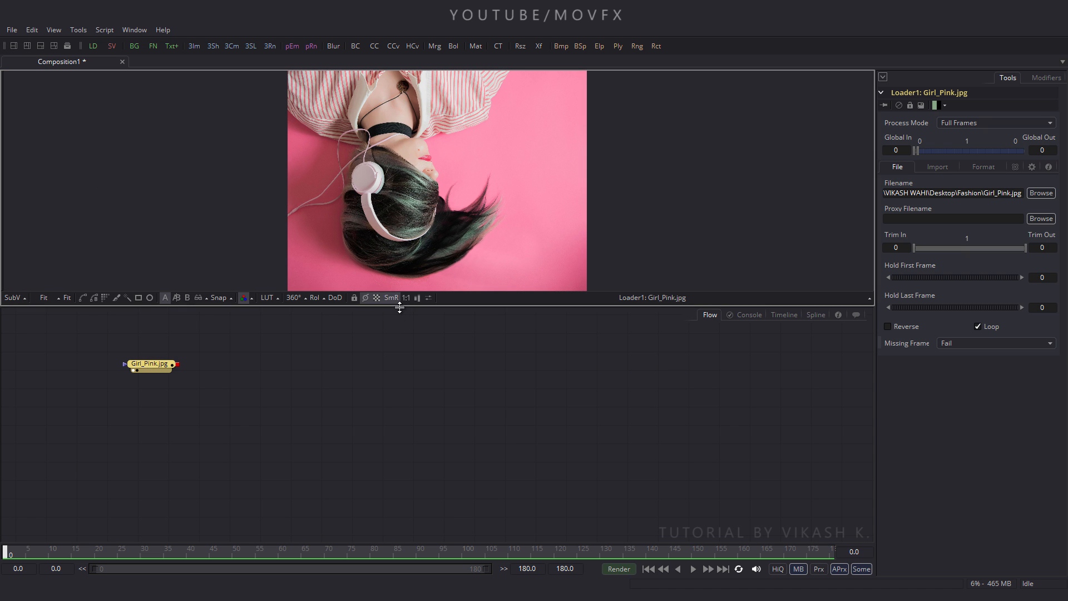
pyautogui.moveTo(398, 305); pyautogui.dragTo(398, 368)
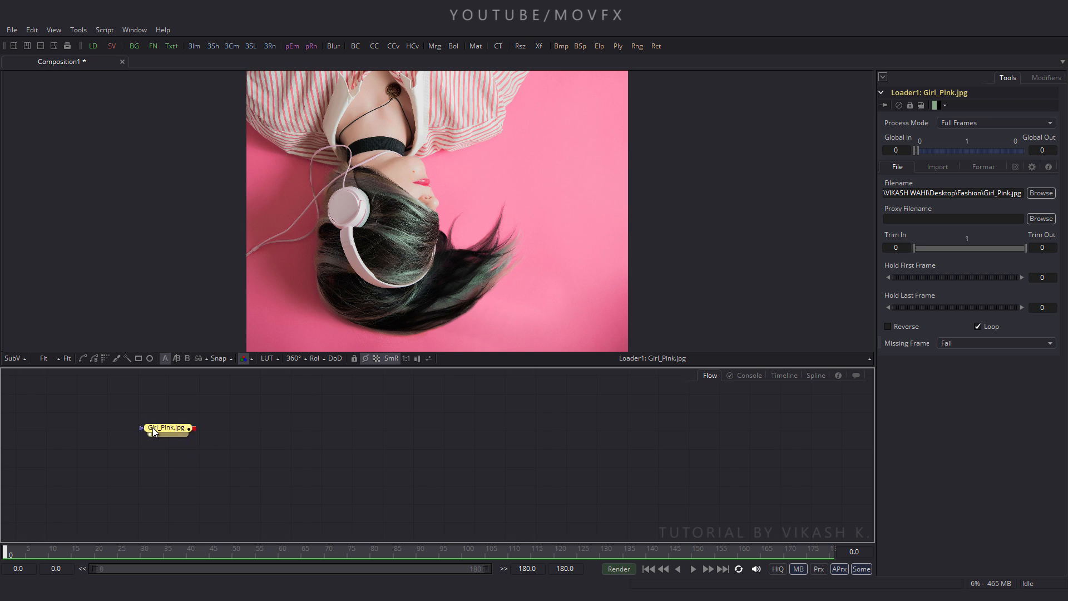
# - Turn on grid arrangement for tools in the flow and reposition the Girl_Pink.jpg node
pyautogui.rightClick(288, 472)
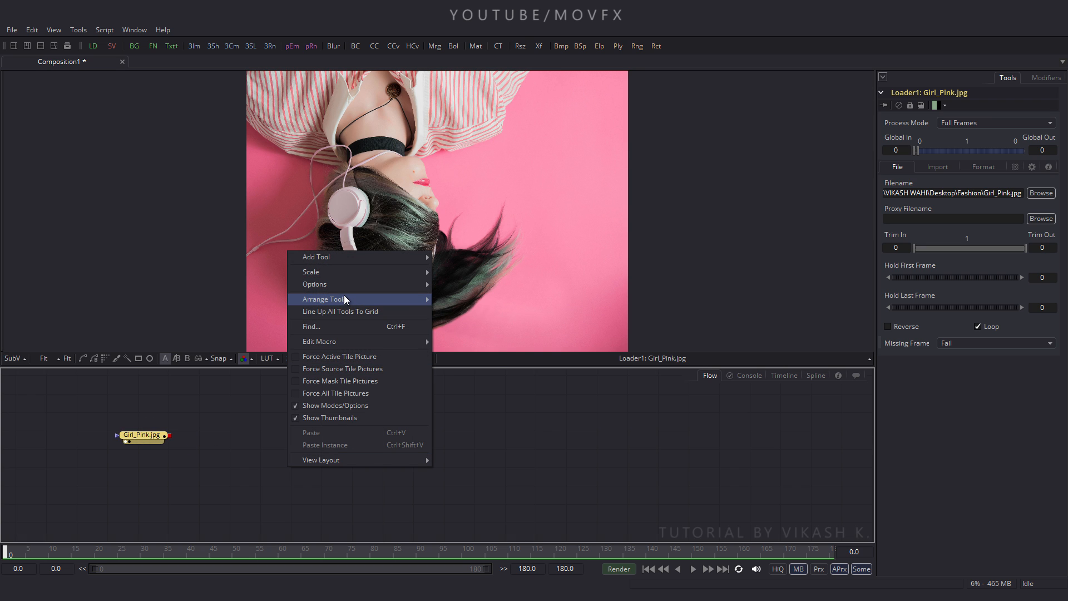
pyautogui.moveTo(341, 299)
pyautogui.click(455, 299)
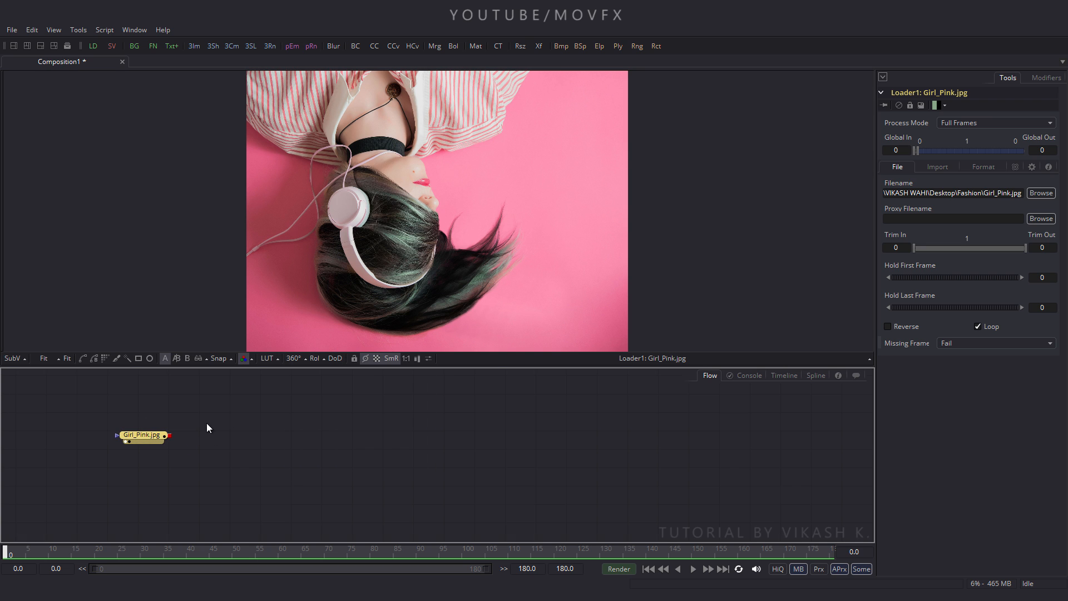
pyautogui.moveTo(143, 435)
pyautogui.mouseDown()
pyautogui.moveTo(139, 455)
pyautogui.moveTo(132, 429)
pyautogui.mouseUp()
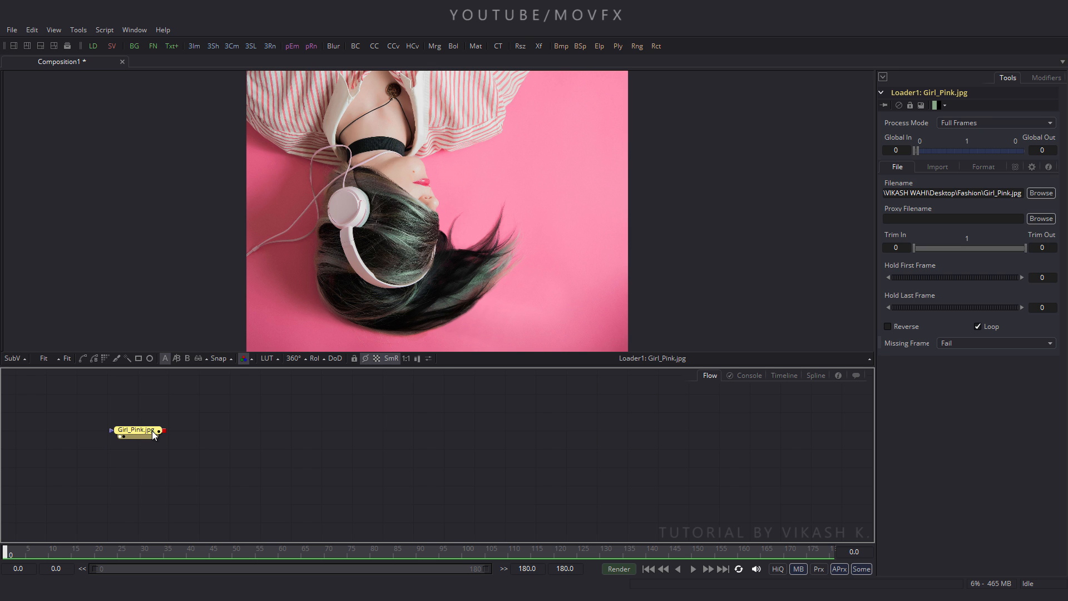
# - Find the Crop tool by name and add it after the Girl_Pink.jpg node
pyautogui.hotkey('shift', 'space')
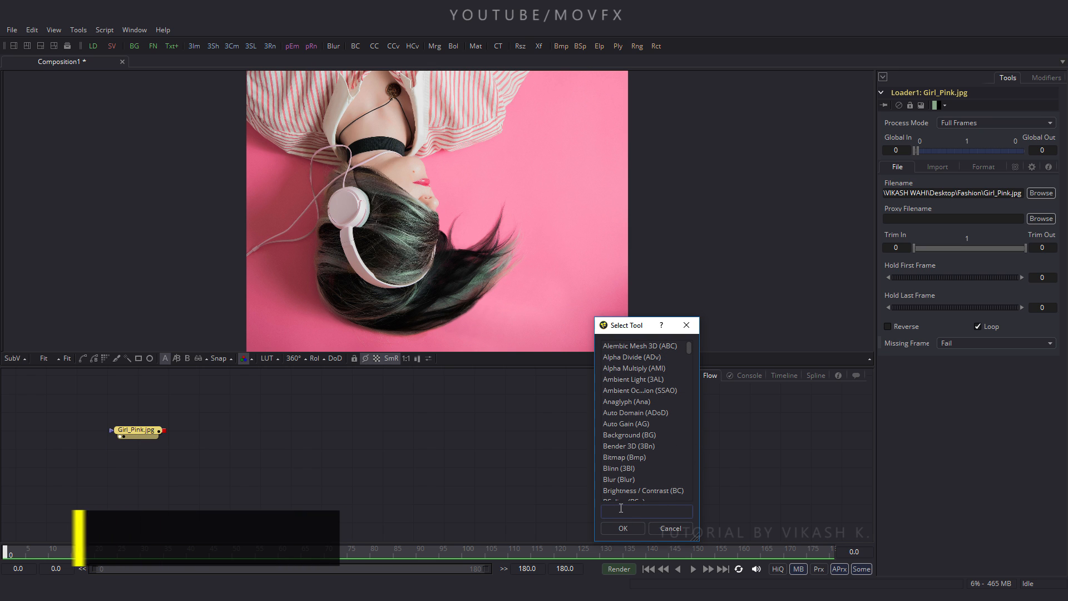
pyautogui.write('cro')
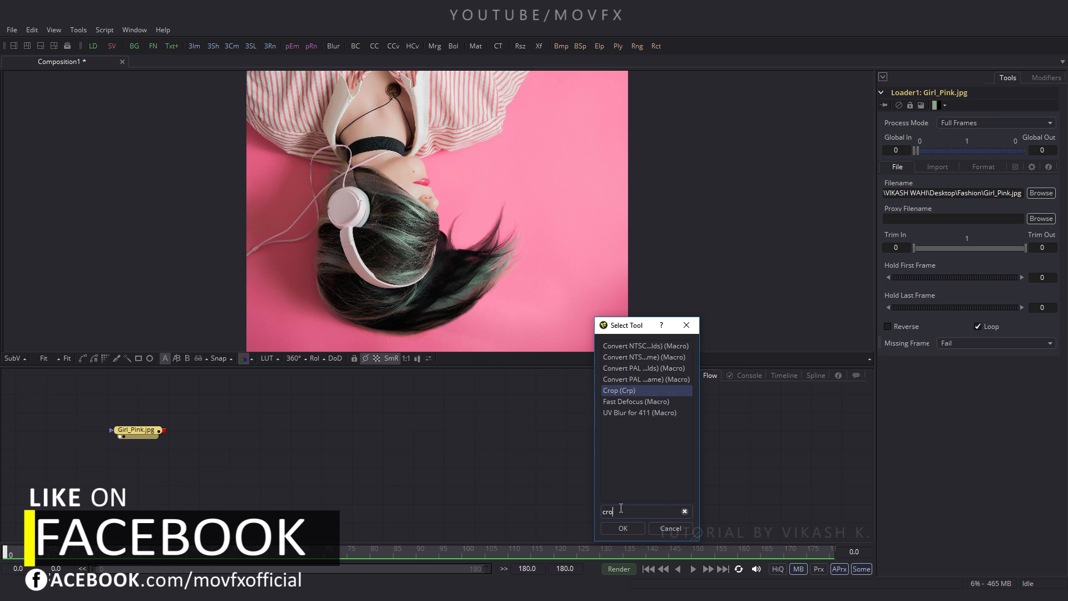
pyautogui.write('p')
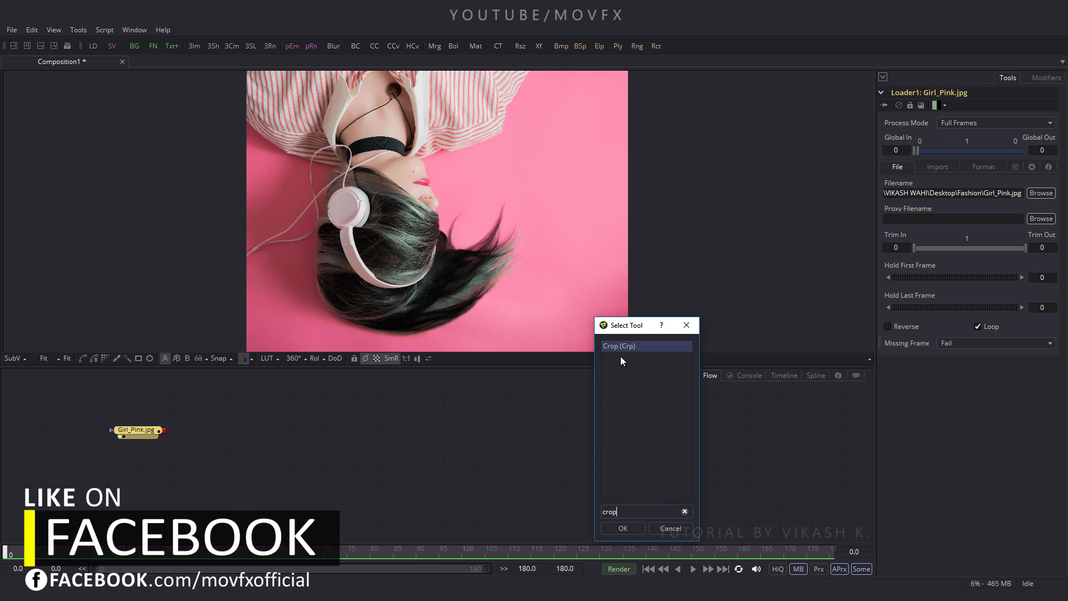
pyautogui.click(623, 528)
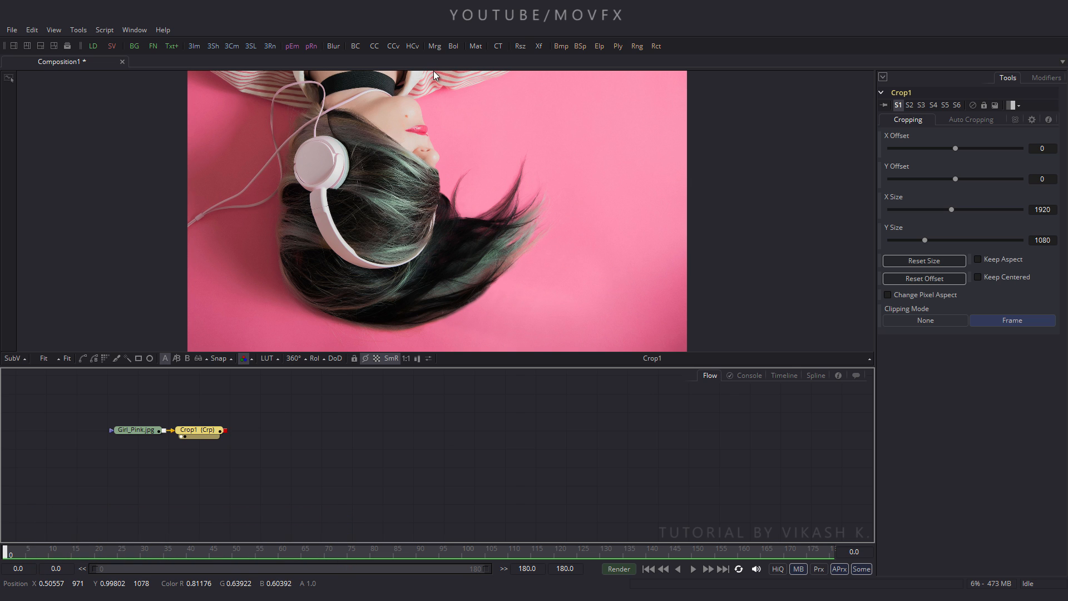
# - Add a Transform node that flips the cropped image vertically, and enable Keep Centered on the Crop node
pyautogui.click(539, 47)
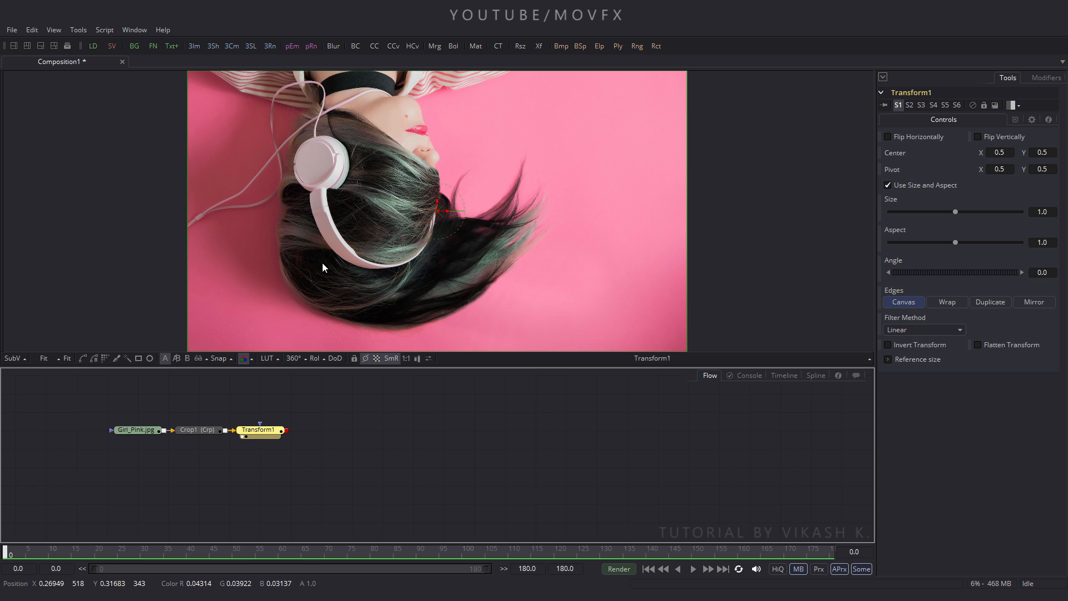
pyautogui.click(994, 141)
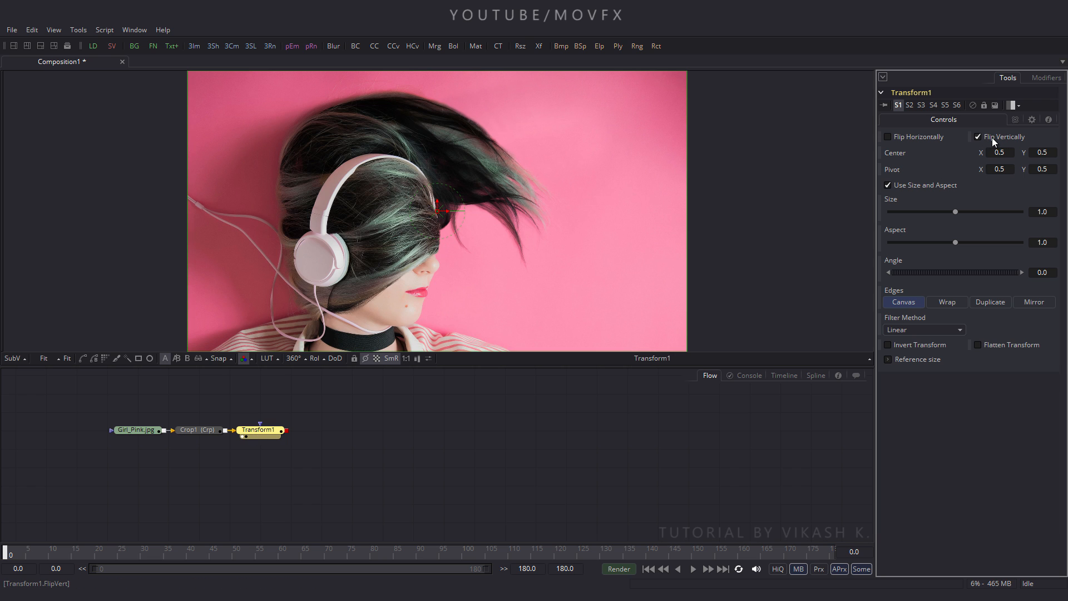
pyautogui.click(203, 435)
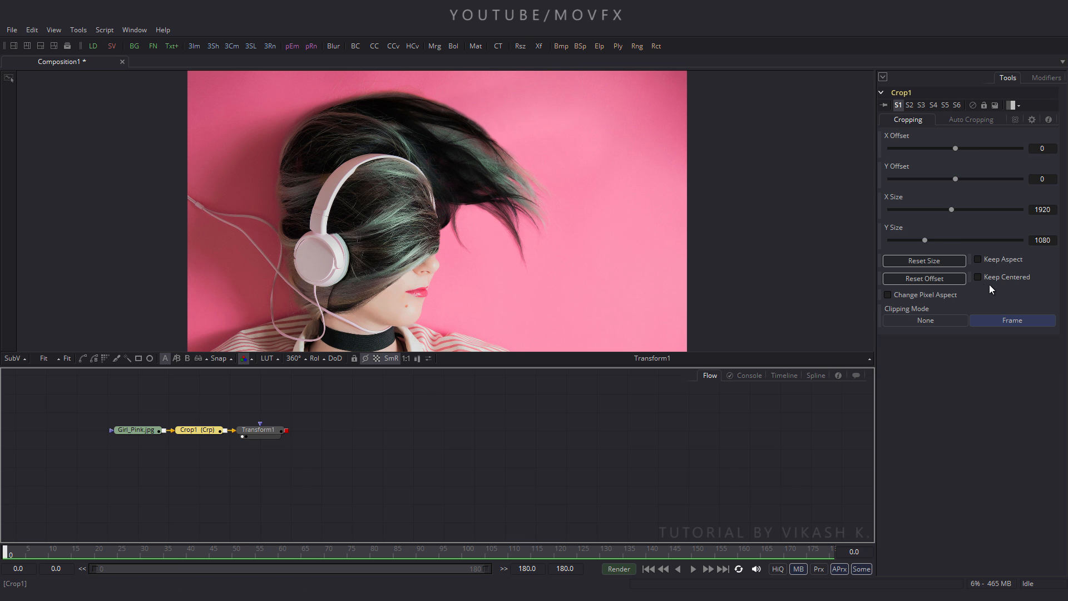
pyautogui.click(994, 277)
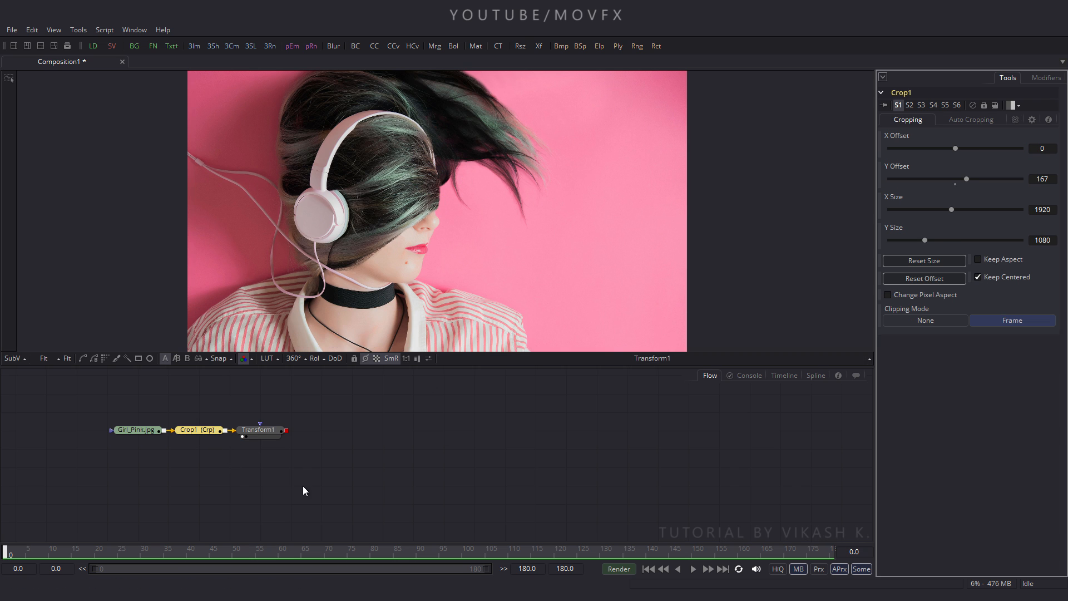
# - Move the loader, Crop and Transform nodes together toward the lower-left corner of the flow
pyautogui.click(269, 433)
pyautogui.hotkey('ctrl', 'a')
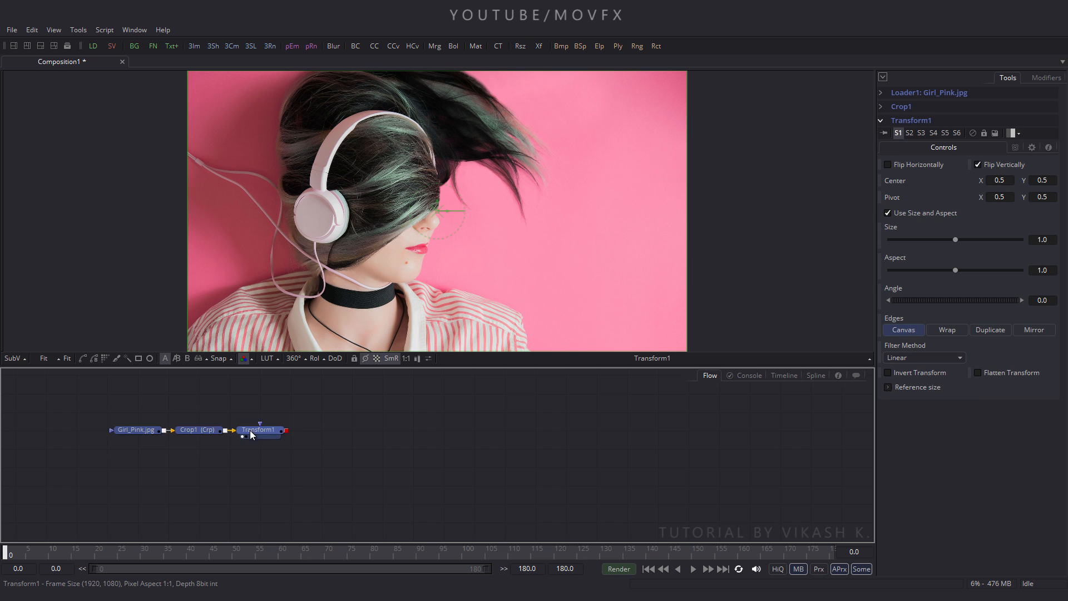
pyautogui.moveTo(261, 425); pyautogui.dragTo(199, 474)
pyautogui.click(268, 469)
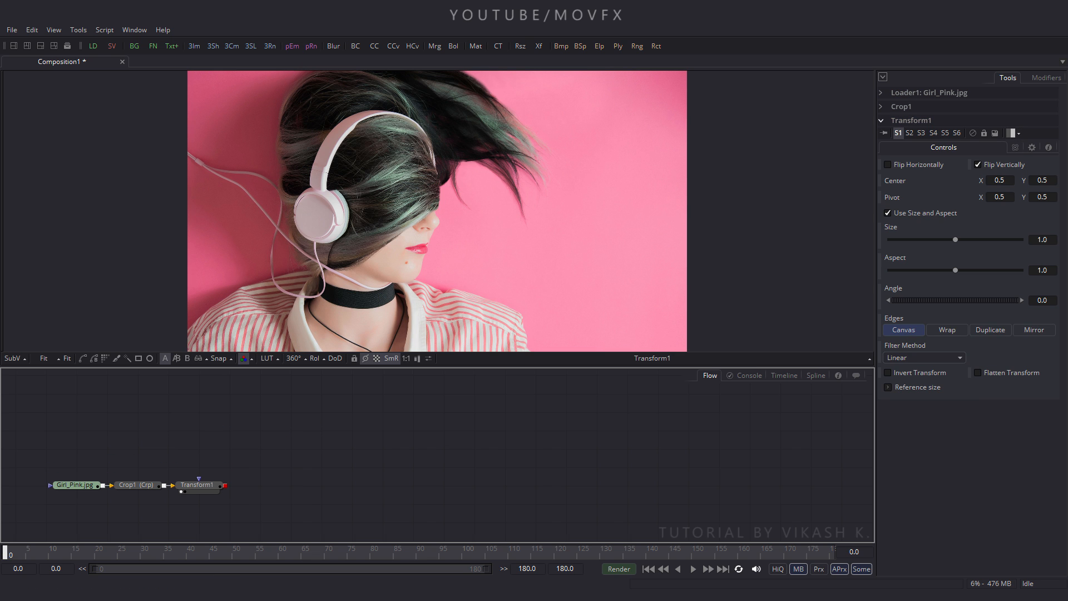
# - Import Cubic_Alpha from the Fashion folder and place its loader just above the Girl_Pink.jpg node
pyautogui.click(220, 597)
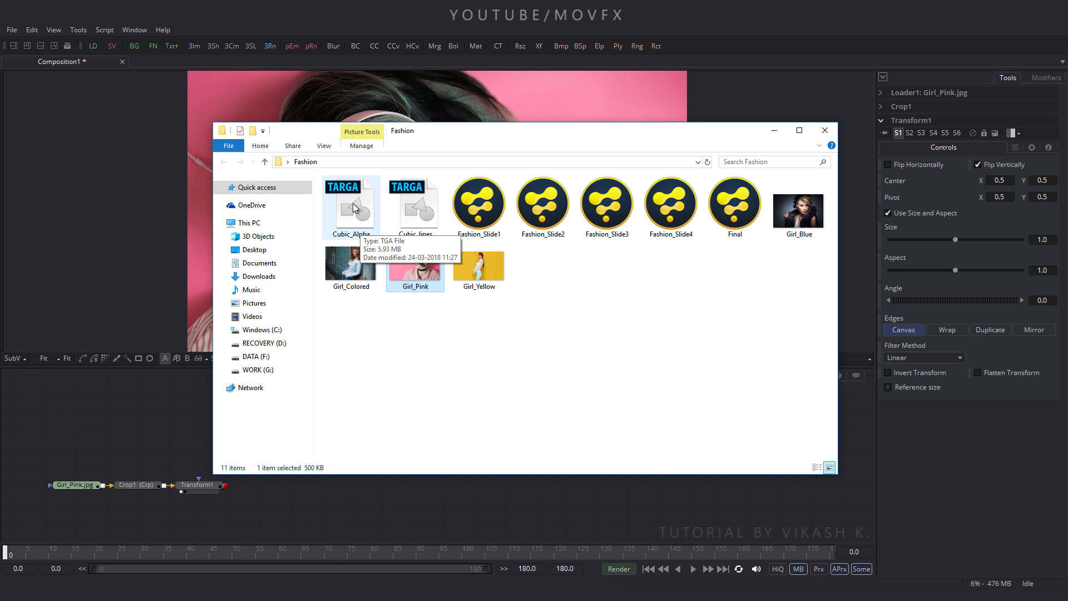
pyautogui.moveTo(353, 207); pyautogui.dragTo(76, 467)
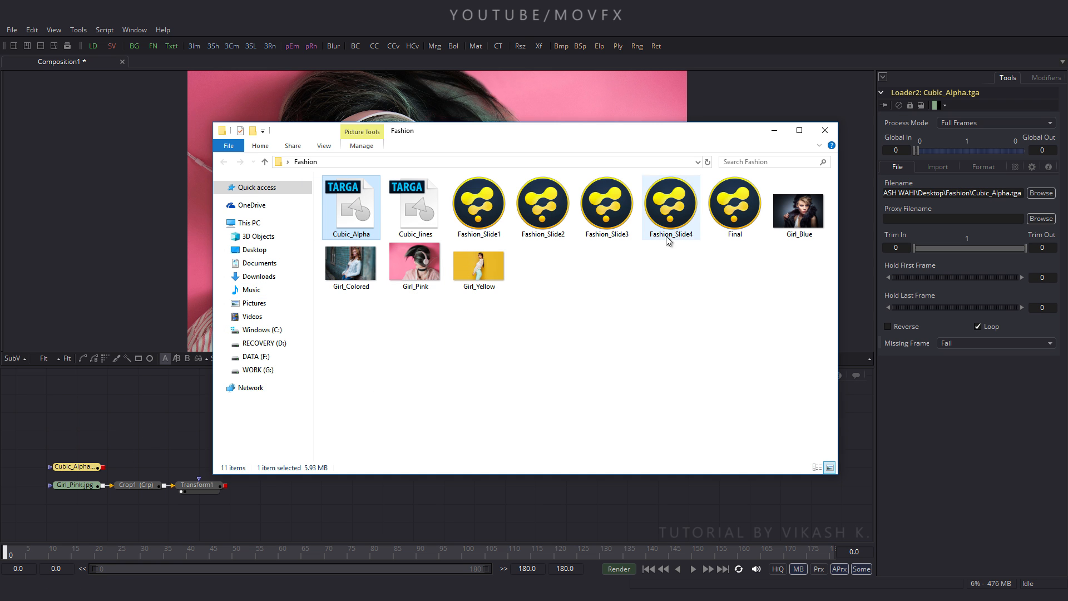
pyautogui.click(776, 129)
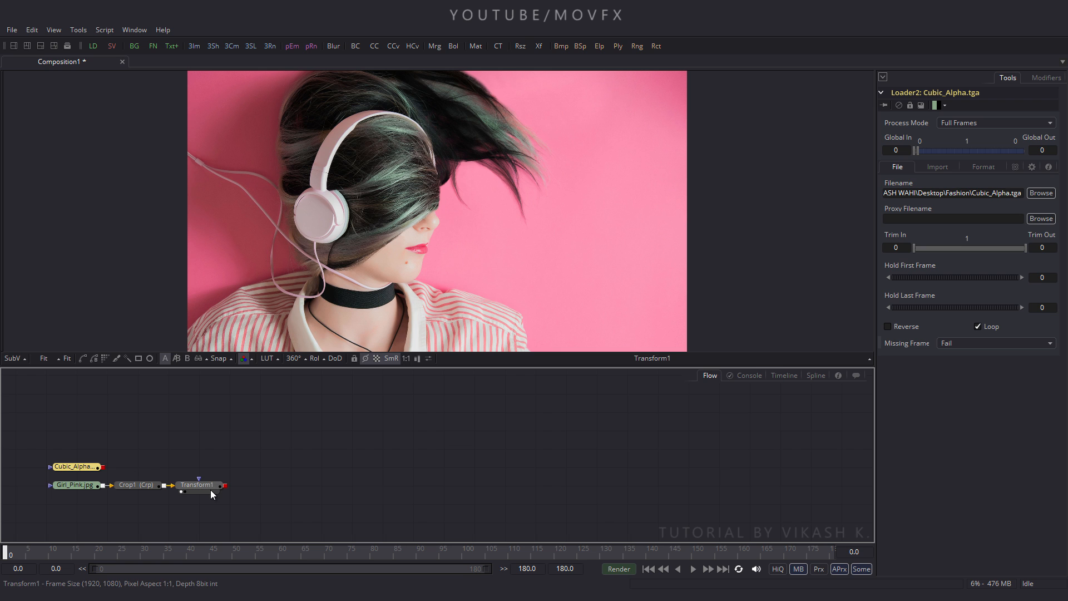
# - Add a Merge node with Cubic_Alpha as foreground over the Transform output as background, and show it in the viewer
pyautogui.click(295, 442)
pyautogui.click(434, 45)
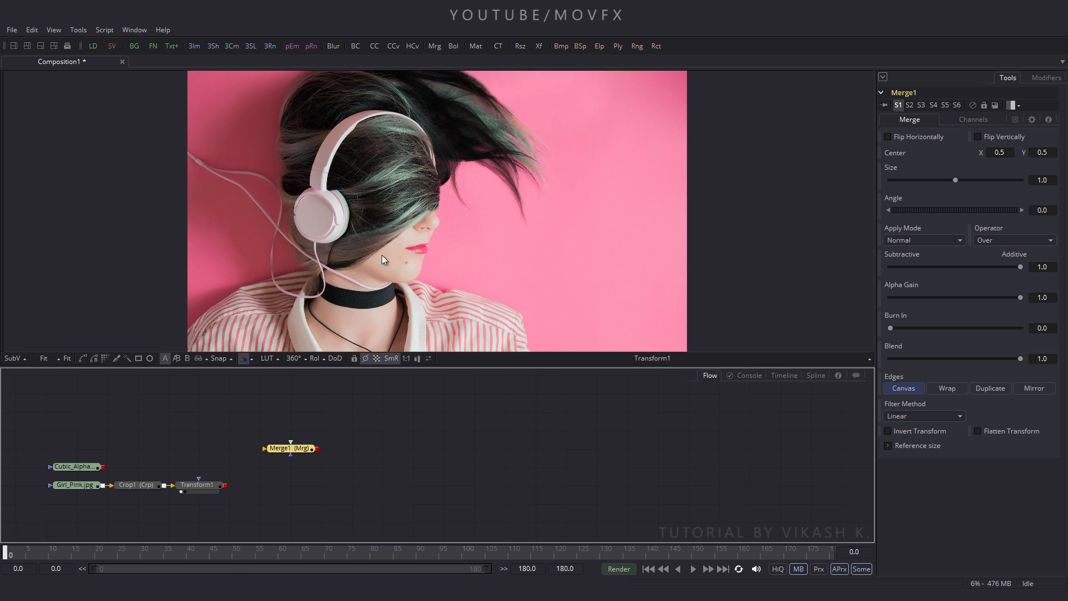
pyautogui.moveTo(289, 452); pyautogui.dragTo(87, 470)
pyautogui.moveTo(193, 471); pyautogui.dragTo(232, 238)
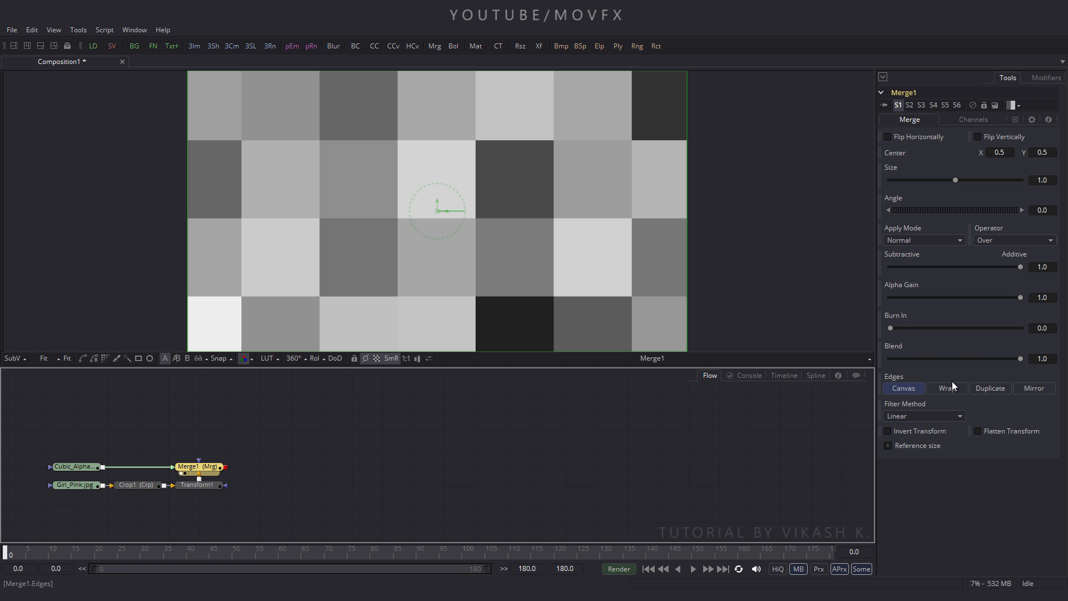
# - Set the Merge node's Blend to 0.15 and deselect the node
pyautogui.click(1043, 358)
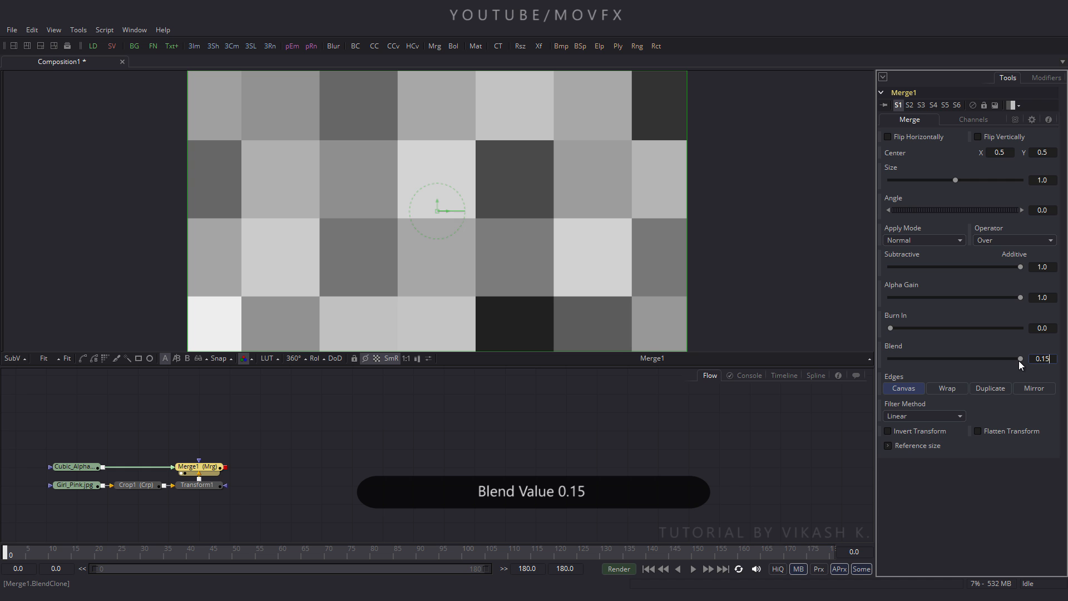
pyautogui.press('Tab')
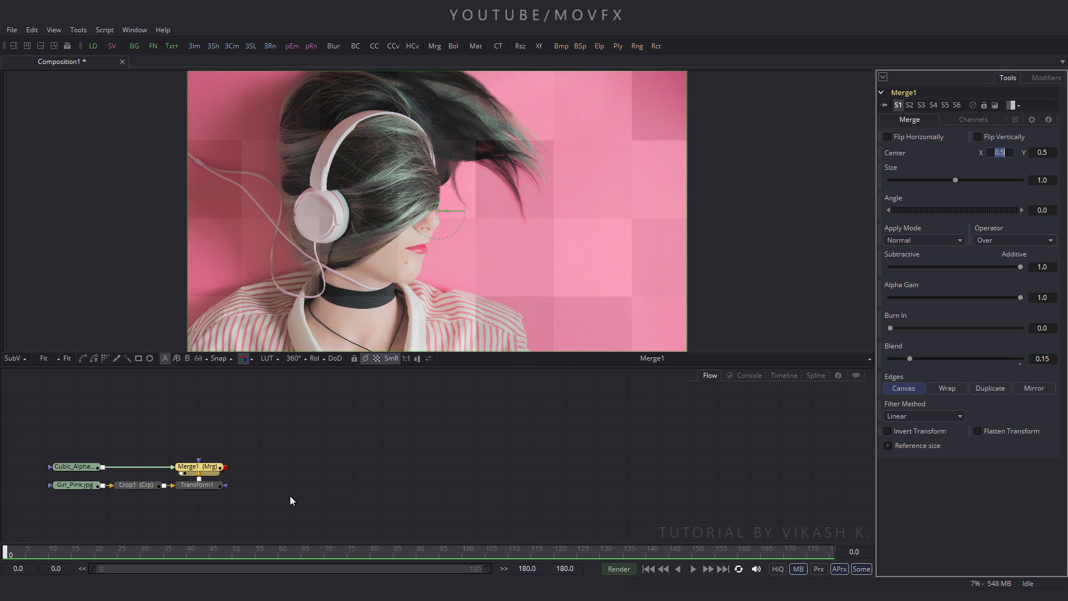
pyautogui.click(282, 470)
pyautogui.click(282, 474)
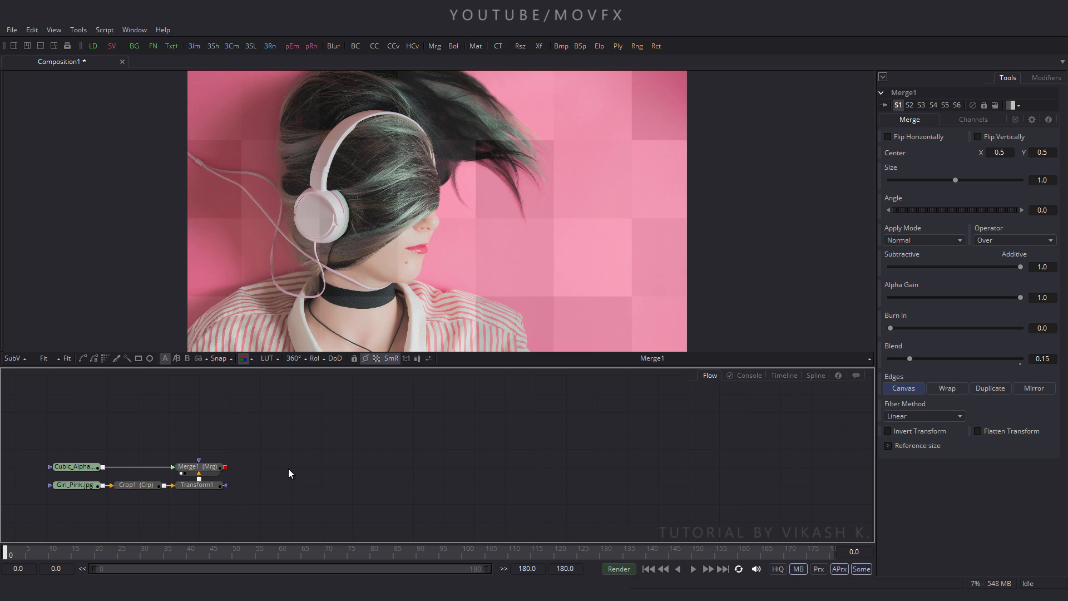
# - Import Cubic_lines from the Fashion folder and place its loader just above the Cubic_Alpha node
pyautogui.hotkey('alt', 'Tab')
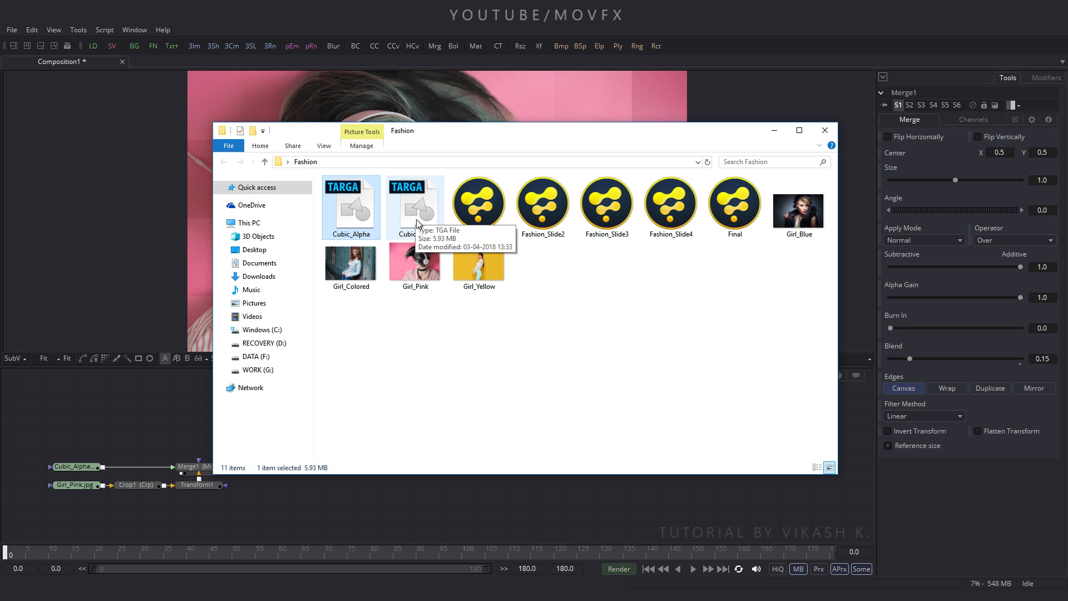
pyautogui.moveTo(421, 219); pyautogui.dragTo(84, 445)
pyautogui.click(773, 130)
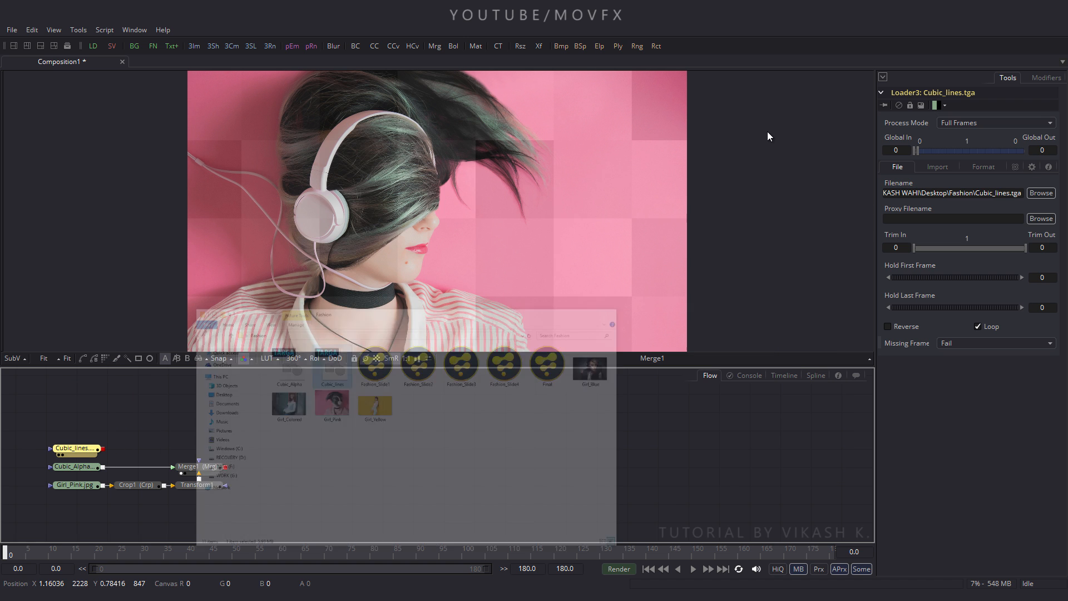
pyautogui.click(167, 454)
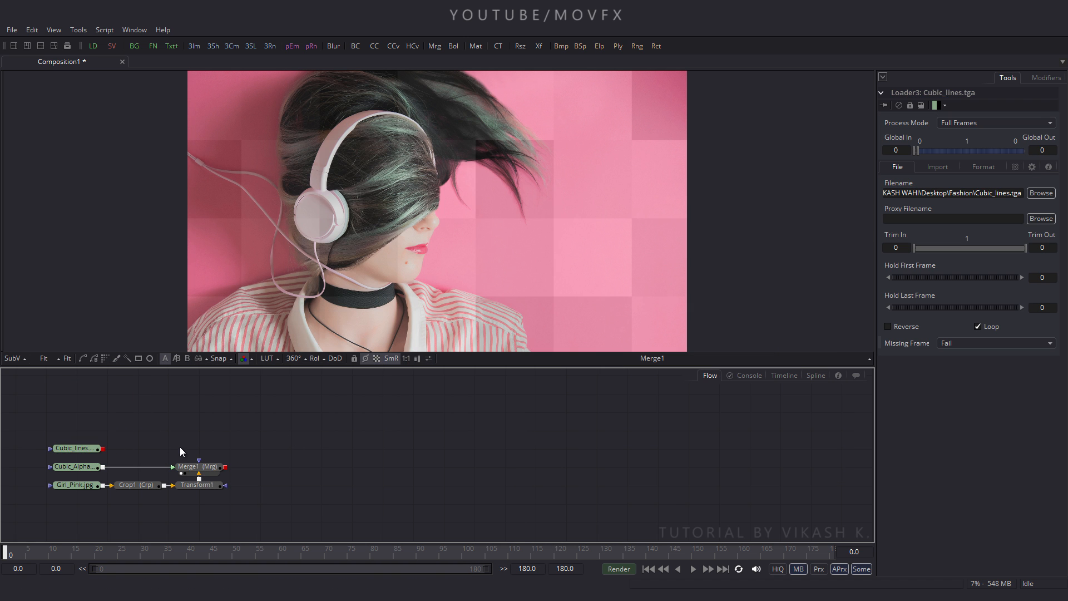
# - Add a second Merge node with Cubic_lines as foreground over the Merge1 output as background, and show it in the viewer
pyautogui.click(435, 45)
pyautogui.moveTo(143, 452); pyautogui.dragTo(203, 452)
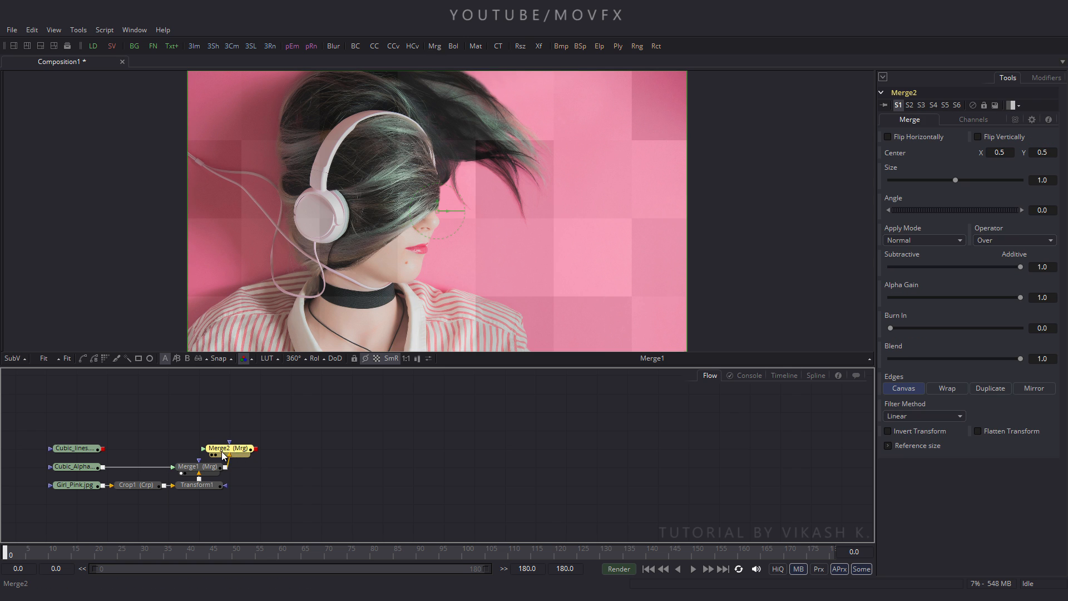
pyautogui.moveTo(204, 453); pyautogui.dragTo(81, 451)
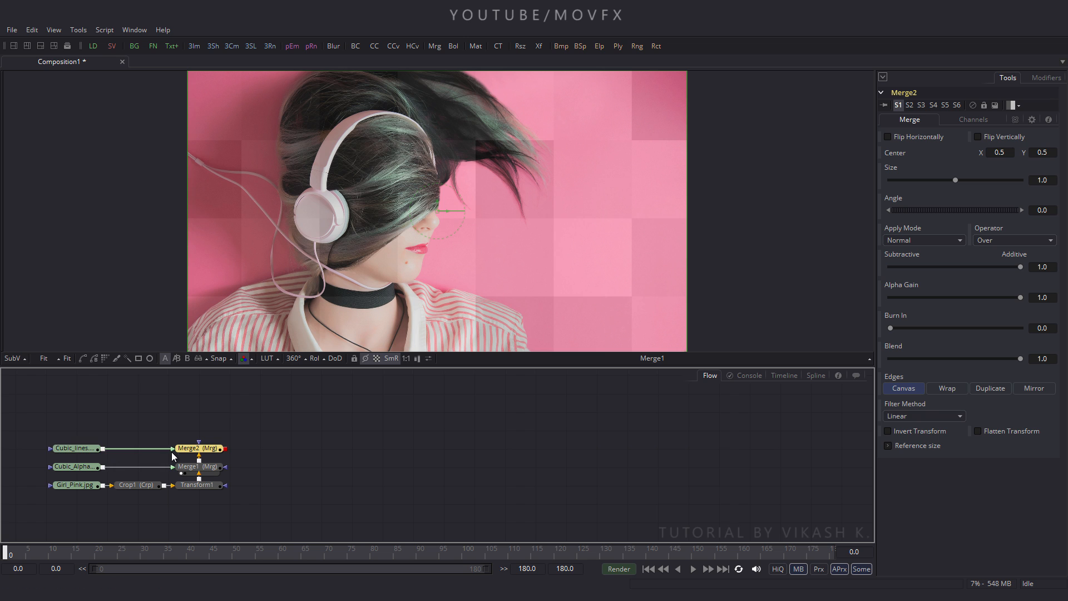
pyautogui.moveTo(187, 448); pyautogui.dragTo(217, 241)
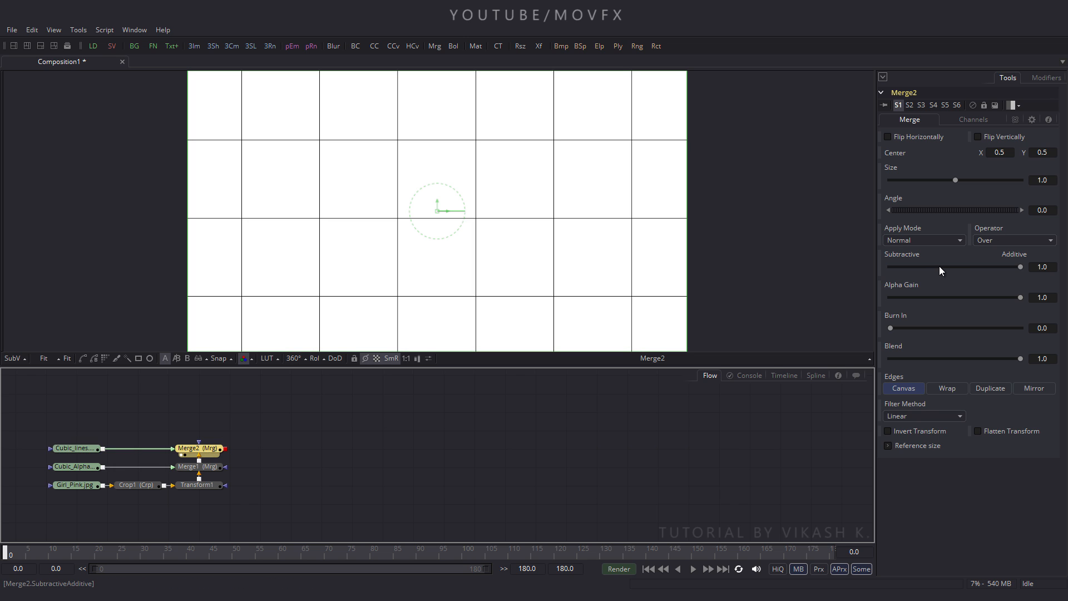
# - Set the Merge2 node's Apply Mode to Multiply and deselect the node
pyautogui.click(933, 245)
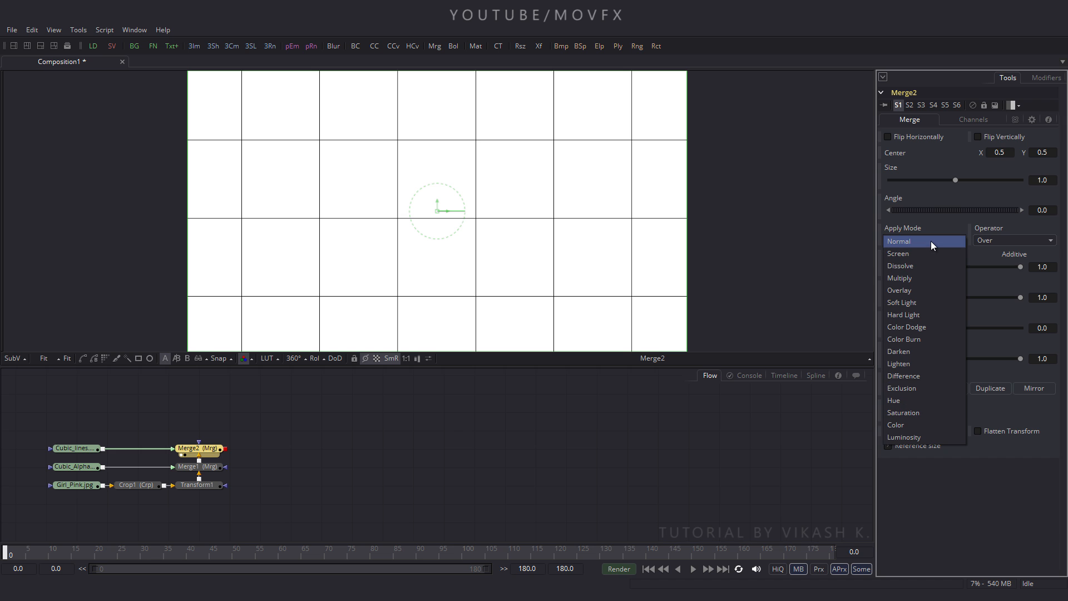
pyautogui.click(903, 279)
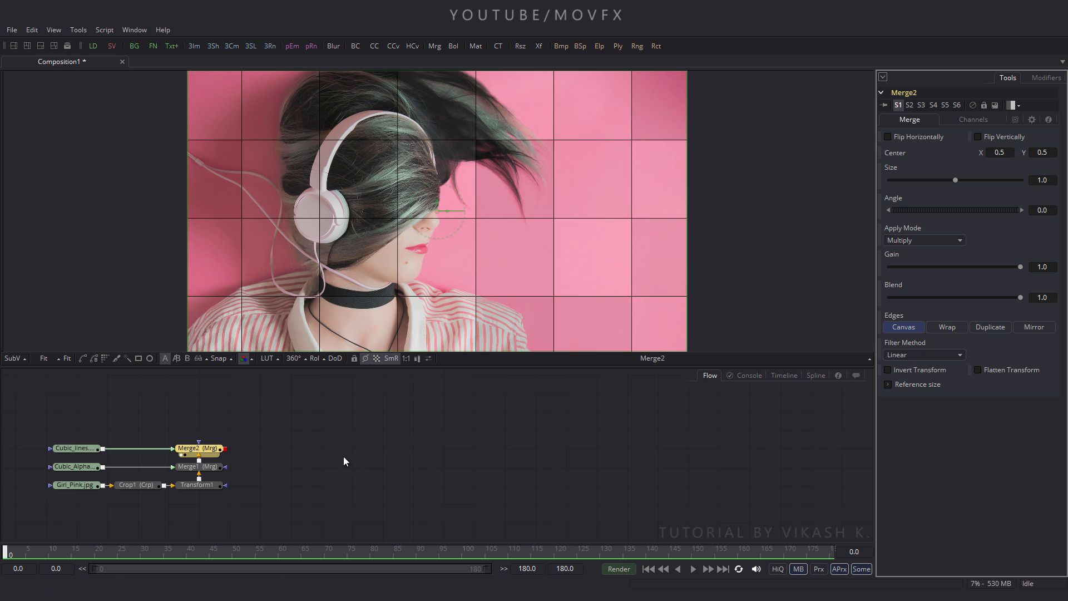
pyautogui.click(301, 423)
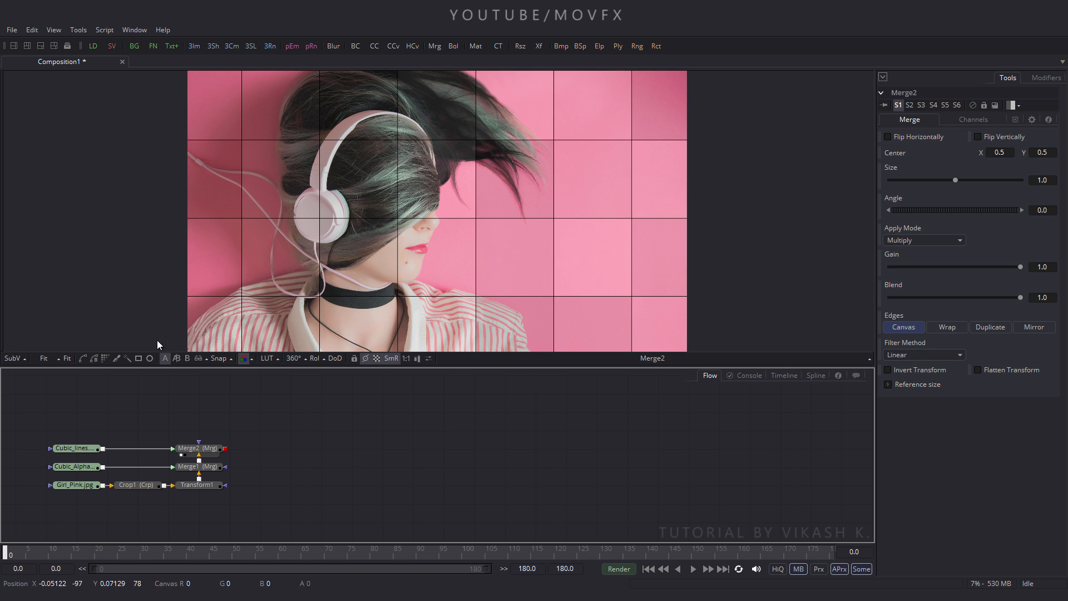
# - Add a Rectangle mask node, rename it Pass, and connect it as the mask of Merge2
pyautogui.click(138, 358)
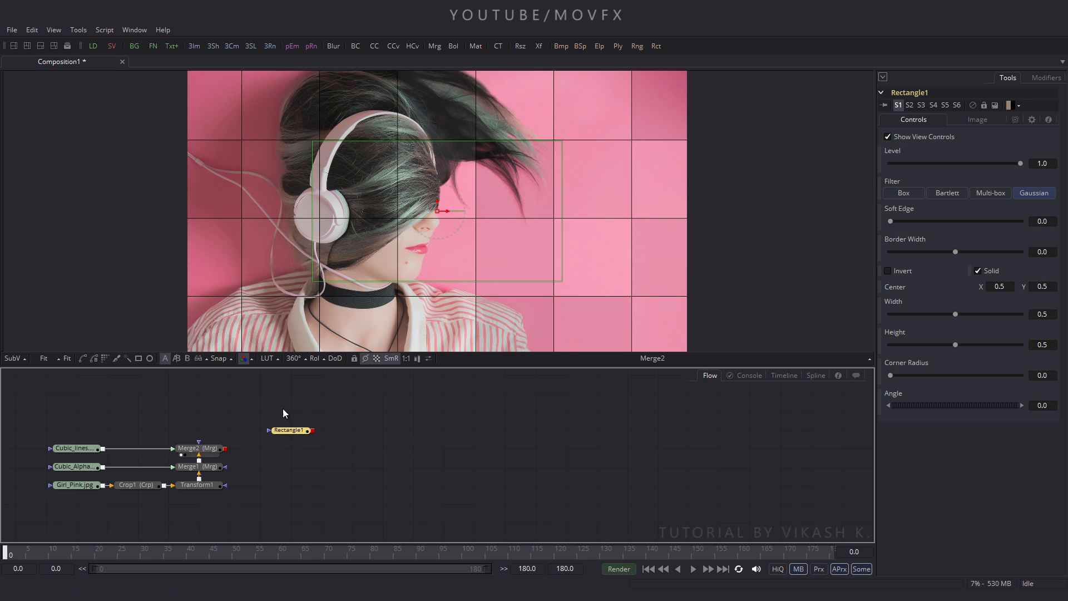
pyautogui.press('F2')
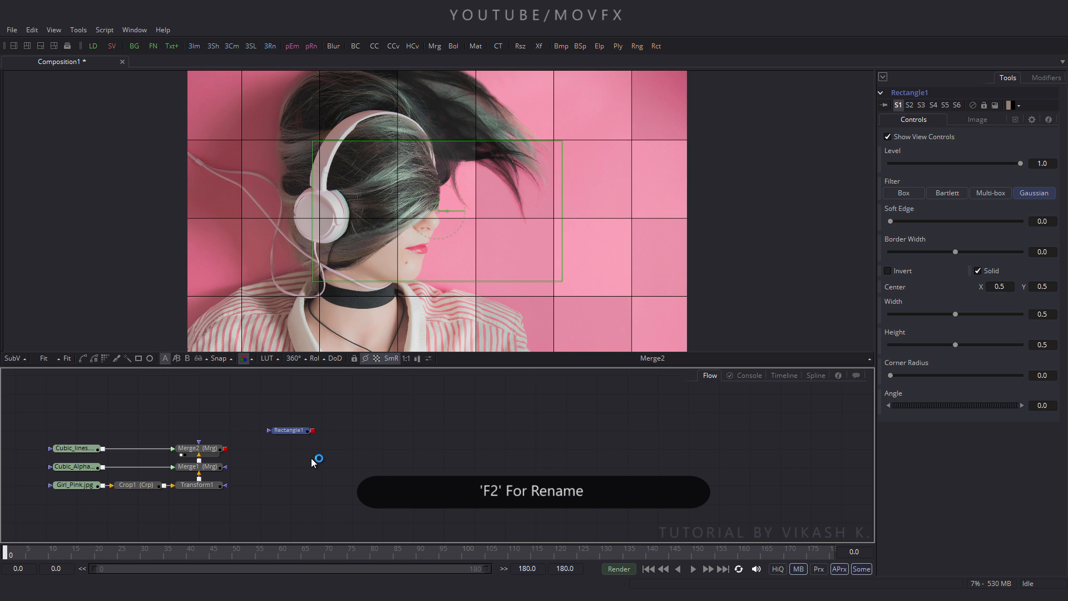
pyautogui.press('BackSpace')
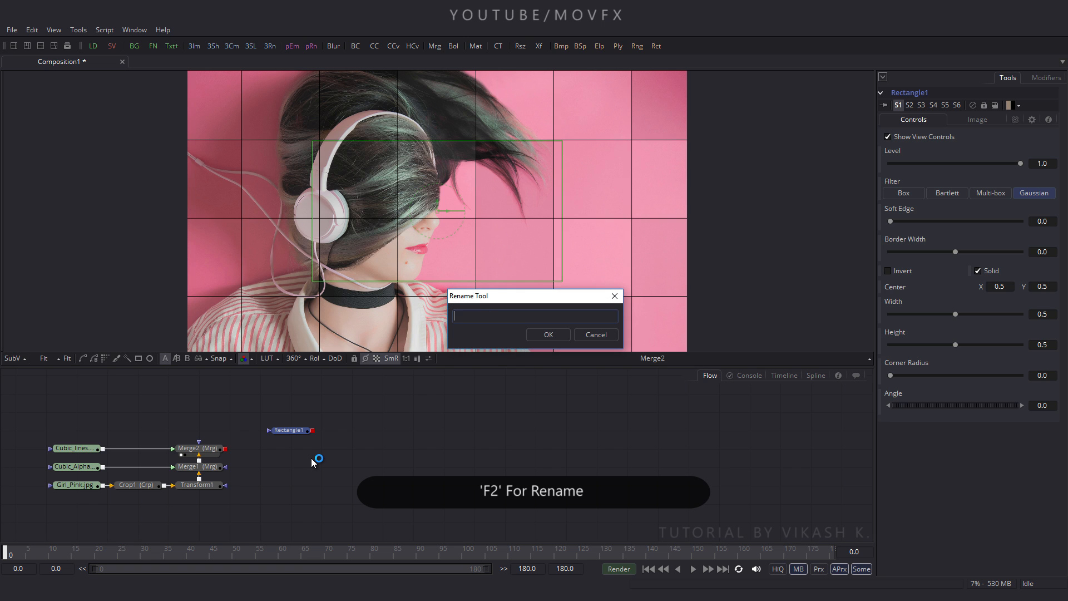
pyautogui.press('Return')
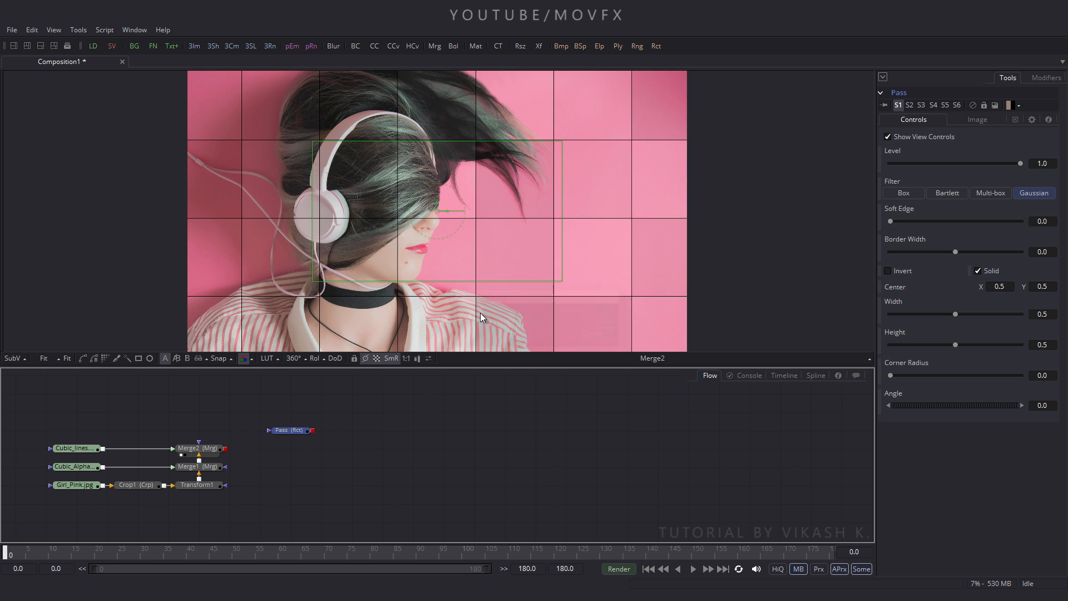
pyautogui.moveTo(303, 433); pyautogui.dragTo(199, 441)
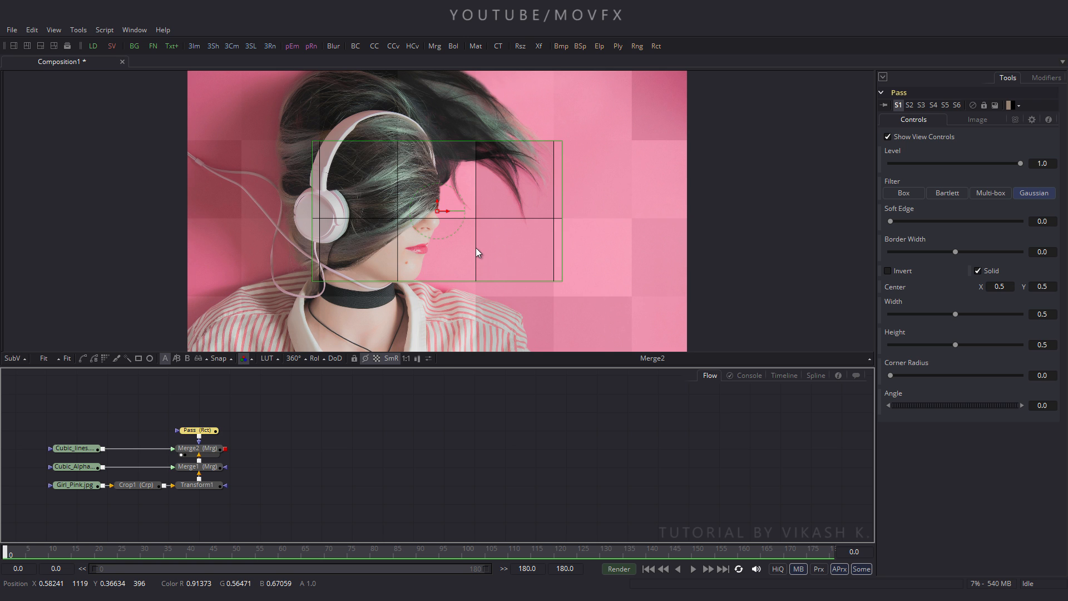
# - Reshape the Pass rectangle to about 0.27 wide and 1.15 high, and place it beyond the photo's left edge at Center X about -0.19
pyautogui.scroll(-1, 476, 248)
pyautogui.moveTo(466, 272); pyautogui.dragTo(467, 335)
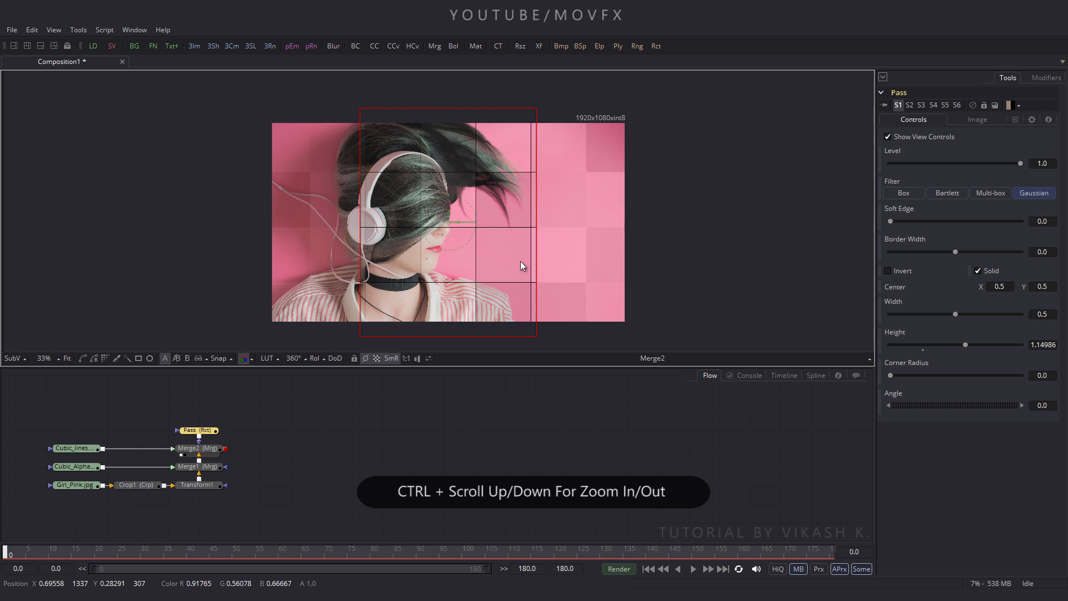
pyautogui.moveTo(537, 262); pyautogui.dragTo(215, 222)
# - Keyframe the Pass rectangle's Center at frame 30, and move it beyond the photo's right edge, X about 1.23, at frame 180
pyautogui.click(138, 553)
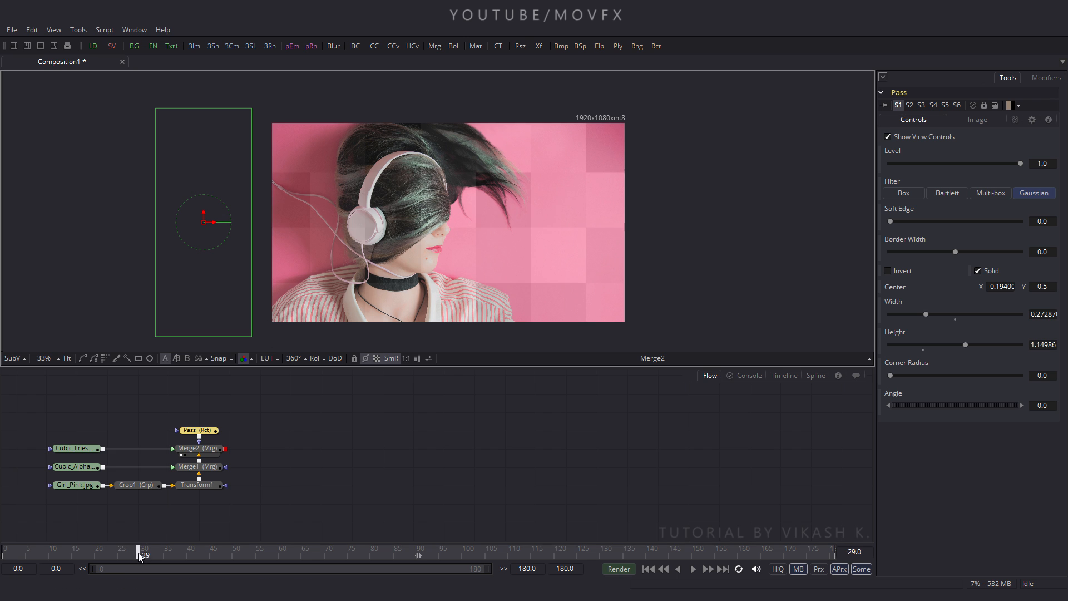
pyautogui.moveTo(147, 557); pyautogui.dragTo(142, 555)
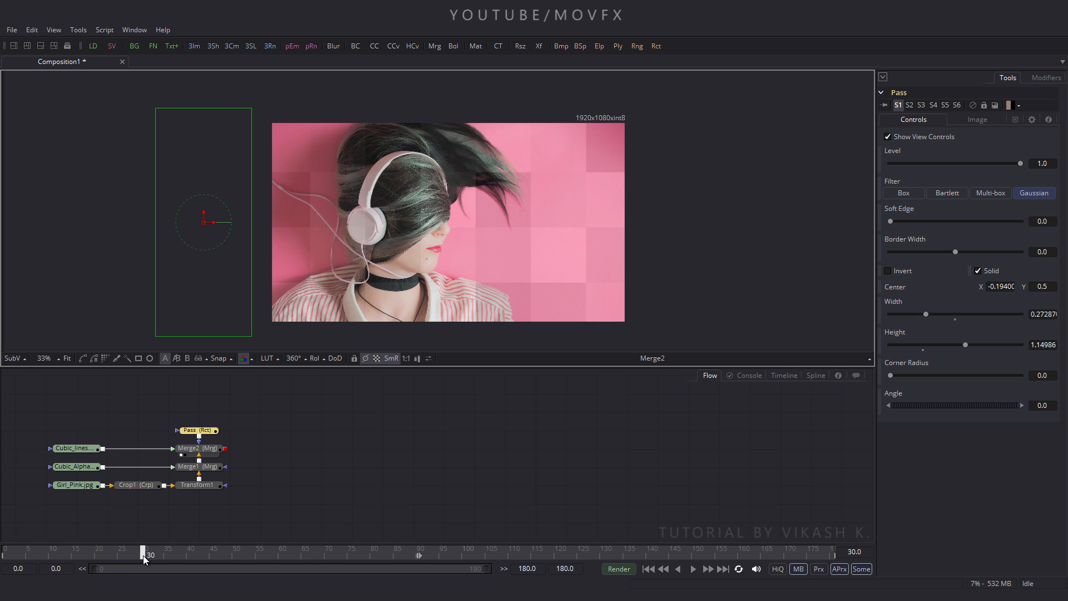
pyautogui.rightClick(897, 292)
pyautogui.click(924, 294)
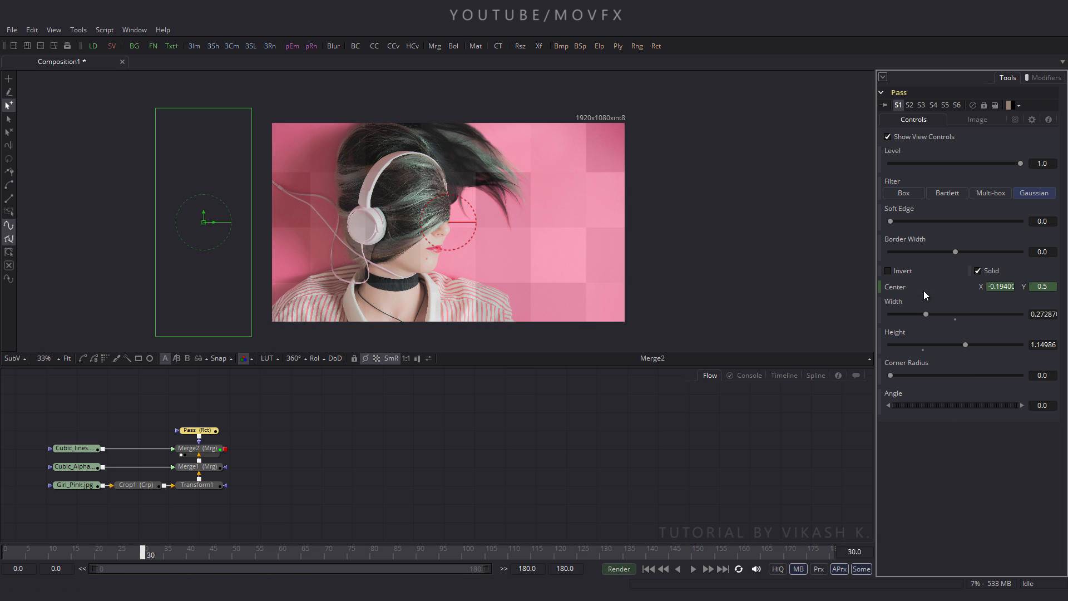
pyautogui.moveTo(435, 557); pyautogui.dragTo(833, 555)
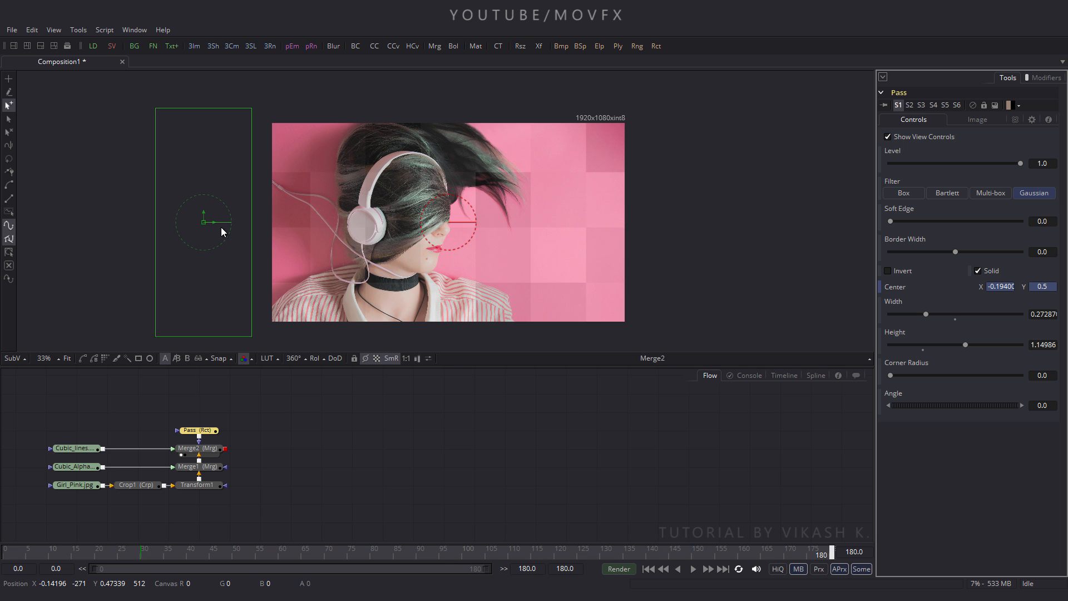
pyautogui.moveTo(215, 221); pyautogui.dragTo(718, 233)
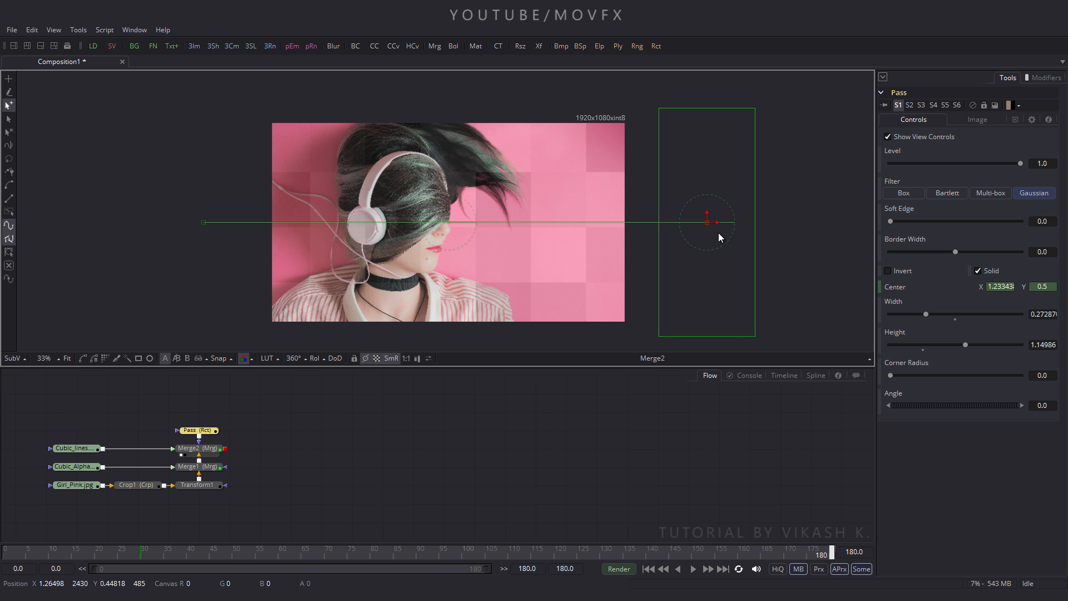
# - Set the Pass mask's Soft Edge to 0.2, return to frame 0 and deselect the node
pyautogui.moveTo(480, 556); pyautogui.dragTo(530, 557)
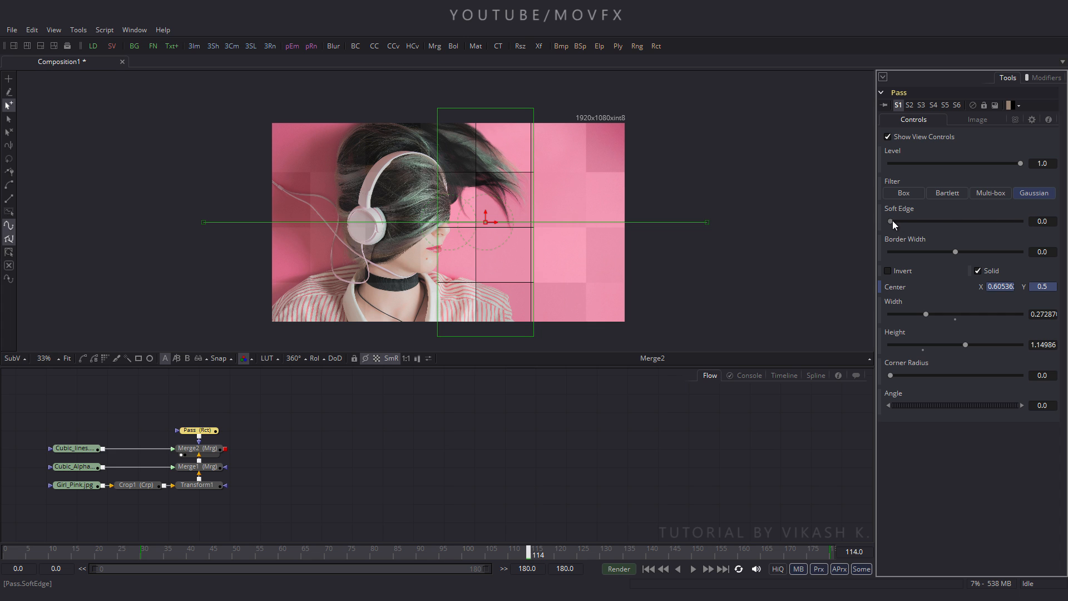
pyautogui.moveTo(893, 220); pyautogui.dragTo(946, 223)
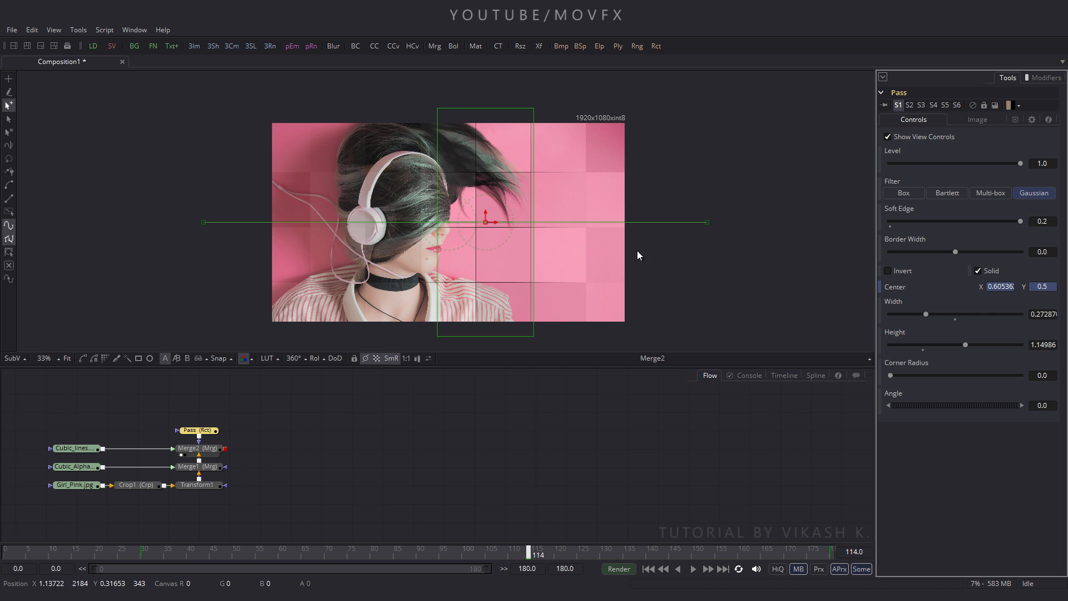
pyautogui.moveTo(535, 555); pyautogui.dragTo(6, 556)
pyautogui.click(247, 459)
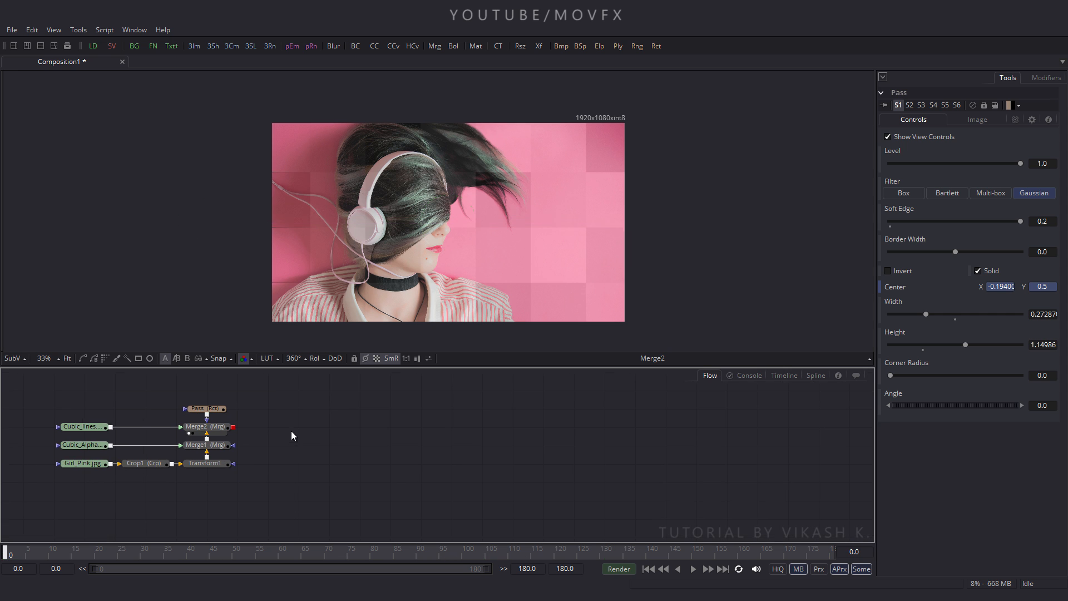
# - Select all nodes in the flow and add an Underlay behind them
pyautogui.moveTo(127, 453); pyautogui.dragTo(280, 486)
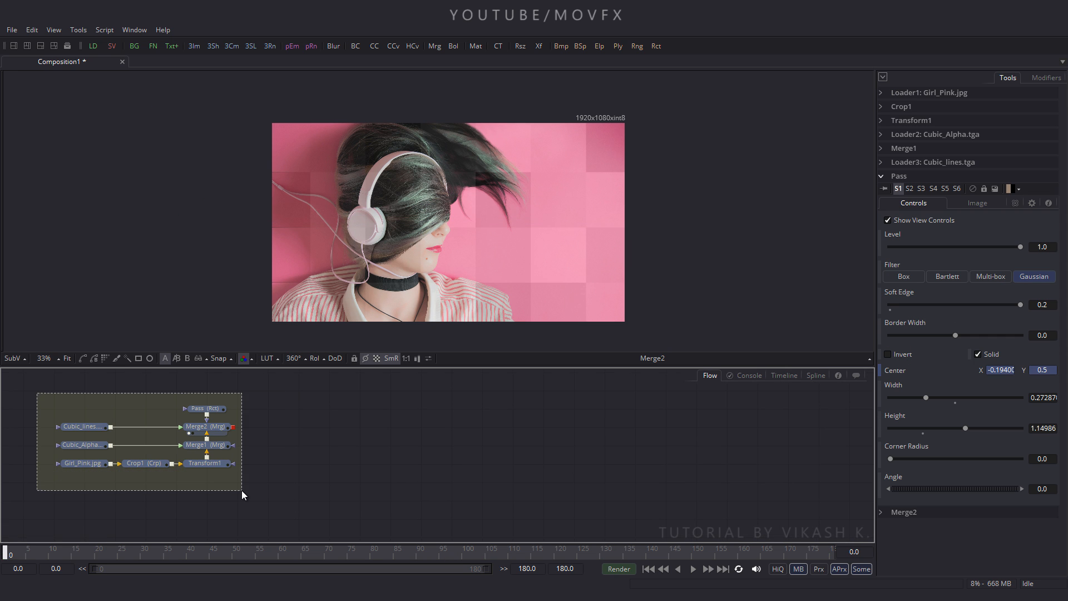
pyautogui.click(79, 29)
pyautogui.moveTo(116, 162)
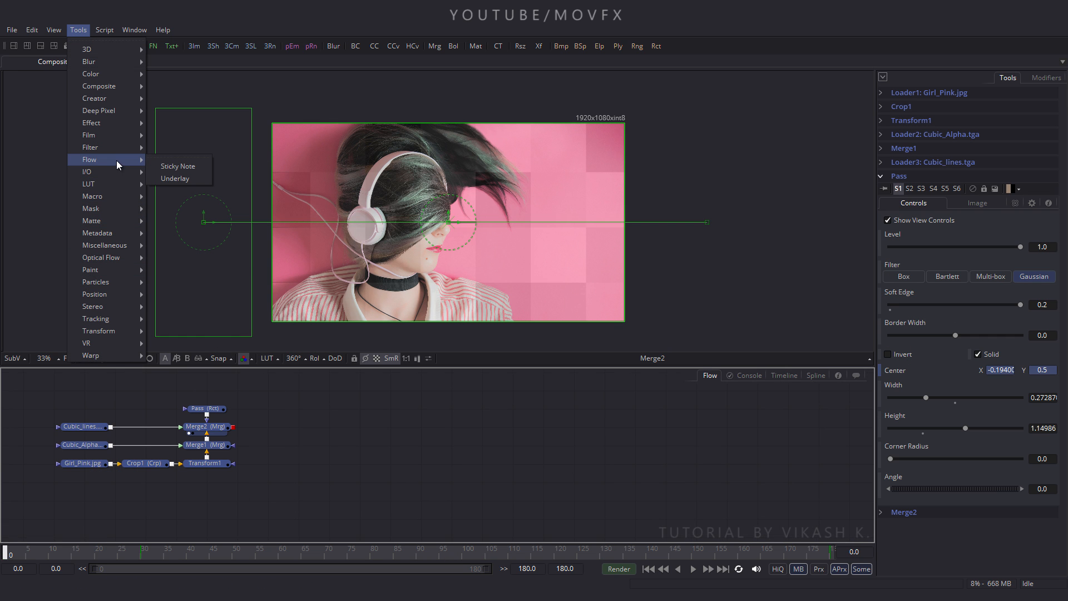
pyautogui.click(173, 180)
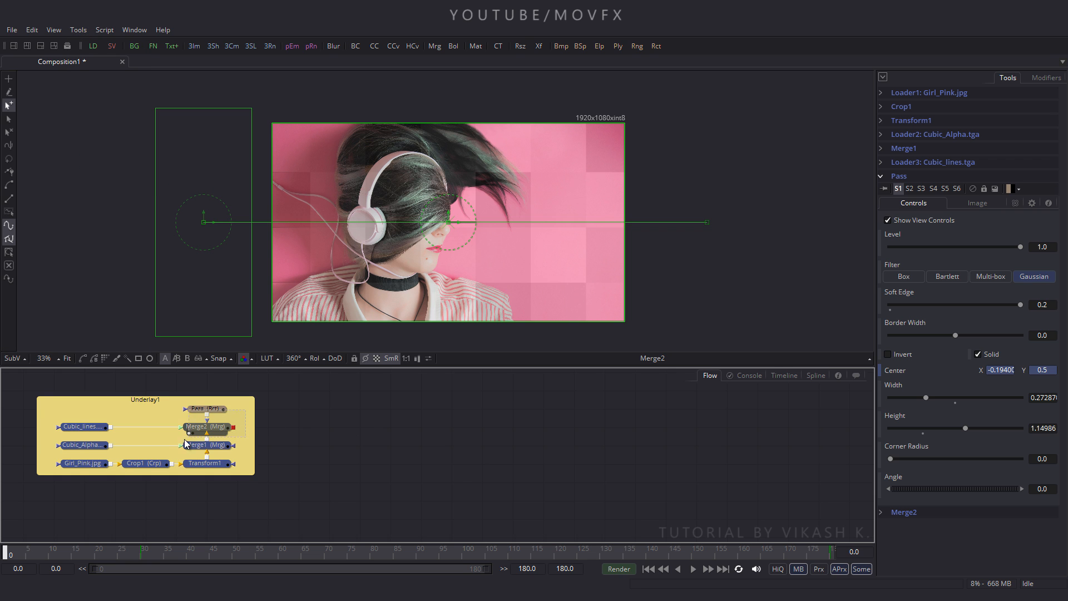
# - Rename the underlay behind the photo nodes as Image
pyautogui.click(137, 412)
pyautogui.rightClick(237, 400)
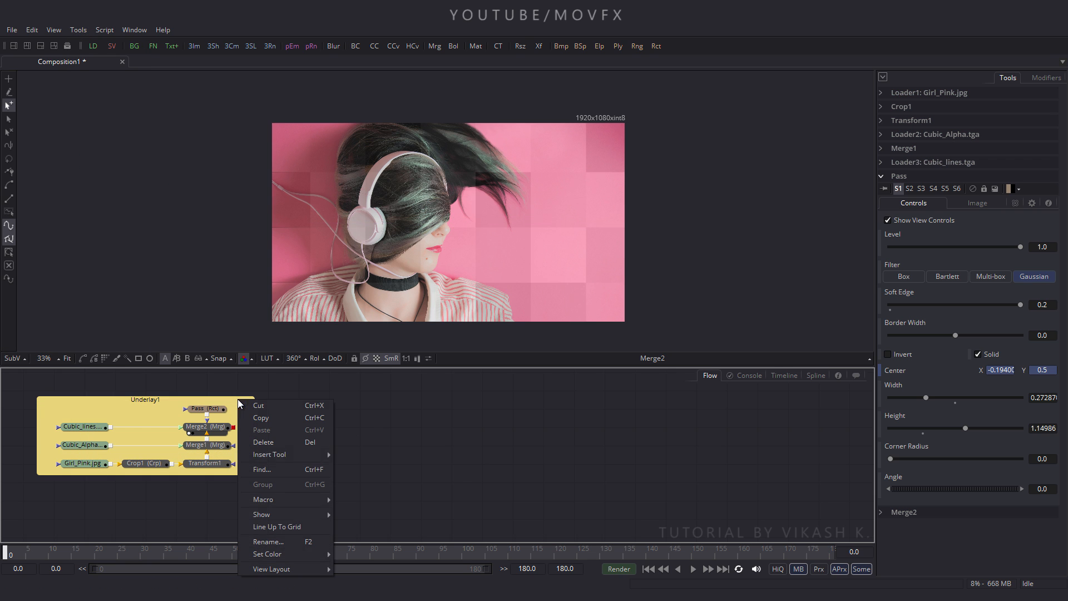
pyautogui.click(278, 542)
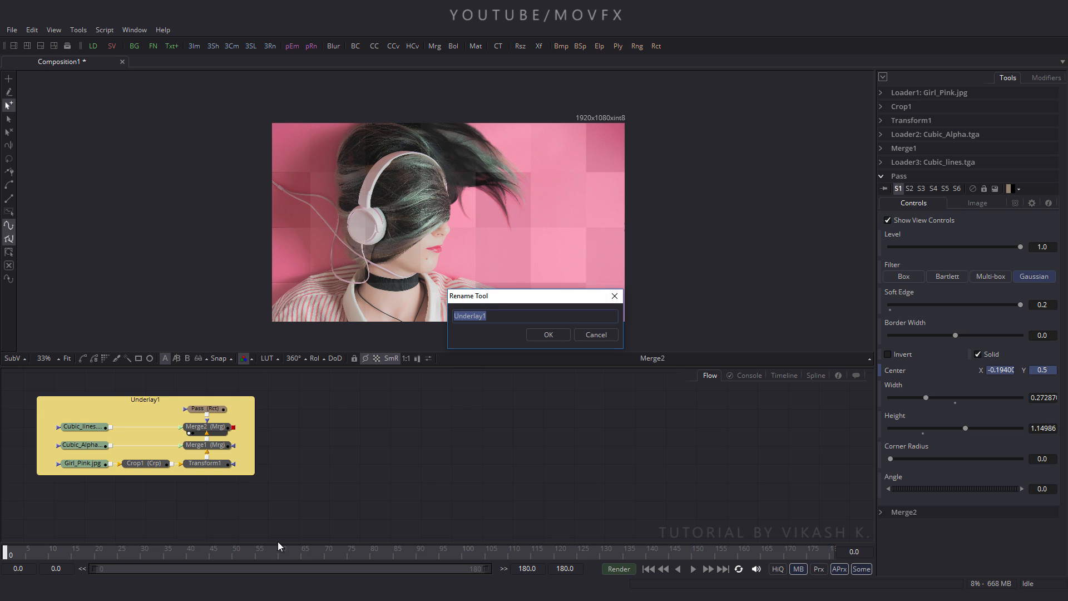
pyautogui.write('Image')
pyautogui.press('Return')
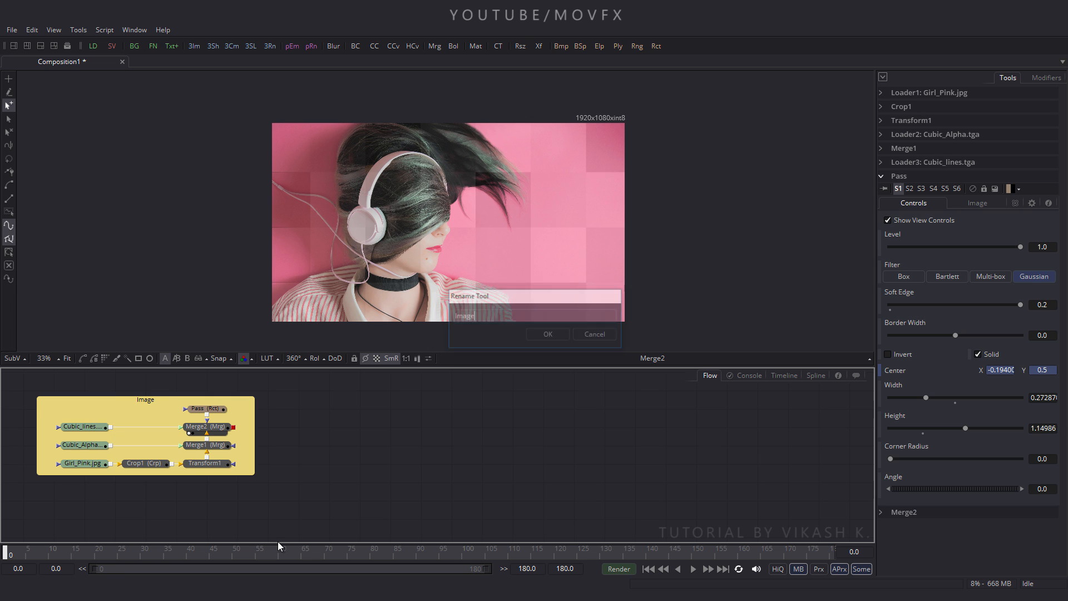
# - Set the Image underlay's tile color to the dark purple #180024
pyautogui.rightClick(233, 402)
pyautogui.moveTo(273, 556)
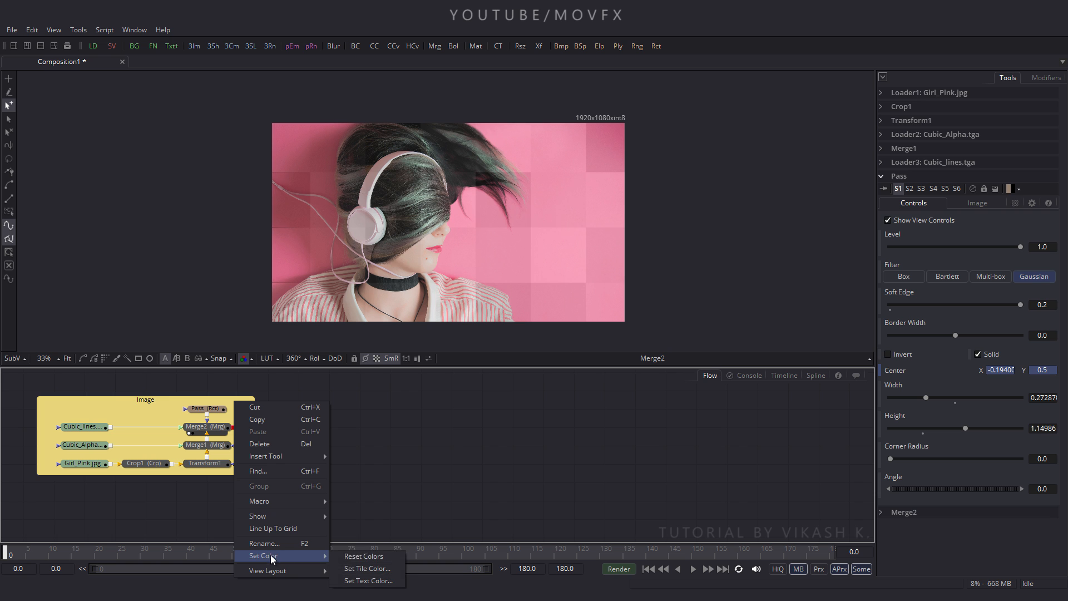
pyautogui.click(359, 569)
pyautogui.click(403, 269)
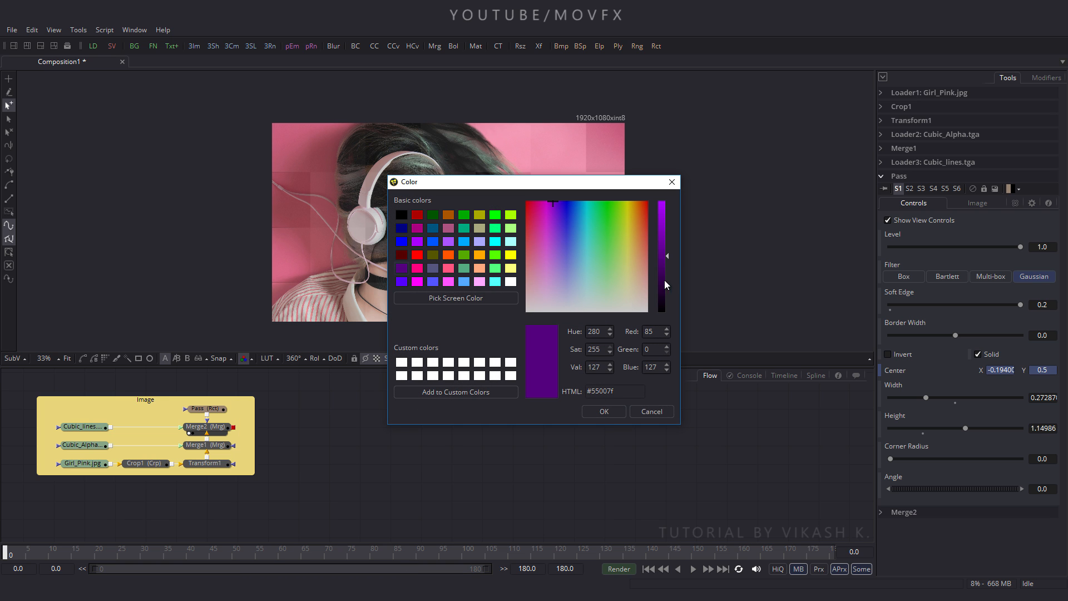
pyautogui.moveTo(665, 285); pyautogui.dragTo(667, 295)
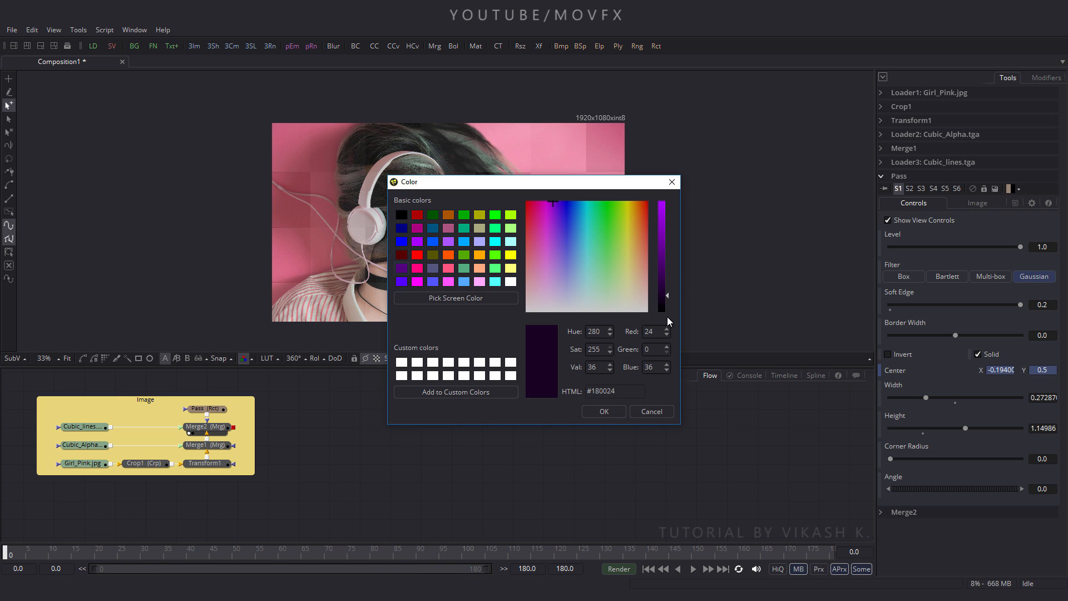
pyautogui.click(612, 413)
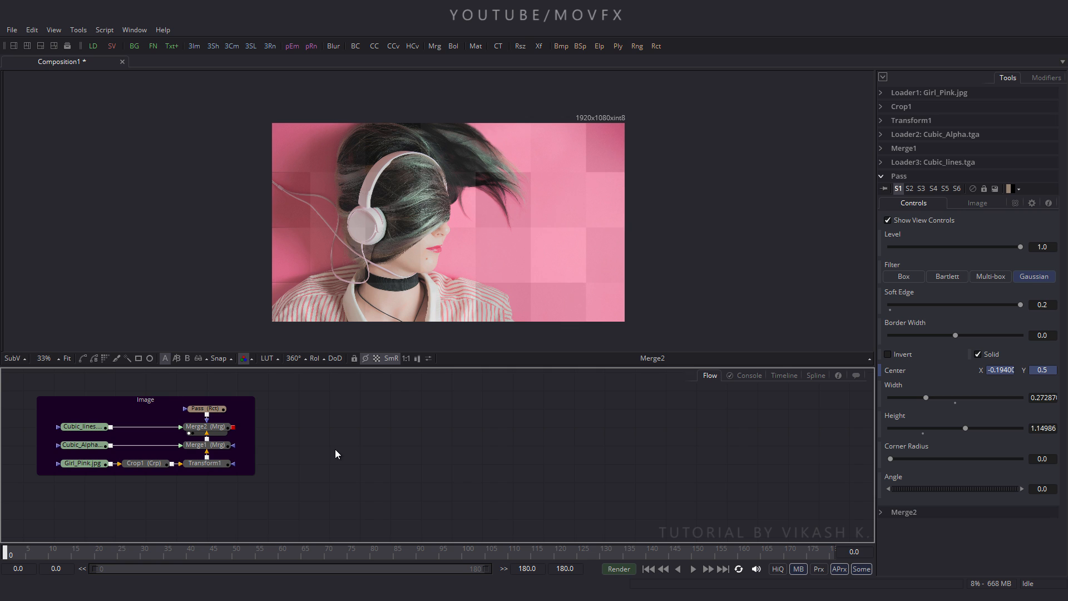
# - Add a Transform node to the right of the Image underlay and rename it Scale
pyautogui.click(539, 46)
pyautogui.moveTo(363, 446); pyautogui.dragTo(332, 432)
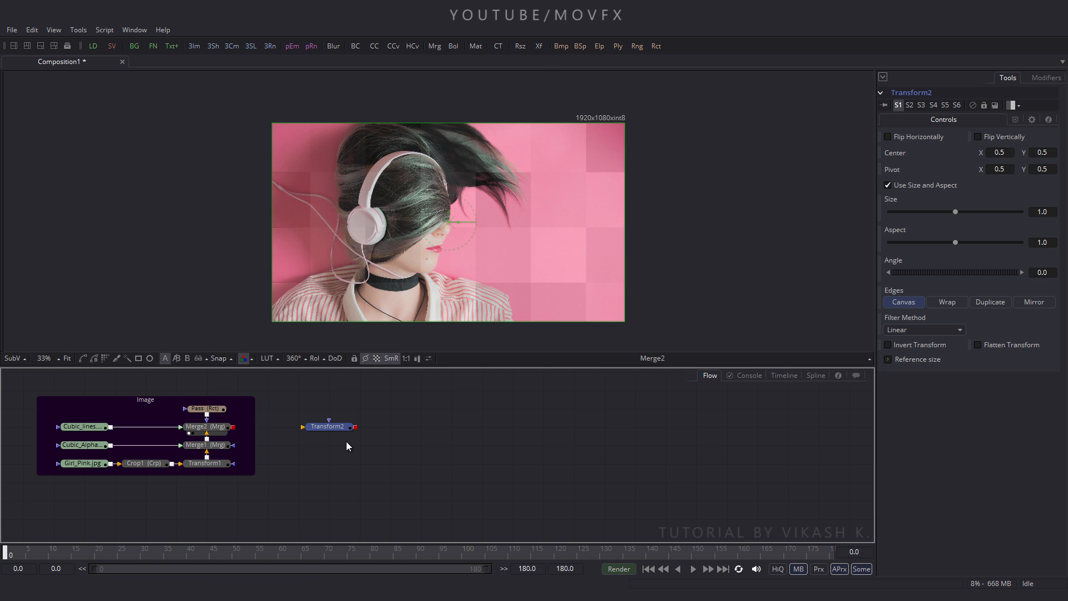
pyautogui.press('F2')
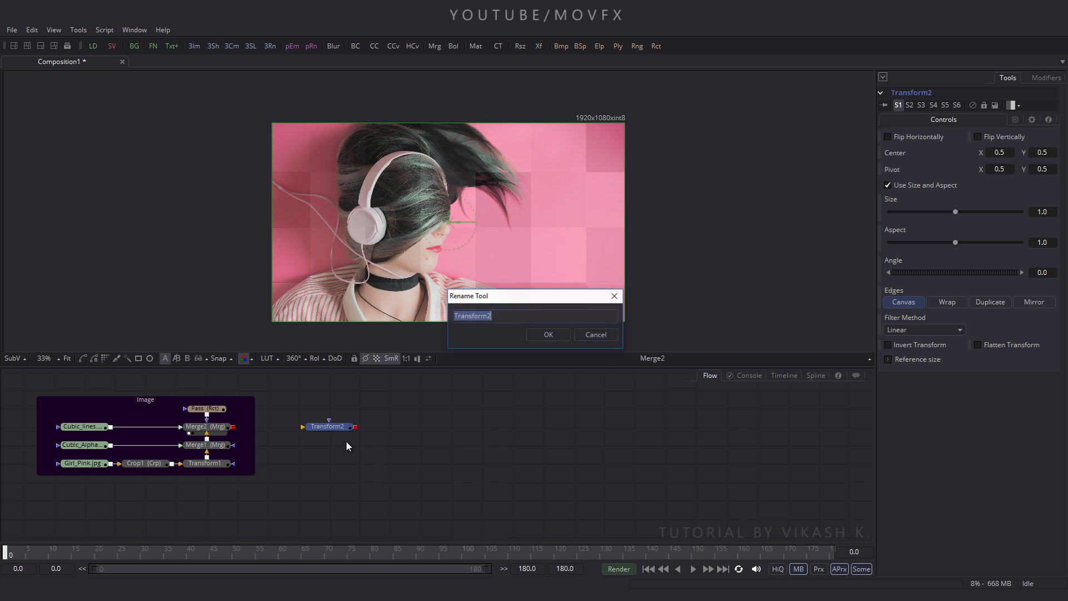
pyautogui.press('BackSpace')
pyautogui.write('Scale')
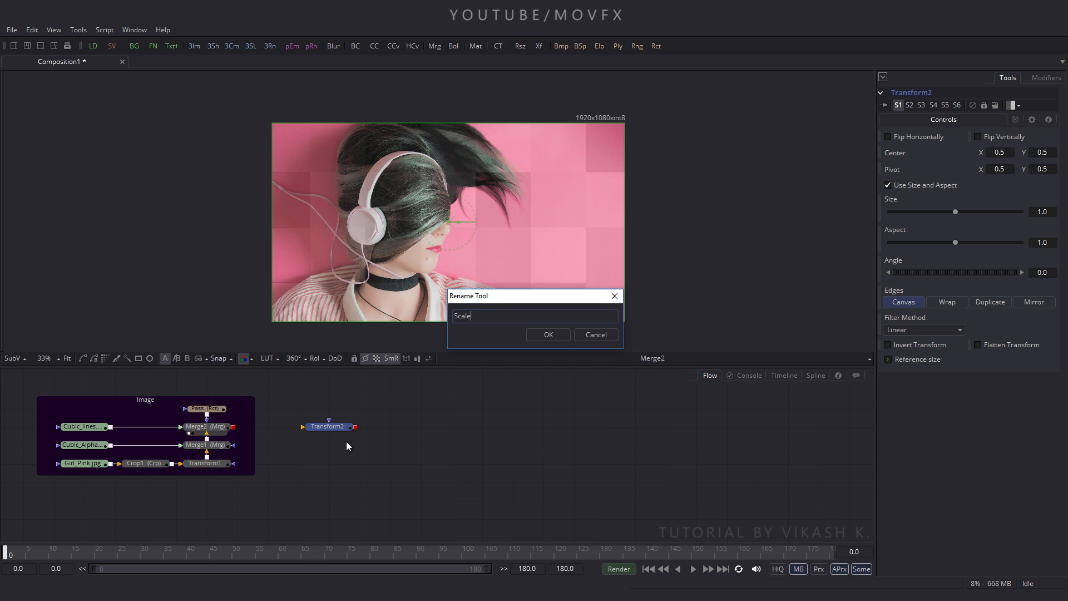
pyautogui.press('Return')
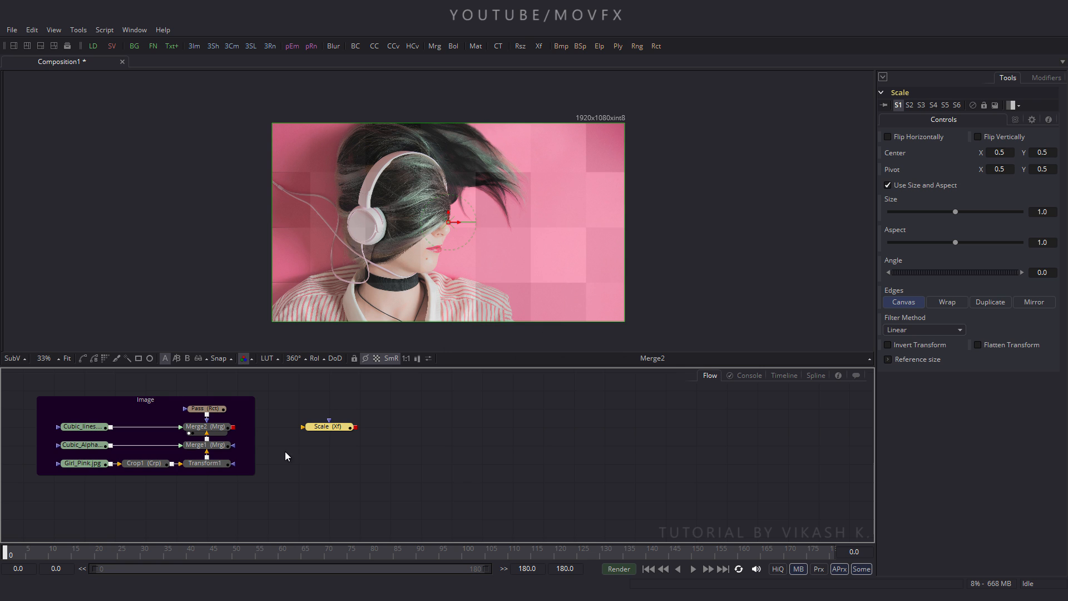
# - Connect the Merge2 output to the Scale node, show it in the viewer and set its Size to 1.05
pyautogui.moveTo(233, 427); pyautogui.dragTo(303, 430)
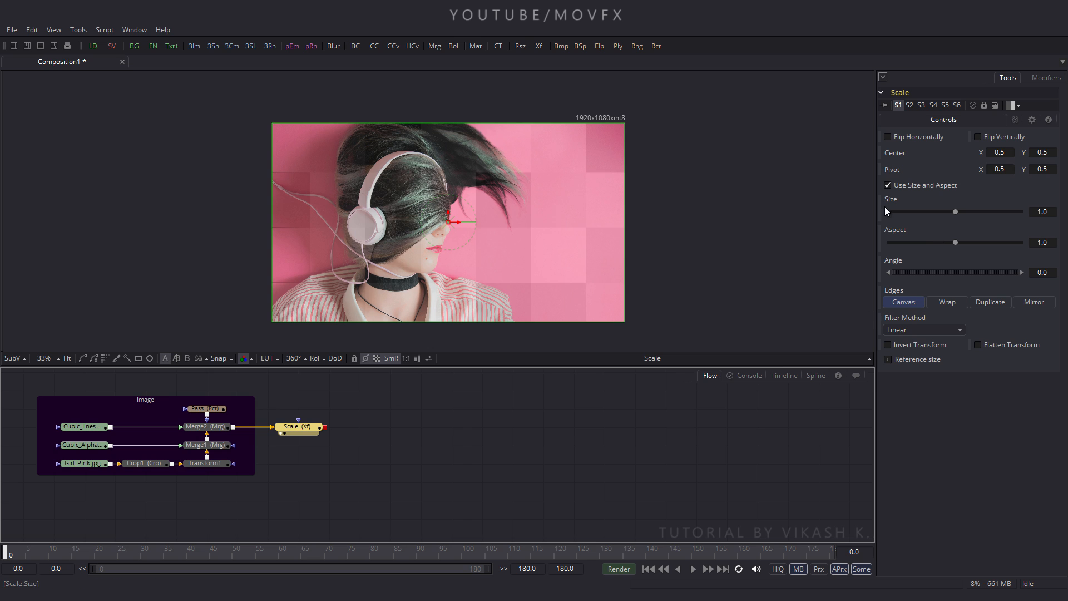
pyautogui.click(1040, 212)
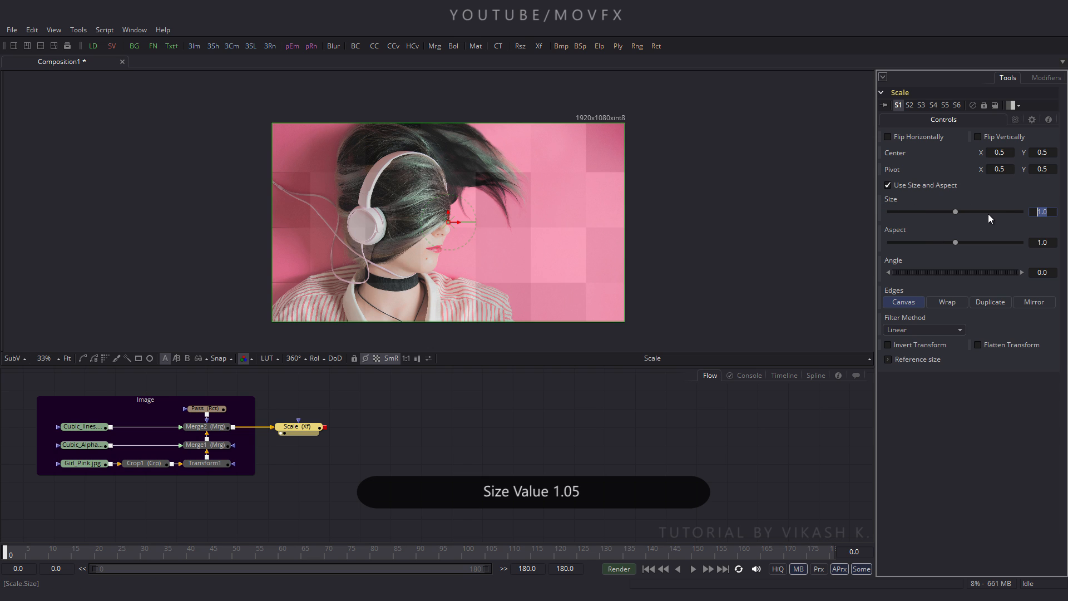
pyautogui.write('1.05')
pyautogui.press('Return')
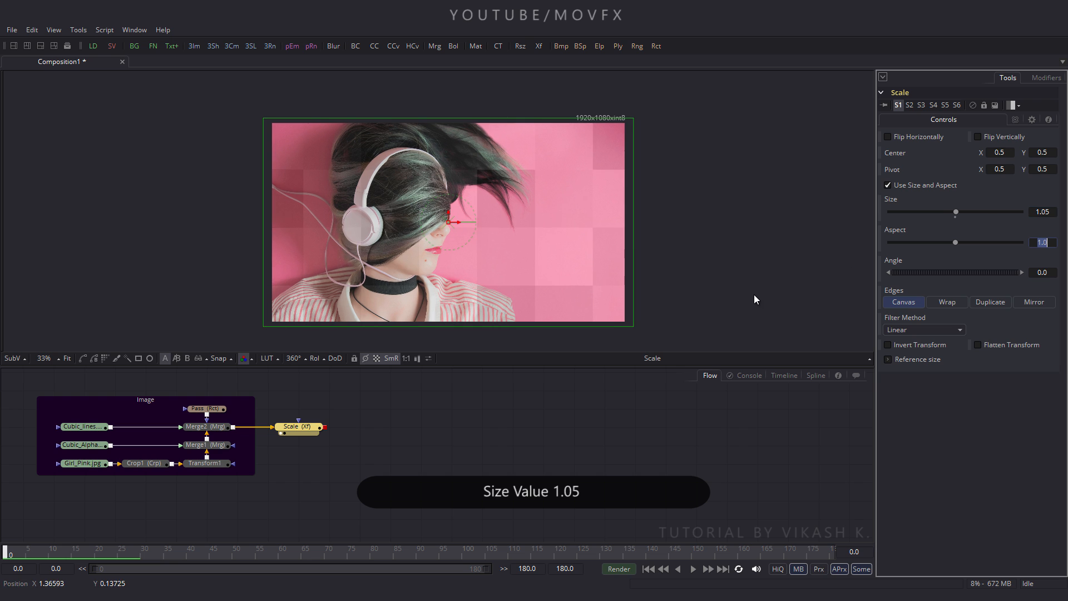
# - Add a Color Corrector after the Scale node, show it in the viewer and set its master saturation to 0
pyautogui.click(441, 424)
pyautogui.moveTo(442, 424); pyautogui.dragTo(434, 420)
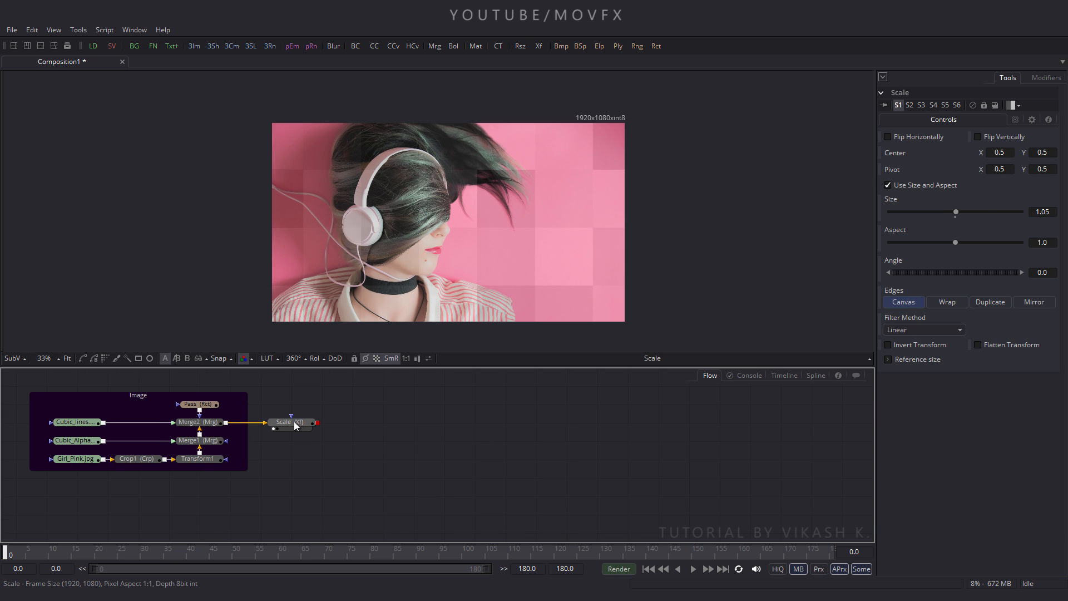
pyautogui.click(295, 422)
pyautogui.click(77, 30)
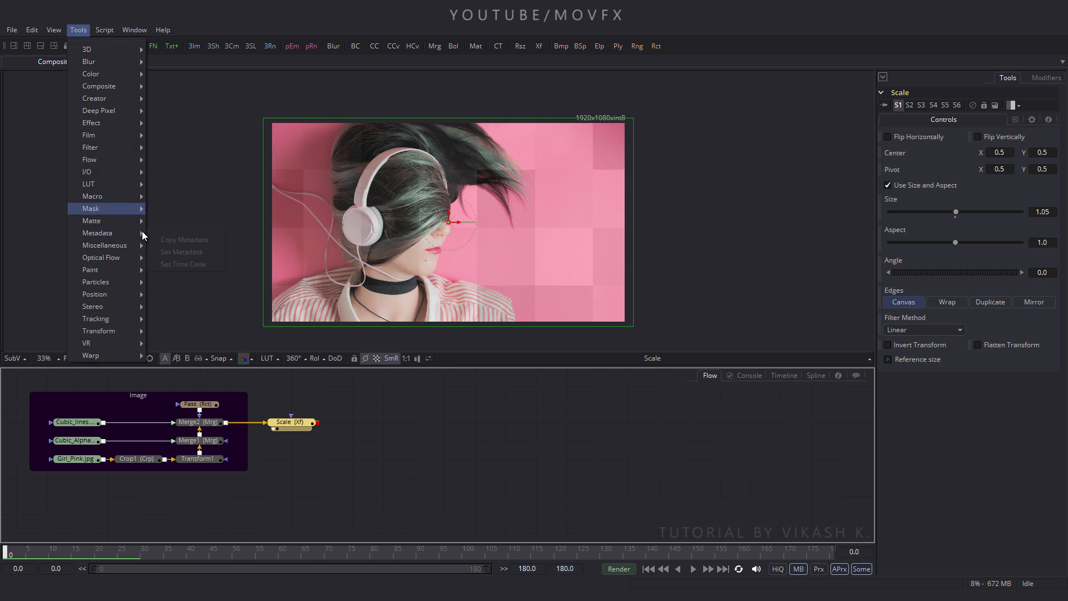
pyautogui.moveTo(139, 74)
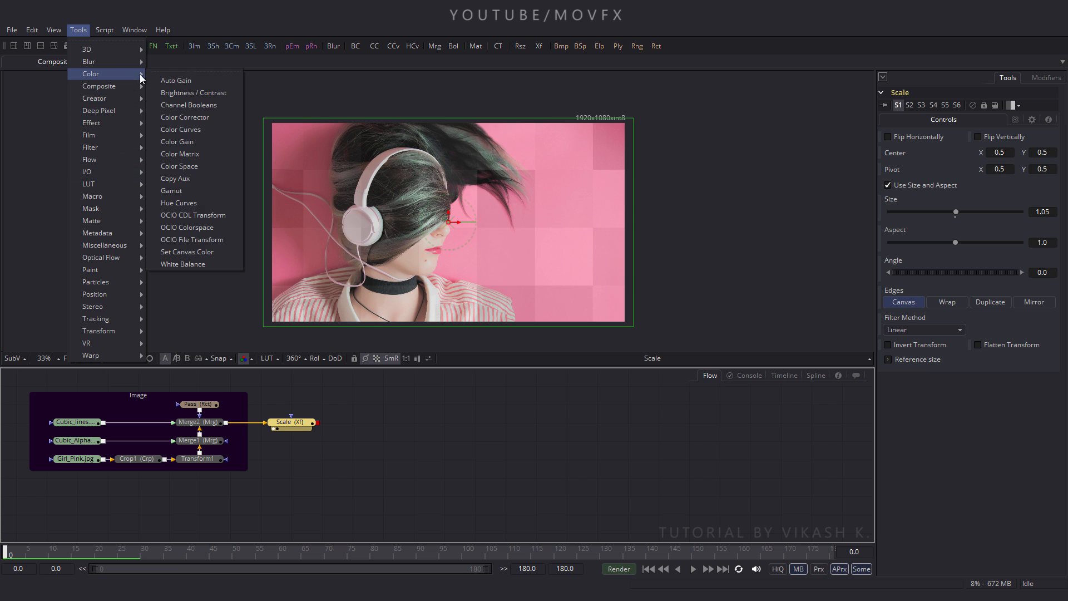
pyautogui.click(199, 118)
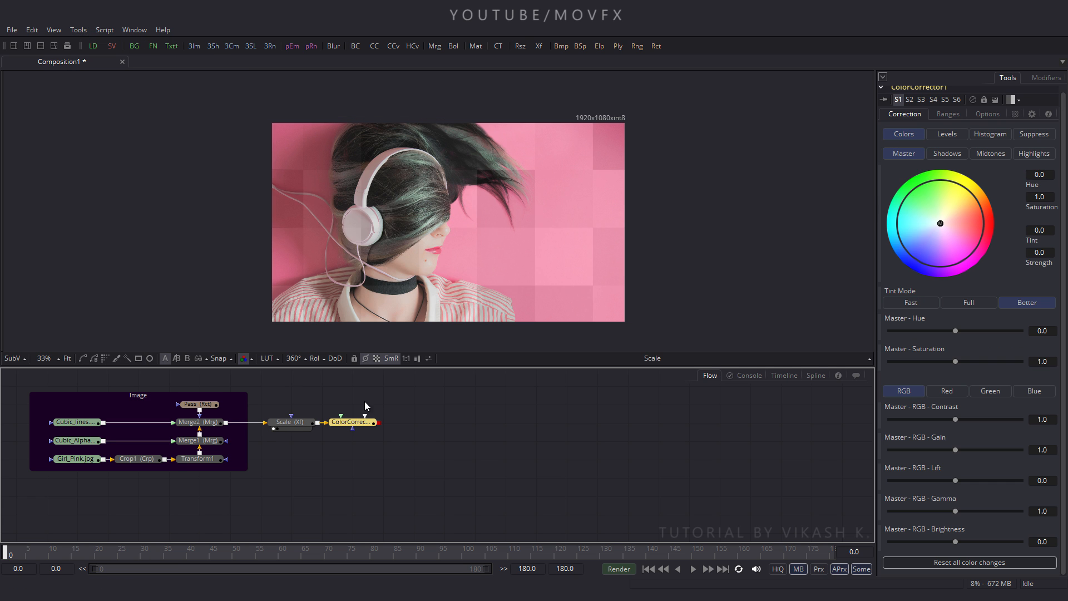
pyautogui.press('1')
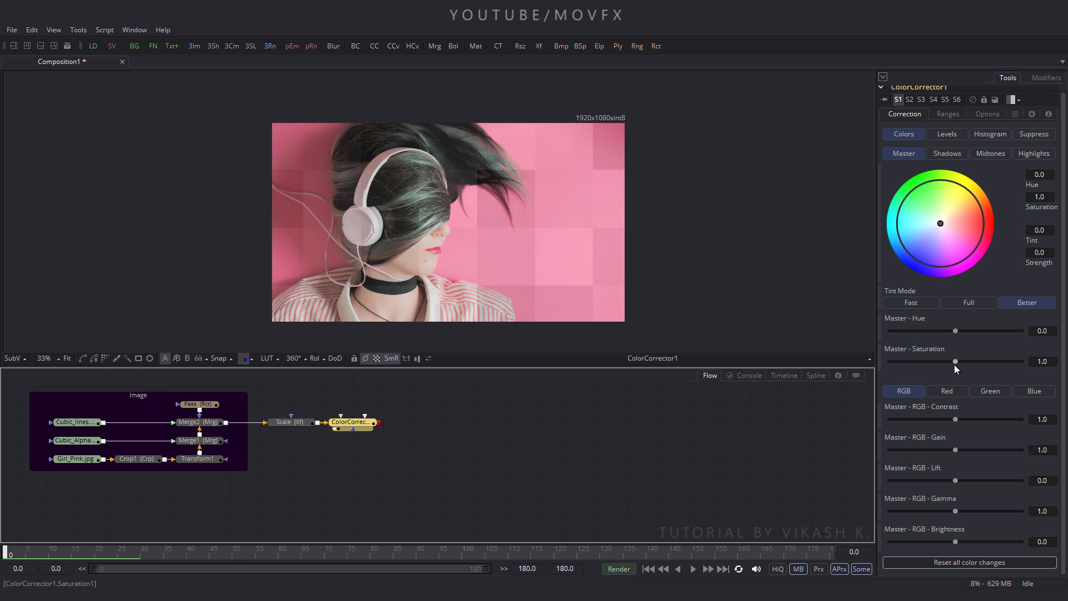
pyautogui.moveTo(955, 360); pyautogui.dragTo(887, 368)
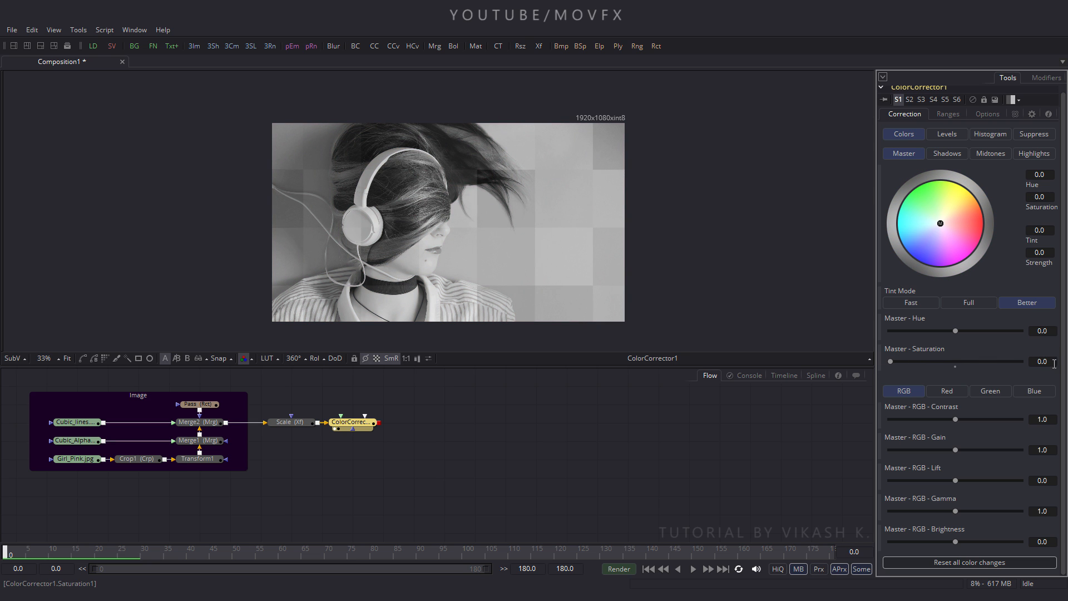
# - In the Color Corrector's master levels, adjust the green midtone and set the blue midtone to about 1.14 for a purple tint
pyautogui.click(943, 135)
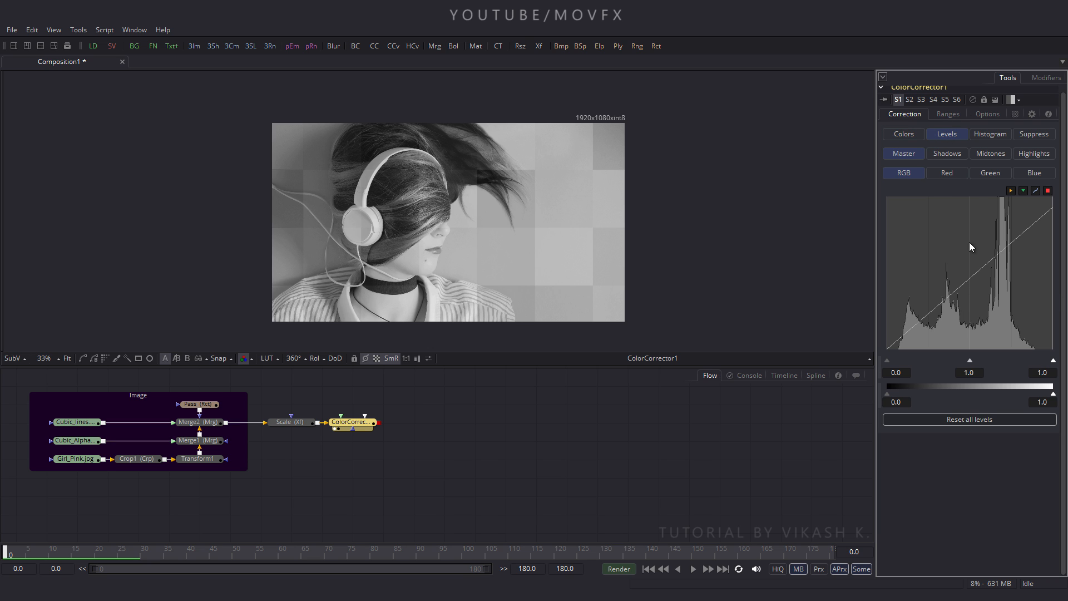
pyautogui.click(1025, 171)
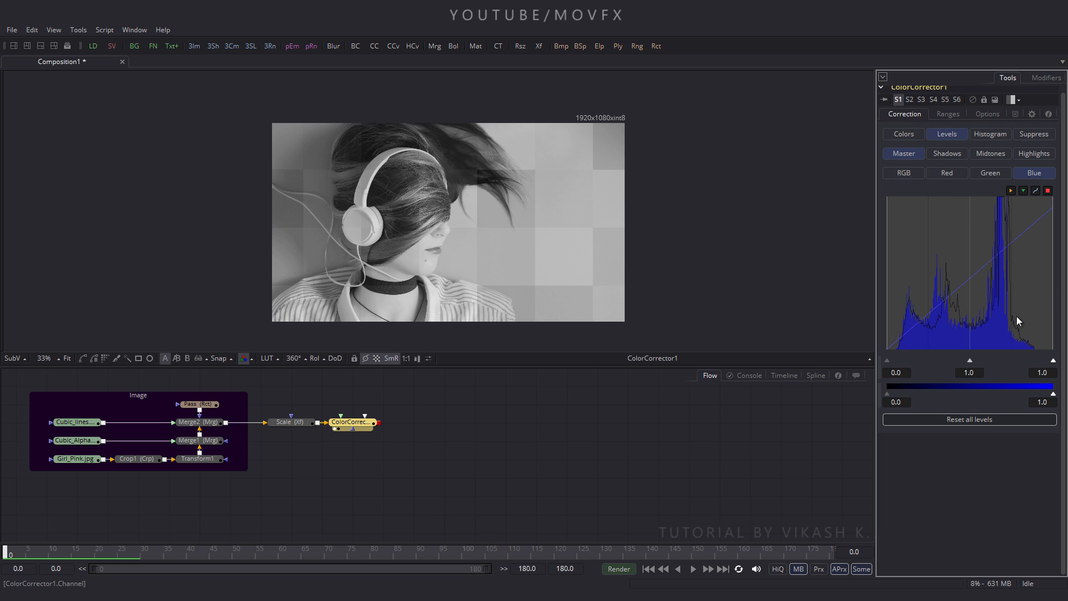
pyautogui.moveTo(969, 361)
pyautogui.mouseDown()
pyautogui.moveTo(955, 361)
pyautogui.moveTo(979, 360)
pyautogui.moveTo(952, 356)
pyautogui.mouseUp()
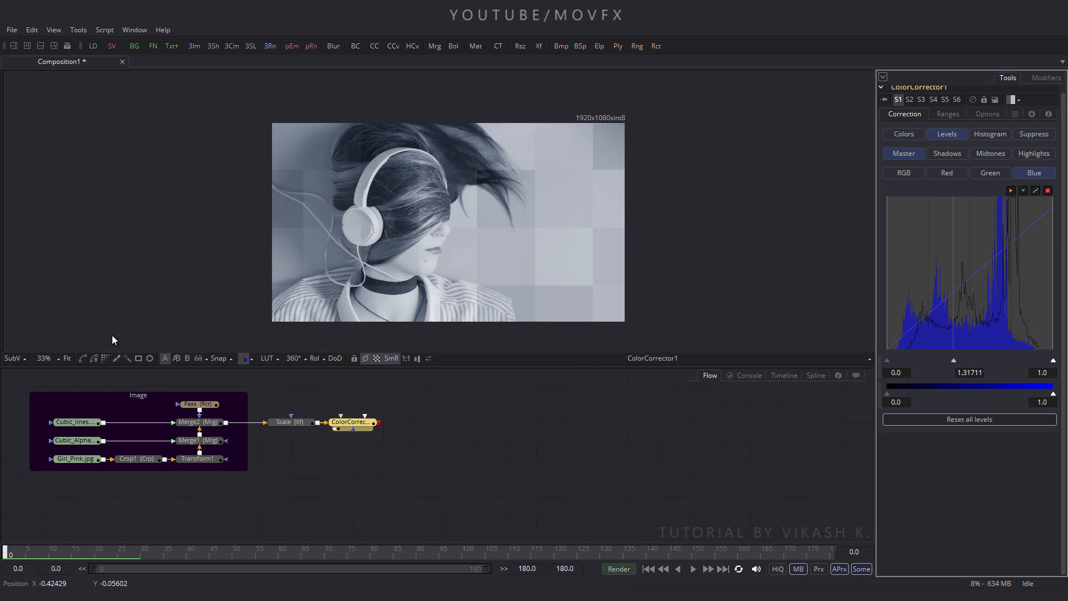
pyautogui.click(66, 360)
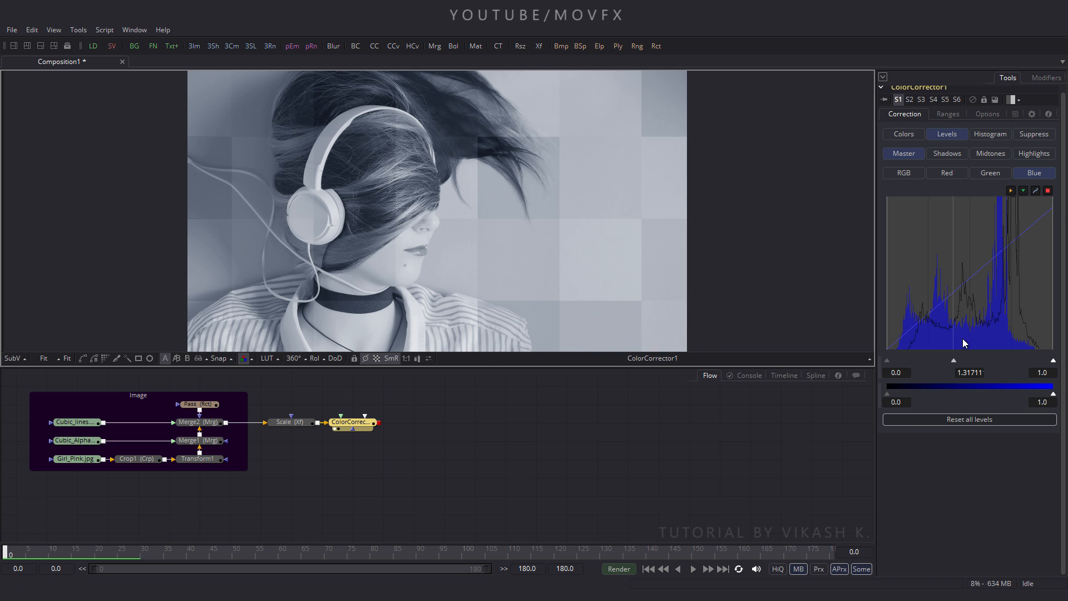
pyautogui.click(992, 172)
pyautogui.moveTo(963, 361)
pyautogui.mouseDown()
pyautogui.moveTo(976, 362)
pyautogui.moveTo(964, 362)
pyautogui.mouseUp()
pyautogui.click(1034, 173)
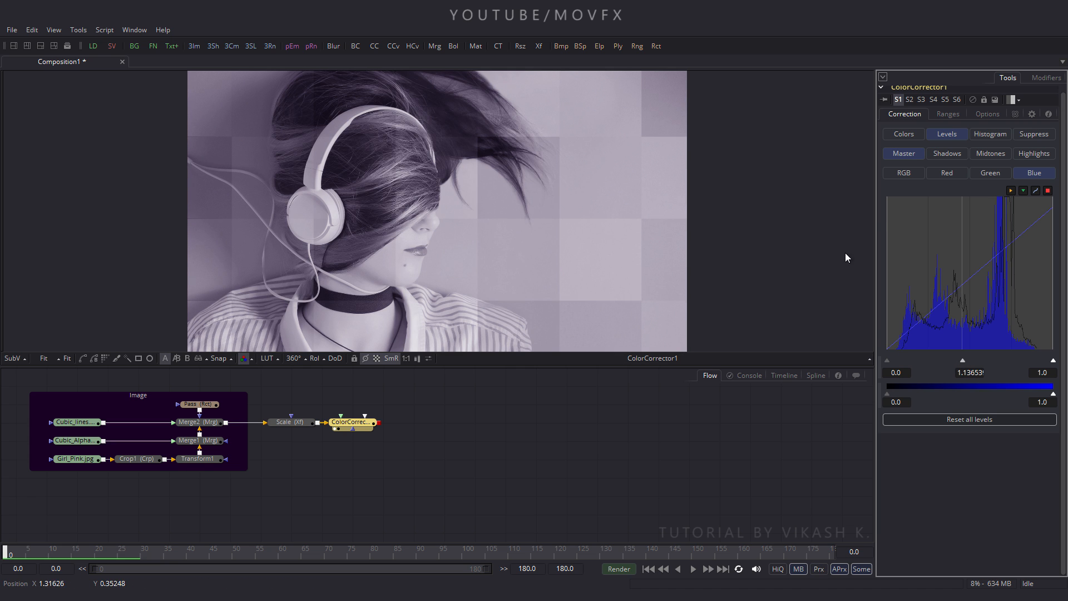
# - Set the Color Corrector's master RGB contrast to 1.2
pyautogui.click(903, 134)
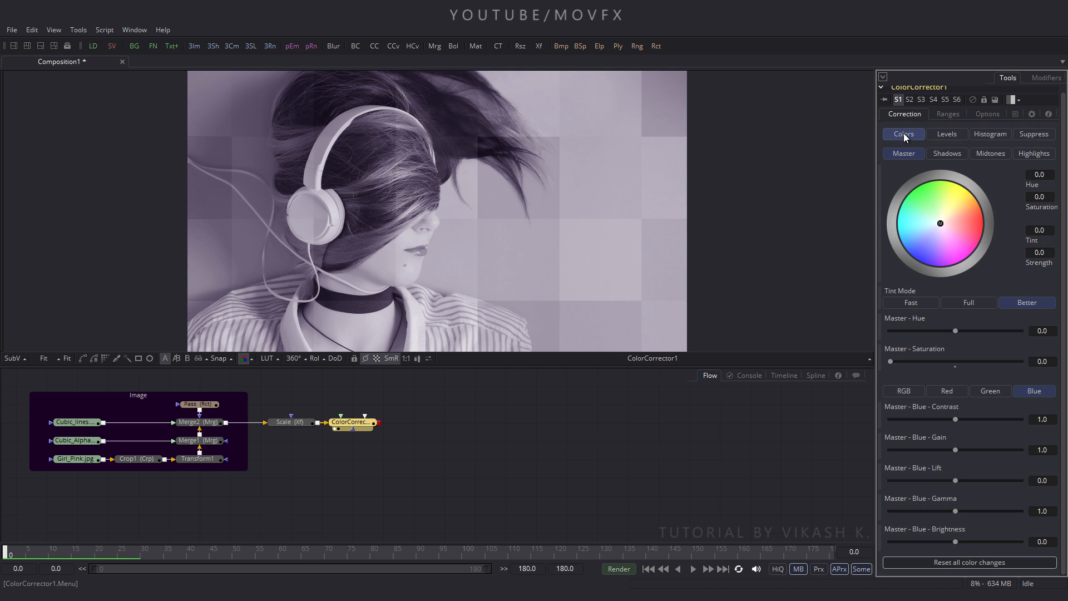
pyautogui.click(903, 391)
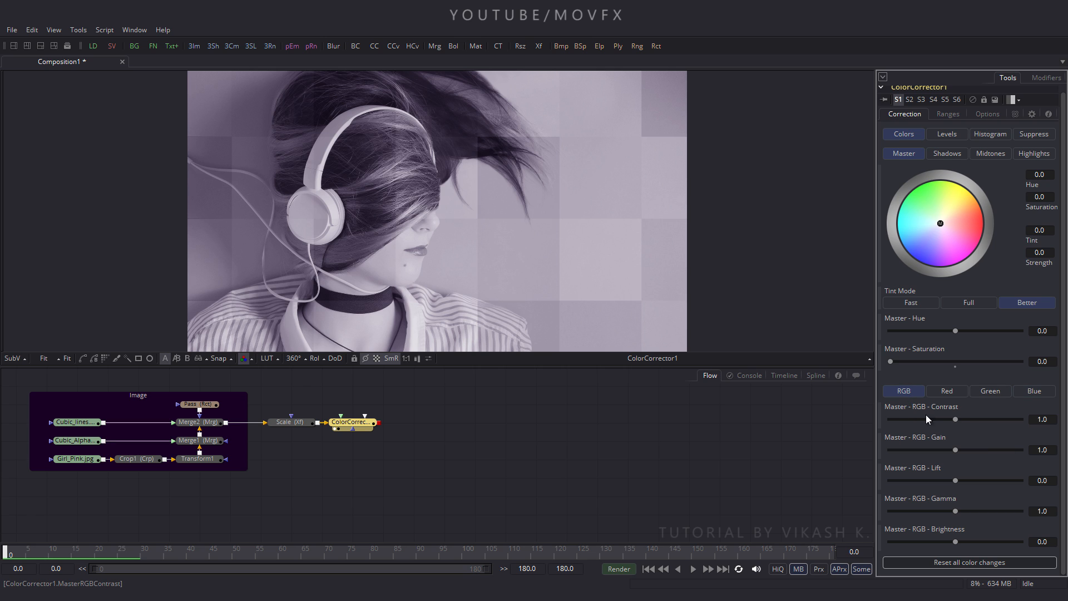
pyautogui.click(1040, 421)
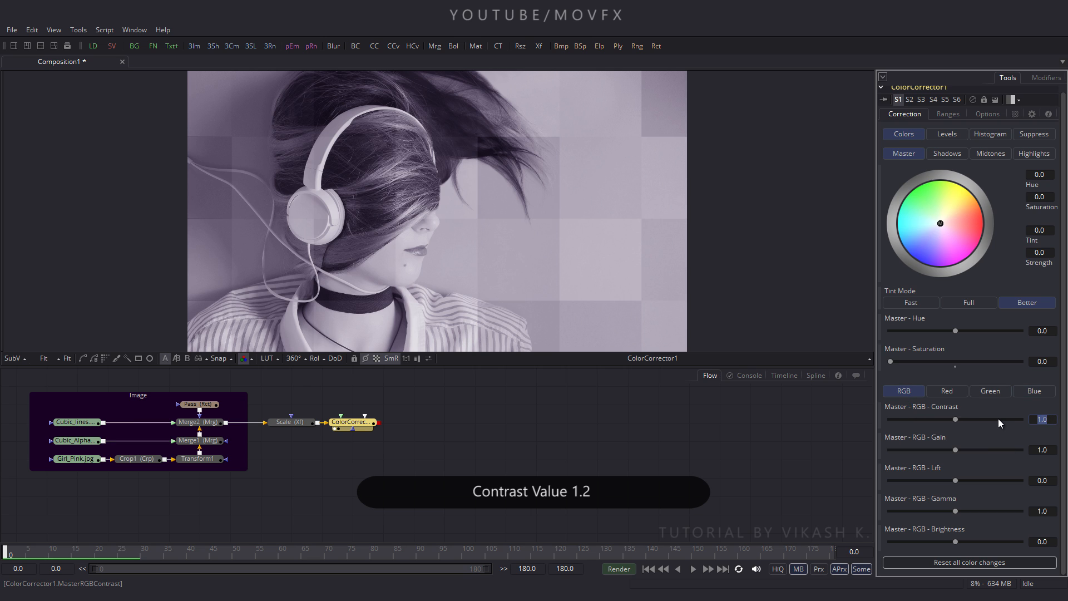
pyautogui.write('1.2')
pyautogui.press('Tab')
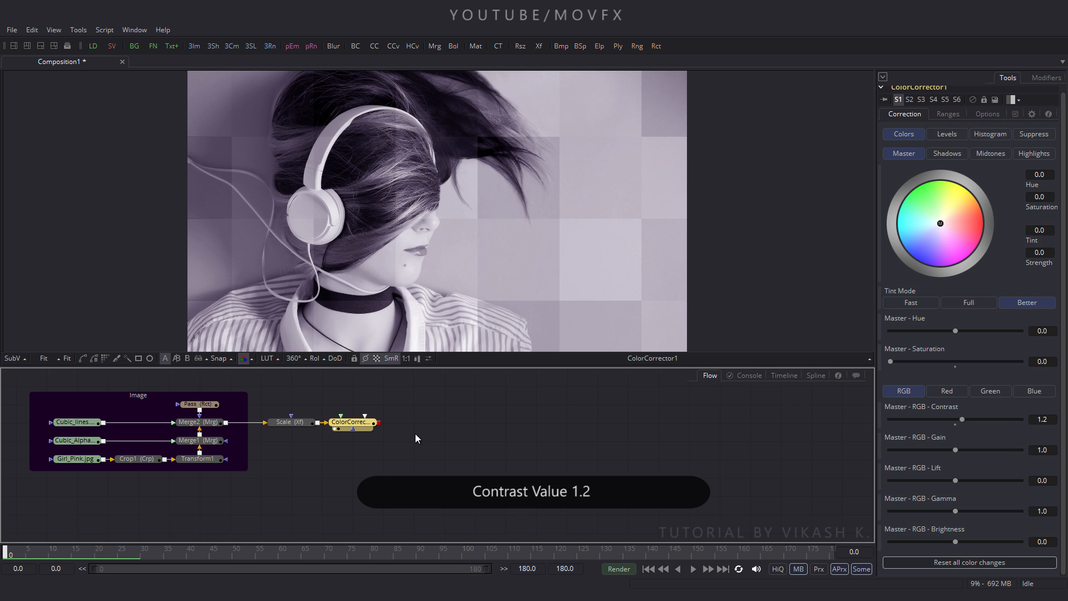
# - Add an unconnected Text+ node and place it directly above the Color Corrector
pyautogui.moveTo(415, 433); pyautogui.dragTo(379, 433)
pyautogui.click(436, 437)
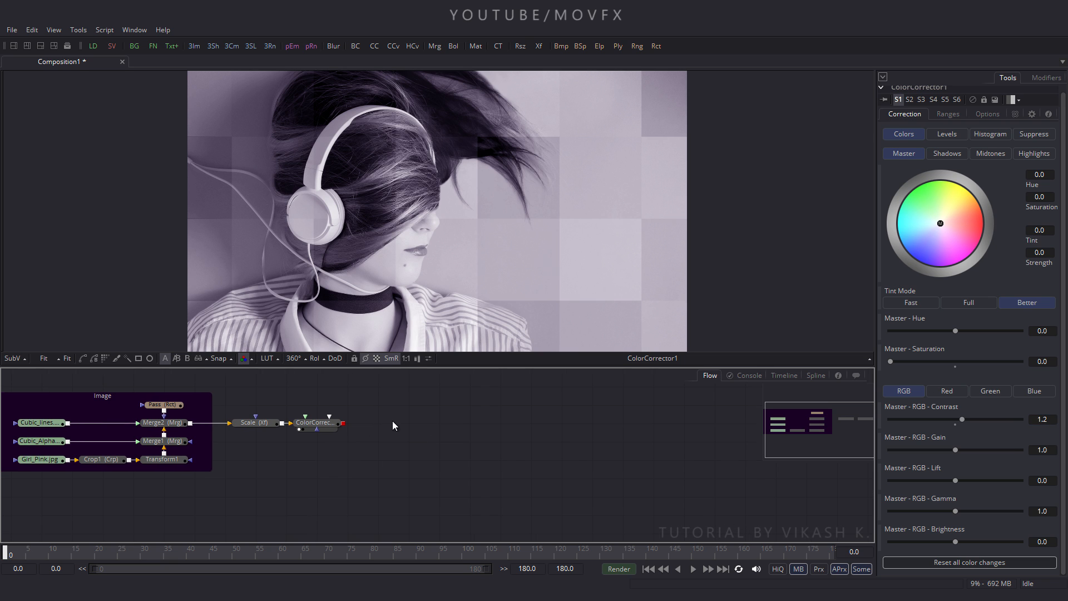
pyautogui.click(171, 46)
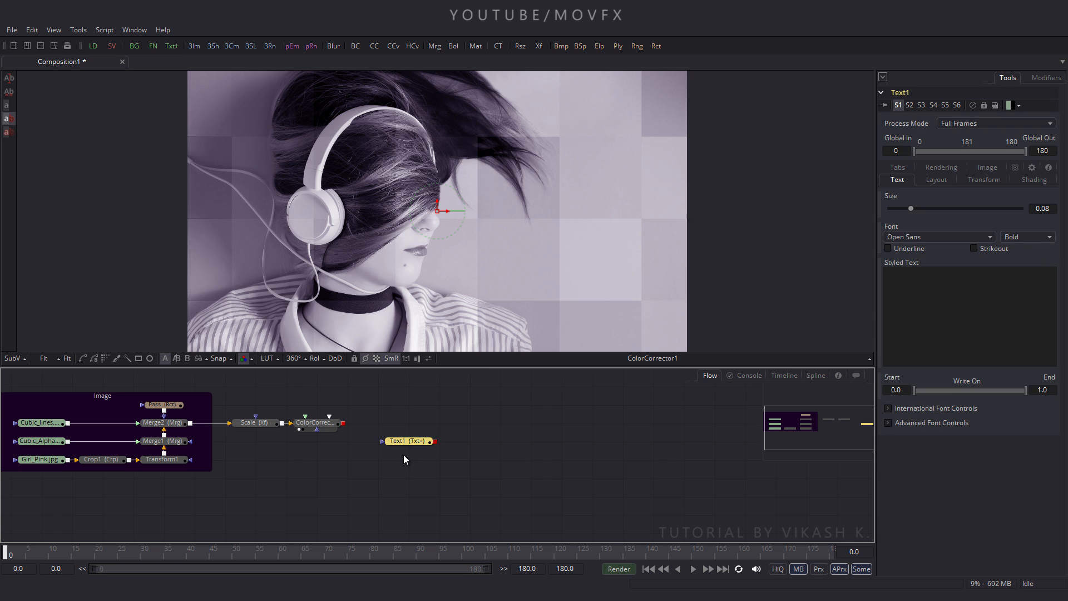
pyautogui.moveTo(411, 440); pyautogui.dragTo(338, 410)
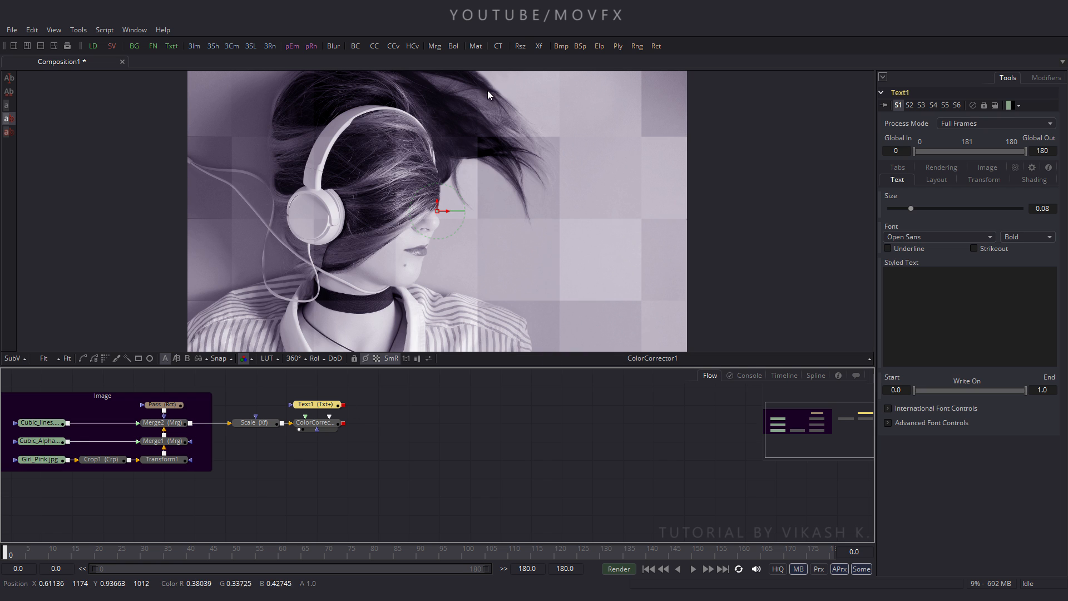
# - Merge the Text1 node over the Color Corrector output with a new Merge, view it and align both nodes above the Scale row
pyautogui.click(472, 389)
pyautogui.click(435, 46)
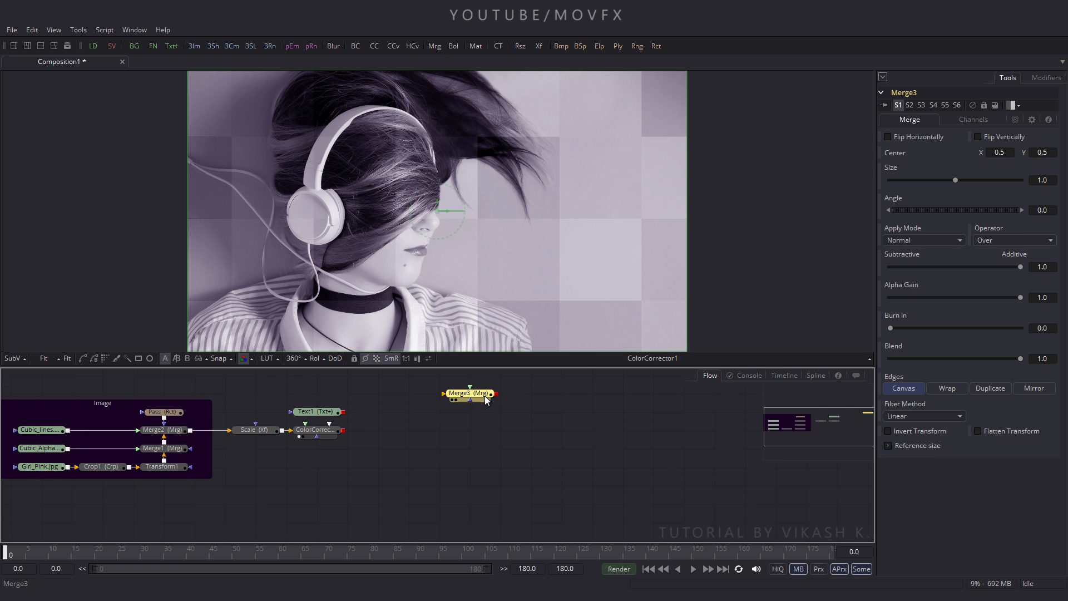
pyautogui.moveTo(484, 394); pyautogui.dragTo(387, 249)
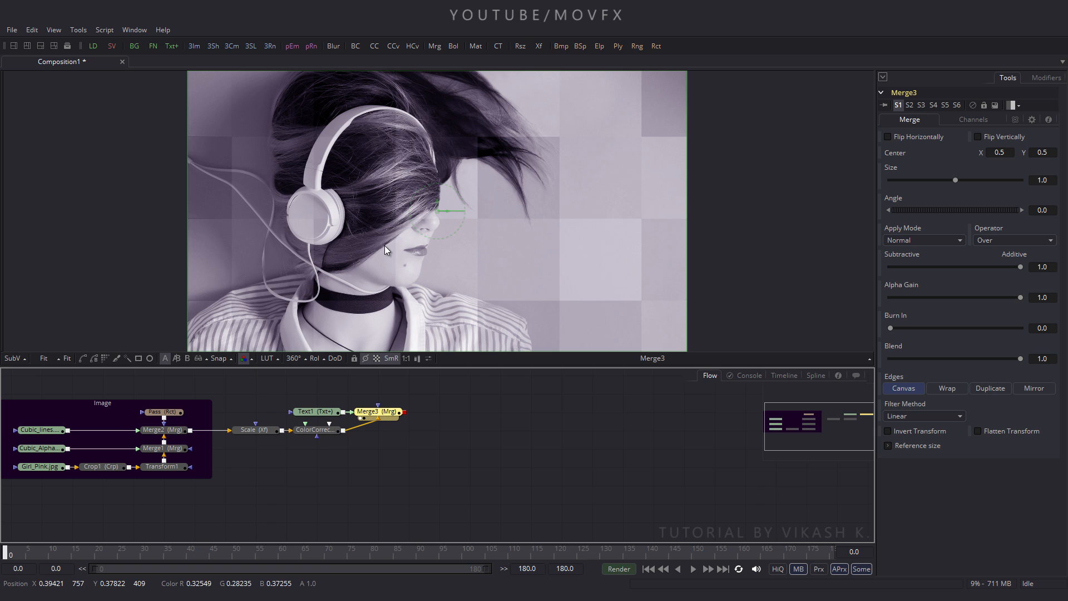
pyautogui.moveTo(390, 413)
pyautogui.mouseDown()
pyautogui.moveTo(363, 414)
pyautogui.moveTo(389, 414)
pyautogui.mouseUp()
pyautogui.moveTo(305, 388); pyautogui.dragTo(379, 415)
pyautogui.moveTo(378, 413); pyautogui.dragTo(318, 413)
pyautogui.click(414, 427)
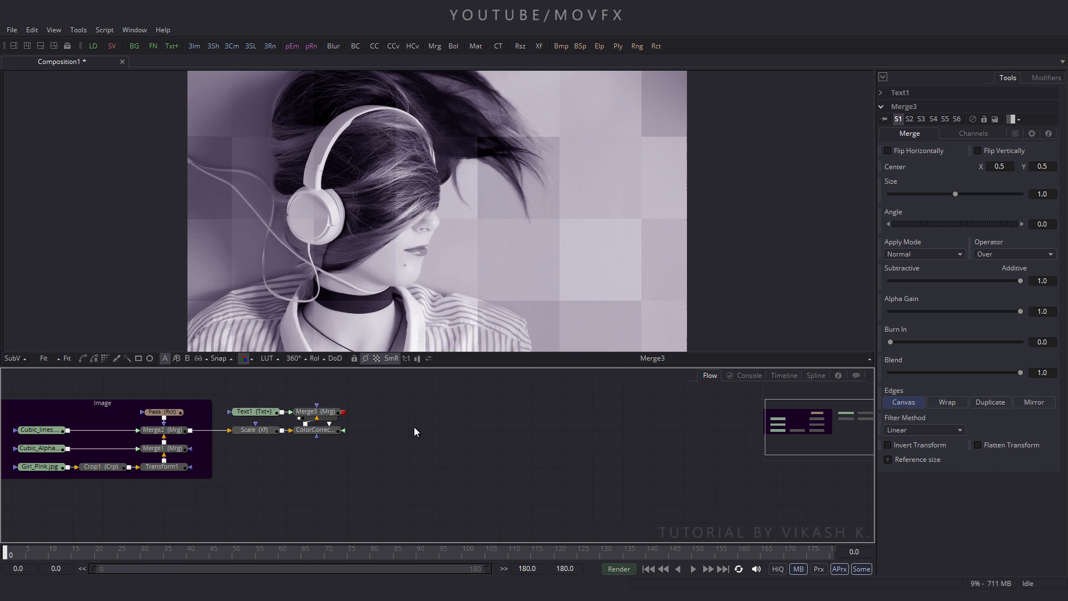
# - Enter FASHION as the styled text of the Text1 node
pyautogui.click(259, 414)
pyautogui.click(961, 300)
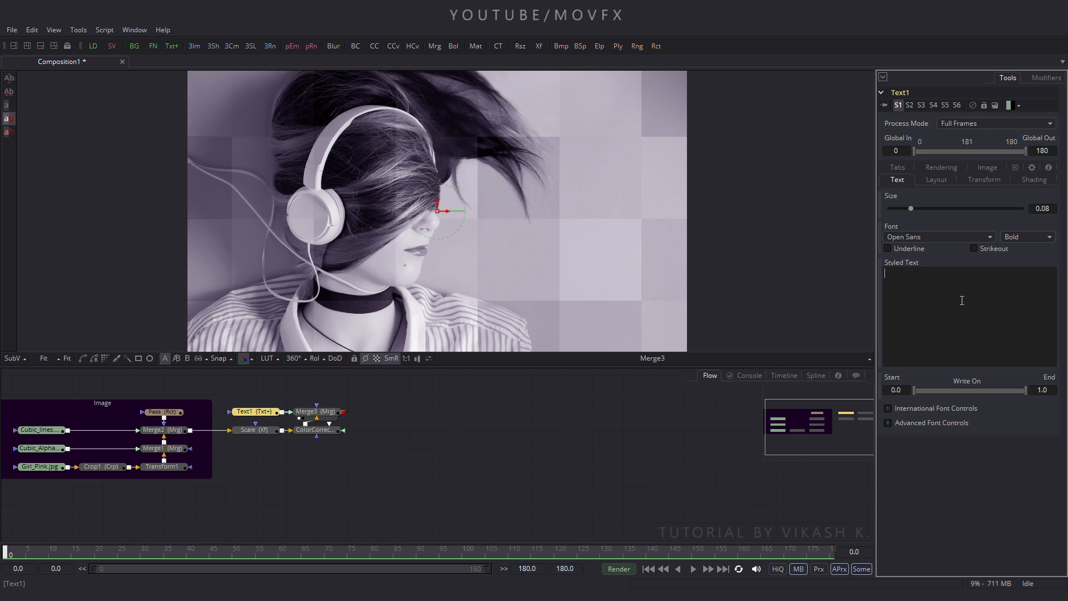
pyautogui.write('FASHION')
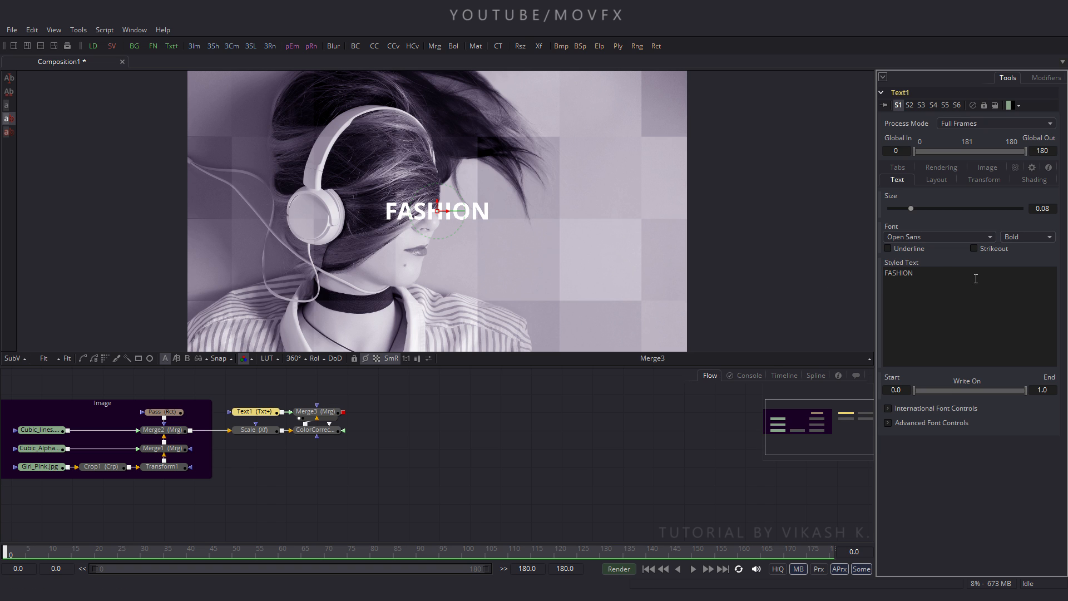
# - Set the FASHION text's font to Century Gothic and its size to about 0.43
pyautogui.click(922, 238)
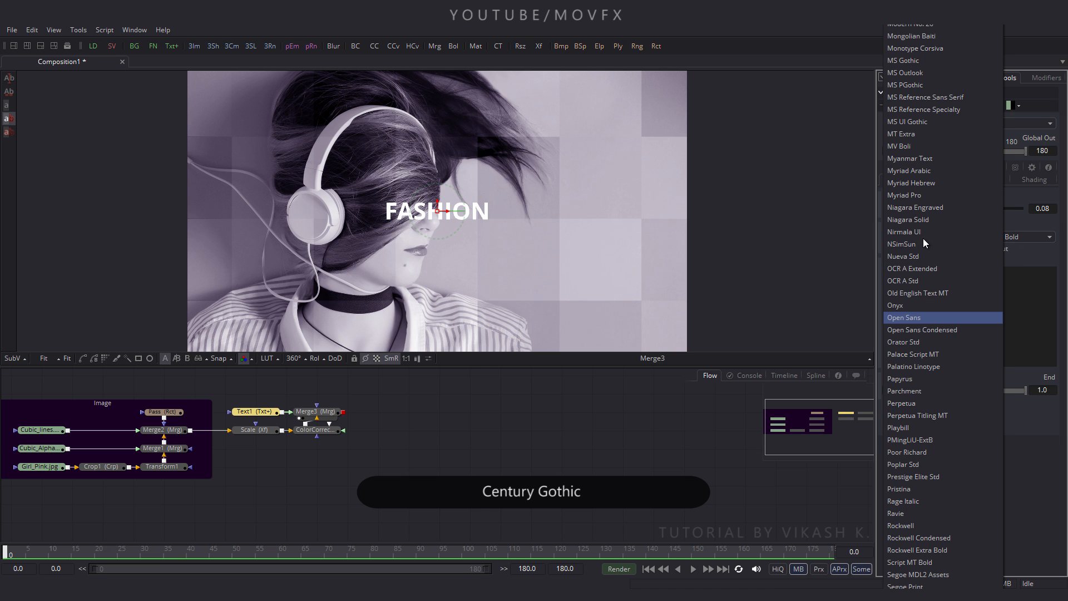
pyautogui.scroll(20, 923, 238)
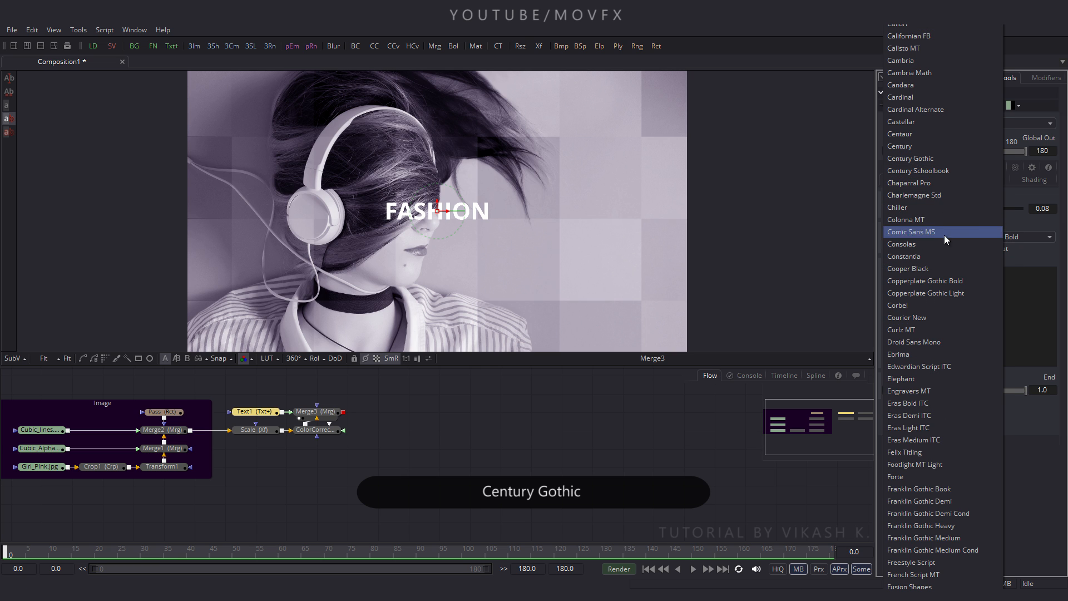
pyautogui.click(919, 160)
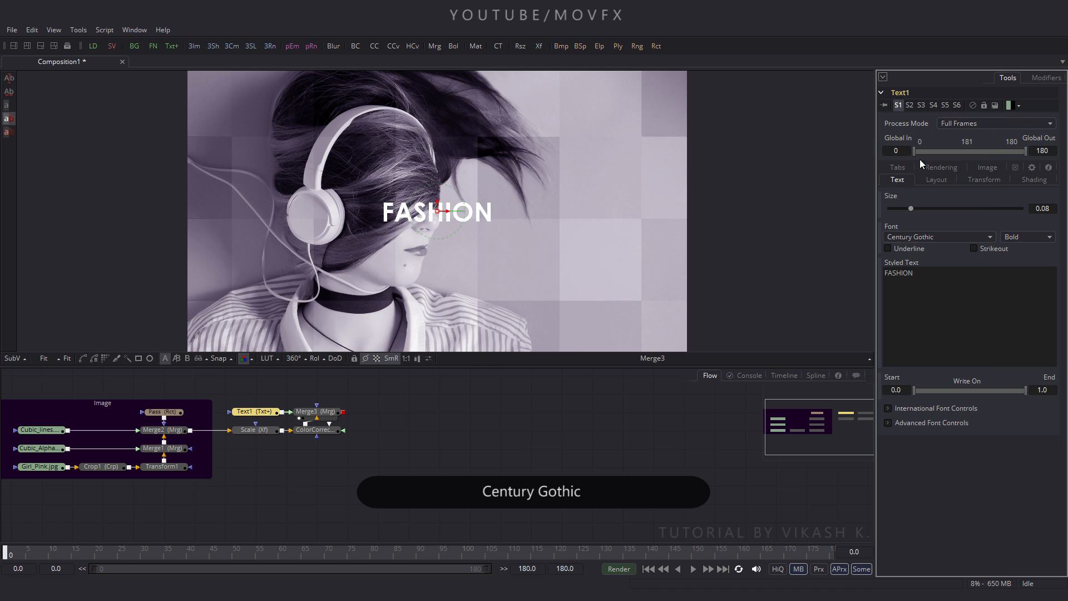
pyautogui.moveTo(913, 212); pyautogui.dragTo(999, 209)
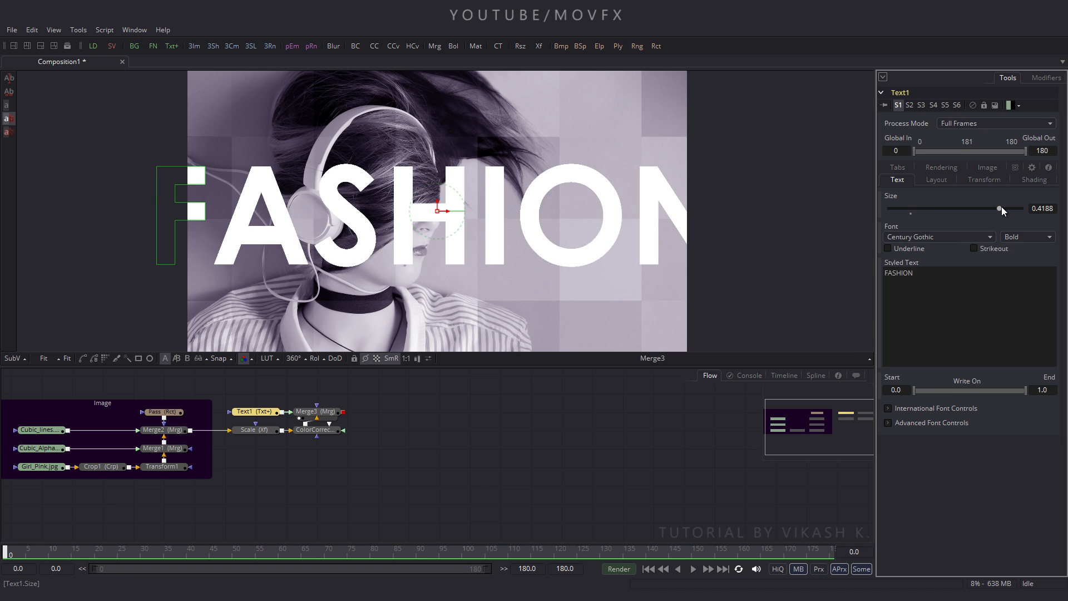
pyautogui.moveTo(1001, 206); pyautogui.dragTo(1004, 210)
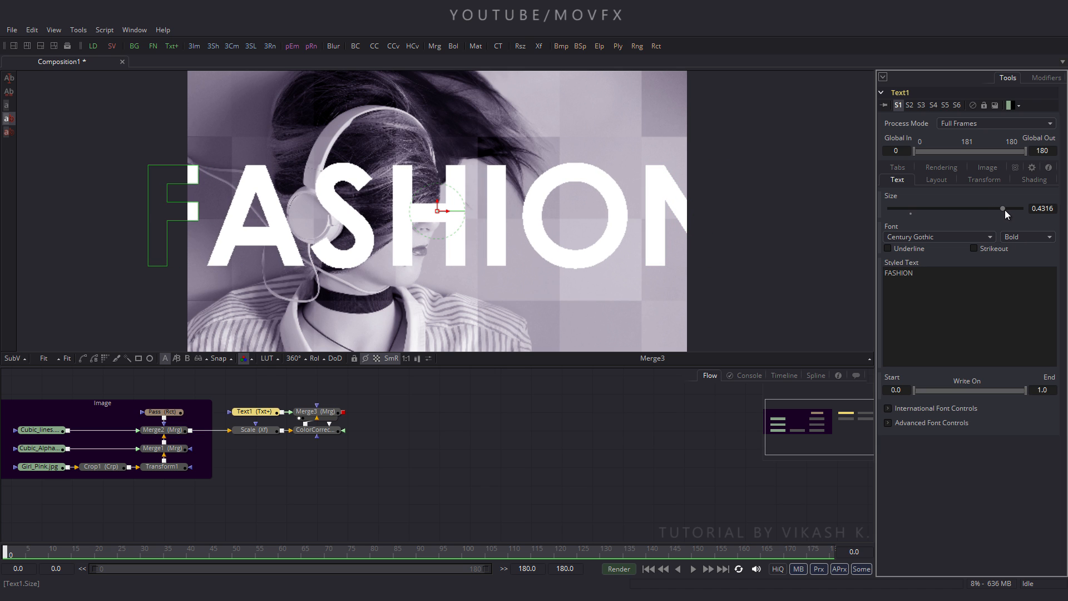
# - Animate the FASHION text's size from frame 0, keyframe it at about 0.33 on frame 120, and scrub through the animation
pyautogui.rightClick(896, 199)
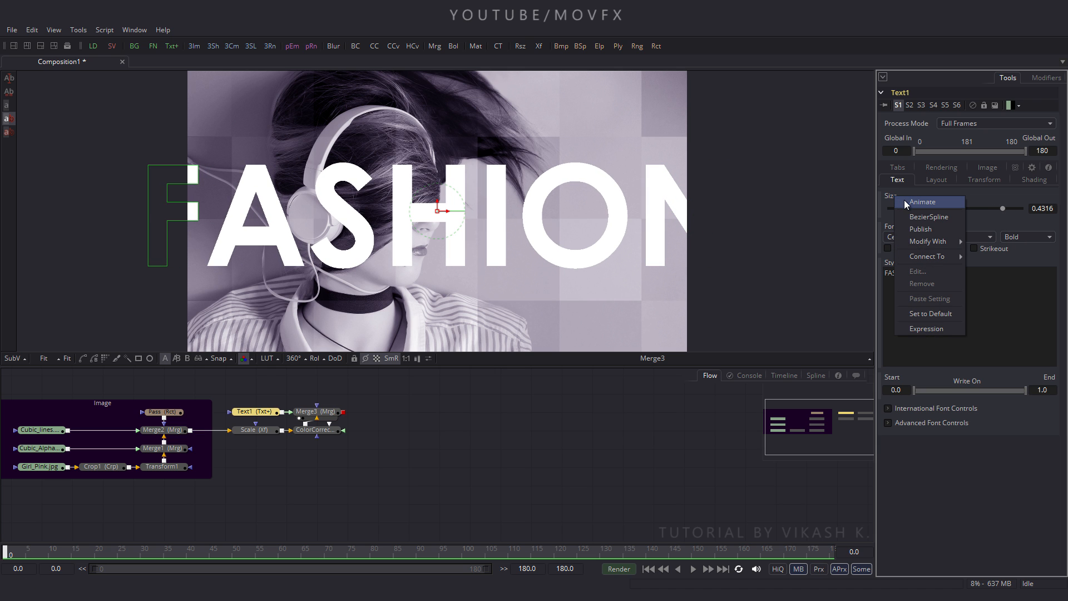
pyautogui.click(907, 202)
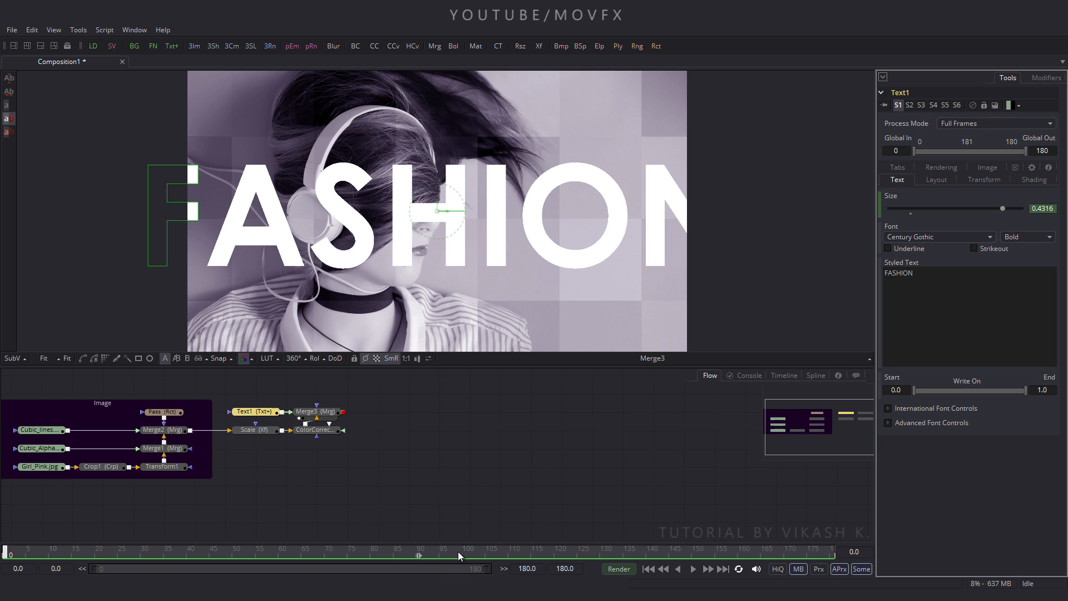
pyautogui.moveTo(459, 552); pyautogui.dragTo(555, 554)
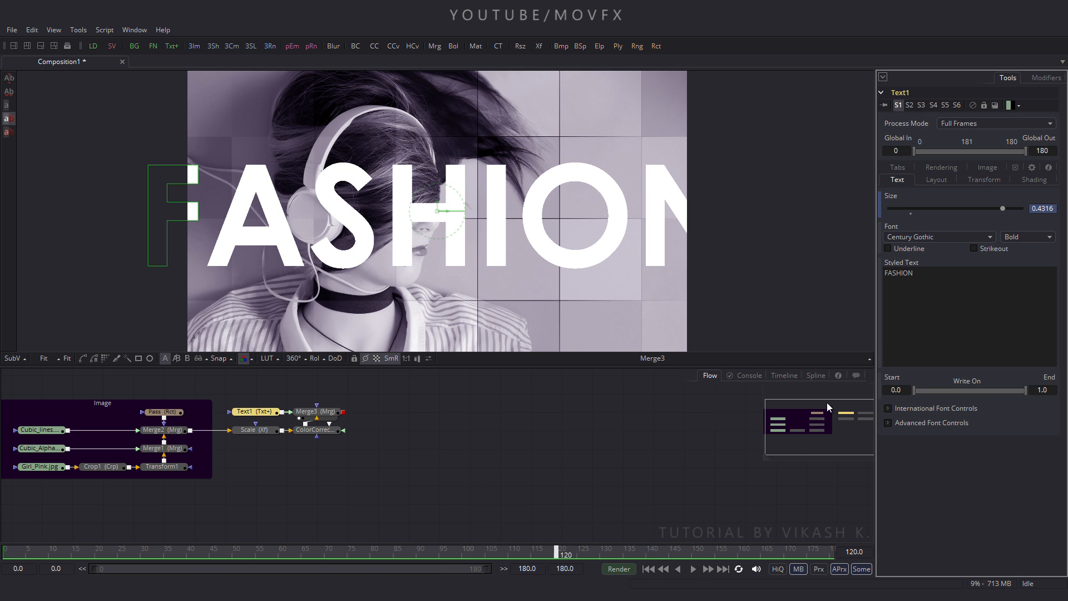
pyautogui.moveTo(1002, 209); pyautogui.dragTo(977, 214)
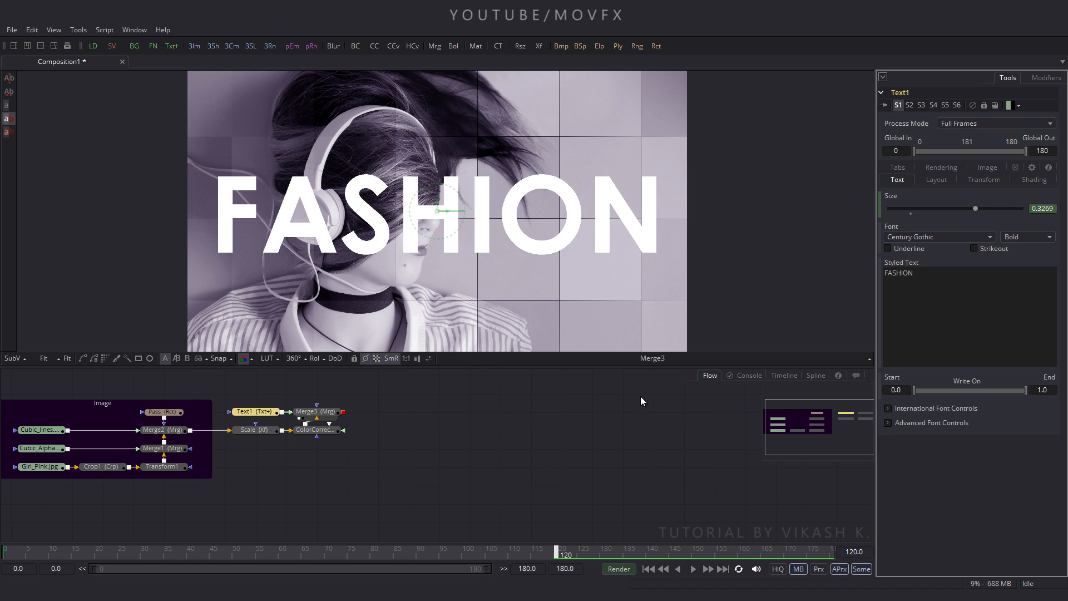
pyautogui.moveTo(465, 554); pyautogui.dragTo(527, 558)
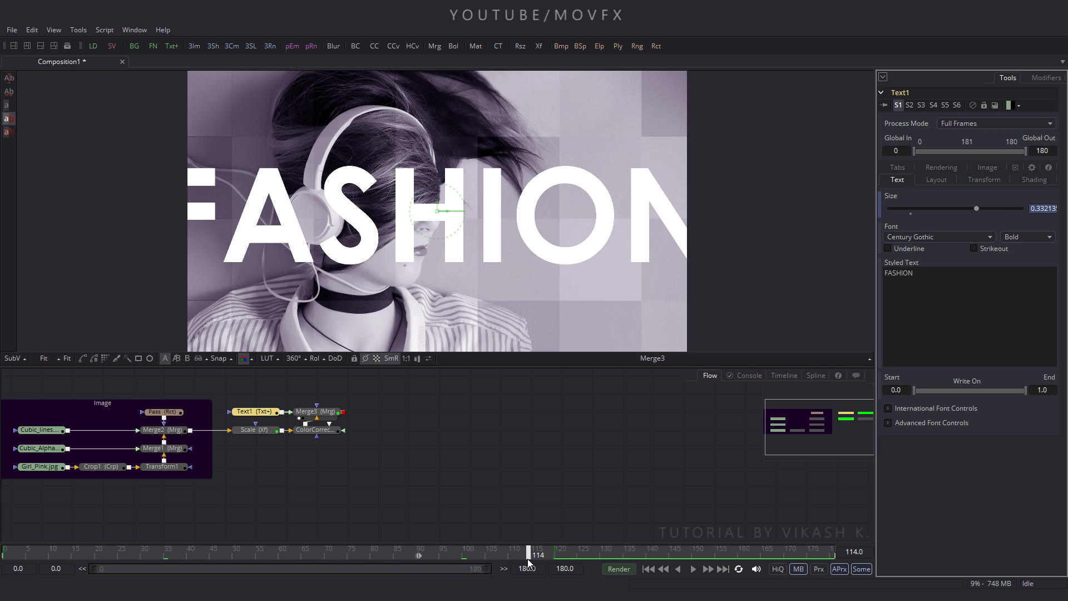
# - Set the blend of the Merge3 node to 0.35 to make the FASHION title semi-transparent
pyautogui.click(321, 414)
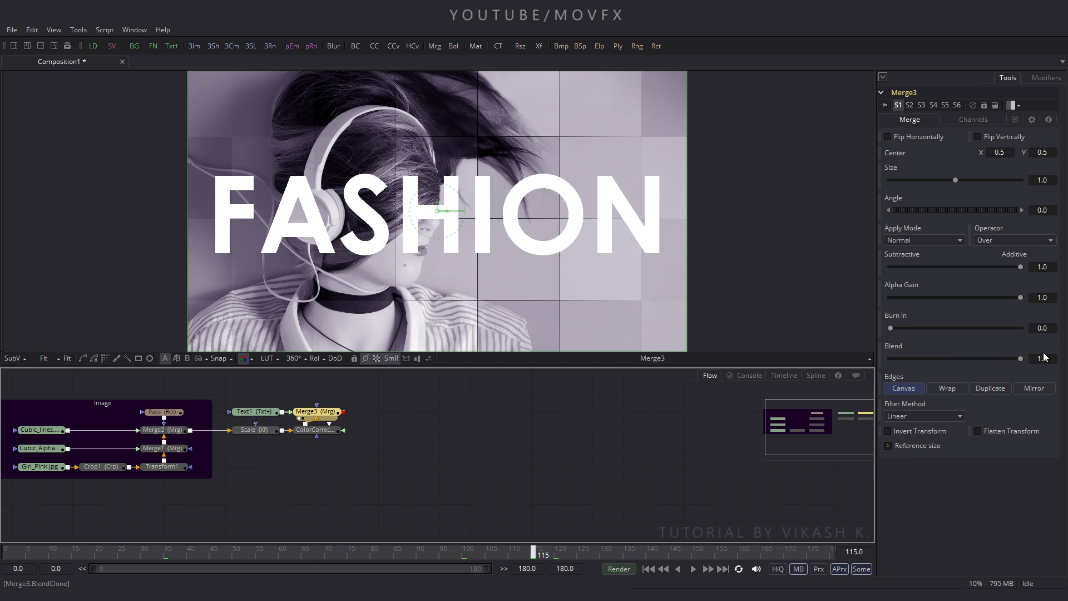
pyautogui.moveTo(1021, 359); pyautogui.dragTo(943, 359)
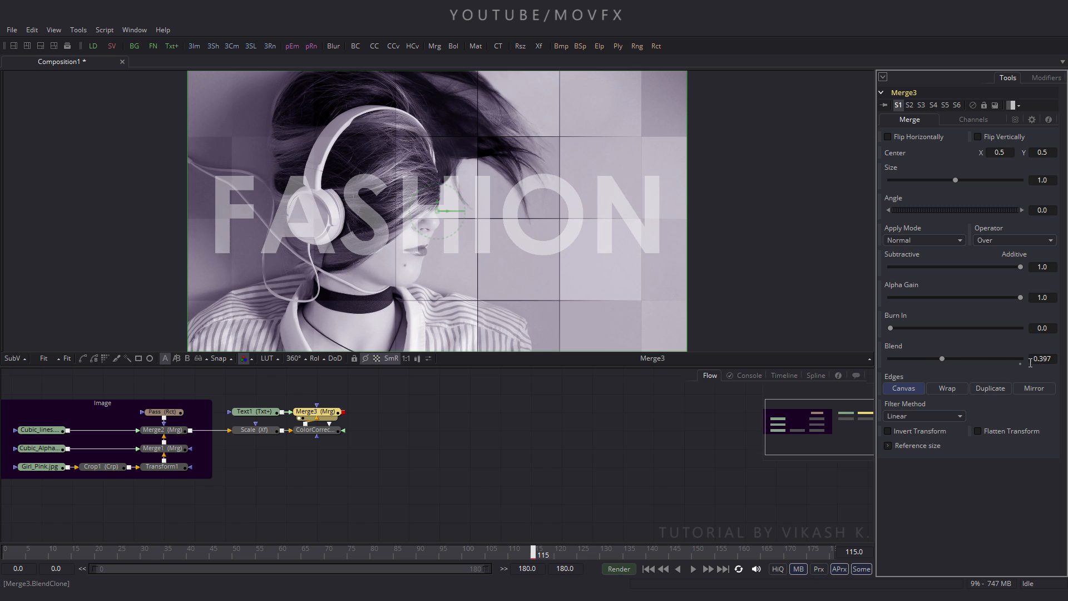
pyautogui.doubleClick(1054, 359)
pyautogui.write('0.35')
pyautogui.press('Return')
pyautogui.press('Tab')
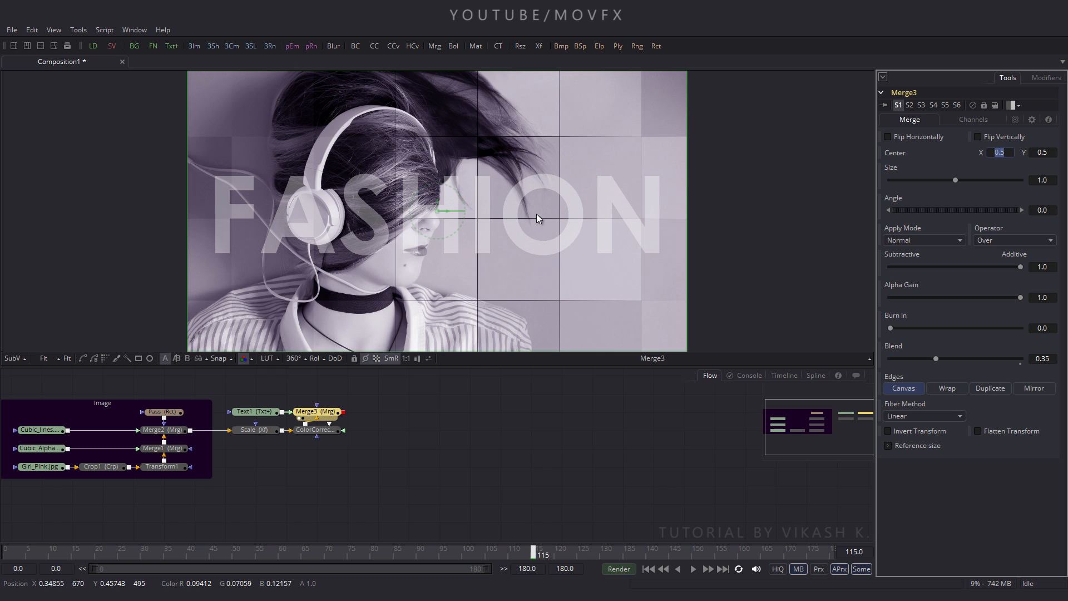
# - Add an unconnected Background node beside the Color Corrector and rename it Matte
pyautogui.click(483, 441)
pyautogui.moveTo(483, 441); pyautogui.dragTo(432, 433)
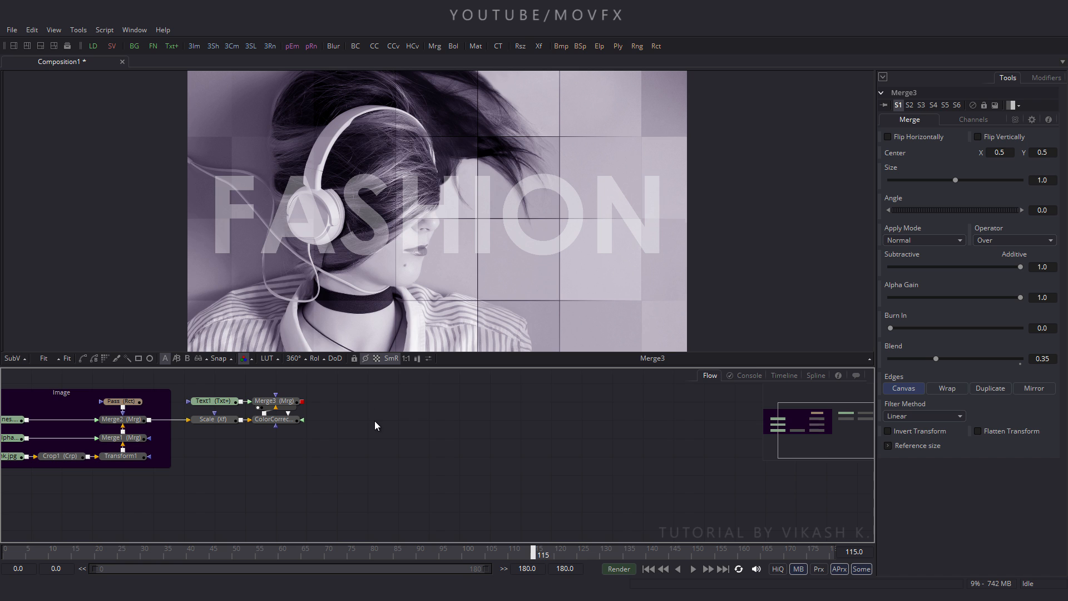
pyautogui.click(134, 46)
pyautogui.moveTo(398, 402); pyautogui.dragTo(410, 451)
pyautogui.press('F2')
pyautogui.write('Matte')
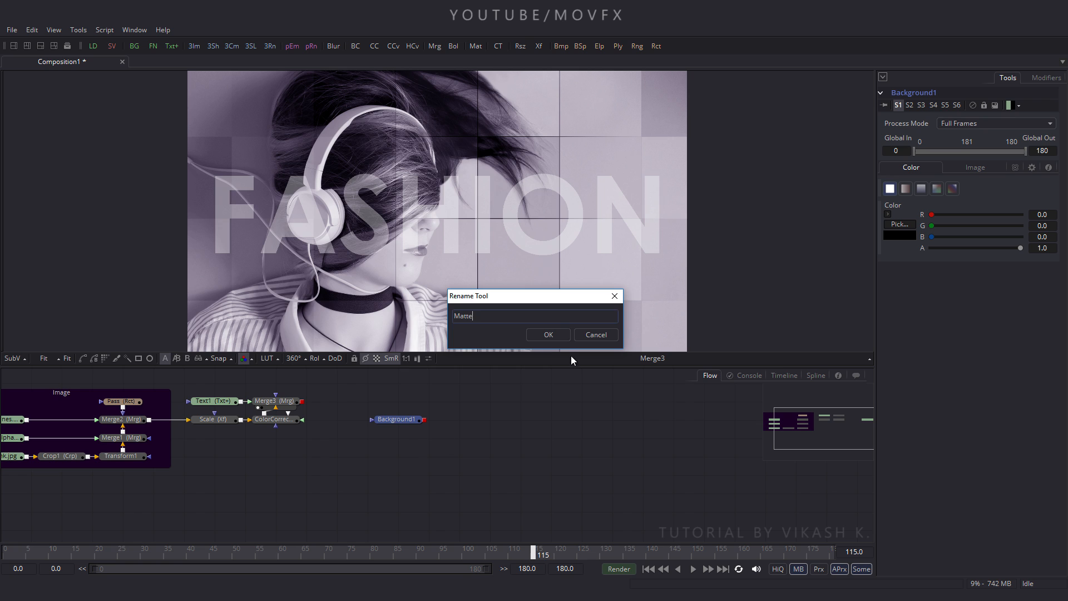
pyautogui.press('Return')
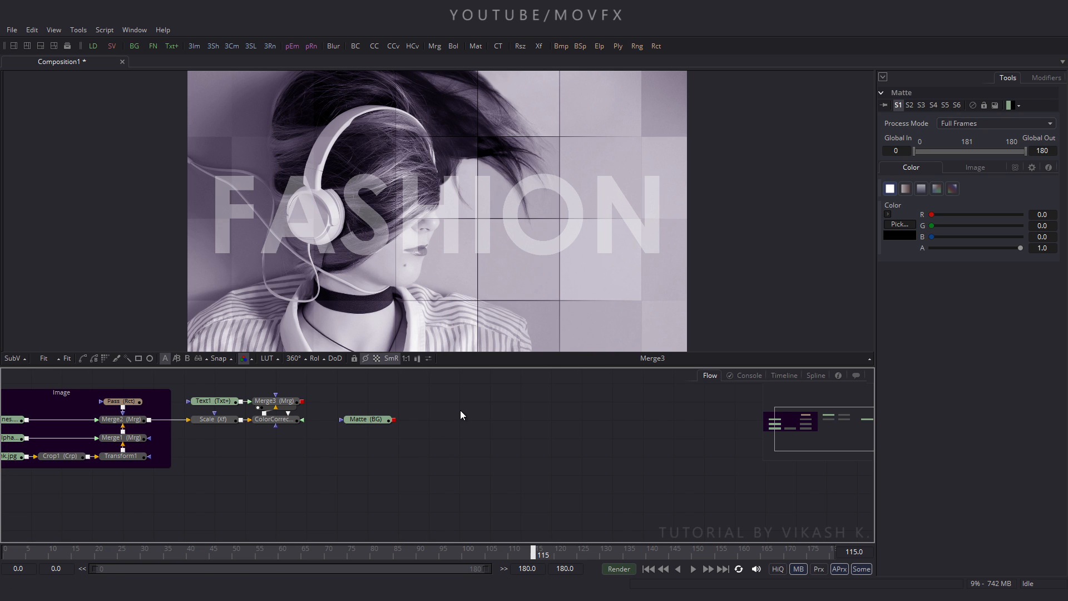
pyautogui.moveTo(464, 408); pyautogui.dragTo(467, 408)
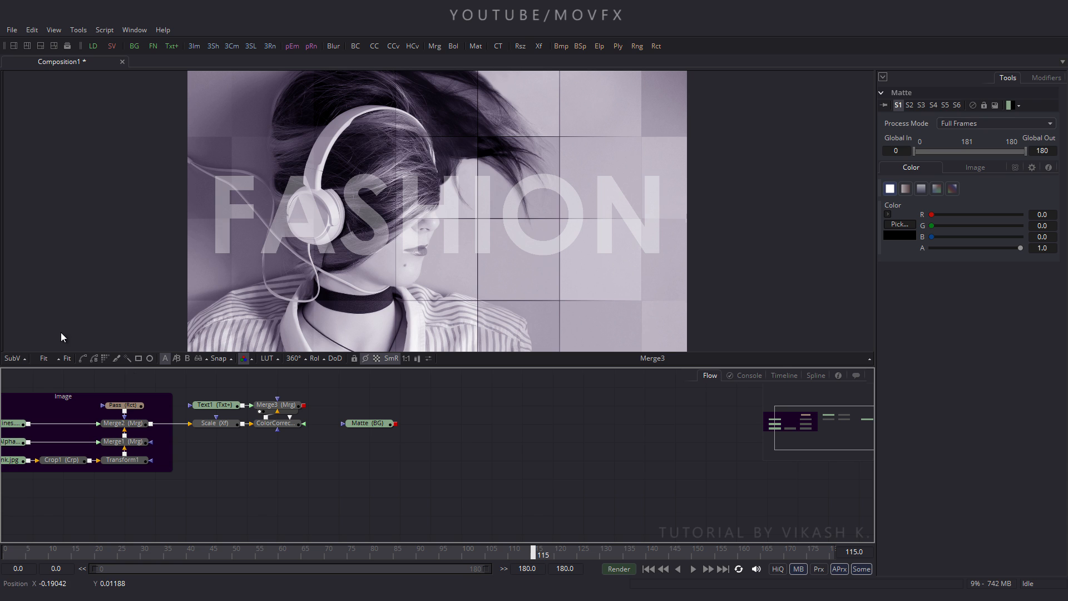
# - Add a polygon mask, place it directly above the Matte node and rename it P1
pyautogui.click(84, 359)
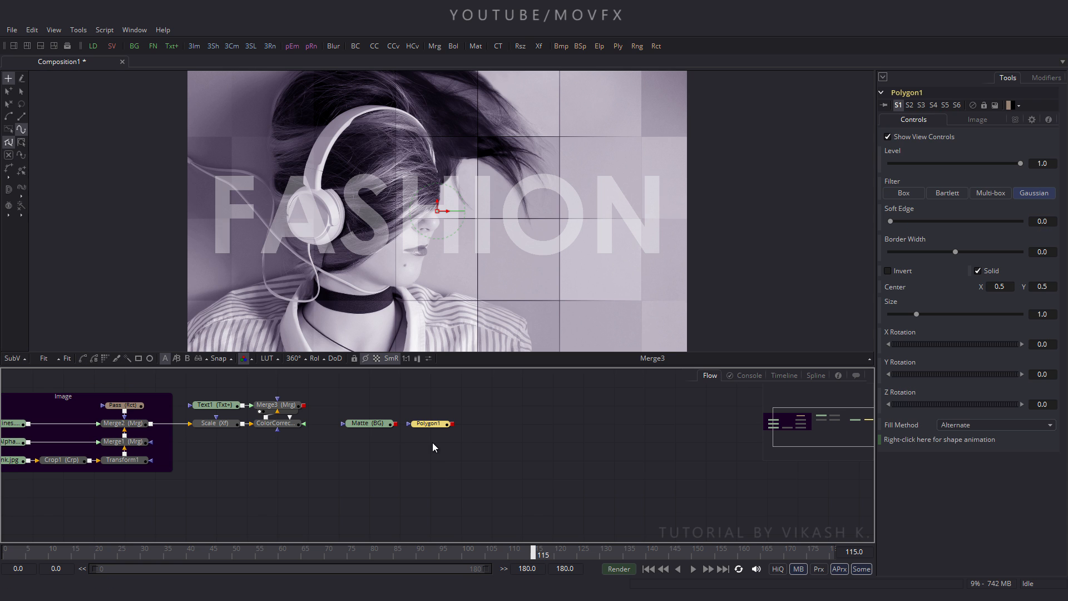
pyautogui.moveTo(433, 426); pyautogui.dragTo(369, 407)
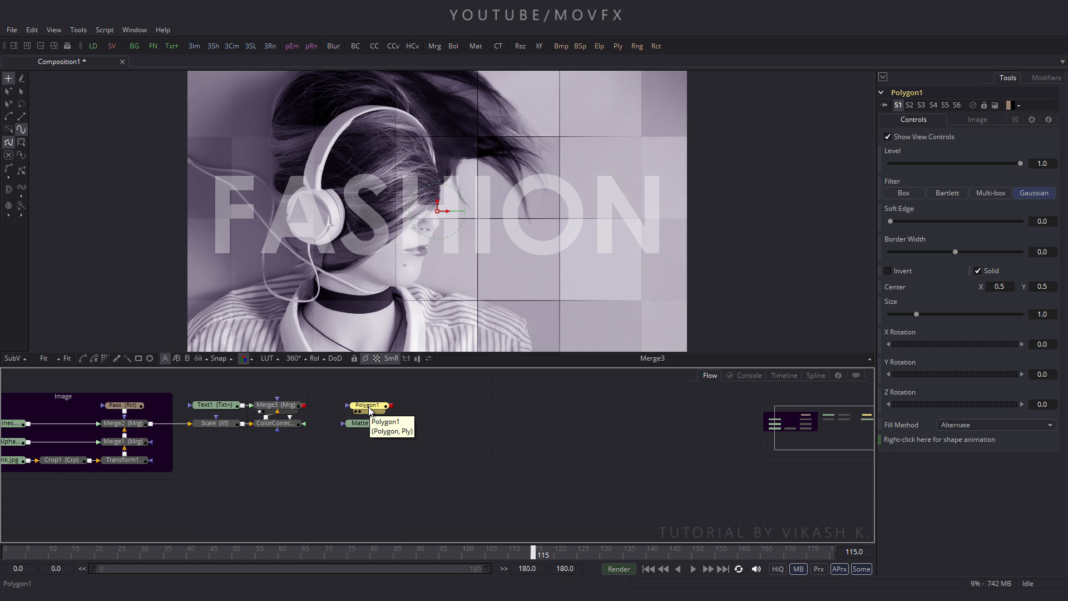
pyautogui.press('F2')
pyautogui.write('P')
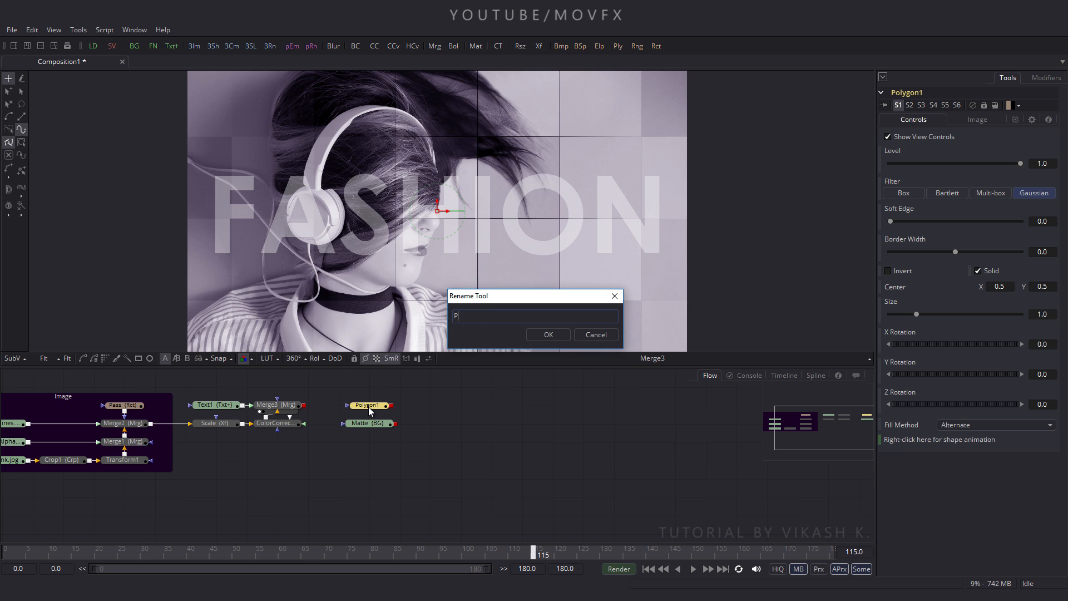
pyautogui.write('1')
pyautogui.press('Return')
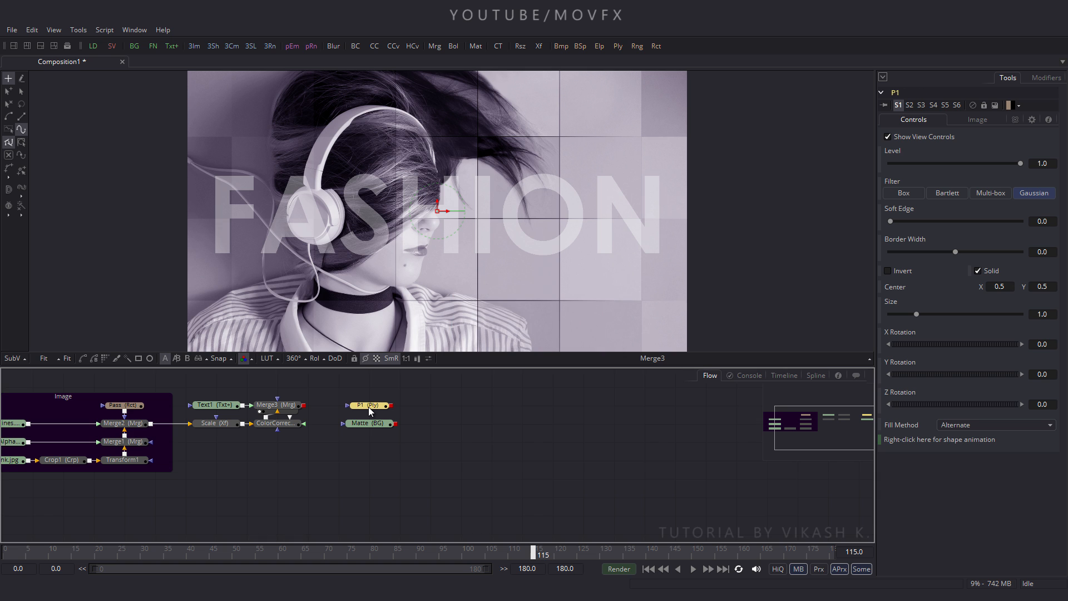
# - Start the P1 polygon in an enlarged view with straight segments from outside the image's upper-left corner, stepping along the photo's grid lines
pyautogui.moveTo(344, 281); pyautogui.dragTo(352, 279)
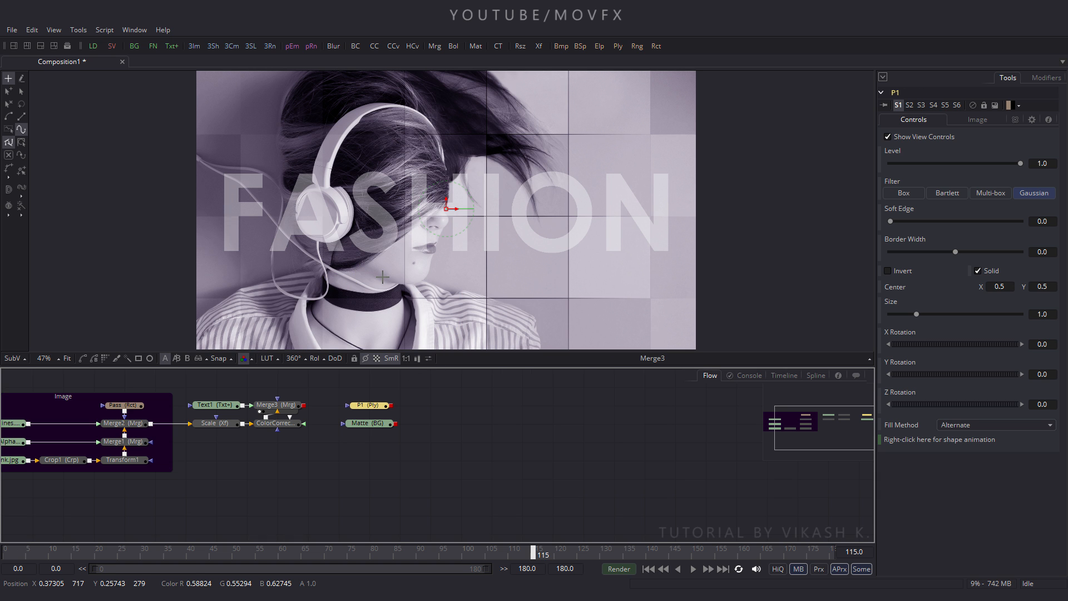
pyautogui.press('F4')
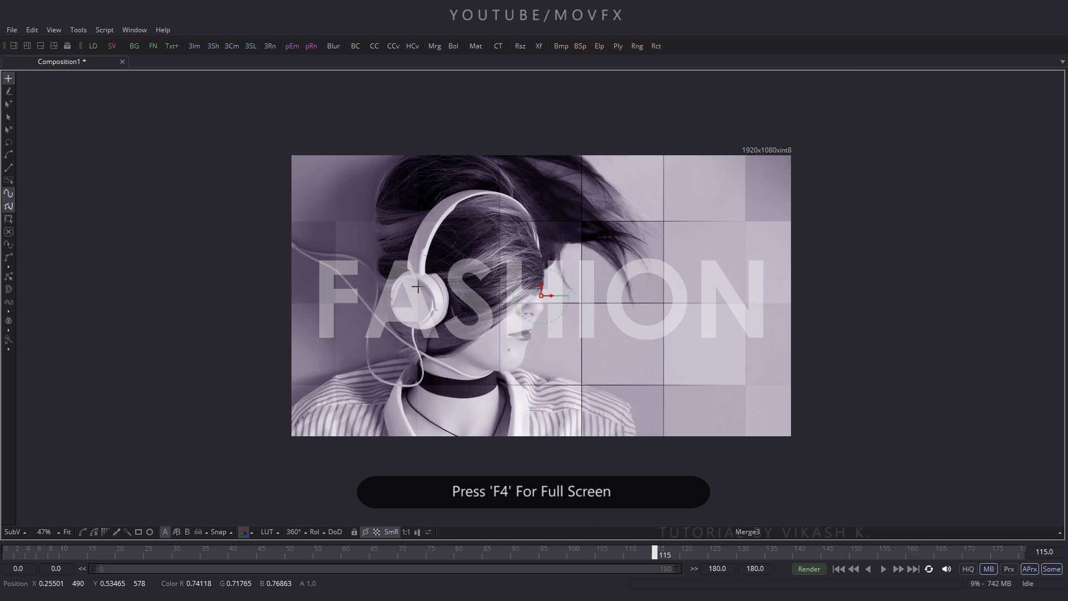
pyautogui.click(67, 532)
pyautogui.scroll(-2, 462, 339)
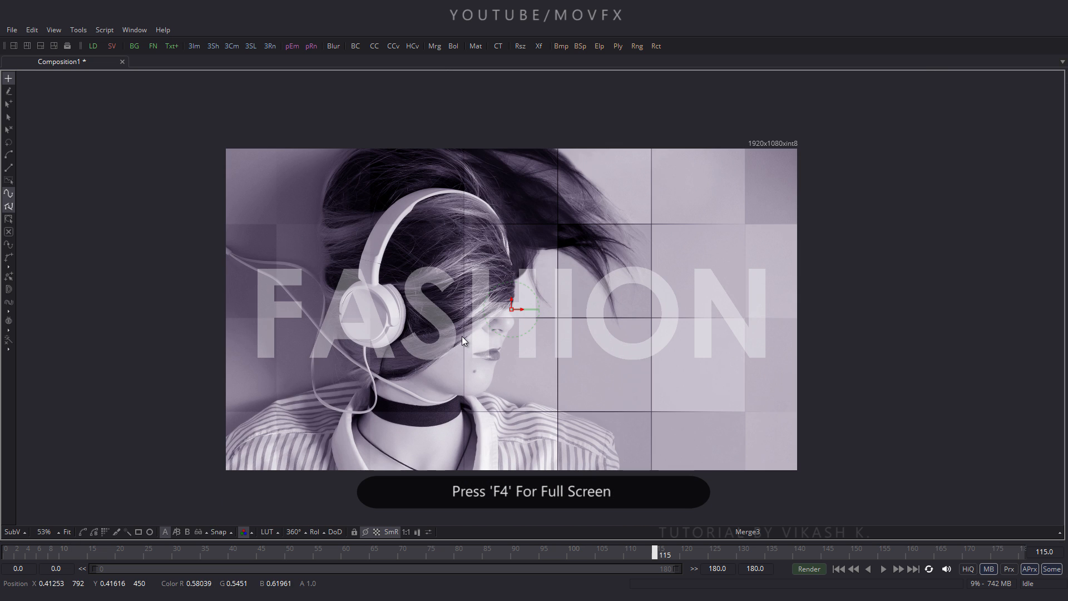
pyautogui.click(194, 145)
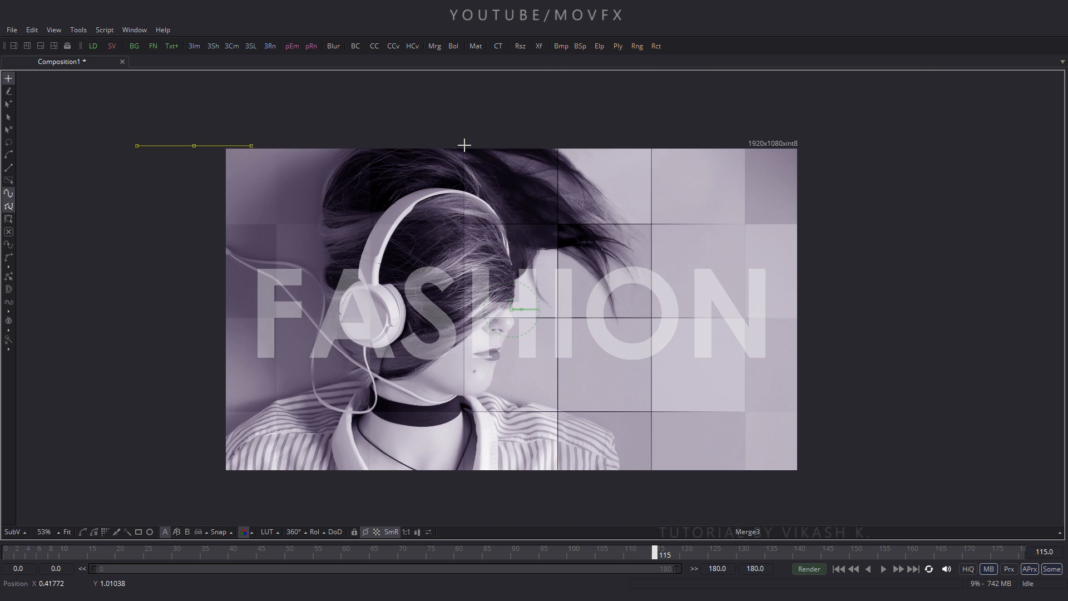
pyautogui.scroll(5, 464, 144)
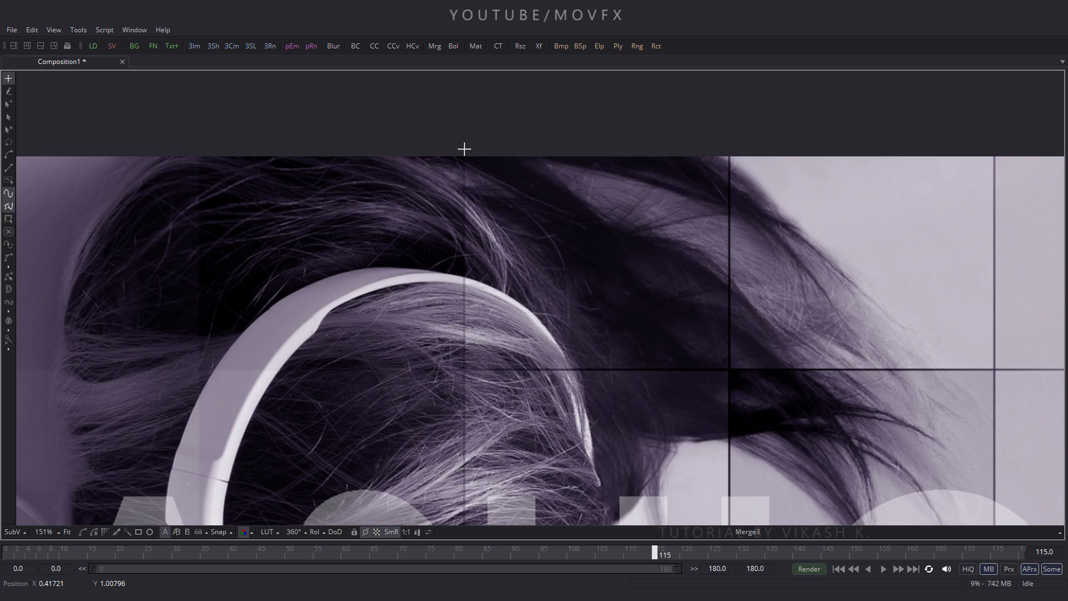
pyautogui.scroll(-5, 464, 149)
pyautogui.scroll(5, 459, 248)
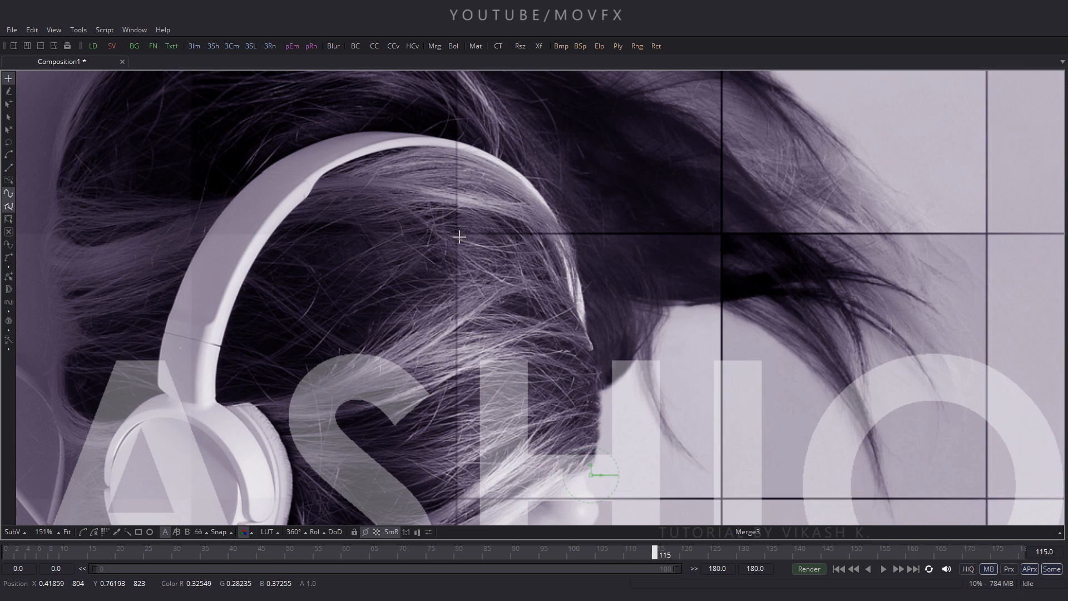
pyautogui.click(460, 237)
pyautogui.click(721, 234)
pyautogui.scroll(-3, 724, 281)
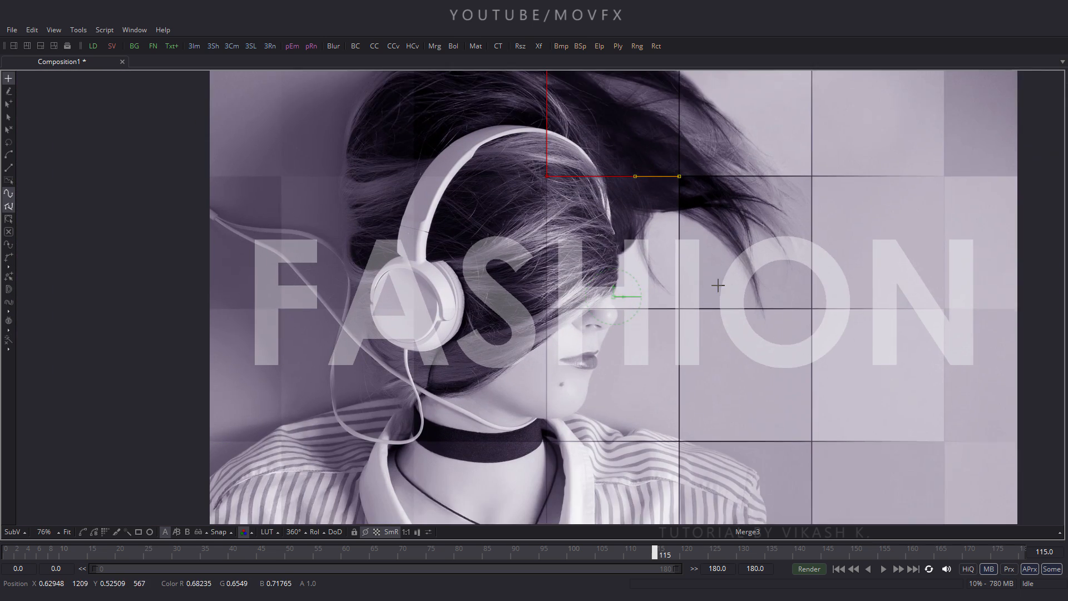
pyautogui.moveTo(718, 285); pyautogui.dragTo(704, 228)
pyautogui.click(665, 383)
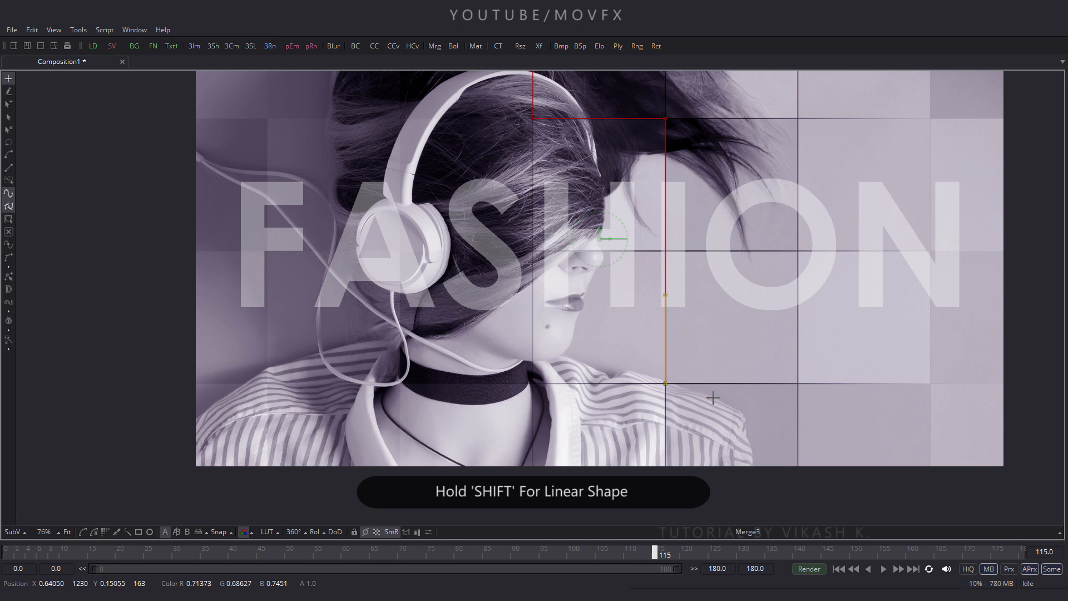
# - Continue the P1 outline left along the lower grid line, down past the image's bottom edge and out past its left edge, and close it
pyautogui.scroll(-1, 409, 339)
pyautogui.scroll(3, 406, 341)
pyautogui.click(396, 307)
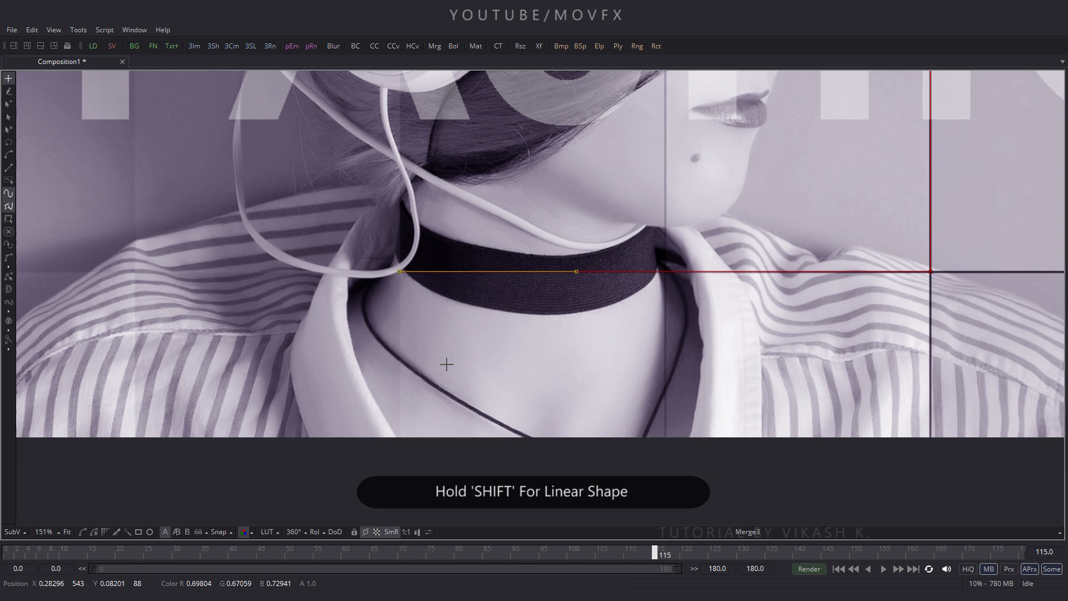
pyautogui.click(399, 470)
pyautogui.scroll(-3, 568, 414)
pyautogui.scroll(-1, 569, 414)
pyautogui.keyDown('shift'); pyautogui.click(350, 437); pyautogui.keyUp('shift')
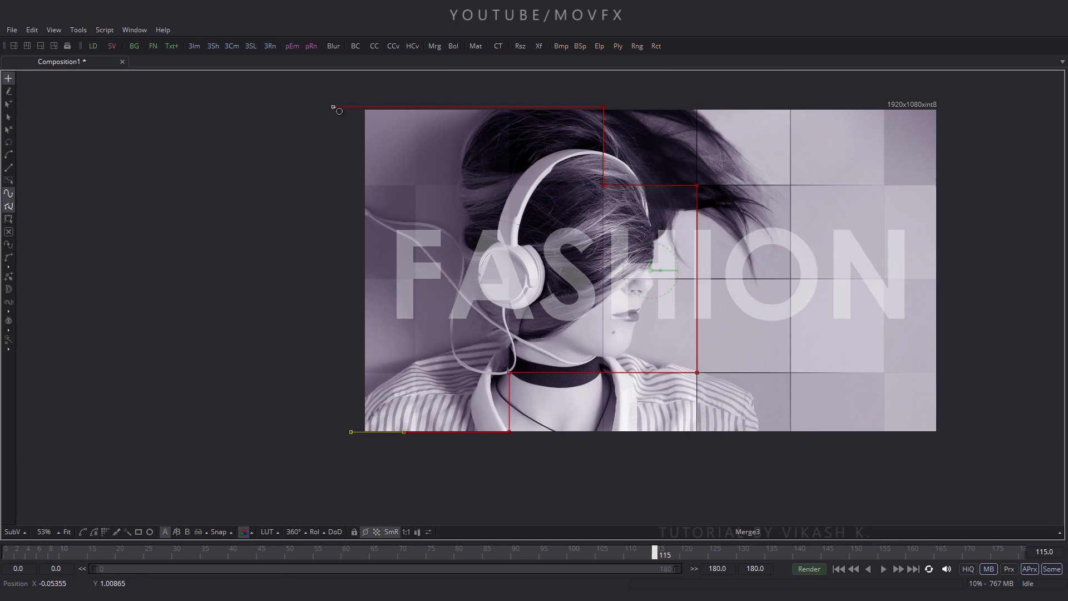
pyautogui.click(334, 107)
# - Select the P1 polygon's lower points and nudge them outward, left and down beyond the image's edge
pyautogui.moveTo(372, 405); pyautogui.dragTo(544, 428)
pyautogui.press('Left')
pyautogui.press('Left')
pyautogui.press('Left')
pyautogui.press('Left')
pyautogui.press('Left')
pyautogui.press('Left')
pyautogui.press('Left')
pyautogui.press('Left')
pyautogui.press('Left')
pyautogui.press('Left')
pyautogui.press('Down')
pyautogui.press('Down')
pyautogui.press('Down')
pyautogui.press('Down')
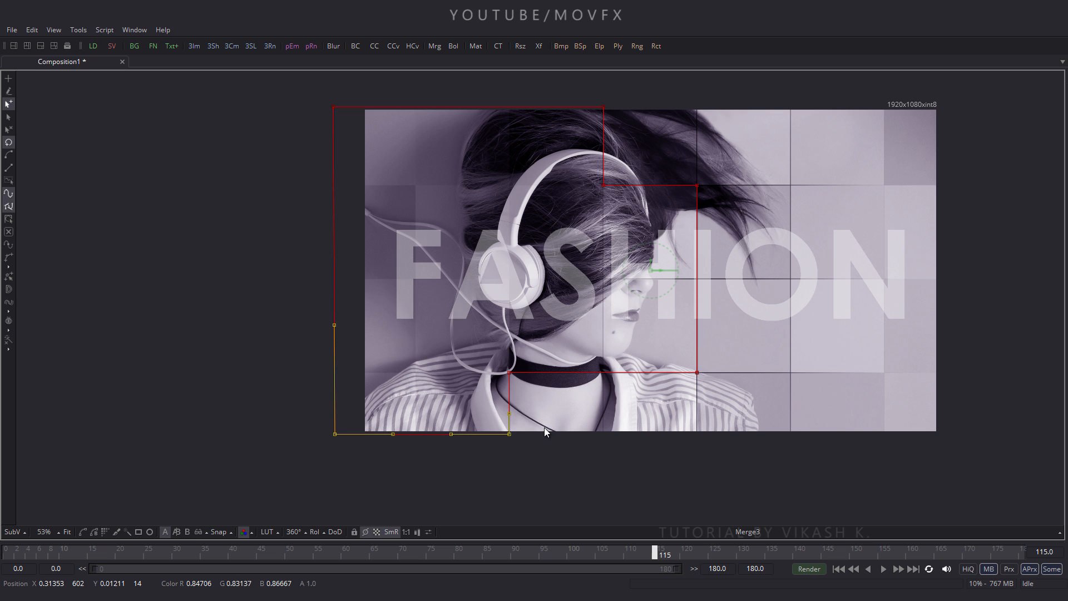
# - Connect P1 as the mask of the Matte node and view the Matte fitted in the viewer
pyautogui.moveTo(646, 312); pyautogui.dragTo(531, 319)
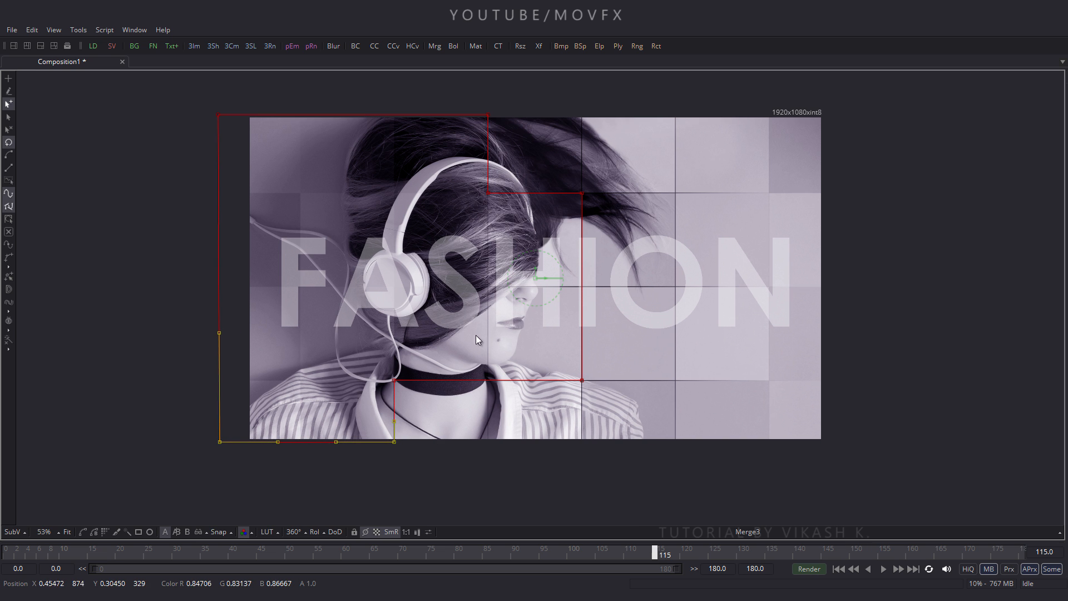
pyautogui.press('F4')
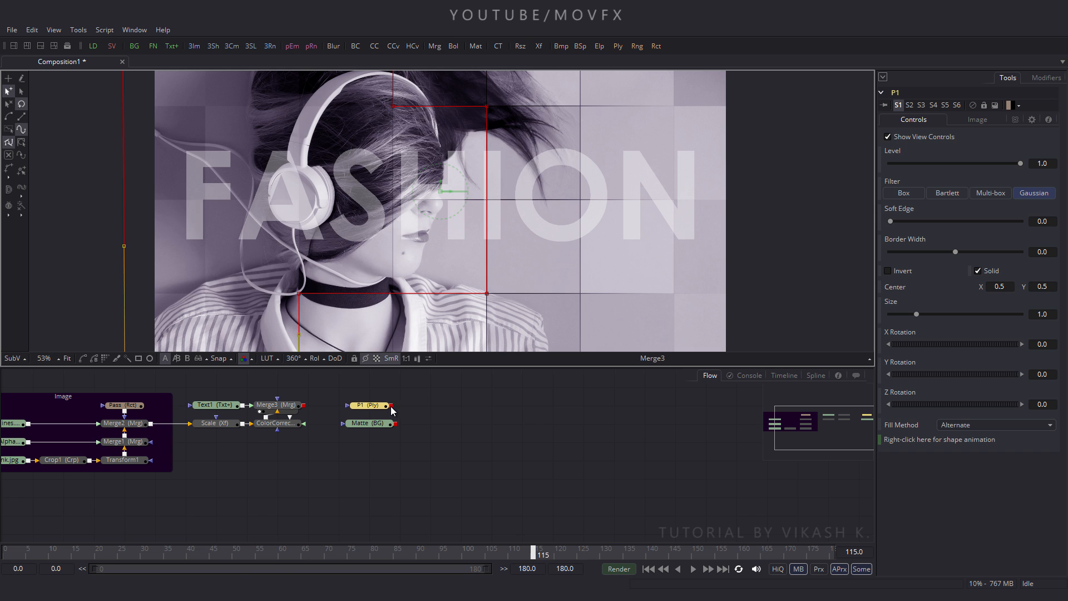
pyautogui.moveTo(389, 405); pyautogui.dragTo(382, 250)
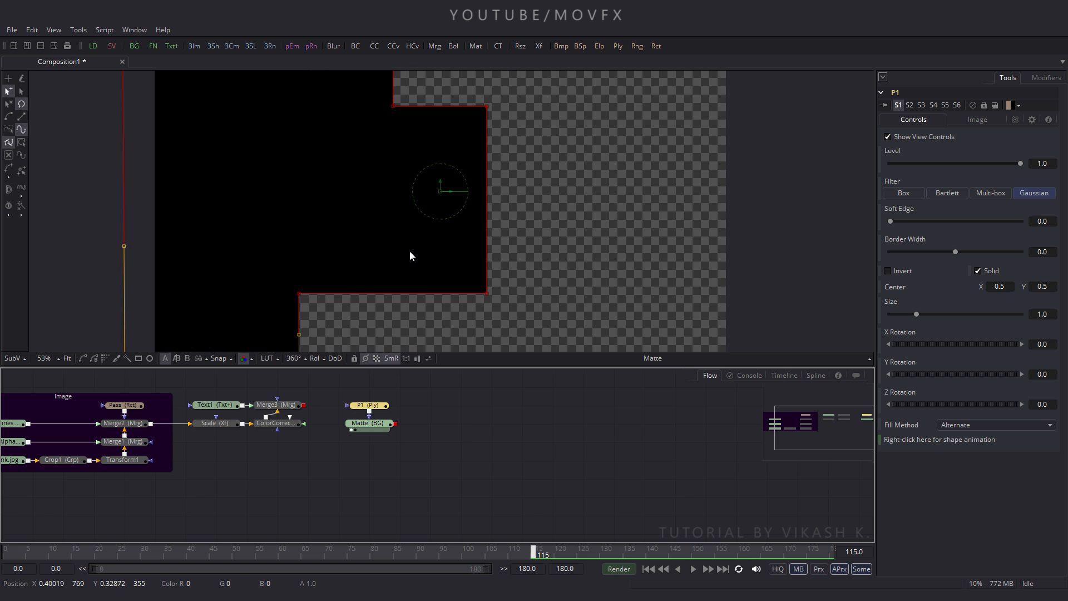
pyautogui.hotkey('ctrl', 'f')
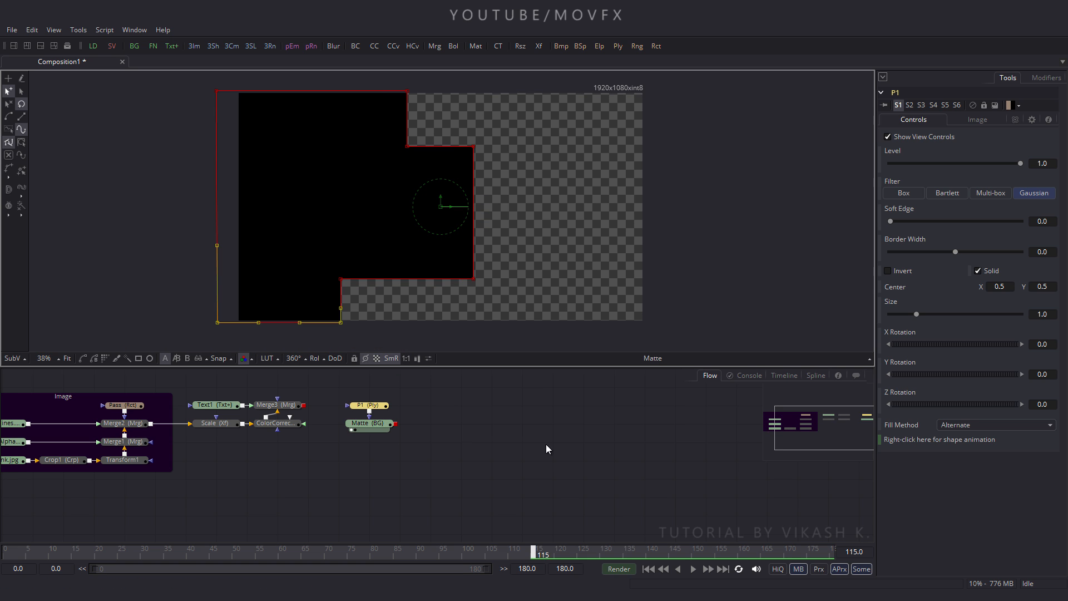
# - Move the P1 polyline's keyframe to frame 120 in the spline editor and return to the node flow
pyautogui.click(813, 375)
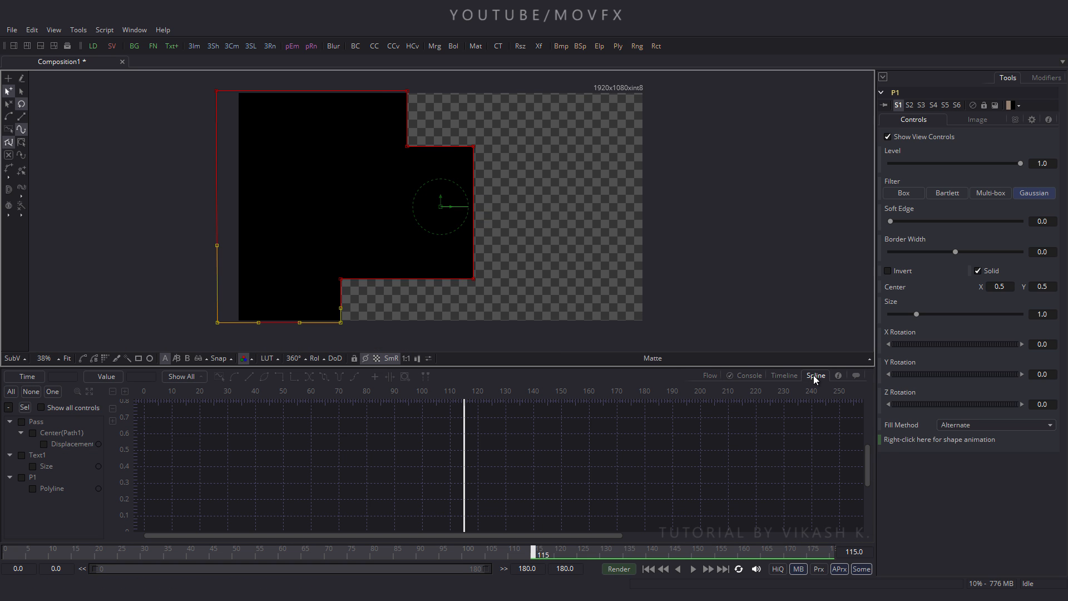
pyautogui.click(21, 479)
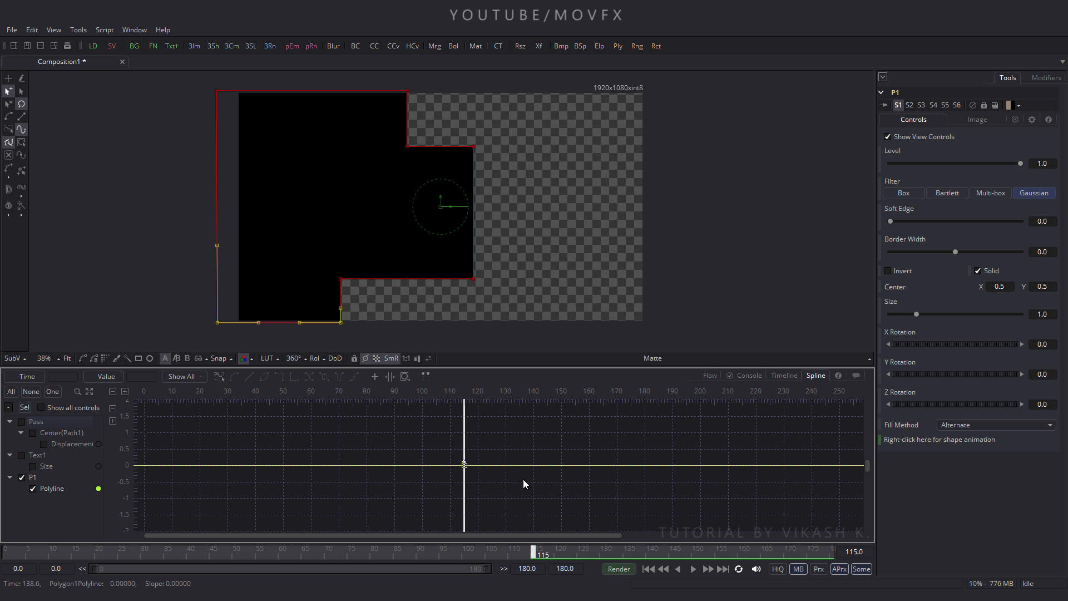
pyautogui.moveTo(496, 447); pyautogui.dragTo(413, 491)
pyautogui.press('Right')
pyautogui.press('Right')
pyautogui.scroll(5, 495, 458)
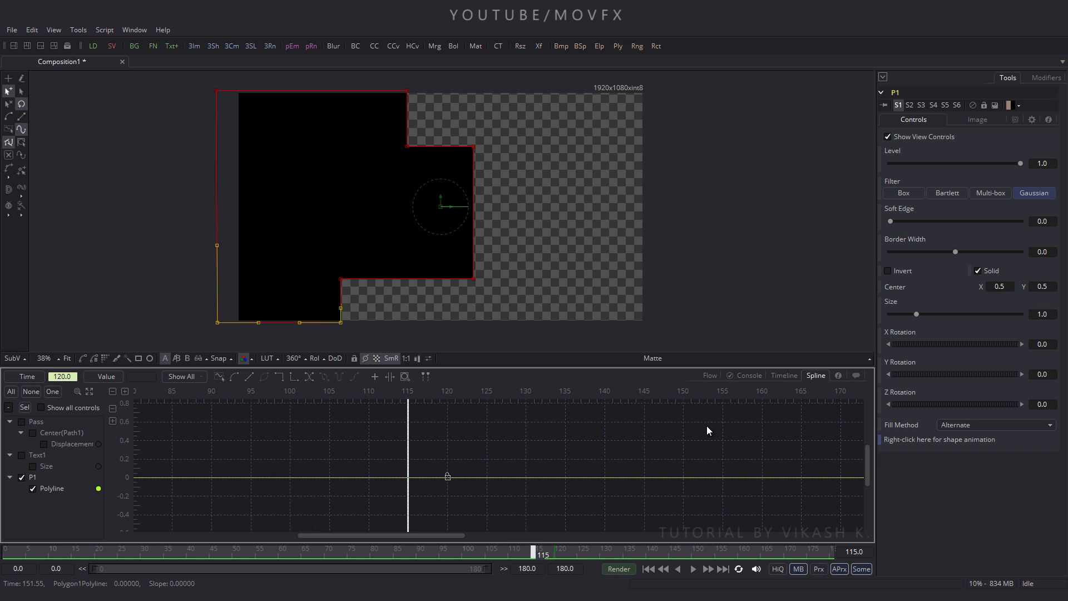
pyautogui.click(709, 375)
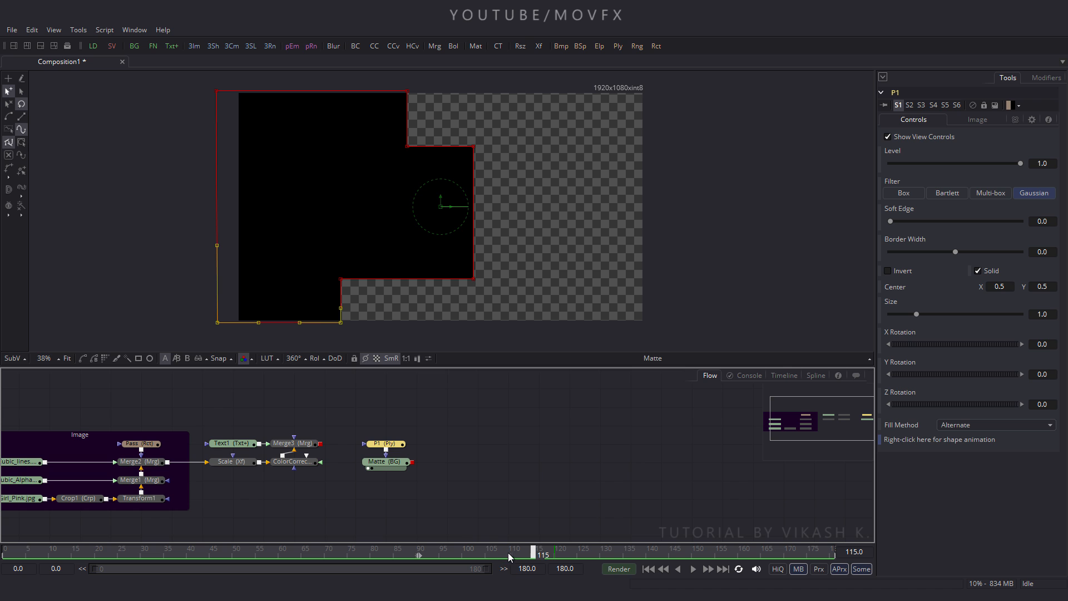
# - At frame 0, select the P1 polygon's two upper step points and nudge them left beyond the image's edge
pyautogui.moveTo(508, 552); pyautogui.dragTo(7, 552)
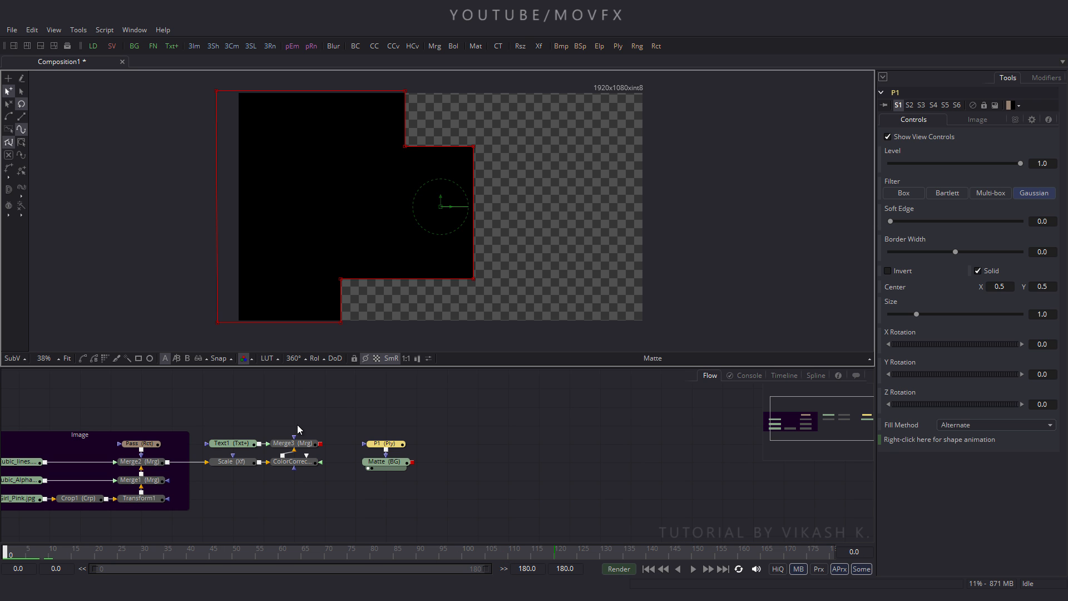
pyautogui.moveTo(419, 82); pyautogui.dragTo(382, 155)
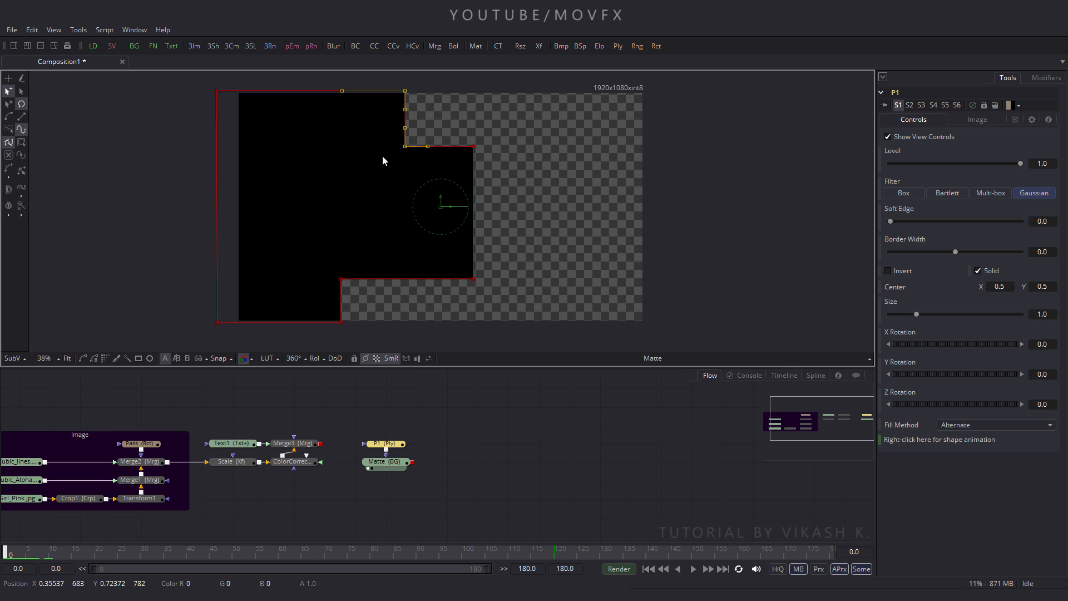
pyautogui.press('Left')
pyautogui.press('Left')
pyautogui.press('Left')
pyautogui.press('Left')
pyautogui.press('Left')
pyautogui.press('Left')
pyautogui.press('Left')
pyautogui.press('Left')
pyautogui.press('Left')
pyautogui.press('Left')
pyautogui.press('Left')
pyautogui.press('Left')
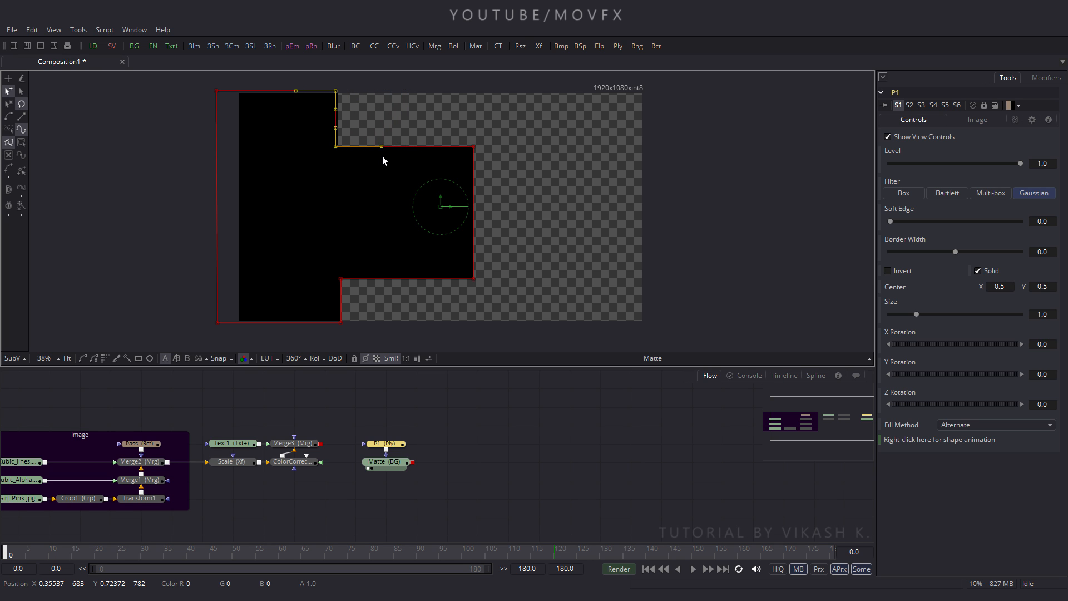
pyautogui.press('Left')
pyautogui.press('Left')
pyautogui.press('Left')
pyautogui.press('Left')
pyautogui.press('Left')
pyautogui.press('Left')
pyautogui.press('Left')
pyautogui.press('Left')
pyautogui.press('Left')
pyautogui.press('Left')
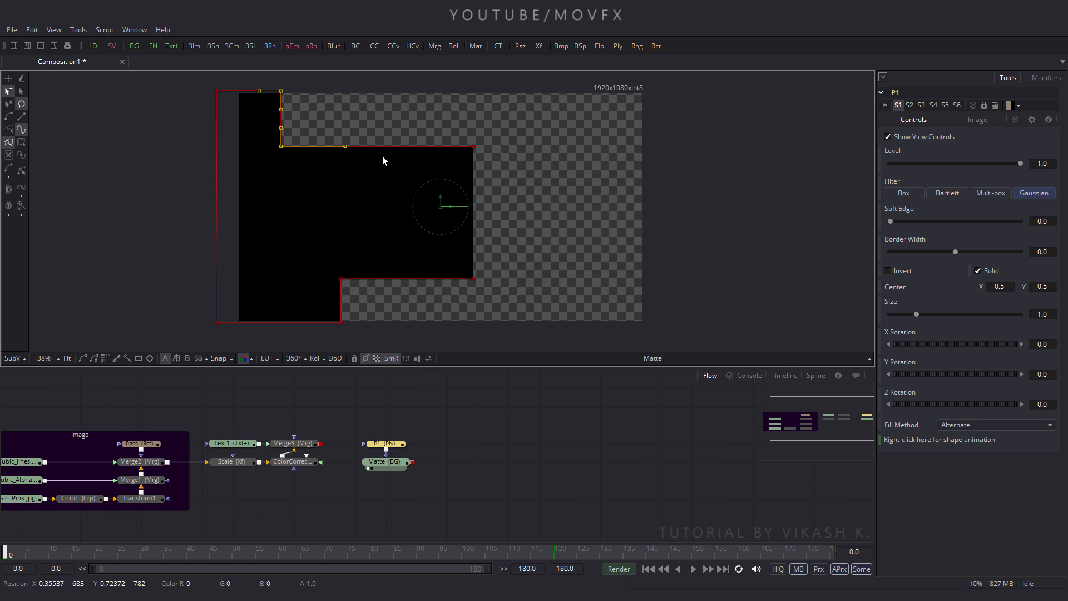
pyautogui.press('Left')
pyautogui.press('Left')
pyautogui.press('Left')
pyautogui.press('Left')
pyautogui.press('Left')
pyautogui.press('Left')
pyautogui.press('Left')
pyautogui.press('Left')
pyautogui.press('Left')
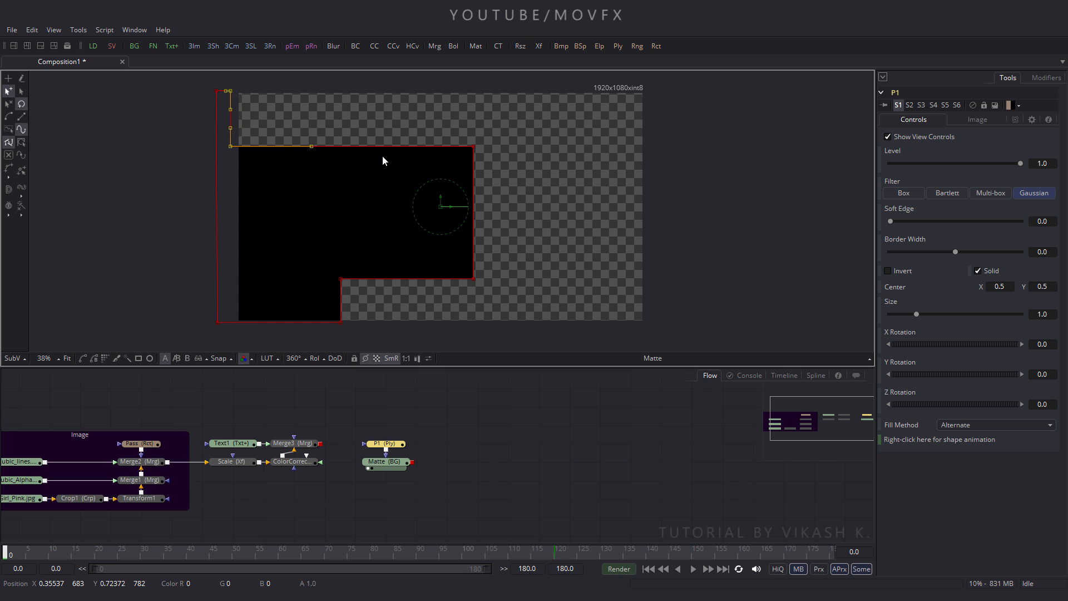
# - Select the two outermost points of P1's middle step and nudge them left beyond the image's edge
pyautogui.moveTo(507, 131); pyautogui.dragTo(448, 288)
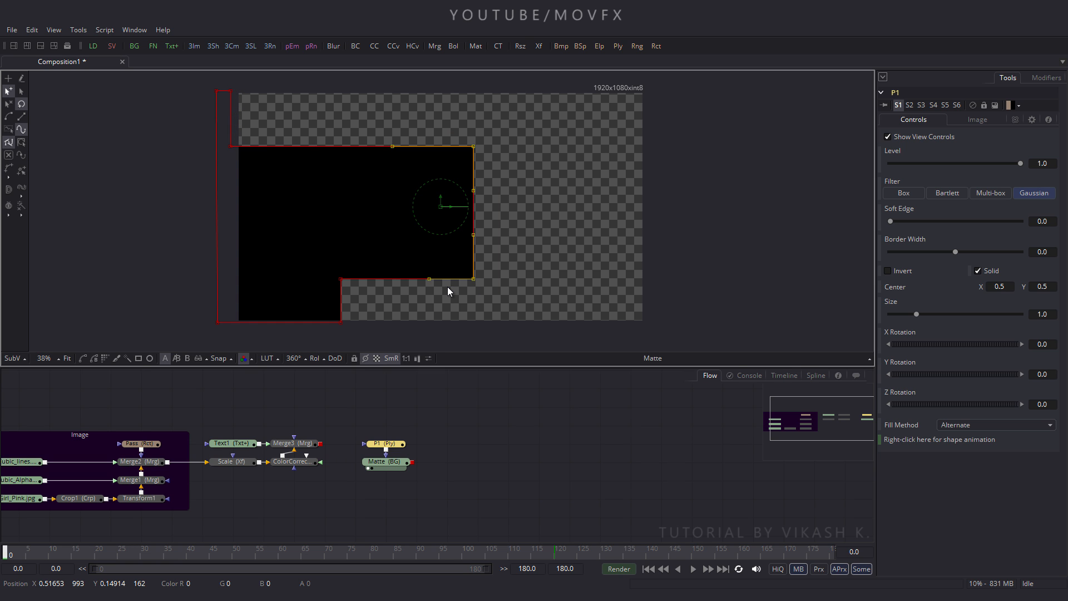
pyautogui.press('Left')
pyautogui.press('Left')
pyautogui.press('Left')
pyautogui.press('Left')
pyautogui.press('Left')
pyautogui.press('Left')
pyautogui.press('Left')
pyautogui.press('Left')
pyautogui.press('Left')
pyautogui.press('Left')
pyautogui.press('Left')
pyautogui.press('Left')
pyautogui.press('Left')
pyautogui.press('Left')
pyautogui.press('Left')
pyautogui.press('Left')
pyautogui.press('Left')
pyautogui.press('Left')
pyautogui.press('Left')
pyautogui.press('Left')
pyautogui.press('Left')
pyautogui.press('Left')
pyautogui.press('Left')
pyautogui.press('Left')
pyautogui.press('Left')
pyautogui.press('Left')
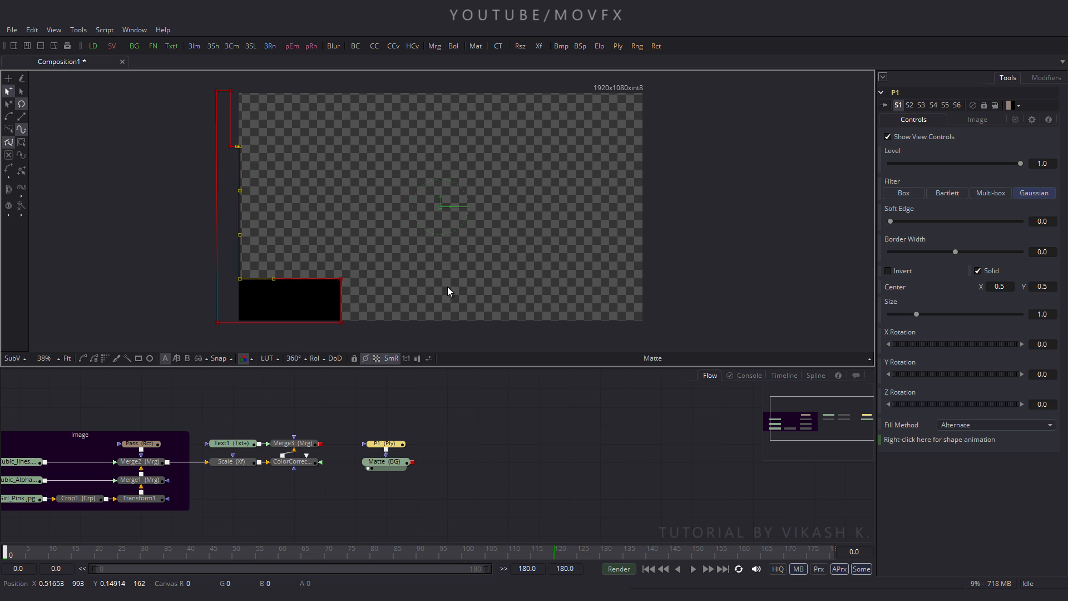
# - Nudge the two points of P1's lower step left beyond the image's edge and scrub to frame 110 to check the motion
pyautogui.moveTo(383, 254); pyautogui.dragTo(332, 331)
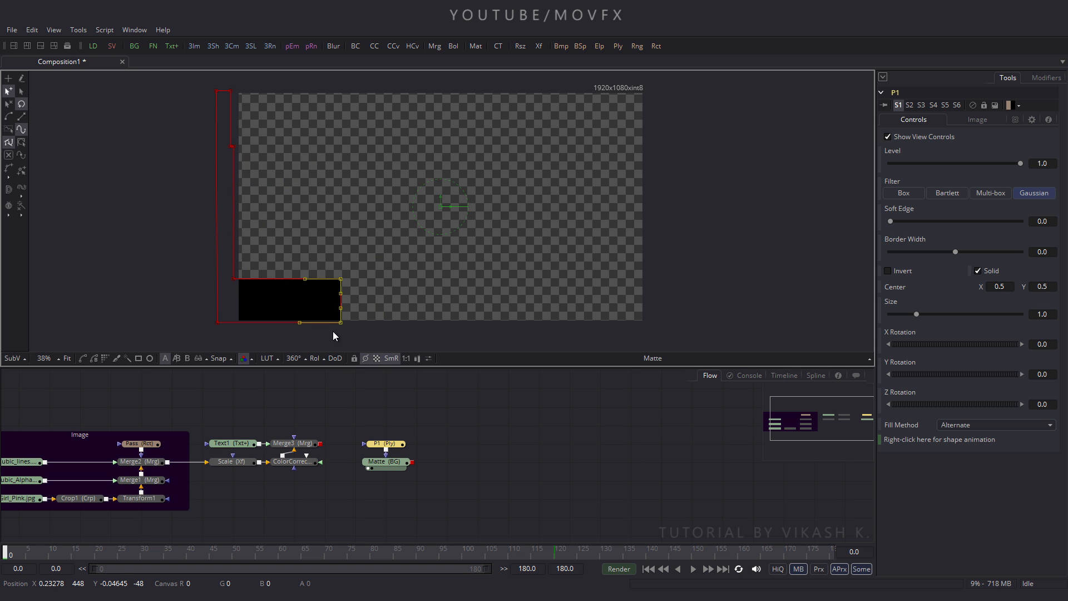
pyautogui.press('Left')
pyautogui.press('Left')
pyautogui.press('Left')
pyautogui.press('Left')
pyautogui.press('Left')
pyautogui.press('Left')
pyautogui.press('Left')
pyautogui.press('Left')
pyautogui.press('Left')
pyautogui.press('Left')
pyautogui.press('Left')
pyautogui.press('Left')
pyautogui.press('Left')
pyautogui.press('Left')
pyautogui.press('Left')
pyautogui.press('Left')
pyautogui.press('Left')
pyautogui.press('Left')
pyautogui.press('Left')
pyautogui.press('Left')
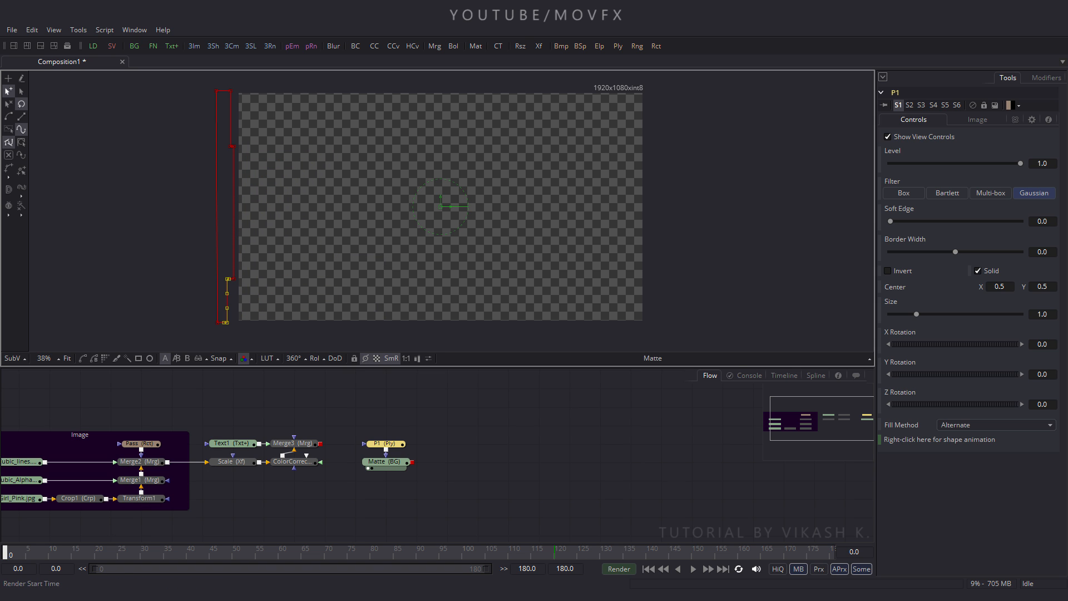
pyautogui.moveTo(6, 554); pyautogui.dragTo(510, 556)
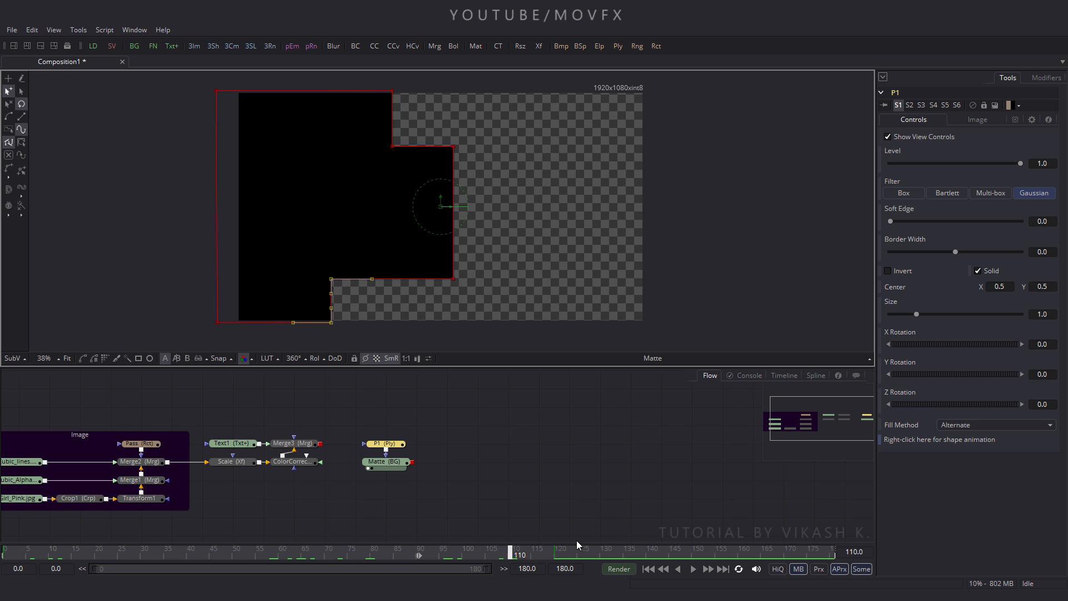
# - Flatten both P1 polyline keyframes in the enlarged spline editor and stretch the frame 120 keyframe's handle back to frame 0
pyautogui.click(816, 375)
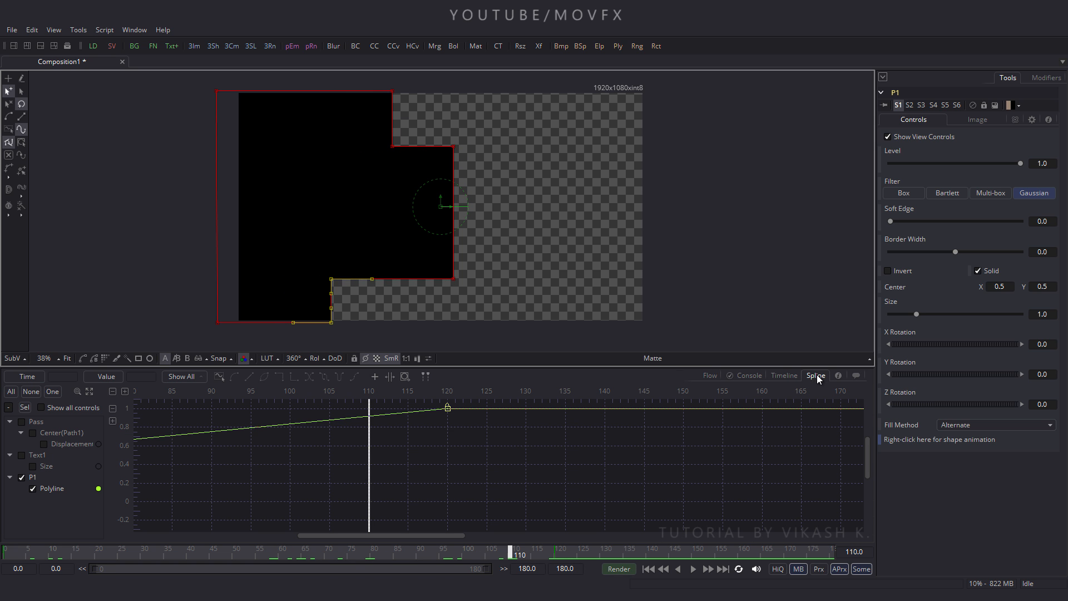
pyautogui.press('F4')
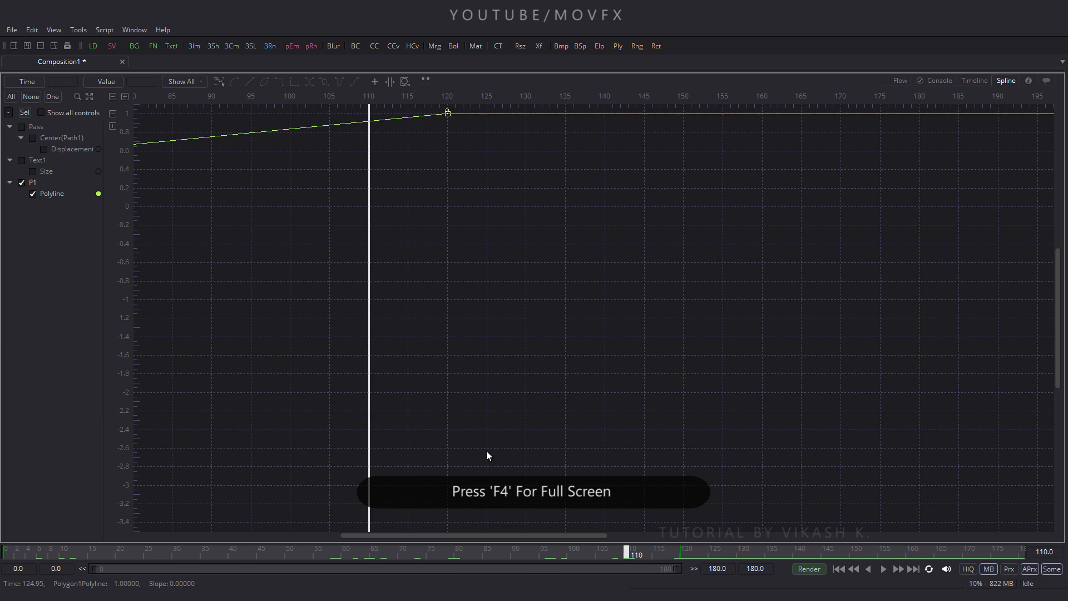
pyautogui.click(89, 98)
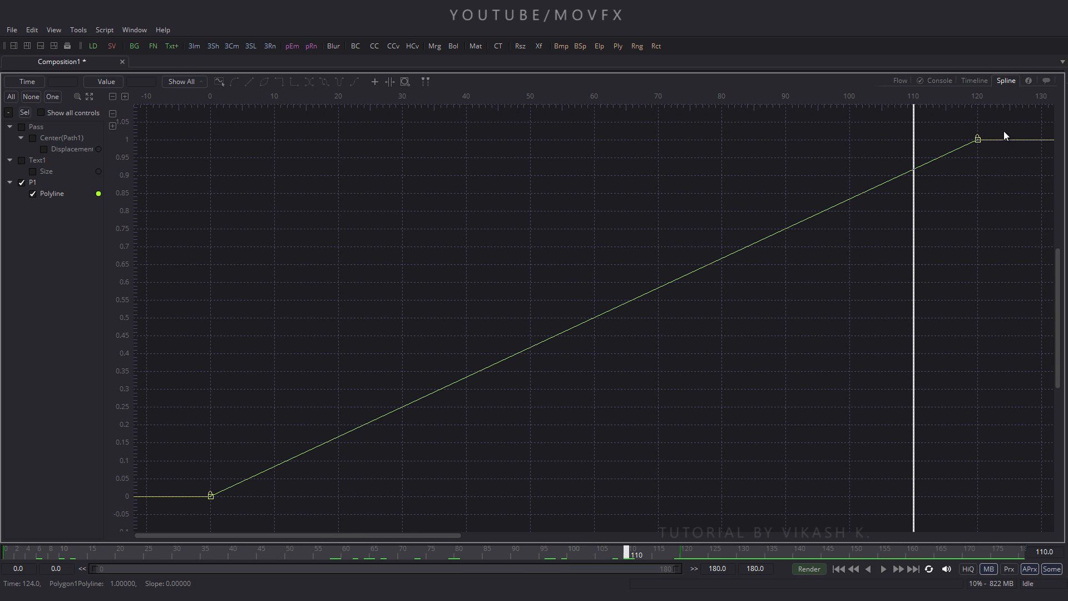
pyautogui.moveTo(1005, 127); pyautogui.dragTo(208, 494)
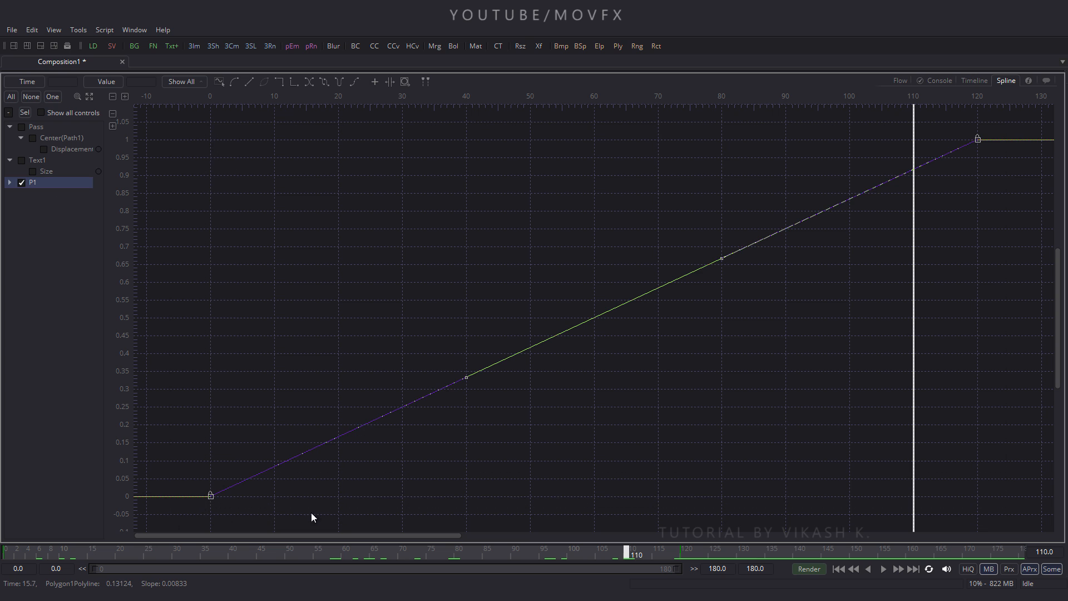
pyautogui.press('f')
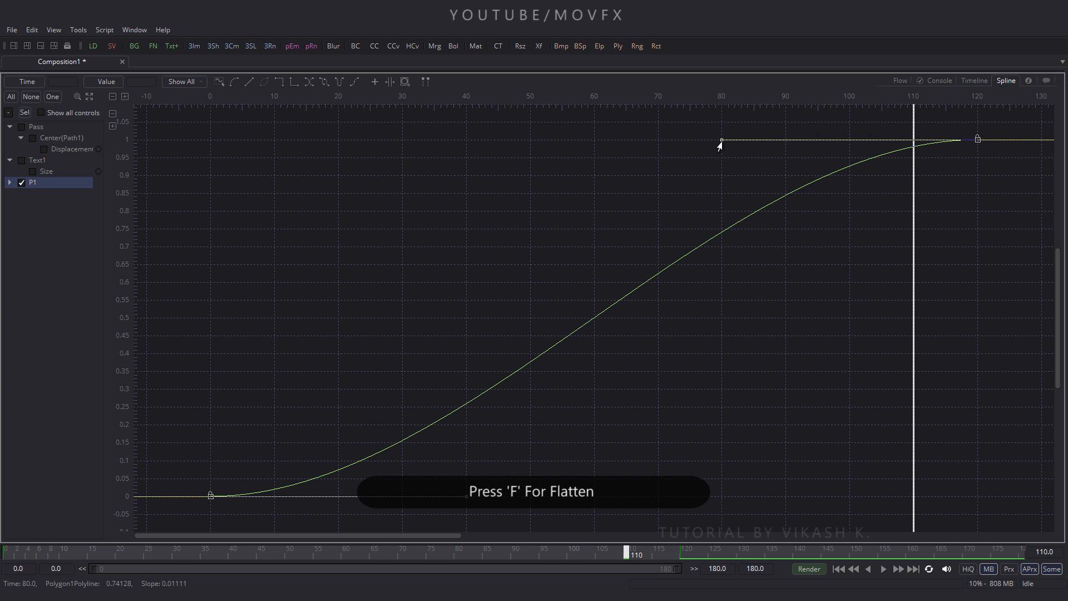
pyautogui.moveTo(720, 143); pyautogui.dragTo(209, 143)
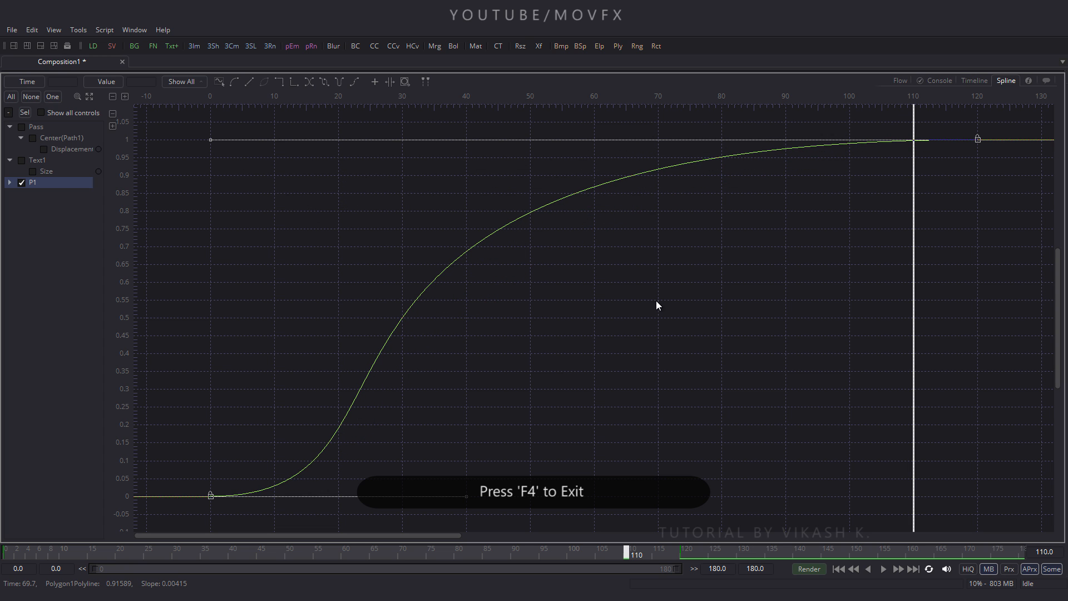
pyautogui.press('F4')
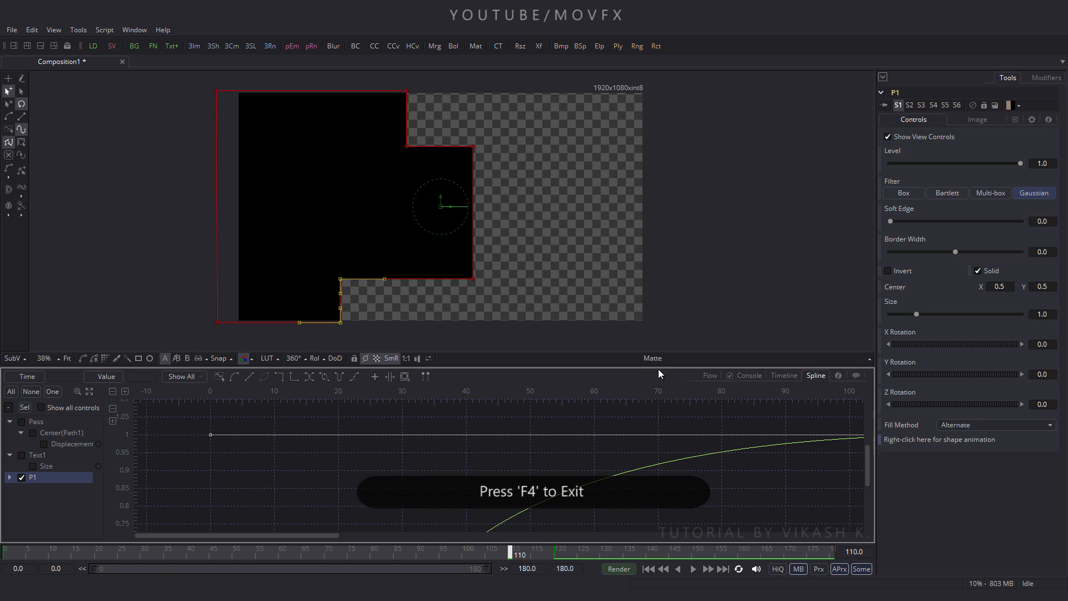
# - Return to the node flow, play back the matte animation and scrub back to frame 107
pyautogui.click(699, 375)
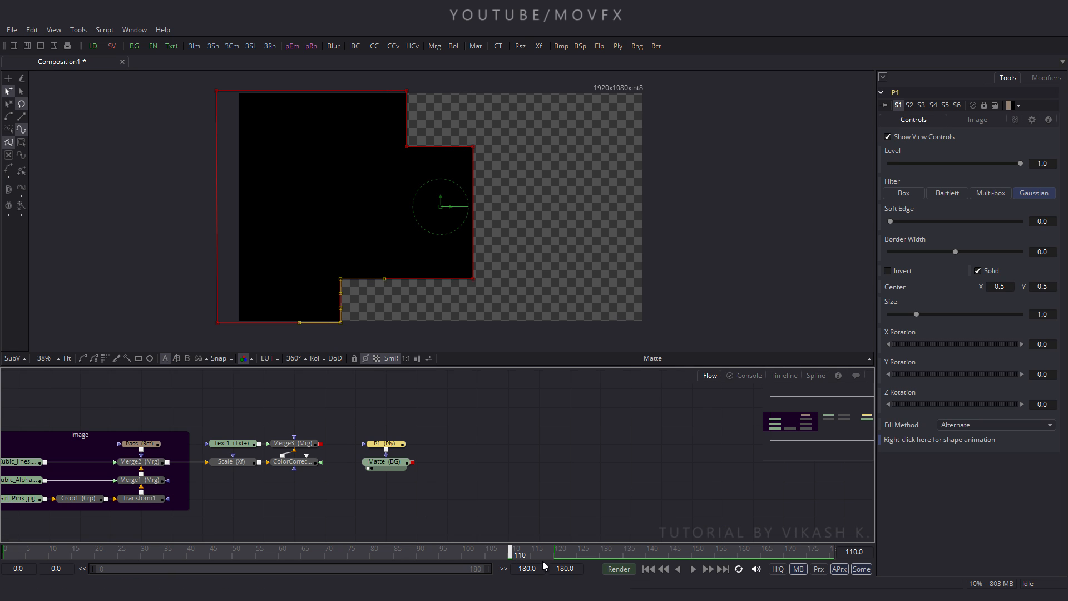
pyautogui.click(693, 568)
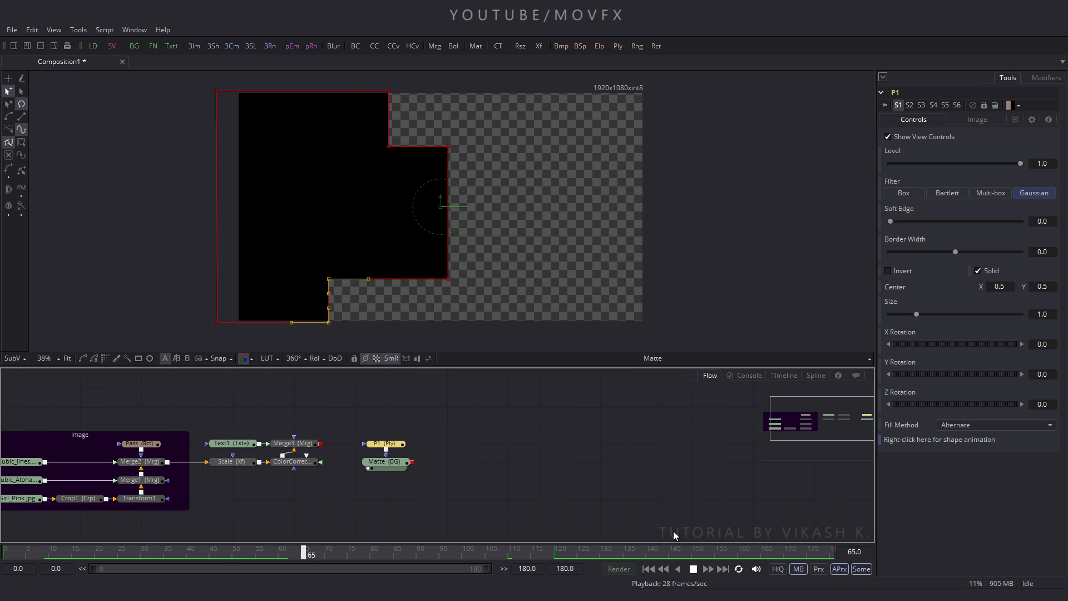
pyautogui.press('space')
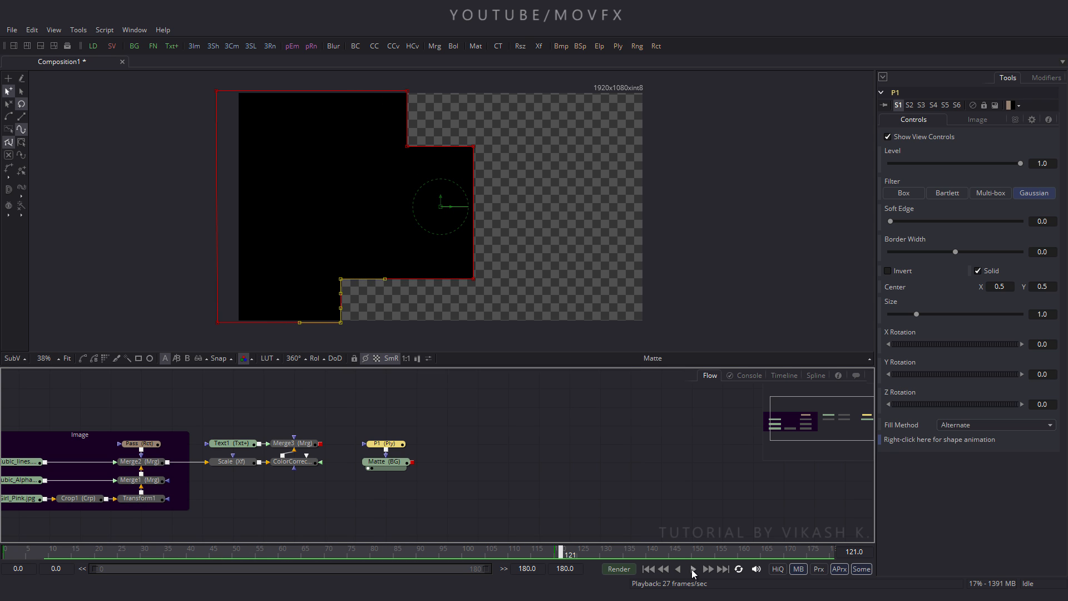
pyautogui.moveTo(545, 549); pyautogui.dragTo(495, 532)
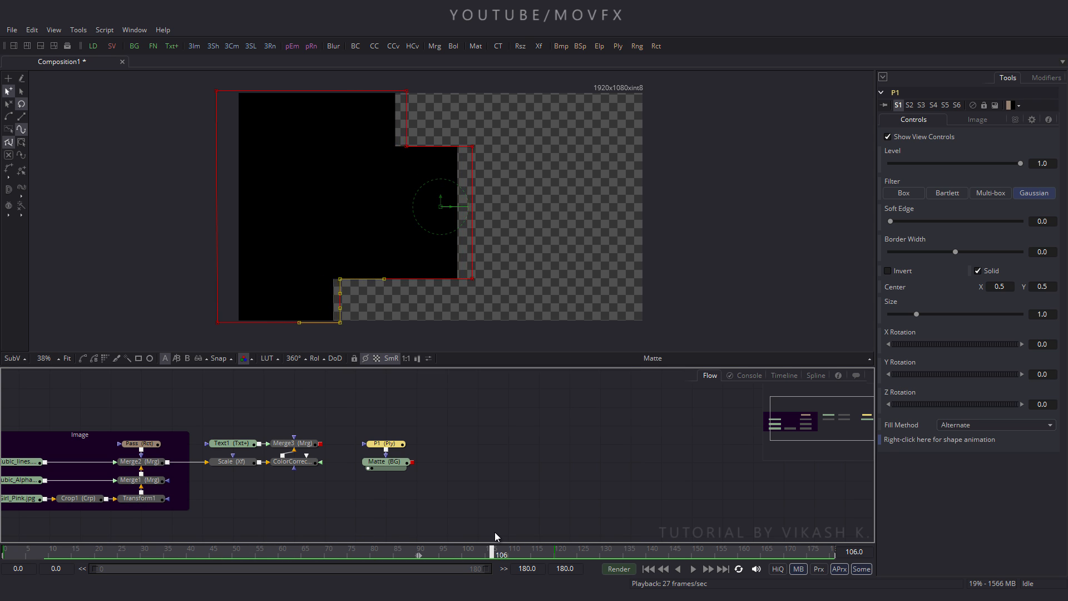
# - Add a Background node beside the Matte node and rename it Matte2
pyautogui.click(459, 455)
pyautogui.moveTo(471, 468); pyautogui.dragTo(458, 460)
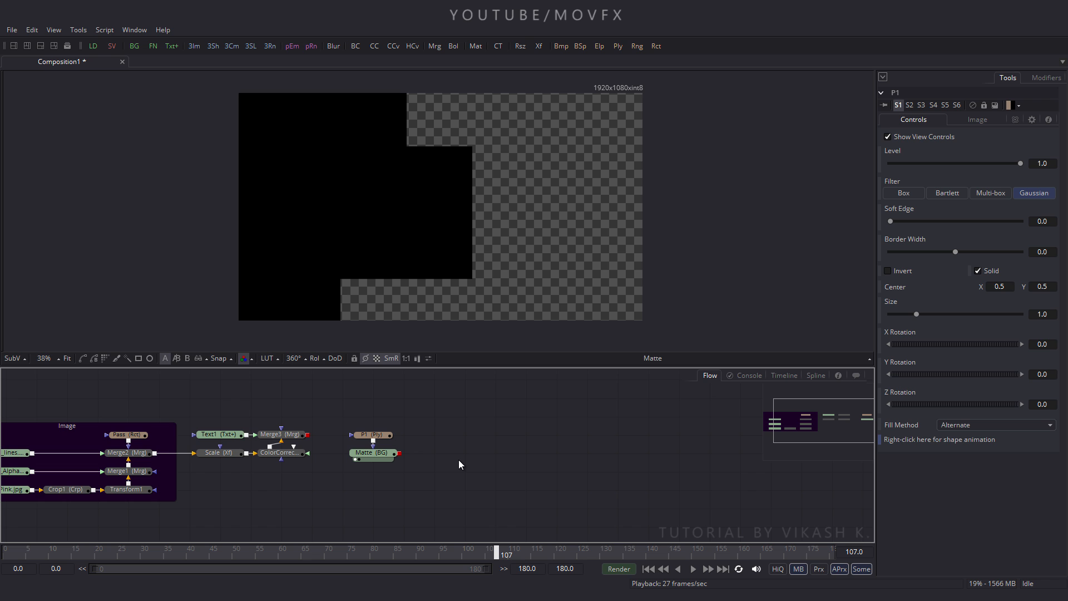
pyautogui.click(136, 47)
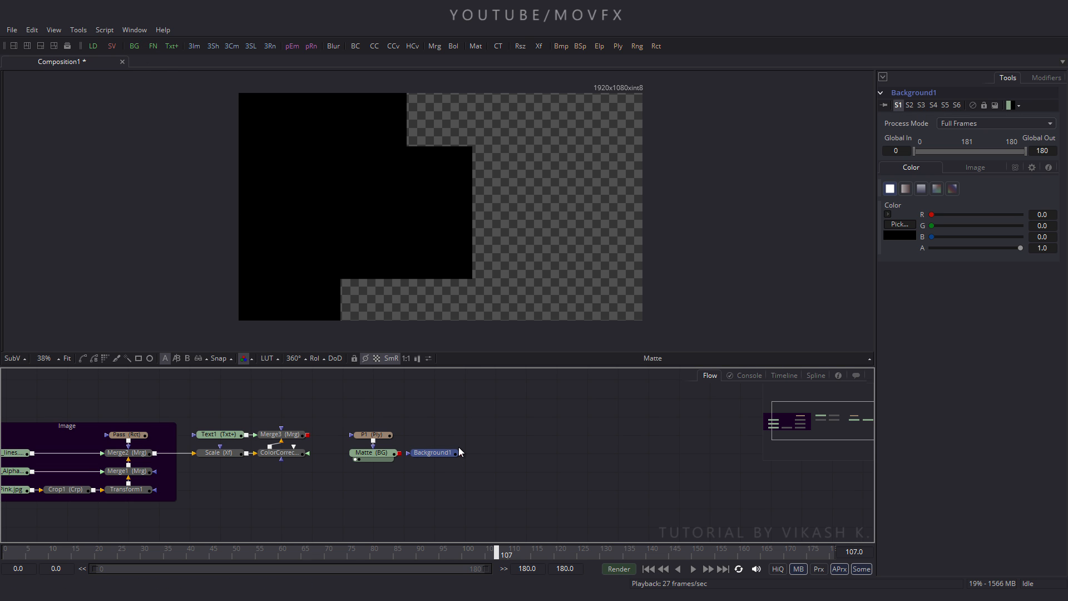
pyautogui.press('F2')
pyautogui.write('Matte')
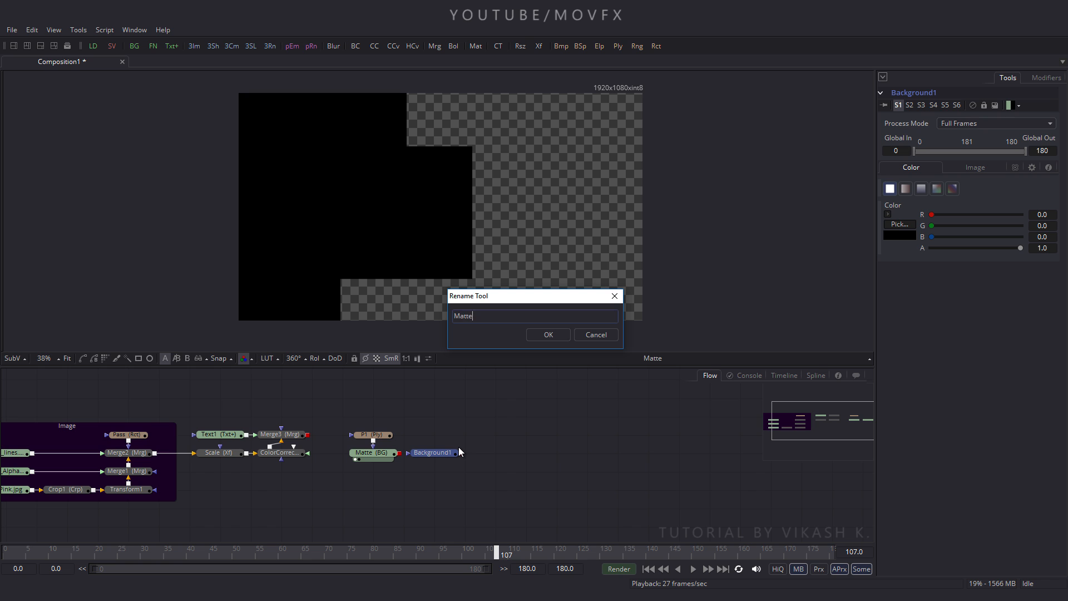
pyautogui.write('2')
pyautogui.press('Return')
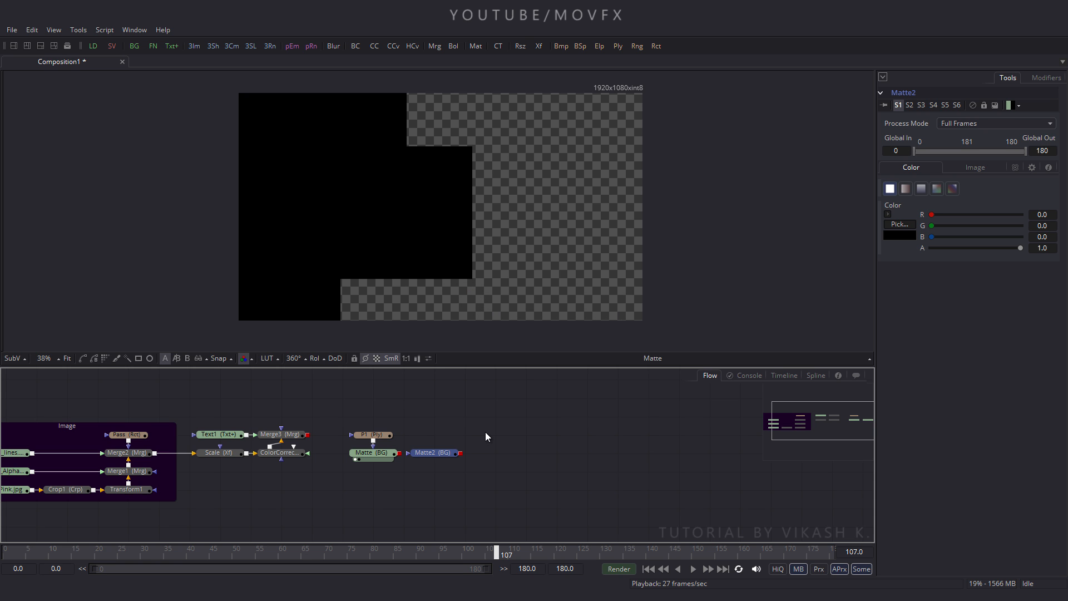
# - Add a Polygon node, place it above Matte2 and rename it P2
pyautogui.click(471, 431)
pyautogui.click(82, 358)
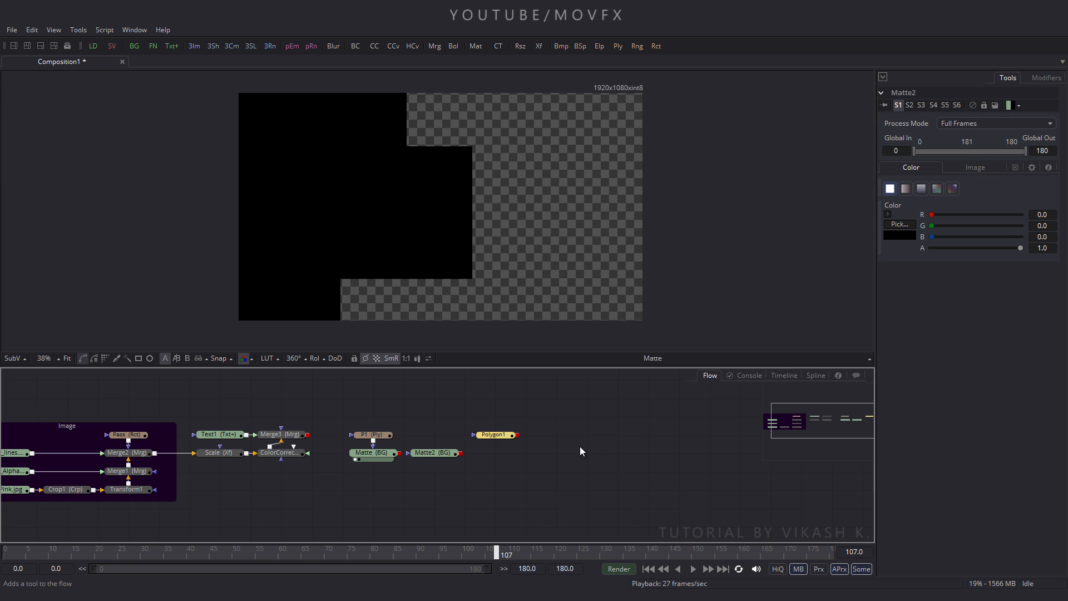
pyautogui.moveTo(489, 436); pyautogui.dragTo(435, 436)
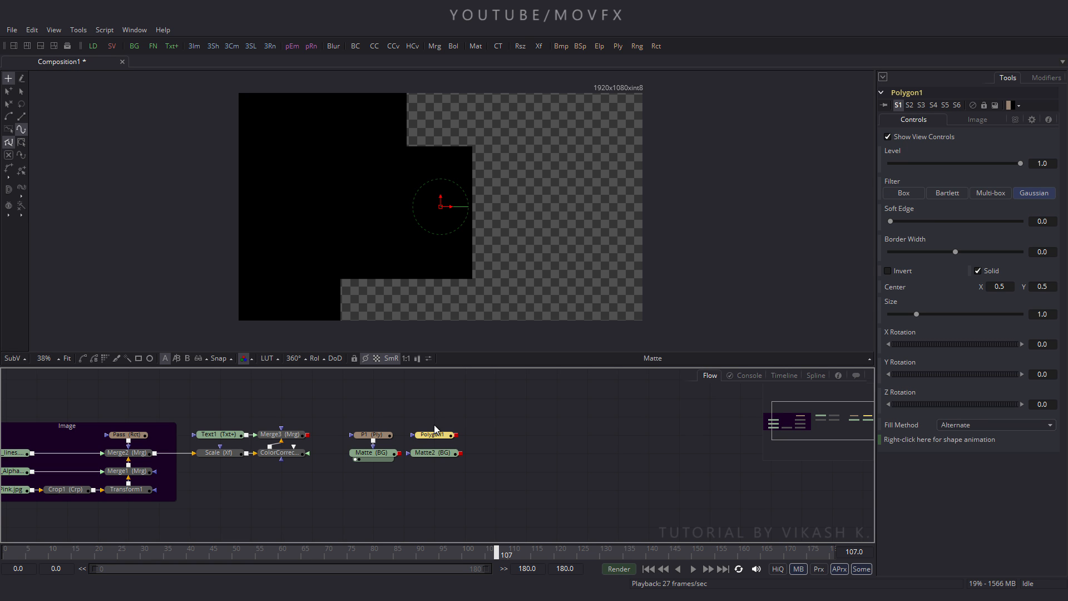
pyautogui.press('F2')
pyautogui.write('P2')
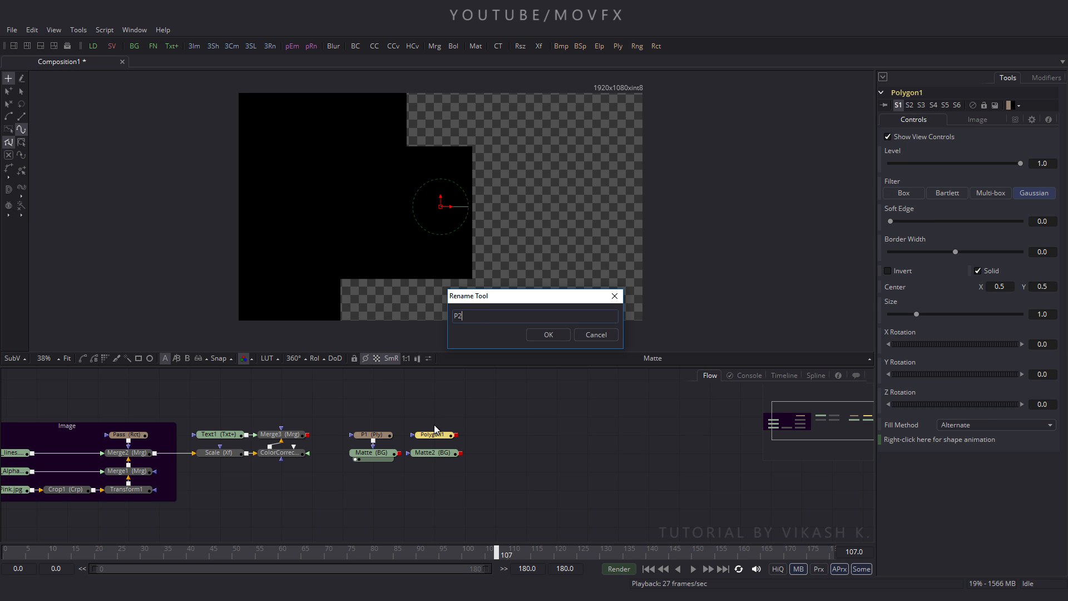
pyautogui.press('Return')
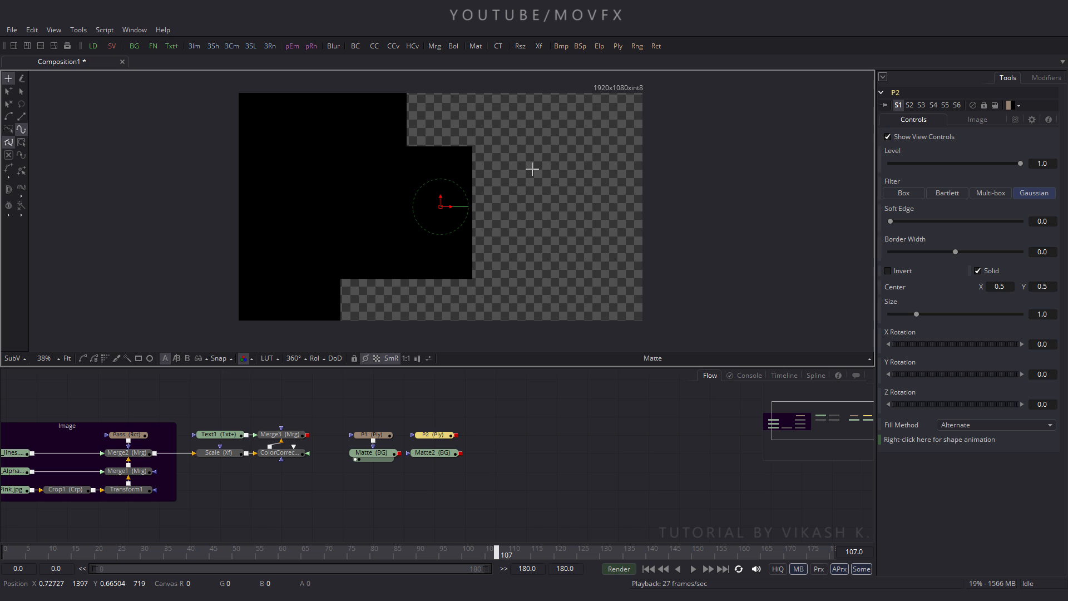
# - Start the P2 outline outside the image's top-right corner and trace the black matte's stepped edge to its middle block's lower corner
pyautogui.scroll(2, 537, 176)
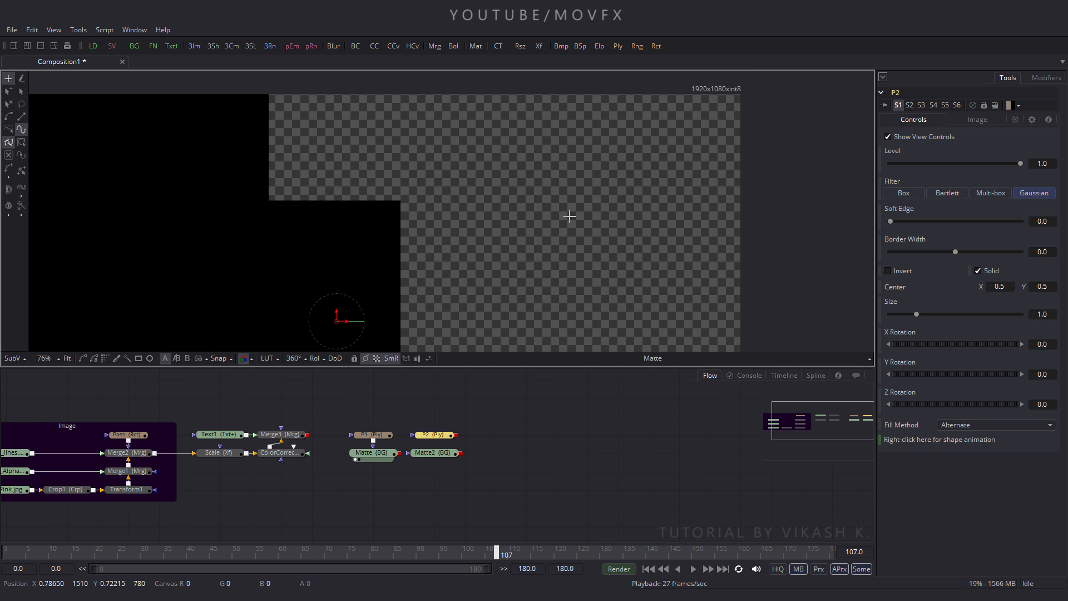
pyautogui.click(750, 96)
pyautogui.click(264, 96)
pyautogui.click(264, 215)
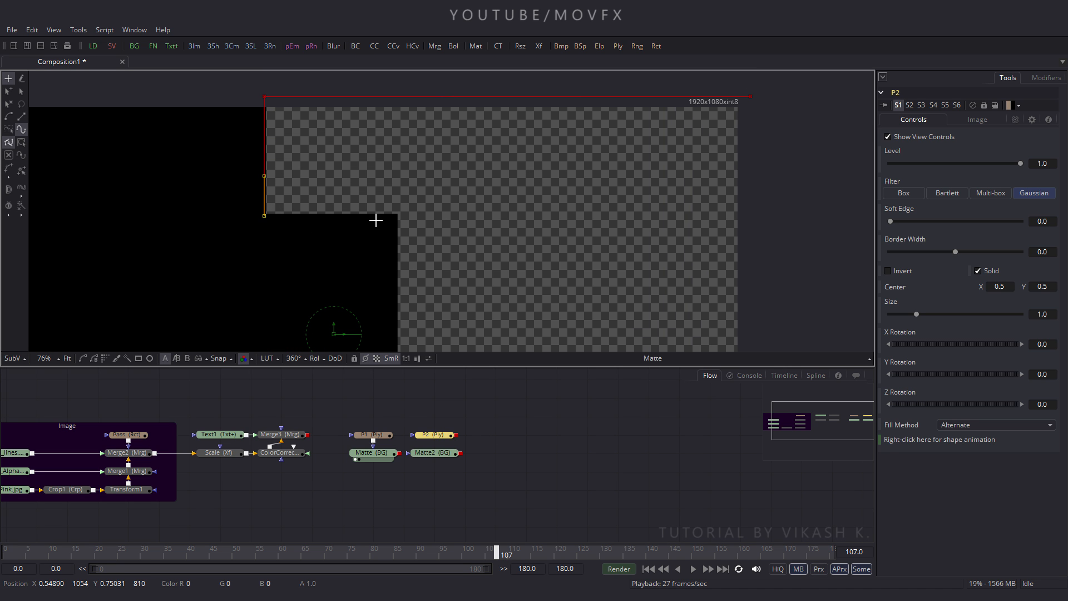
pyautogui.click(395, 216)
pyautogui.moveTo(453, 345); pyautogui.dragTo(477, 154)
pyautogui.click(420, 258)
# - Continue the P2 outline around the matte's lower step, past the image's bottom and right edges, and close it at the starting point
pyautogui.moveTo(476, 292); pyautogui.dragTo(553, 271)
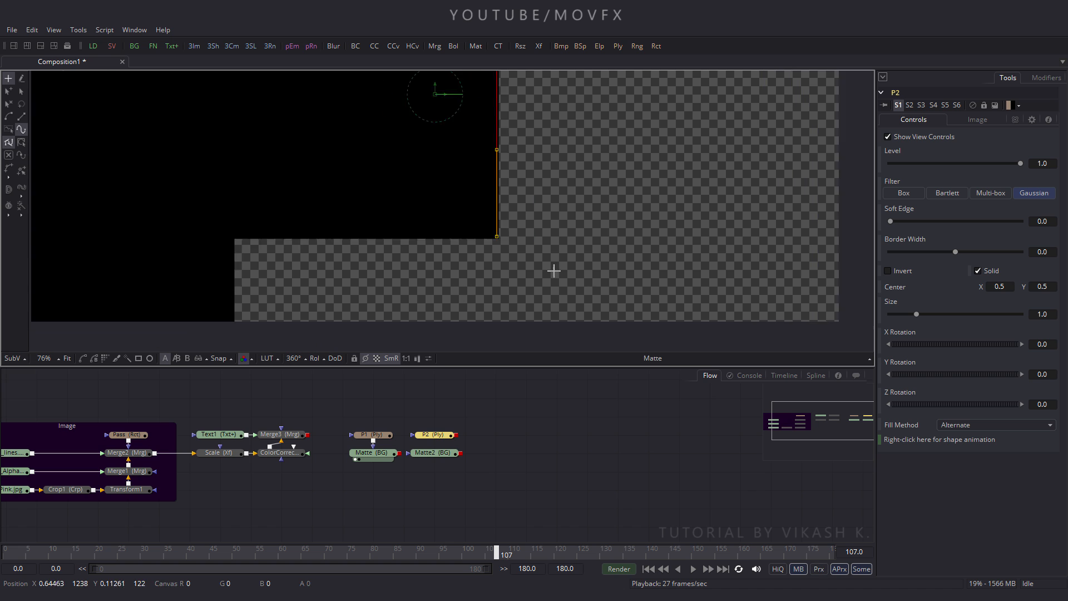
pyautogui.click(307, 243)
pyautogui.click(310, 322)
pyautogui.scroll(-1, 751, 333)
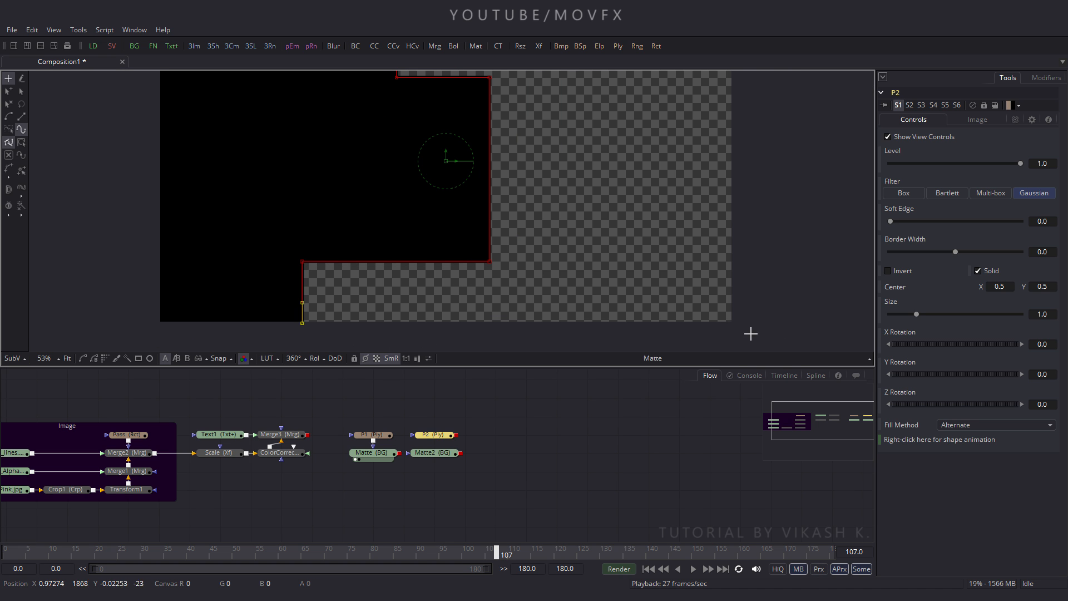
pyautogui.click(749, 323)
pyautogui.moveTo(745, 150); pyautogui.dragTo(711, 293)
pyautogui.click(708, 137)
pyautogui.scroll(-1, 739, 143)
pyautogui.moveTo(755, 167); pyautogui.dragTo(636, 144)
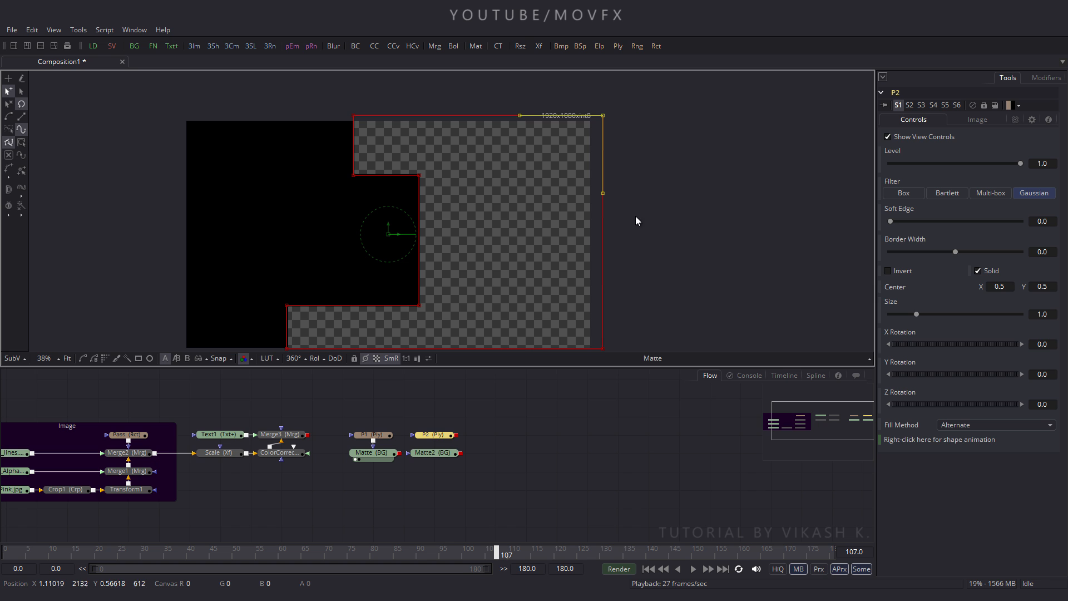
# - Isolate P2's polyline animation in the spline editor and move its existing keyframe to frame 120
pyautogui.click(813, 376)
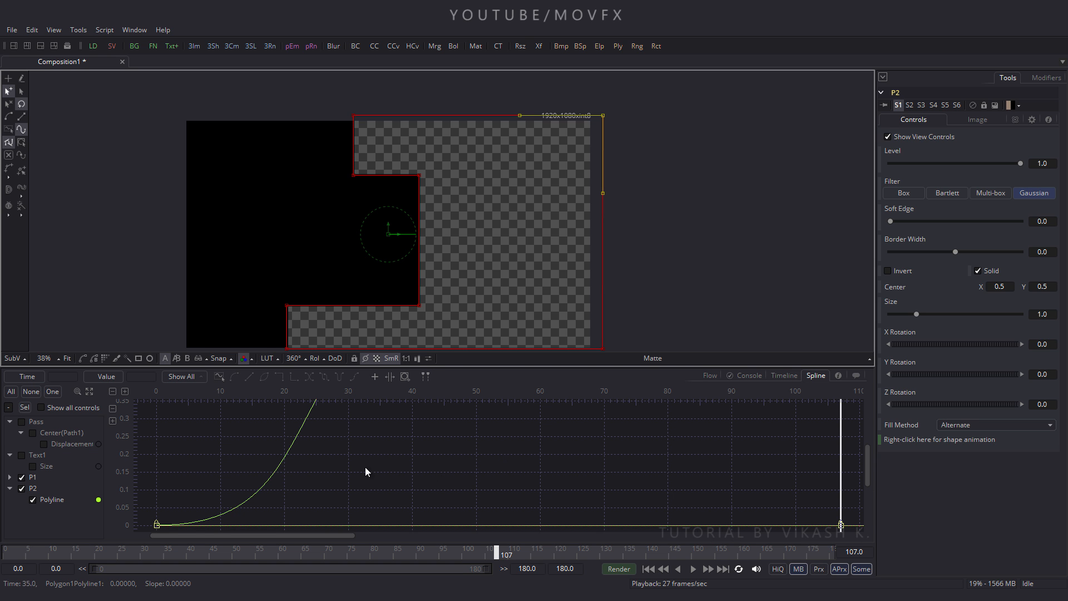
pyautogui.click(56, 392)
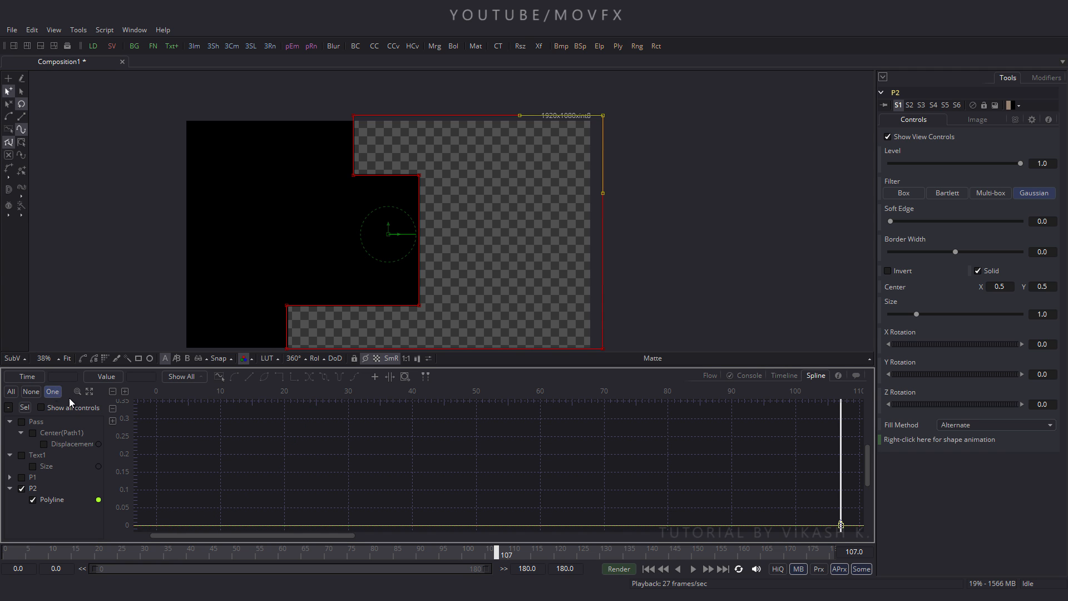
pyautogui.click(91, 391)
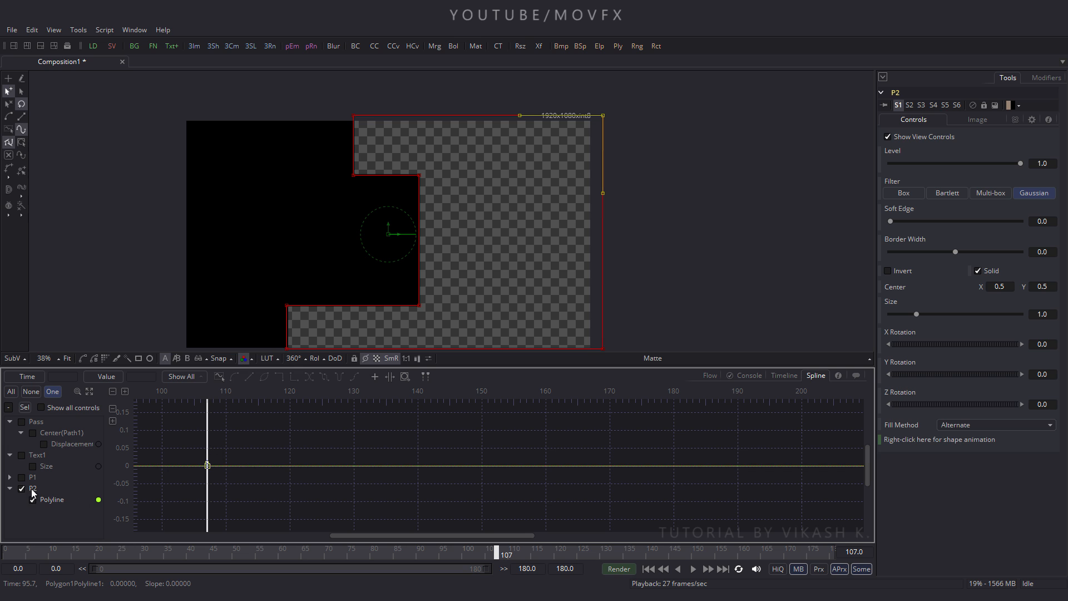
pyautogui.moveTo(207, 435); pyautogui.dragTo(168, 435)
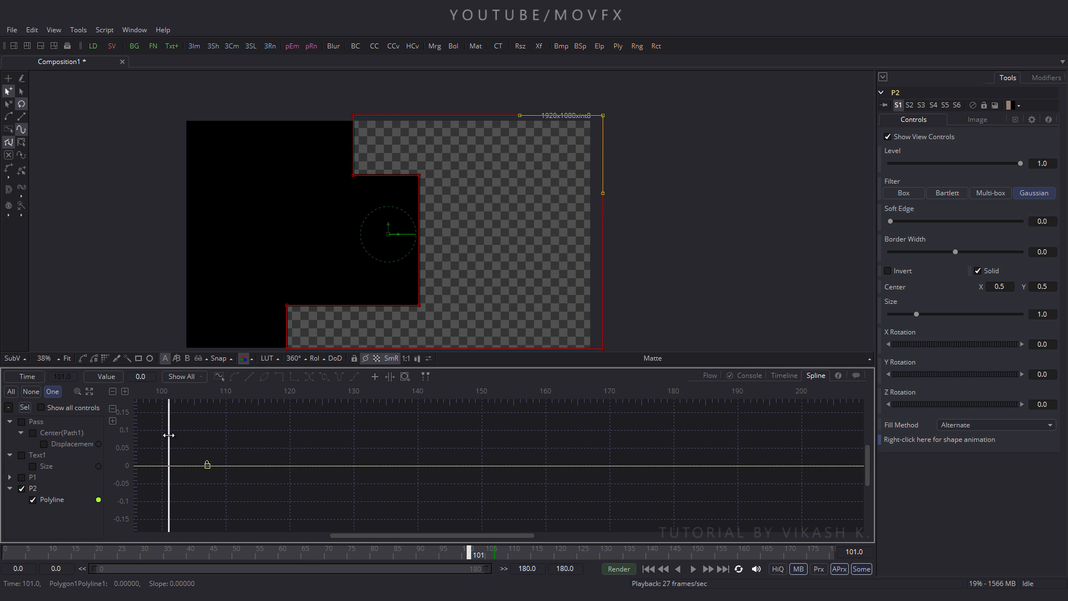
pyautogui.moveTo(245, 446); pyautogui.dragTo(170, 498)
pyautogui.press('Right')
pyautogui.press('Right')
pyautogui.press('Right')
pyautogui.press('Right')
pyautogui.press('Right')
pyautogui.press('Right')
pyautogui.press('Right')
pyautogui.press('Right')
pyautogui.press('Right')
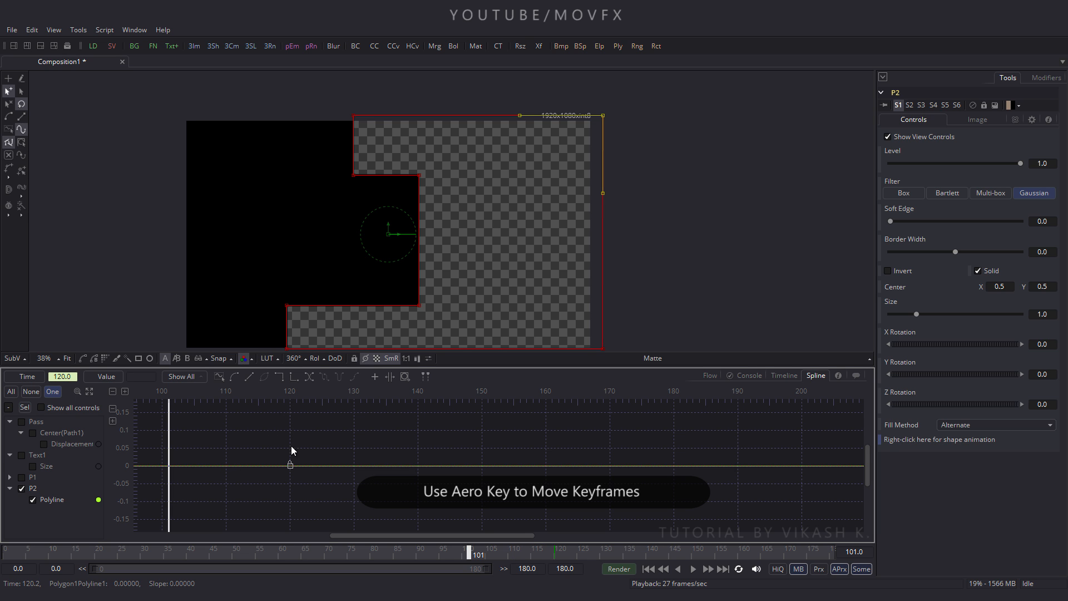
# - At frame 0, move the two upper-left points of the P2 outline horizontally past the image's right edge
pyautogui.click(710, 376)
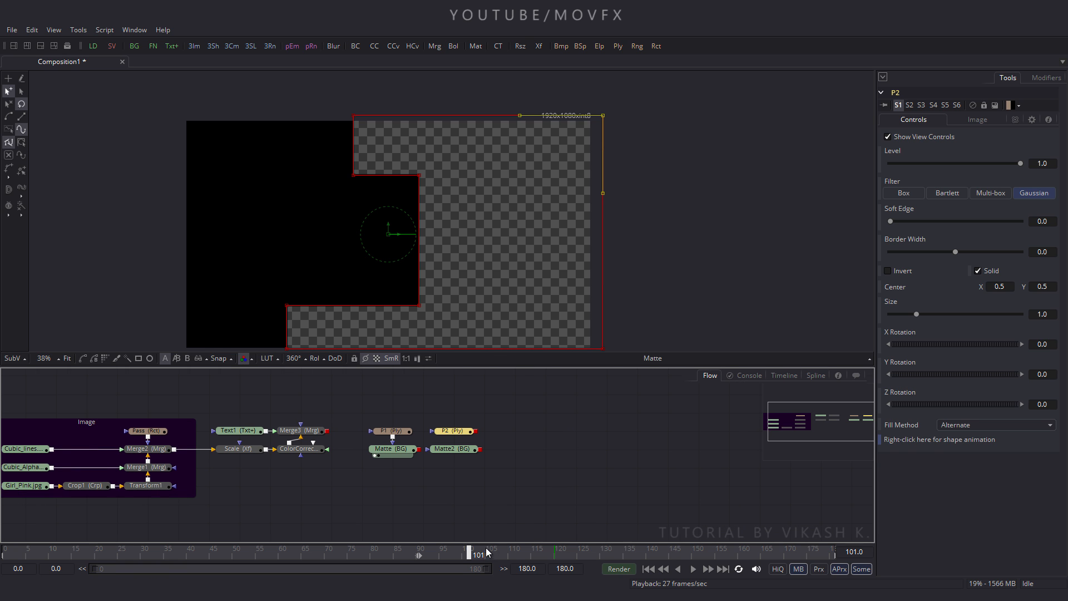
pyautogui.moveTo(417, 553); pyautogui.dragTo(1, 552)
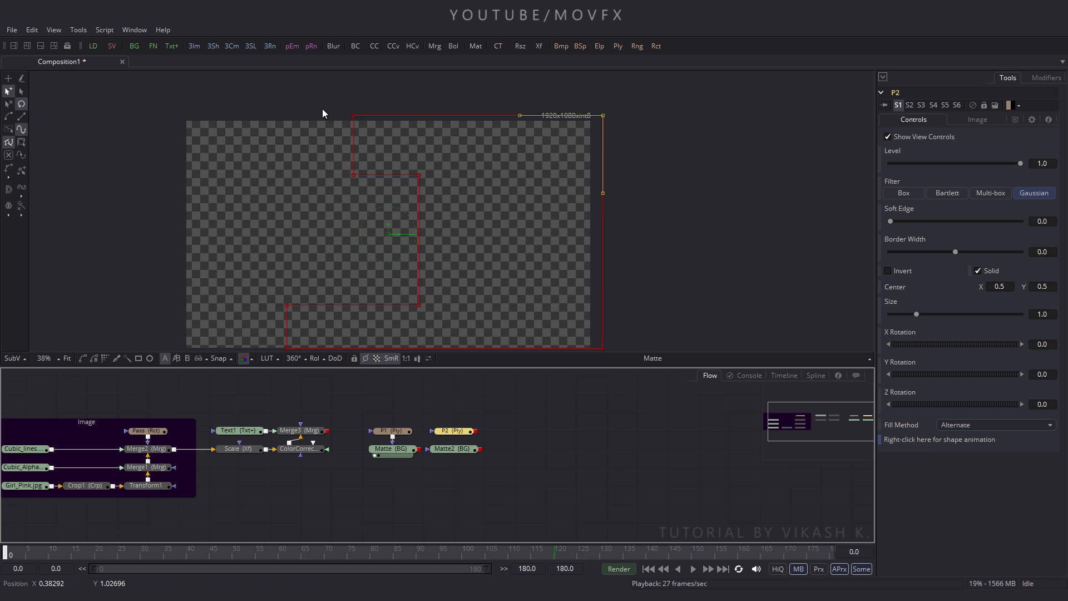
pyautogui.moveTo(319, 95); pyautogui.dragTo(375, 189)
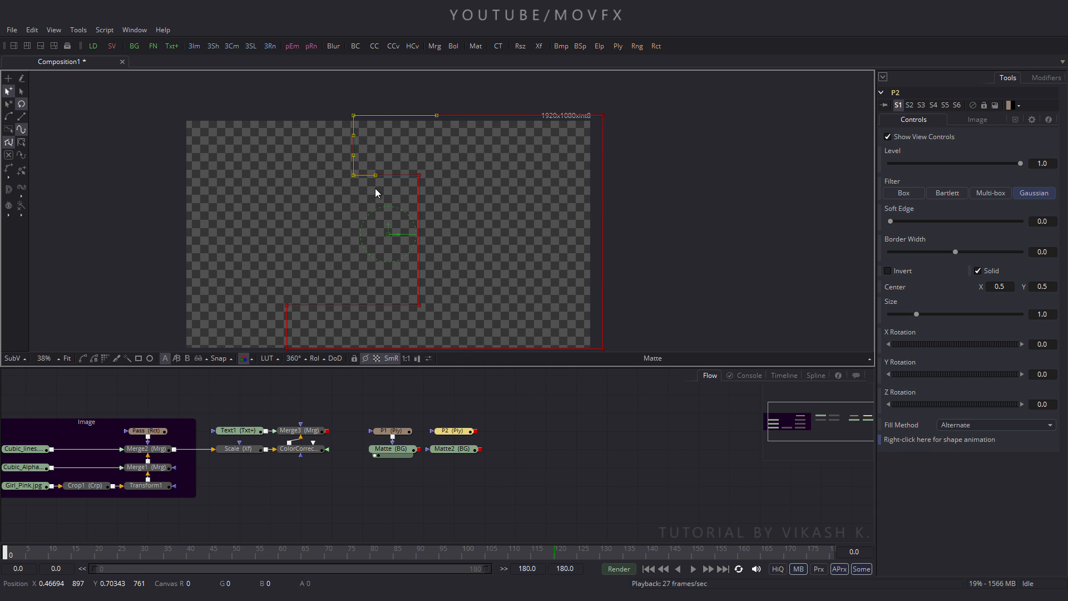
pyautogui.press('Right')
pyautogui.press('Right')
pyautogui.press('Right')
pyautogui.press('Right')
pyautogui.press('Right')
pyautogui.press('Right')
pyautogui.press('Right')
pyautogui.press('Right')
pyautogui.press('Right')
pyautogui.press('Right')
pyautogui.press('Right')
pyautogui.press('Right')
pyautogui.press('Right')
pyautogui.press('Right')
pyautogui.press('Right')
pyautogui.press('Right')
pyautogui.press('Right')
pyautogui.press('Right')
pyautogui.press('Right')
# - Move the two points at the middle block's edge of the P2 outline horizontally past the image's right edge
pyautogui.moveTo(376, 159); pyautogui.dragTo(446, 315)
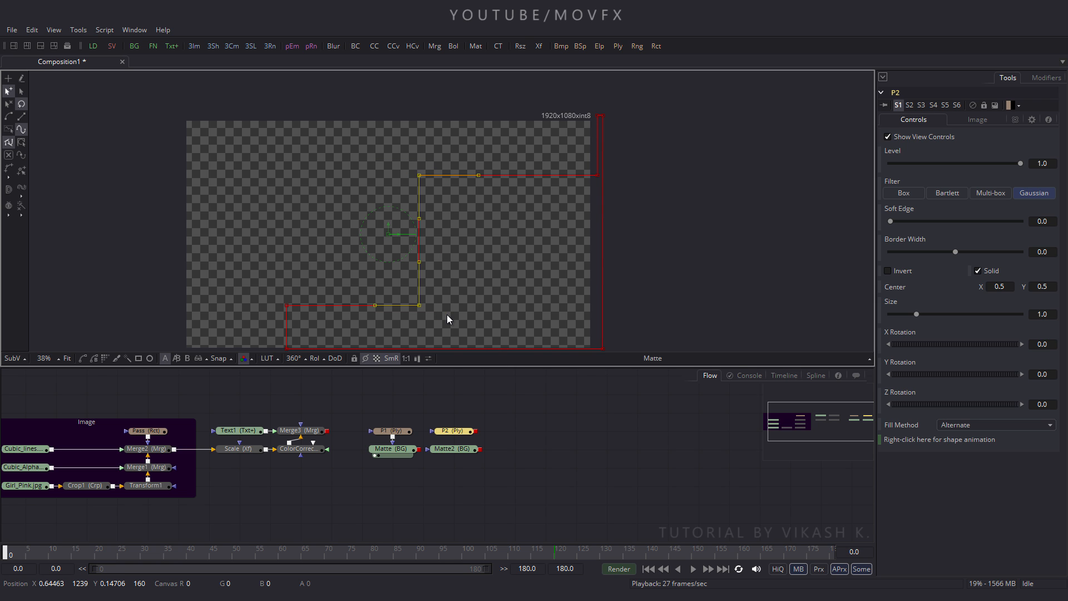
pyautogui.press('Right')
pyautogui.press('Right')
pyautogui.press('Right')
pyautogui.press('Right')
pyautogui.press('Right')
pyautogui.press('Right')
pyautogui.press('Right')
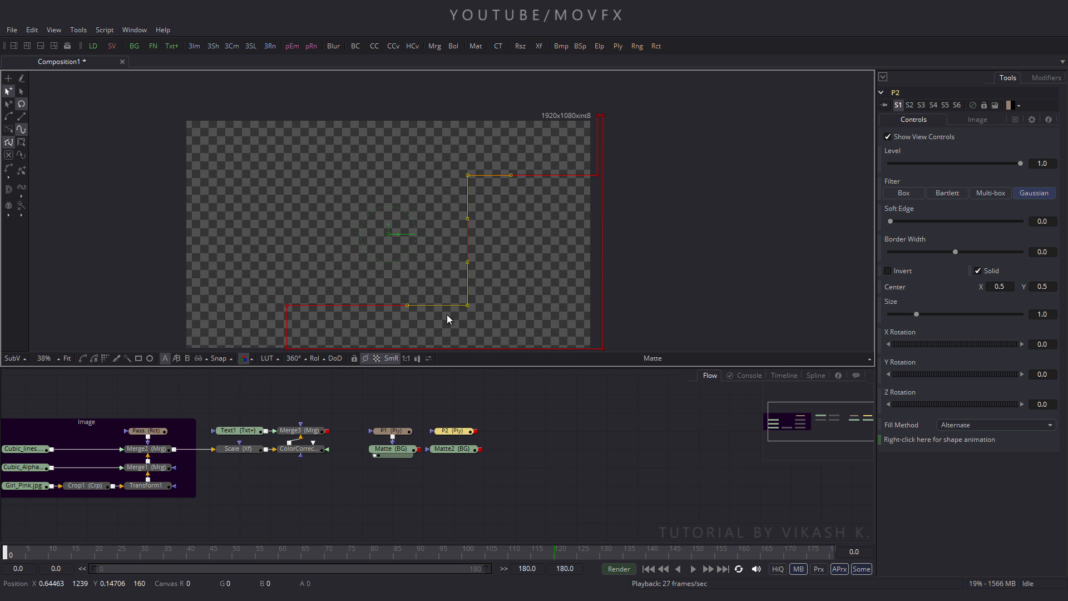
pyautogui.press('Right')
pyautogui.press('Right')
pyautogui.press('Right')
pyautogui.press('Right')
pyautogui.press('Right')
pyautogui.press('Right')
pyautogui.press('Right')
pyautogui.press('Right')
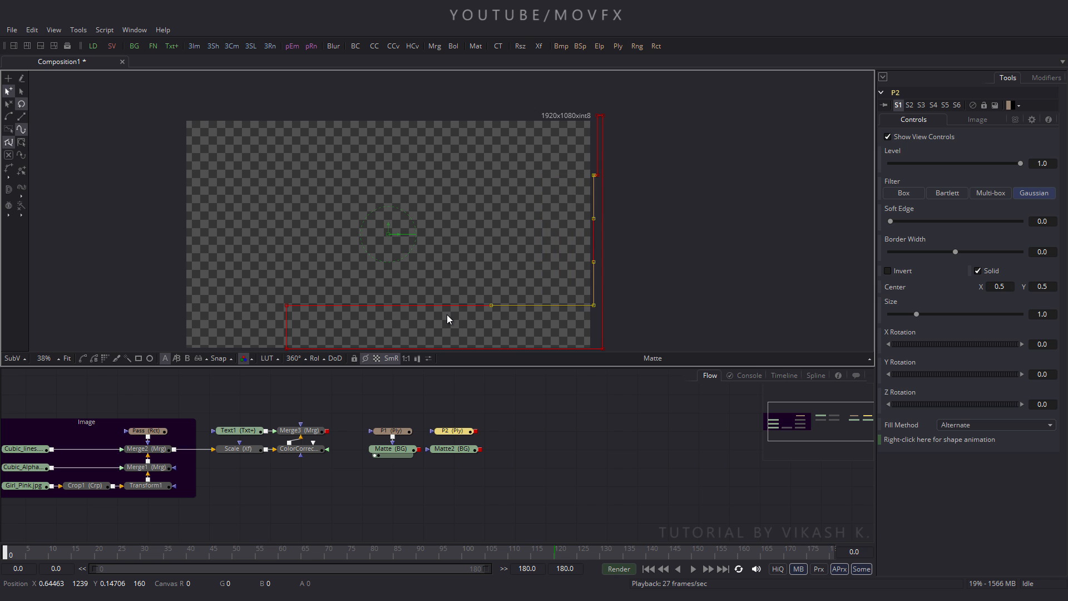
# - Move the two lower-left points of the P2 outline horizontally past the image's right edge
pyautogui.moveTo(254, 262); pyautogui.dragTo(305, 359)
pyautogui.press('Right')
pyautogui.press('Right')
pyautogui.press('Right')
pyautogui.press('Right')
pyautogui.press('Right')
pyautogui.press('Right')
pyautogui.press('Right')
pyautogui.press('Right')
pyautogui.press('Right')
pyautogui.press('Right')
pyautogui.press('Right')
pyautogui.press('Right')
pyautogui.press('Right')
pyautogui.press('Right')
pyautogui.press('Right')
pyautogui.press('Right')
pyautogui.press('Right')
pyautogui.press('Right')
pyautogui.press('Right')
pyautogui.press('Right')
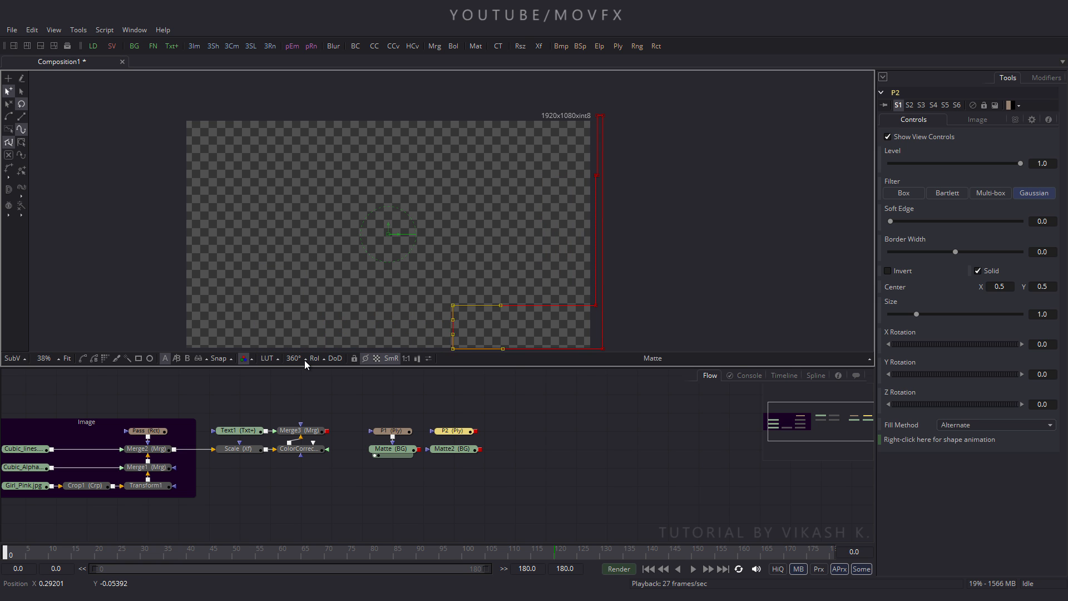
pyautogui.press('Right')
pyautogui.press('Right')
pyautogui.press('Right')
pyautogui.press('Right')
pyautogui.press('Right')
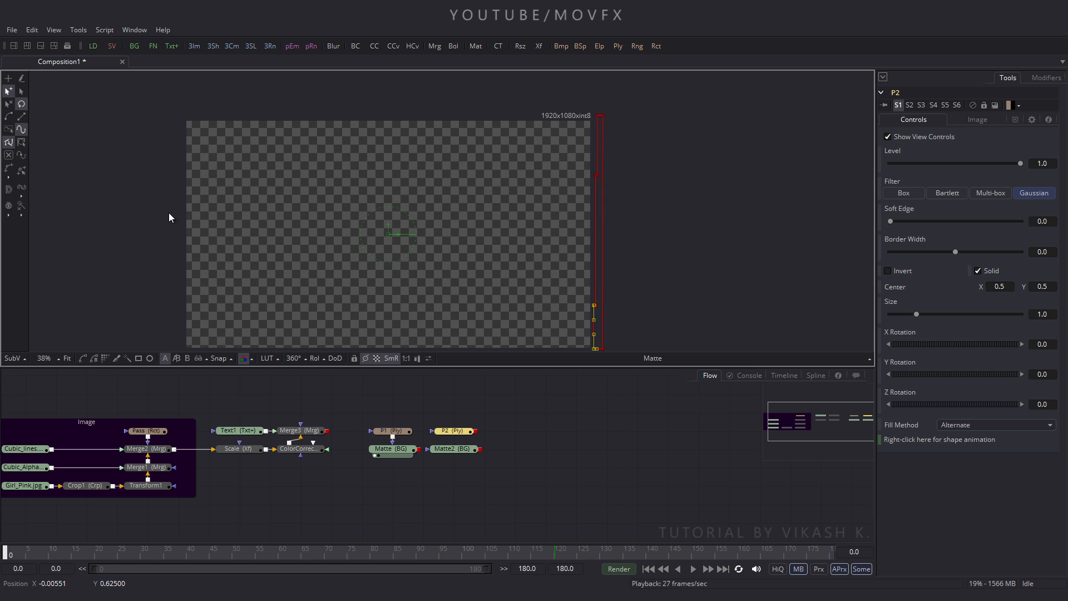
# - Connect P2 to Matte2 as its effect mask and scrub from the start to frame 111
pyautogui.moveTo(428, 251); pyautogui.dragTo(447, 218)
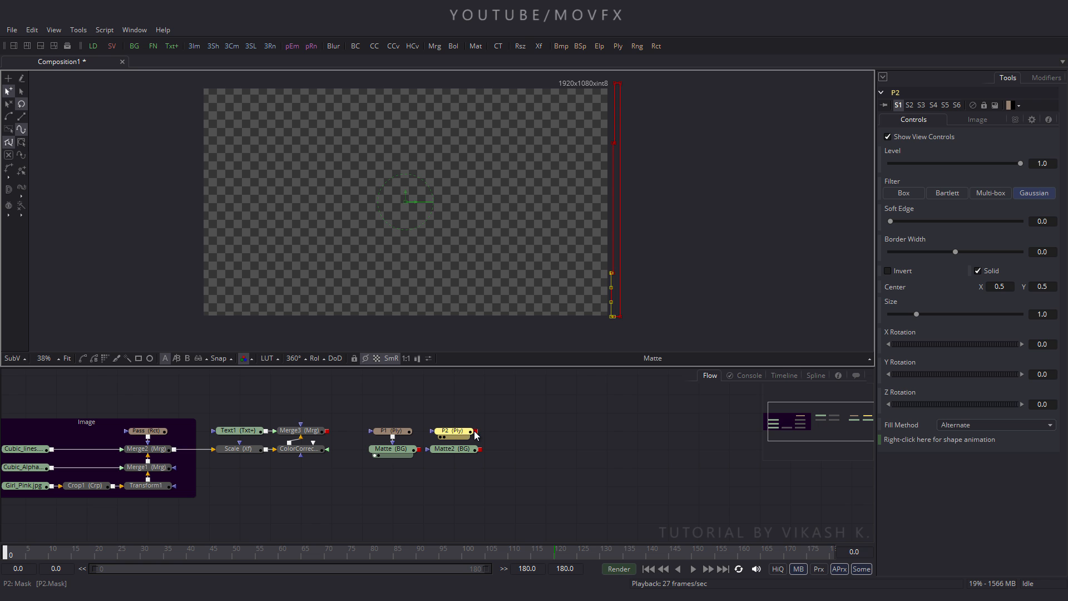
pyautogui.moveTo(477, 431); pyautogui.dragTo(456, 448)
pyautogui.moveTo(45, 552); pyautogui.dragTo(515, 551)
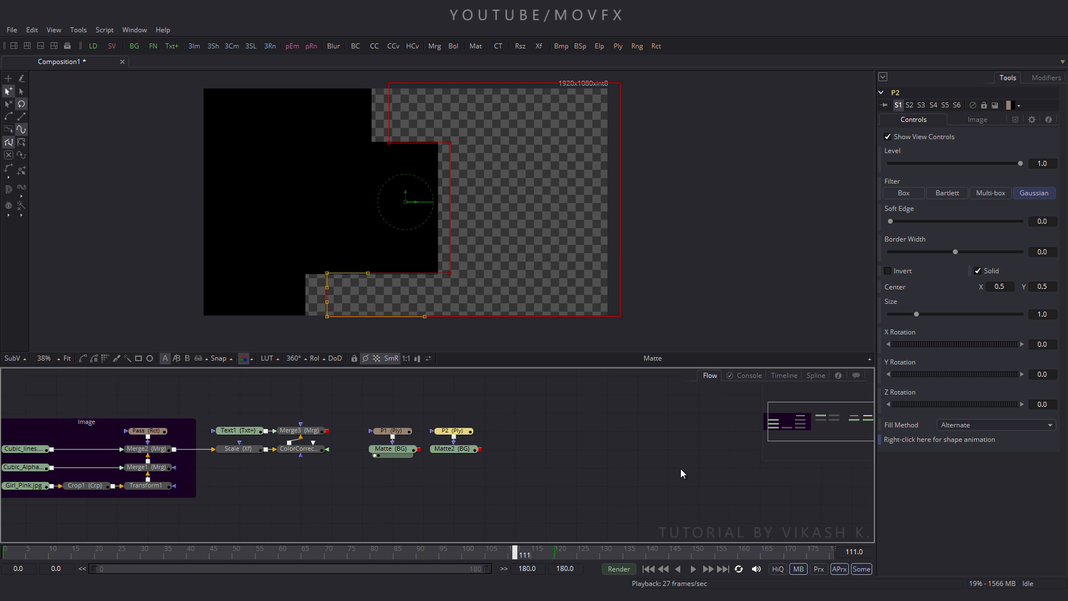
# - Smooth both keyframes of P2's polyline curve and extend the frame 120 keyframe's handle back to frame 0
pyautogui.click(815, 375)
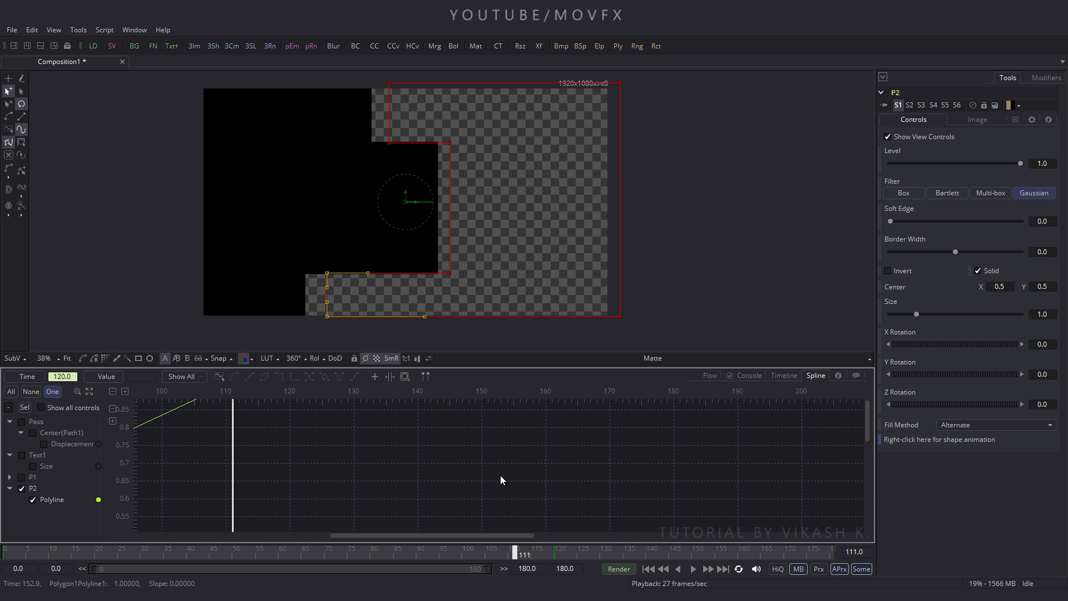
pyautogui.press('F4')
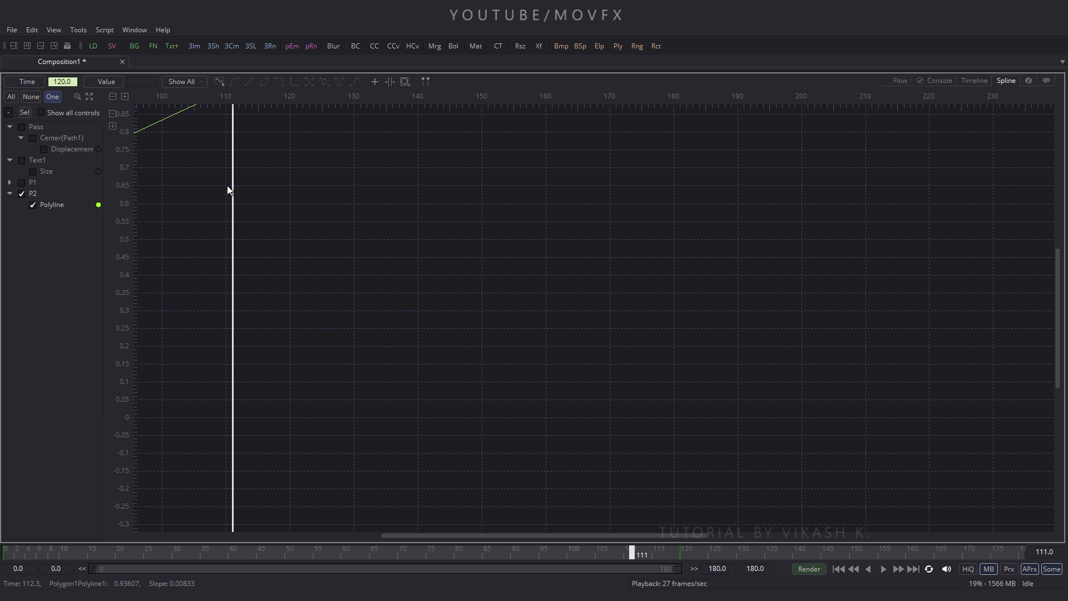
pyautogui.click(90, 97)
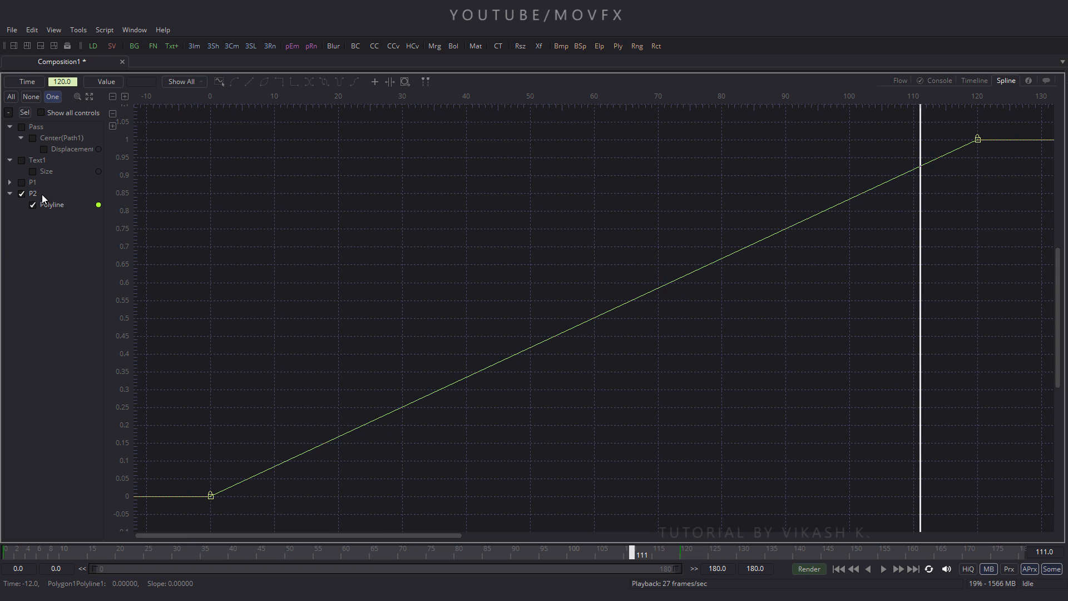
pyautogui.moveTo(1005, 123); pyautogui.dragTo(190, 501)
pyautogui.hotkey('shift', 's')
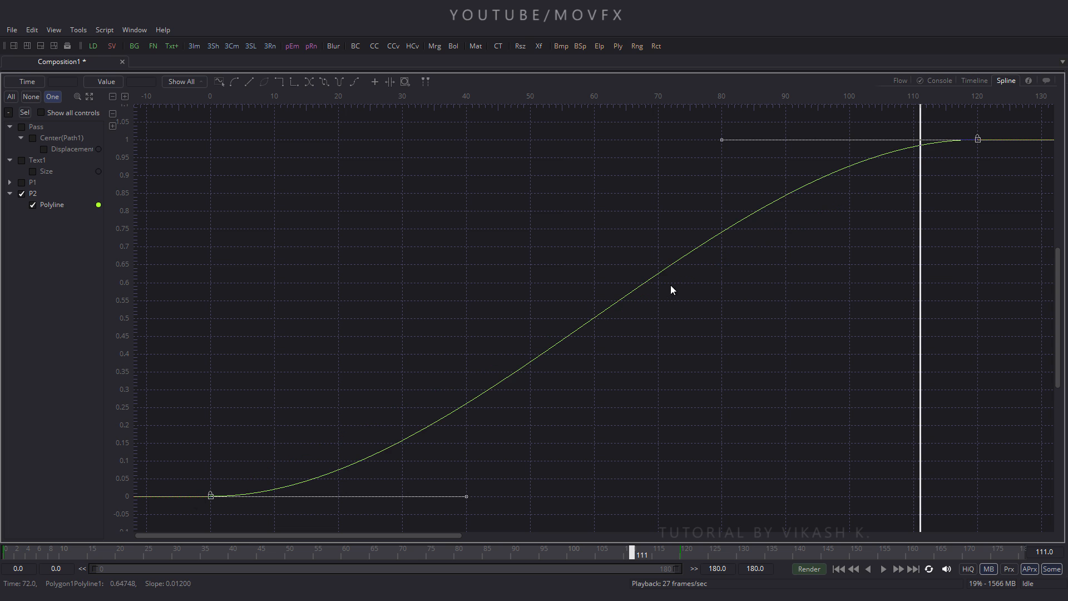
pyautogui.moveTo(720, 141); pyautogui.dragTo(209, 145)
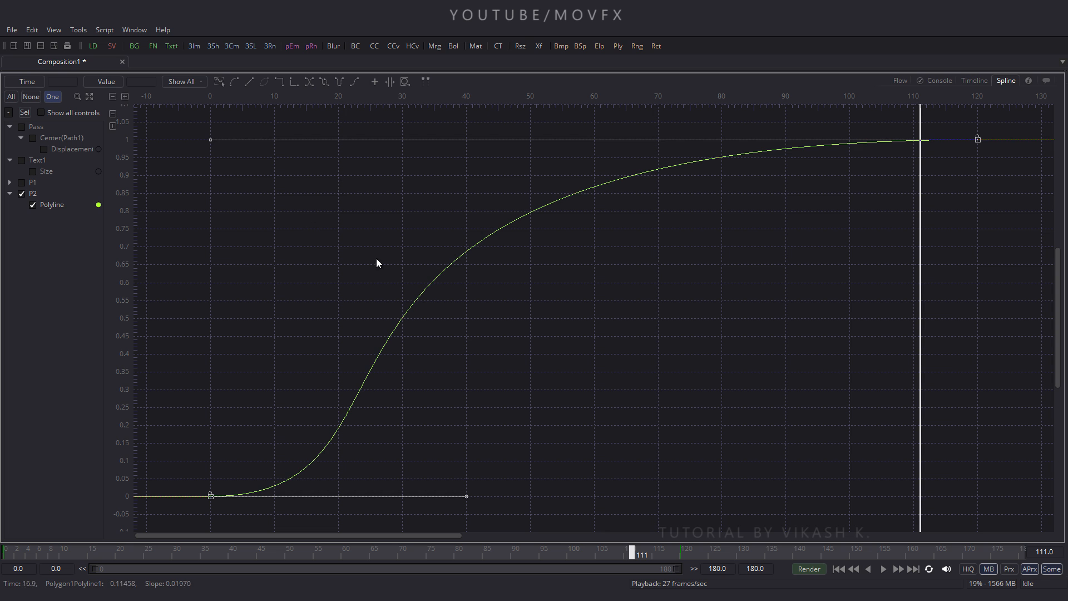
pyautogui.press('F4')
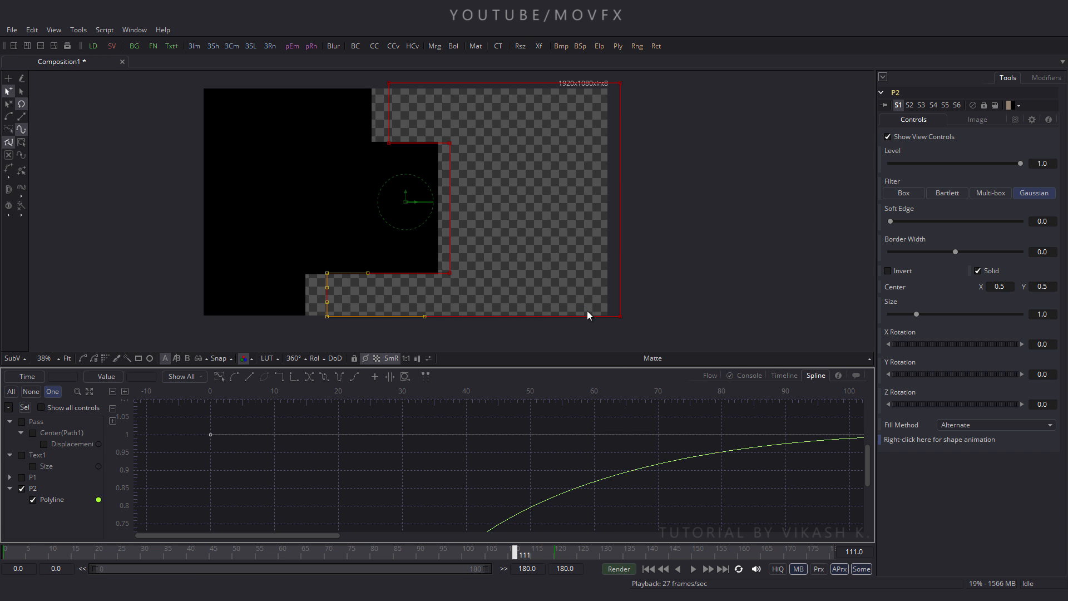
# - Play the composition from the first frame to check the P2 outline's eased motion
pyautogui.click(710, 376)
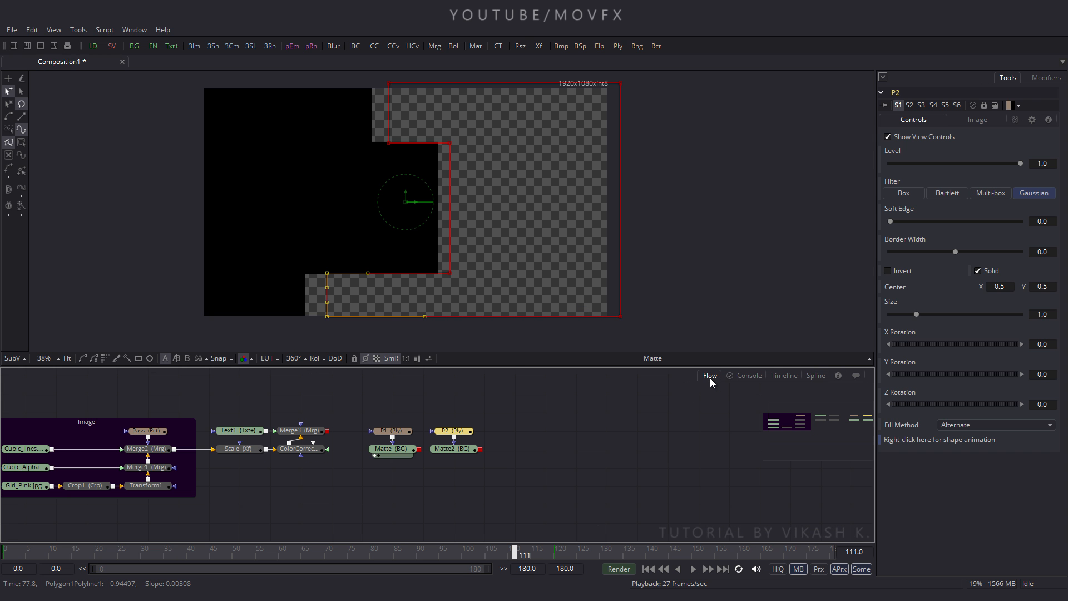
pyautogui.click(648, 568)
pyautogui.click(691, 569)
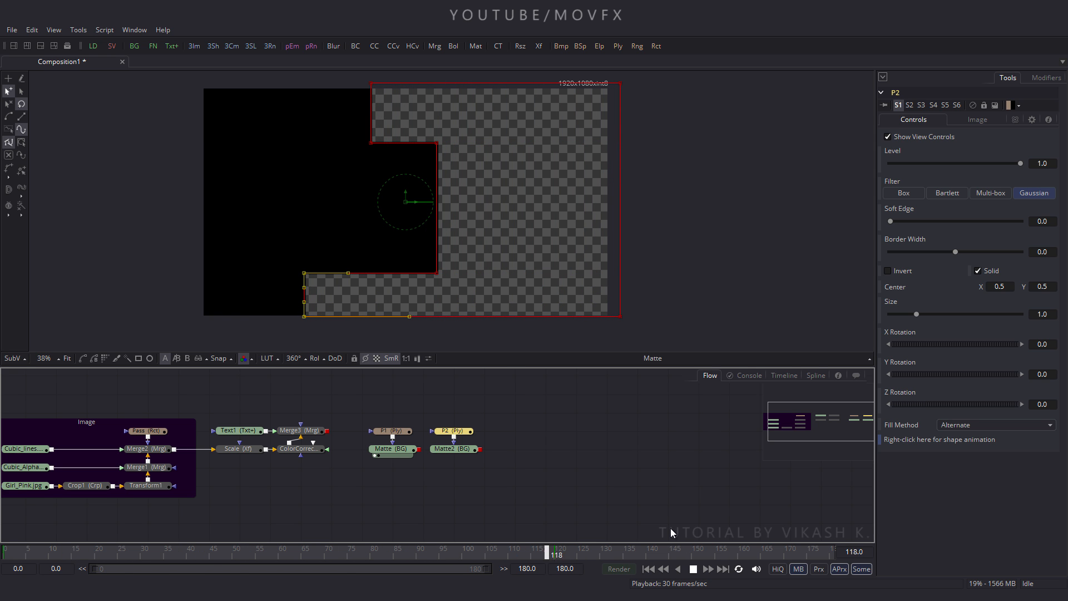
pyautogui.click(598, 491)
# - Move the P2 and Matte2 nodes together to a row below P1 and Matte
pyautogui.moveTo(572, 478); pyautogui.dragTo(579, 445)
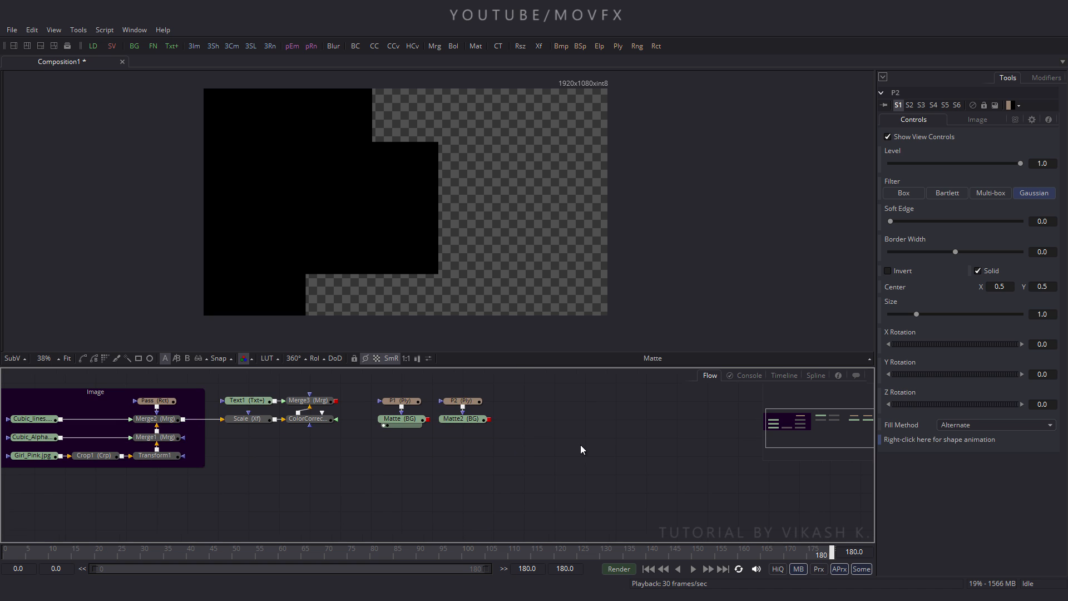
pyautogui.moveTo(509, 384); pyautogui.dragTo(413, 470)
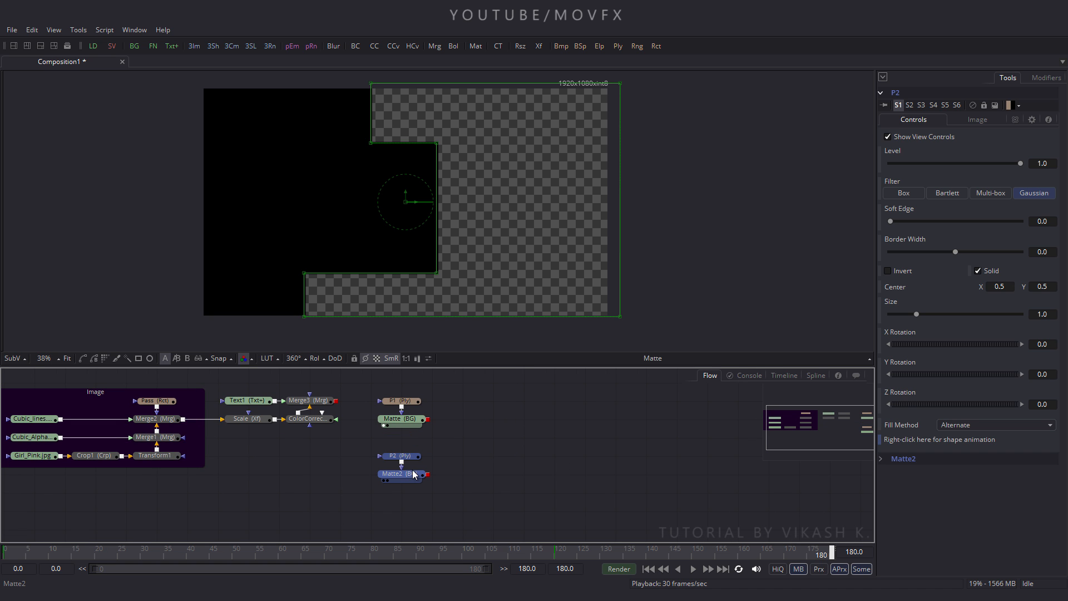
pyautogui.click(479, 447)
pyautogui.moveTo(480, 459); pyautogui.dragTo(485, 464)
pyautogui.moveTo(456, 445); pyautogui.dragTo(403, 501)
pyautogui.click(501, 445)
pyautogui.moveTo(530, 433); pyautogui.dragTo(518, 439)
# - Duplicate P1 and Matte beside the originals and rename the copied polygon P1_B
pyautogui.moveTo(449, 390); pyautogui.dragTo(366, 442)
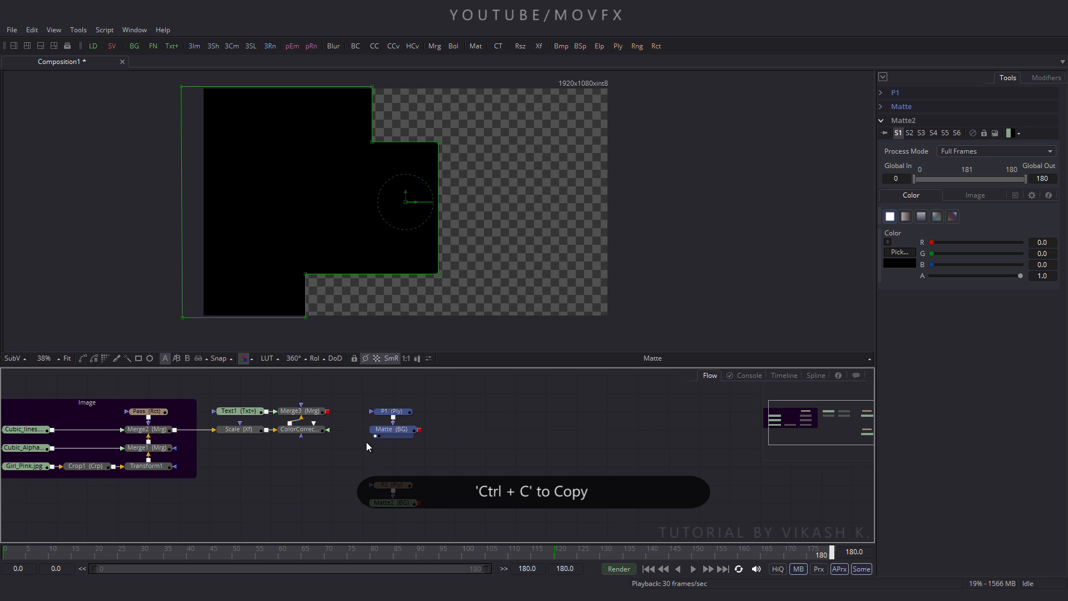
pyautogui.click(456, 434)
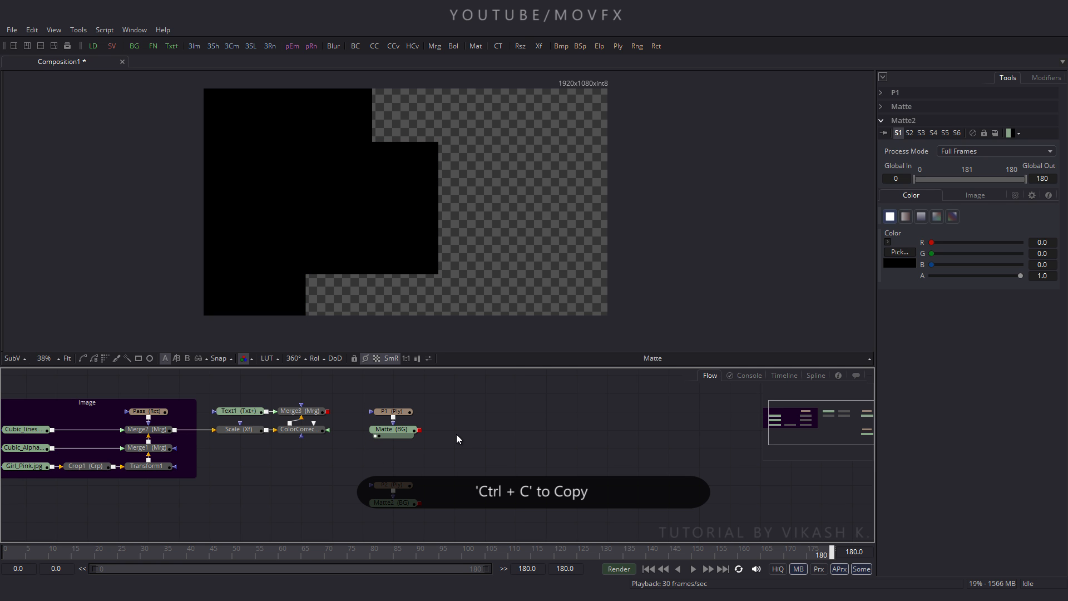
pyautogui.hotkey('ctrl', 'v')
pyautogui.moveTo(506, 401); pyautogui.dragTo(459, 411)
pyautogui.click(460, 410)
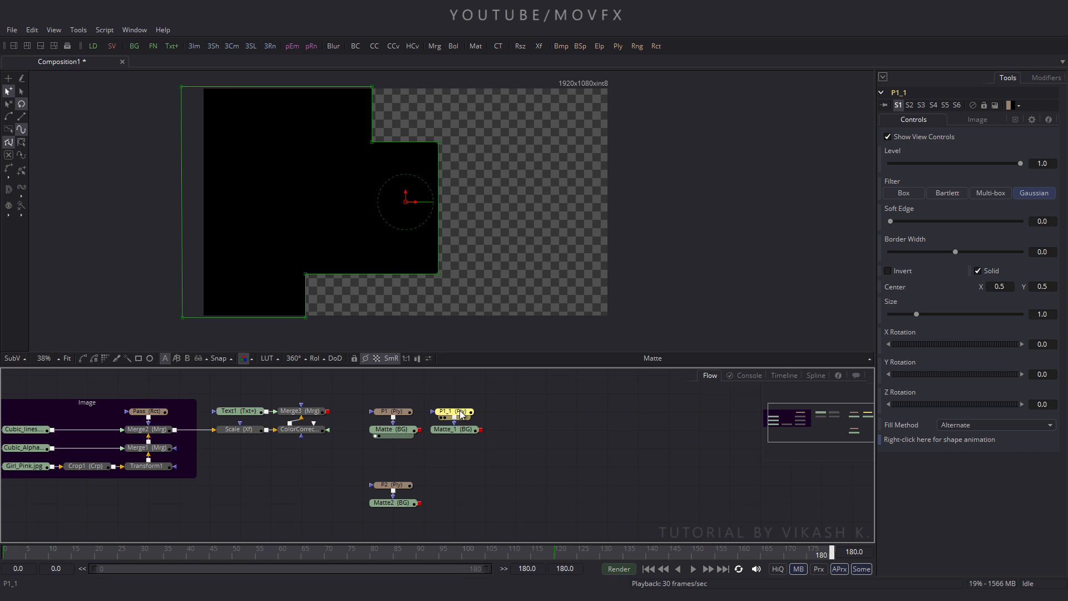
pyautogui.press('F2')
pyautogui.click(495, 315)
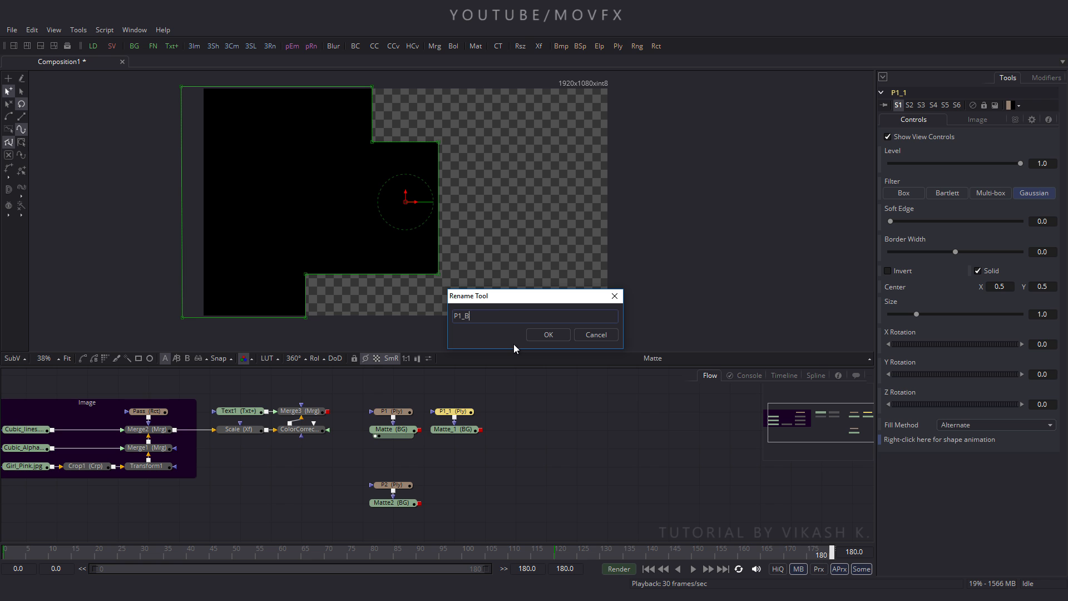
pyautogui.press('Return')
# - Duplicate P2 and Matte2 beside the originals and rename the copied polygon P2_B
pyautogui.moveTo(450, 471); pyautogui.dragTo(388, 508)
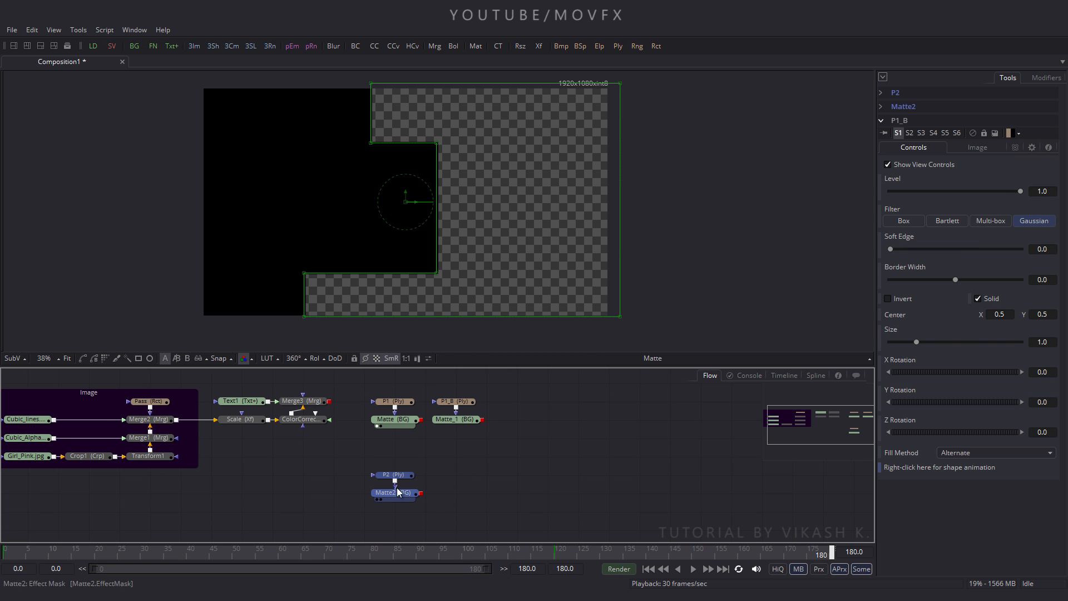
pyautogui.click(469, 465)
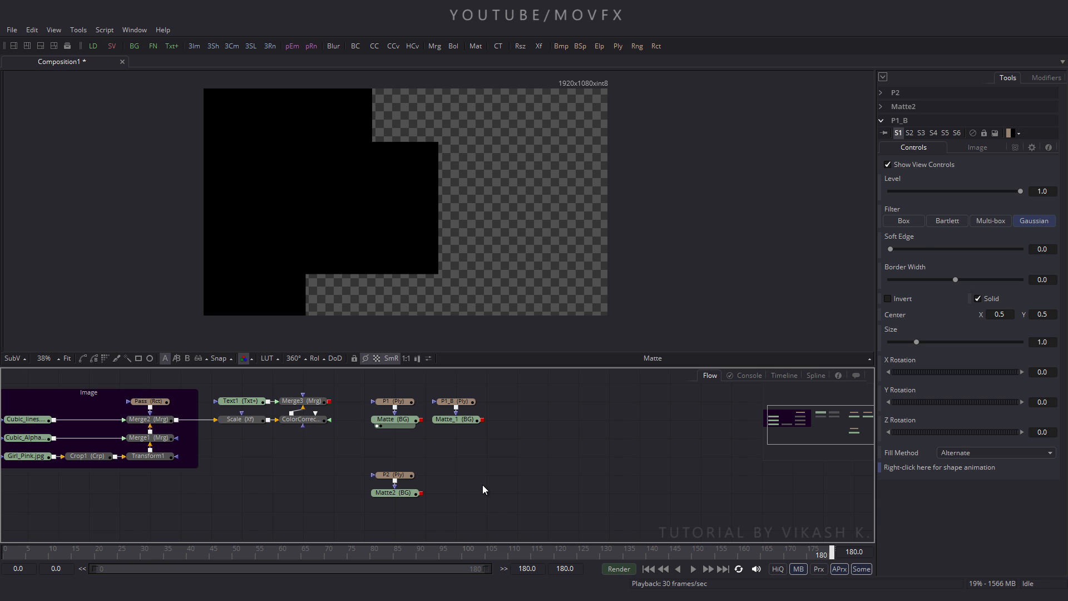
pyautogui.hotkey('ctrl', 'v')
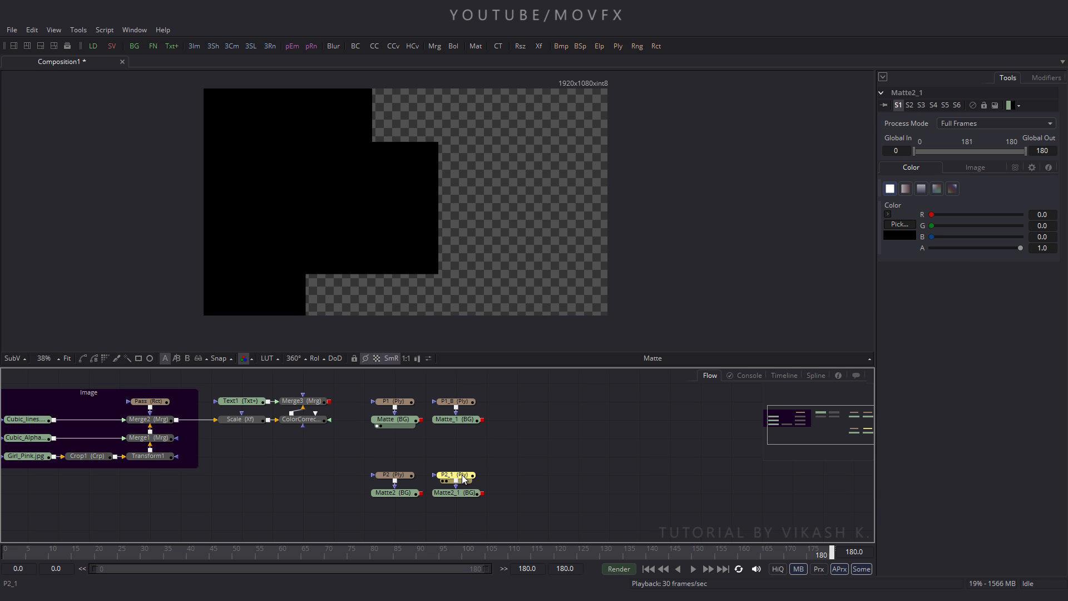
pyautogui.click(462, 475)
pyautogui.press('F2')
pyautogui.click(485, 320)
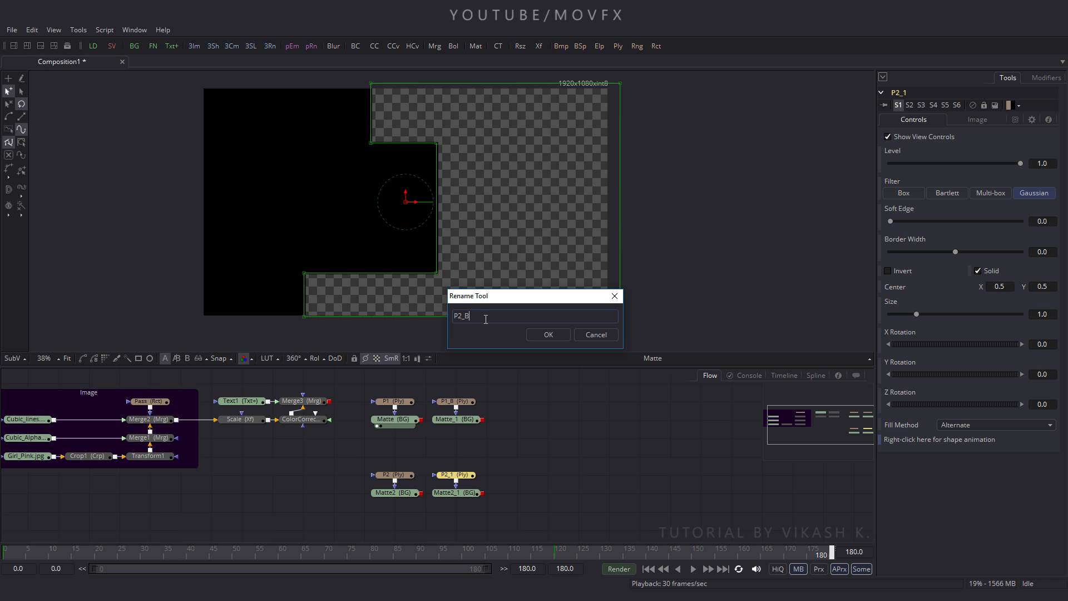
pyautogui.click(536, 333)
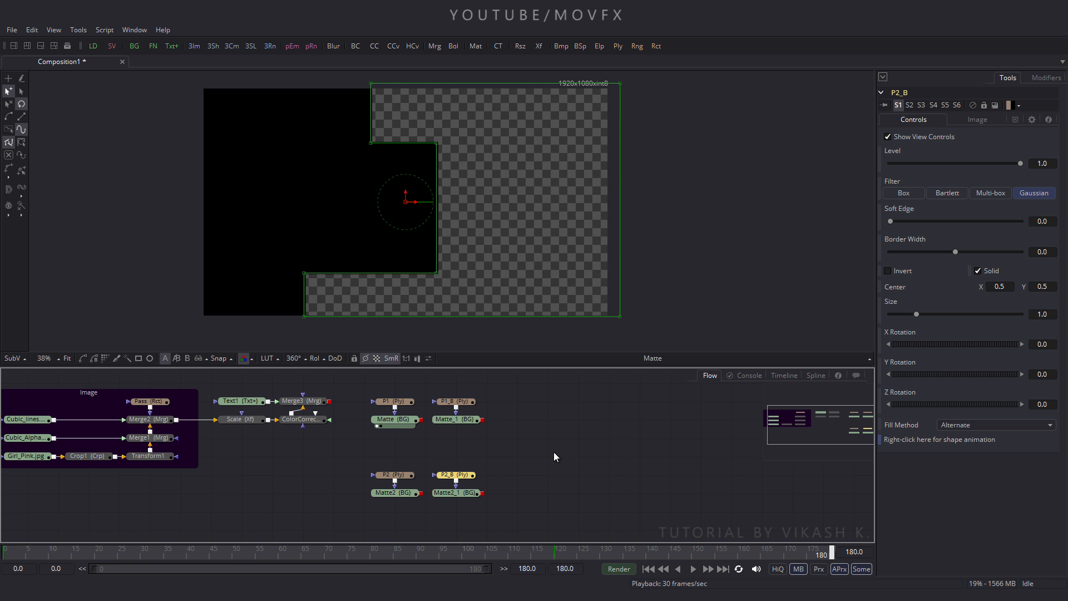
pyautogui.click(528, 452)
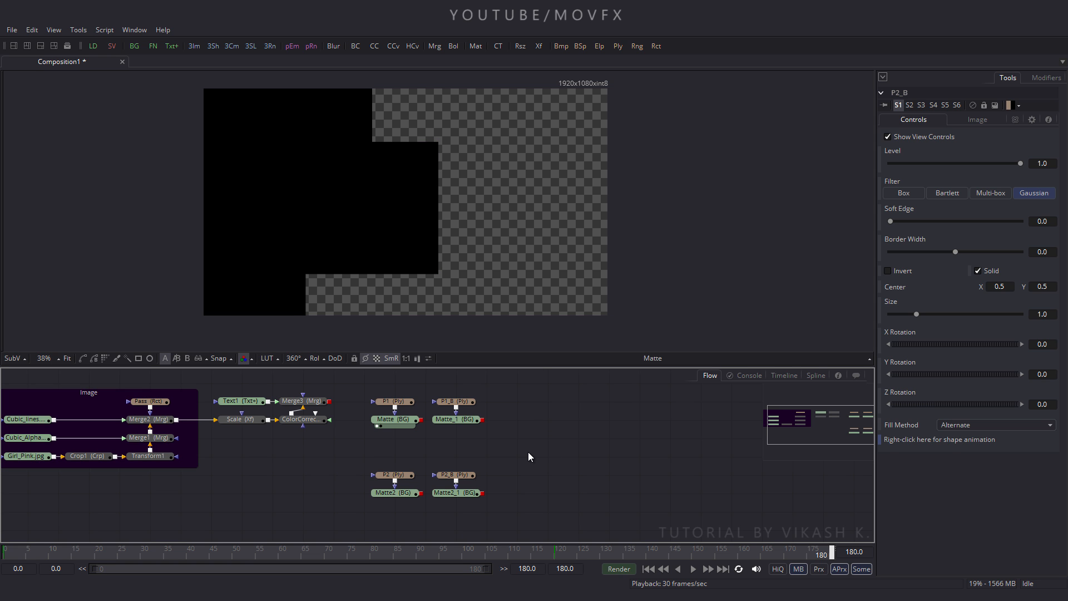
# - Set the background colour of both duplicated mattes, Matte_1 and Matte2_1, to white
pyautogui.click(458, 421)
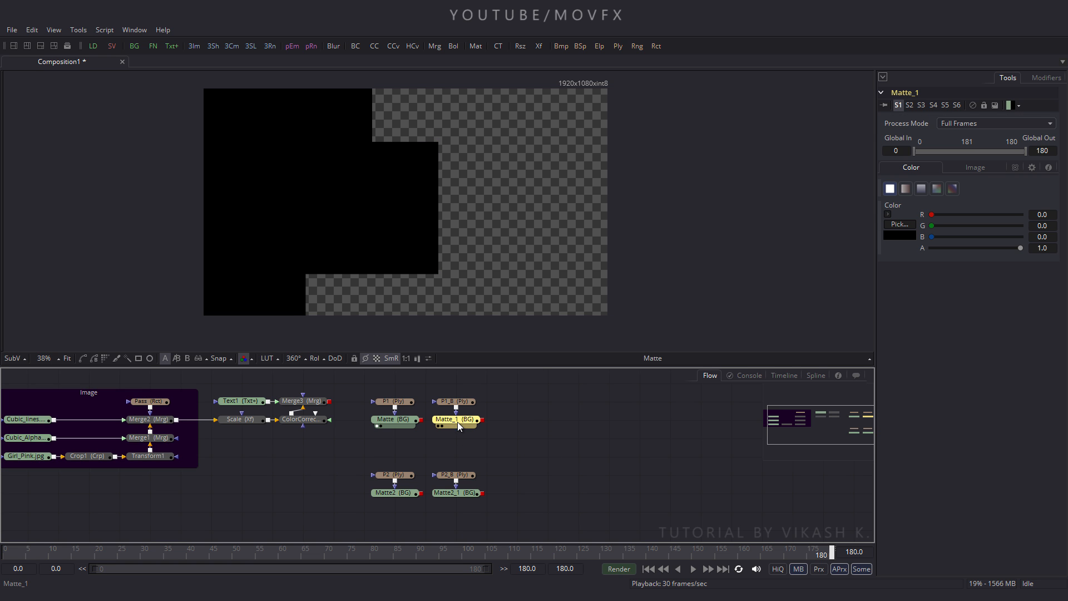
pyautogui.click(902, 234)
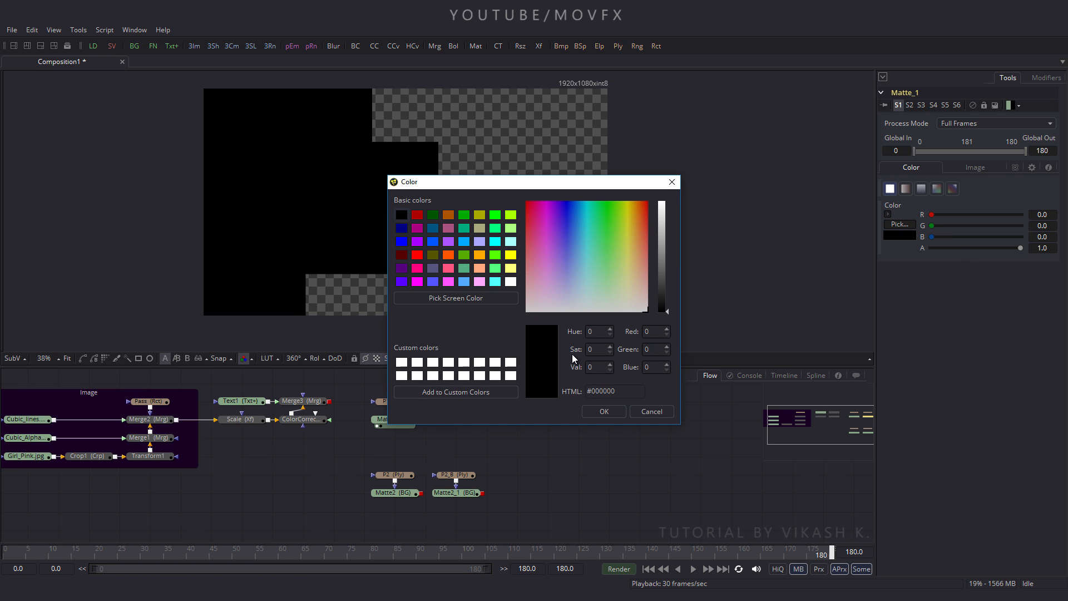
pyautogui.click(603, 413)
pyautogui.click(444, 495)
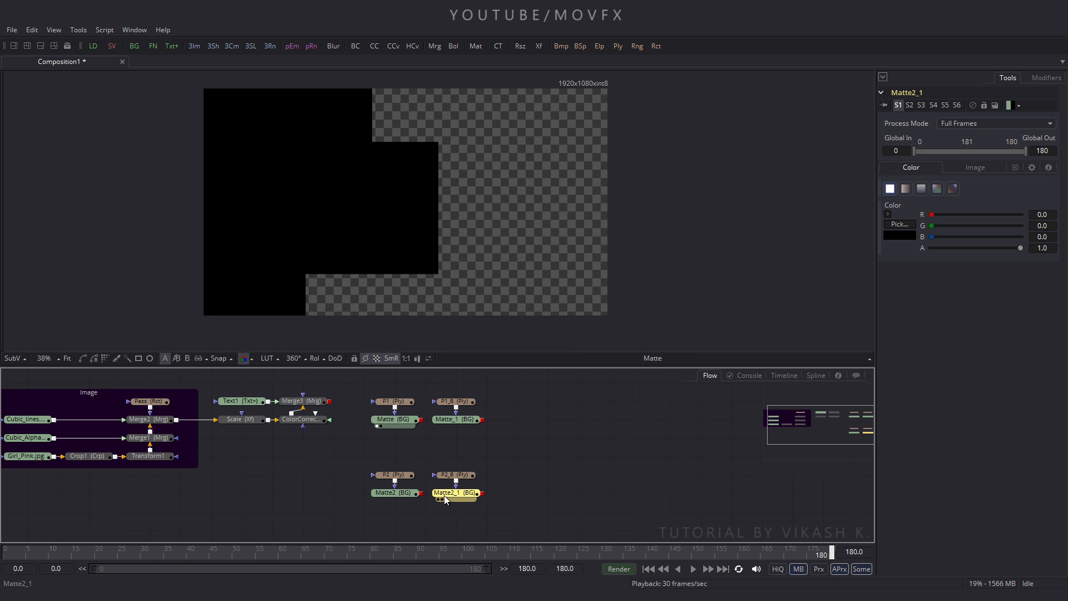
pyautogui.click(900, 236)
pyautogui.click(609, 413)
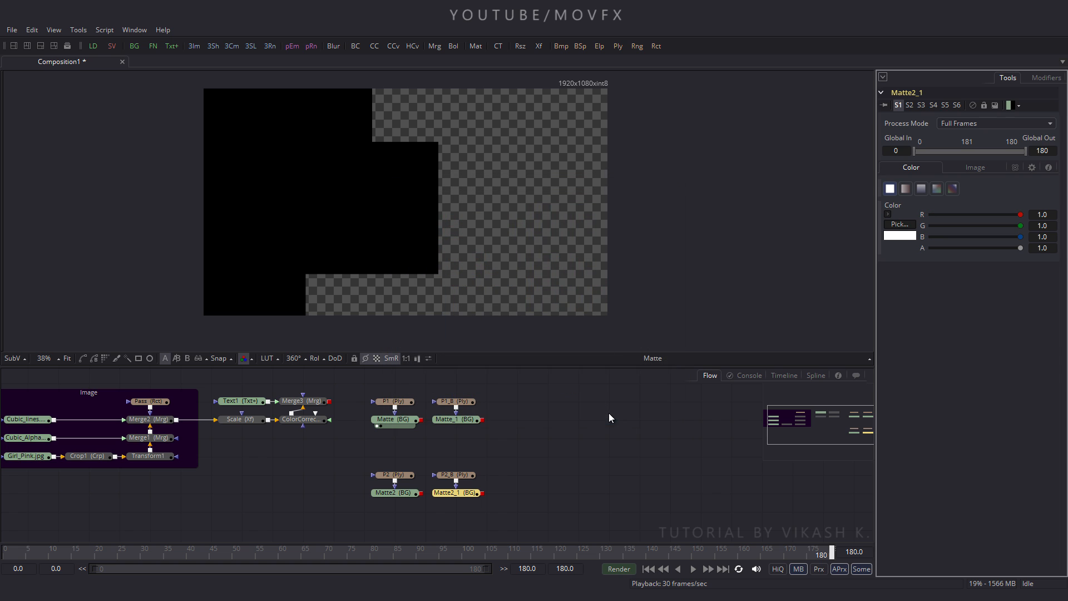
pyautogui.click(545, 482)
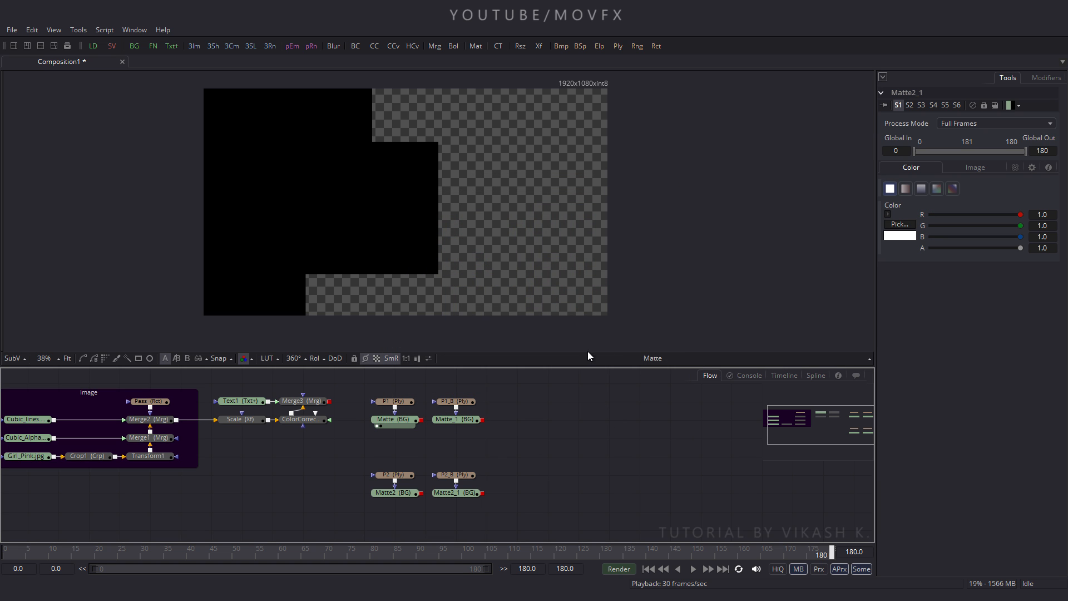
# - Merge the Merge3 output as foreground over Matte with the operator set to In, and display the merge
pyautogui.click(434, 46)
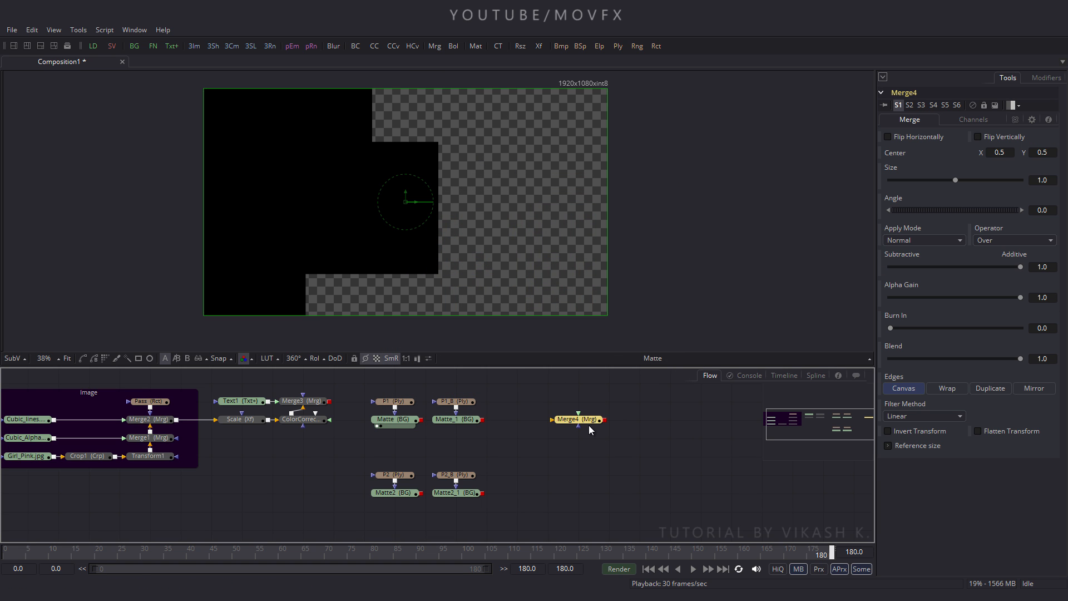
pyautogui.moveTo(585, 421); pyautogui.dragTo(319, 403)
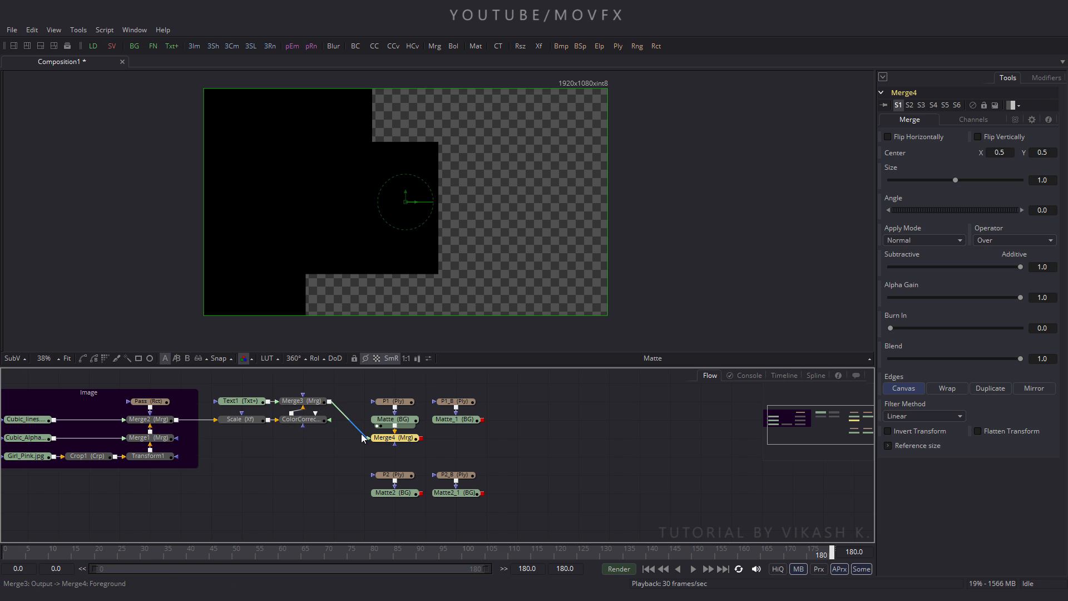
pyautogui.moveTo(389, 438); pyautogui.dragTo(412, 234)
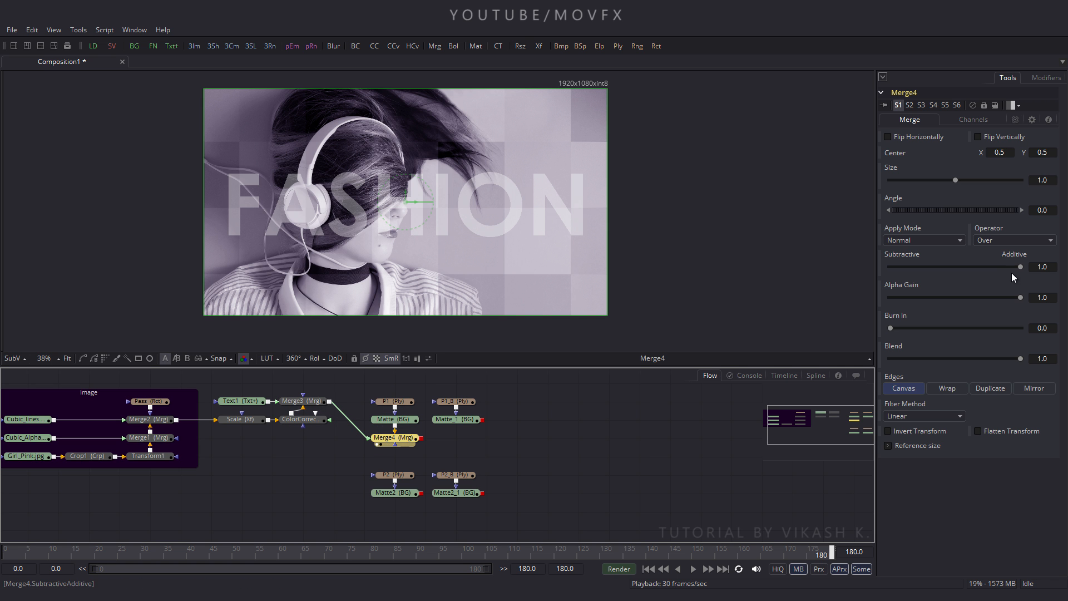
pyautogui.click(992, 239)
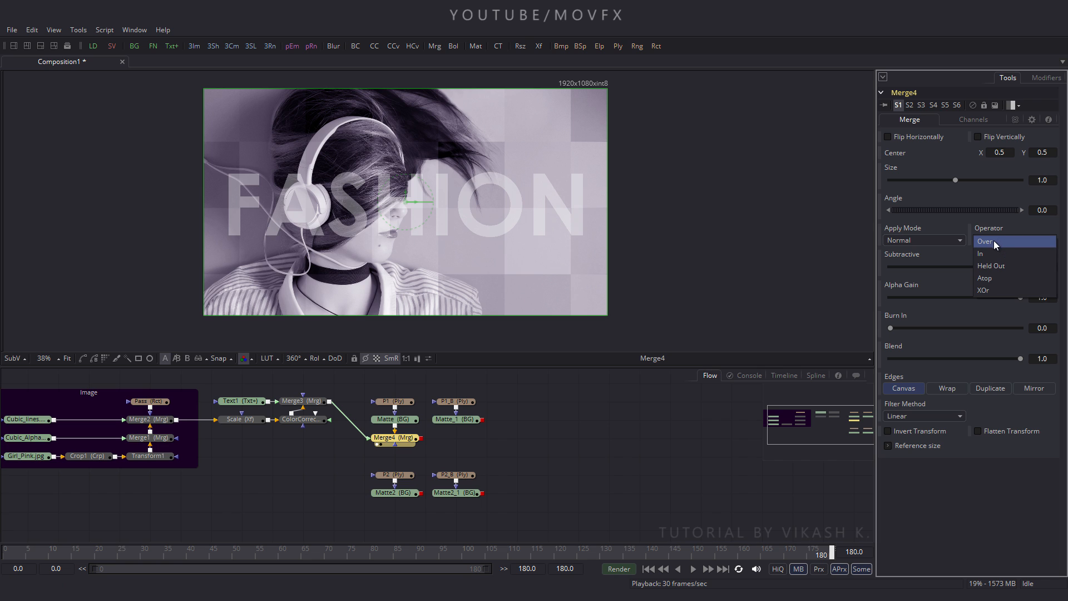
pyautogui.click(987, 254)
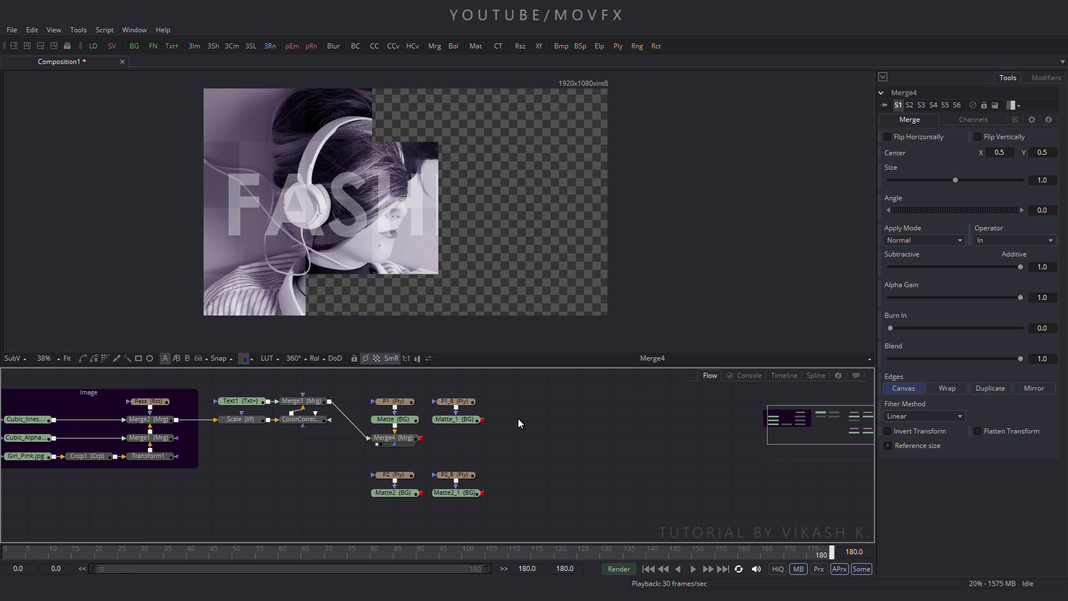
# - Add a Merge below Matte_1 with Matte_1 as background and Merge4 as foreground, and show it in the viewer
pyautogui.click(436, 48)
pyautogui.moveTo(500, 427); pyautogui.dragTo(460, 425)
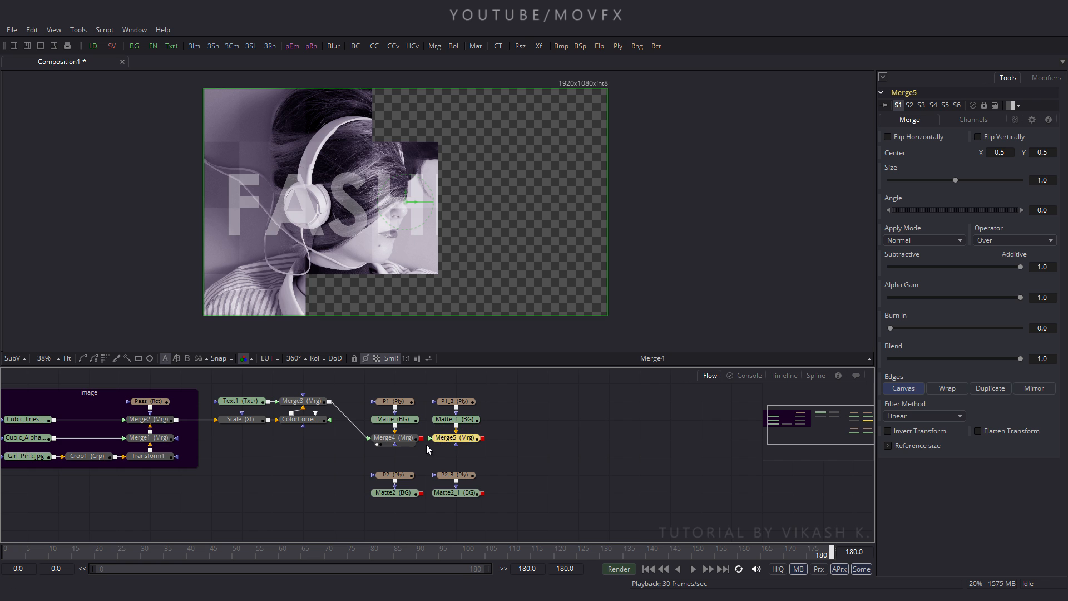
pyautogui.moveTo(421, 438); pyautogui.dragTo(488, 166)
pyautogui.moveTo(504, 444); pyautogui.dragTo(508, 425)
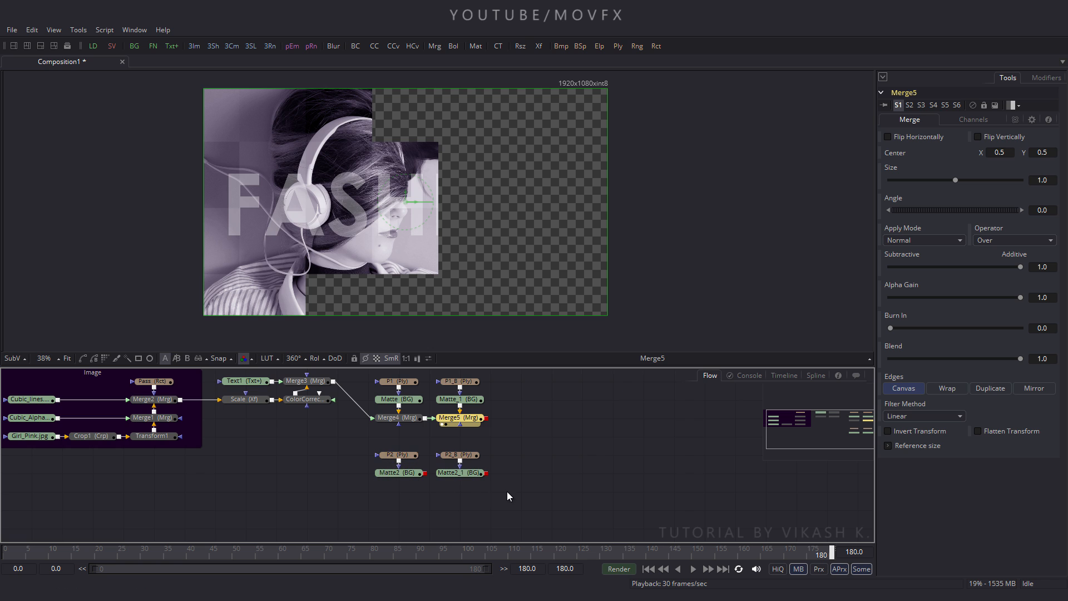
pyautogui.click(412, 494)
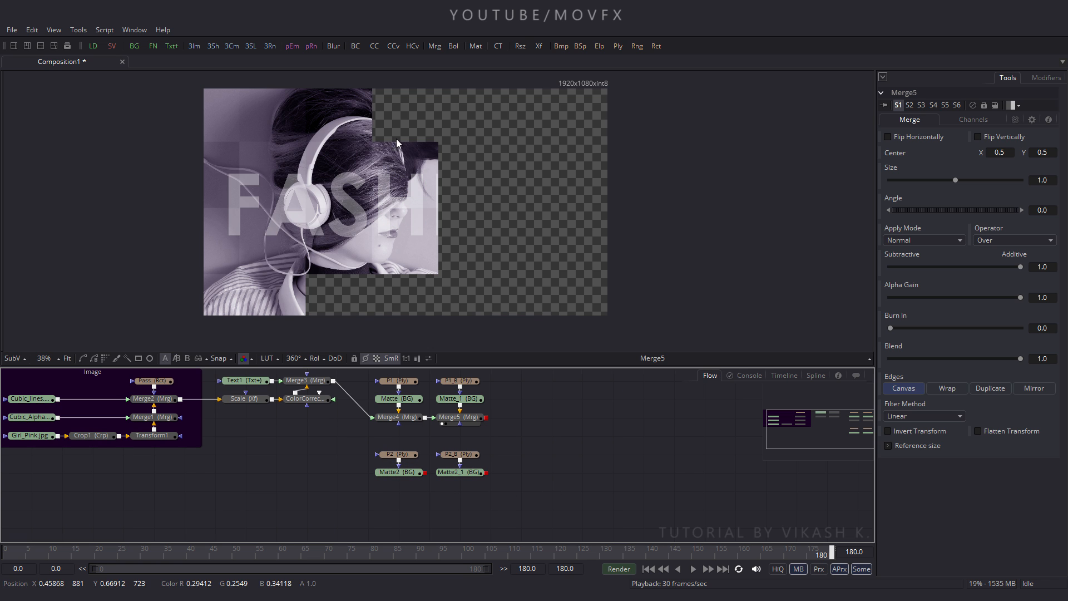
# - Merge the Merge3 output as foreground over Matte2 with the operator set to In
pyautogui.click(434, 46)
pyautogui.moveTo(528, 497); pyautogui.dragTo(334, 382)
pyautogui.click(382, 504)
pyautogui.click(406, 492)
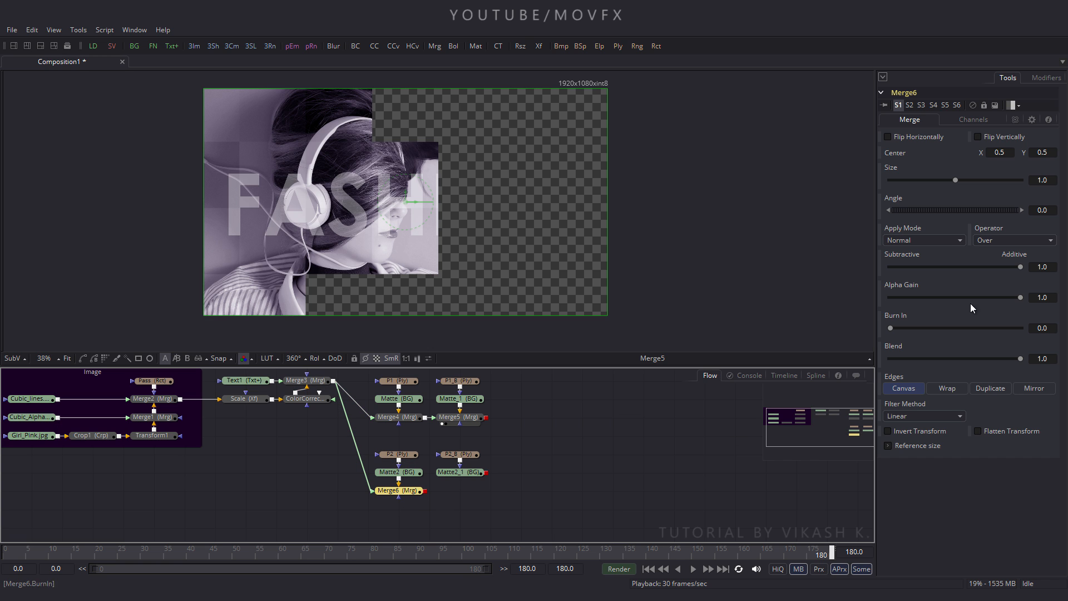
pyautogui.click(1004, 239)
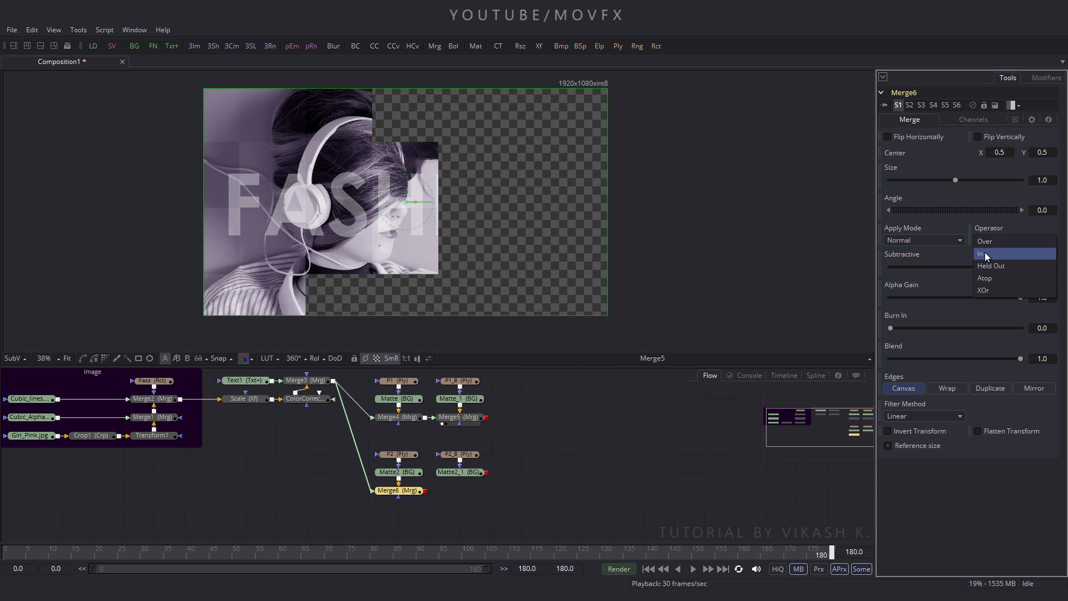
pyautogui.click(984, 252)
pyautogui.click(519, 493)
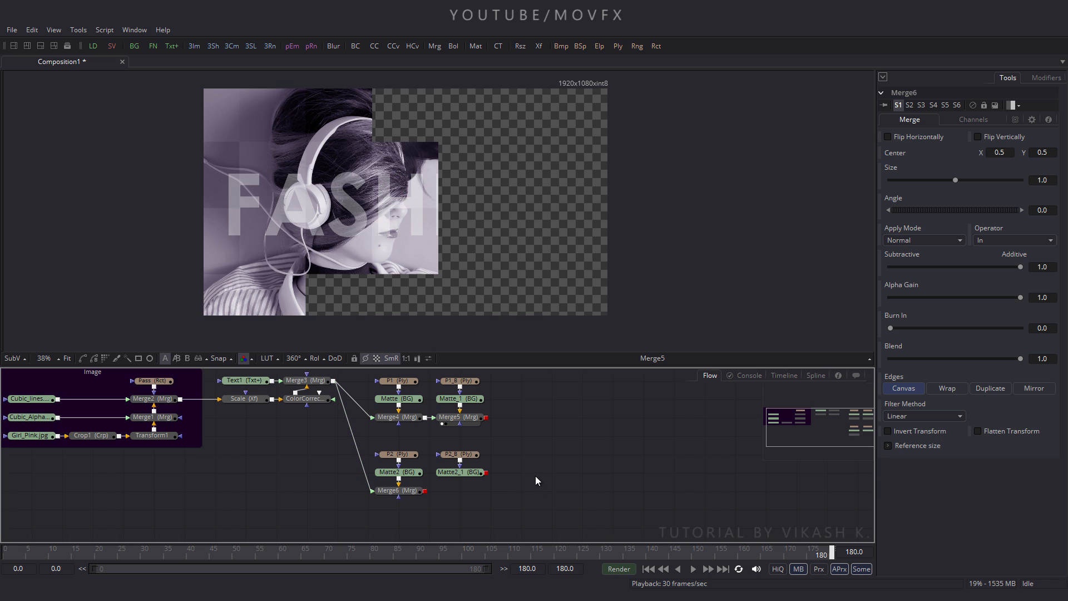
# - Add a Merge below Matte2_1 with Matte2_1 as background and Merge6 as foreground, and display it
pyautogui.click(435, 47)
pyautogui.moveTo(514, 473); pyautogui.dragTo(453, 491)
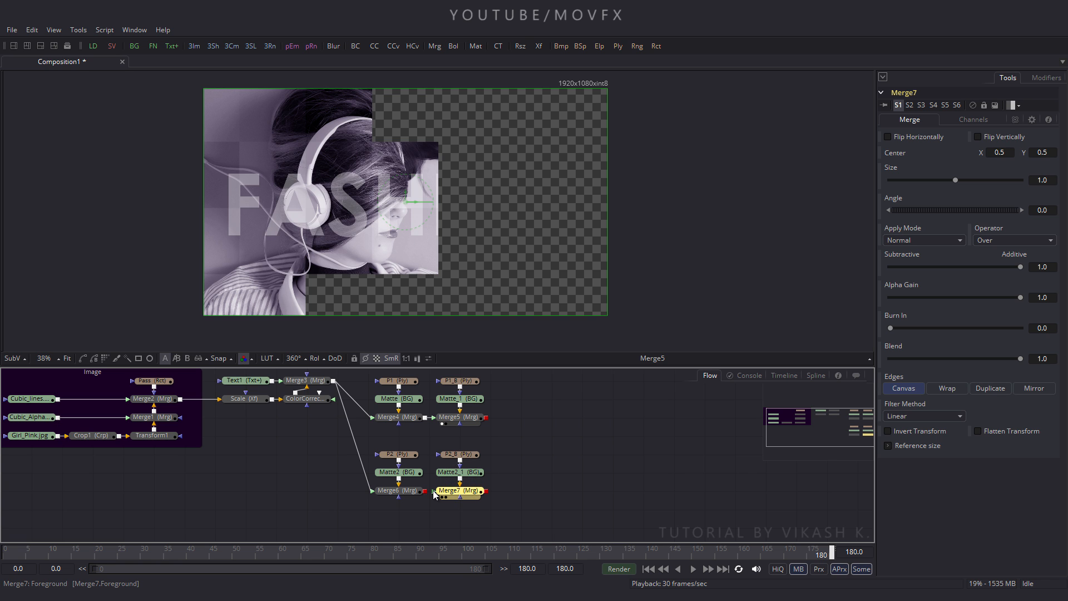
pyautogui.moveTo(425, 491); pyautogui.dragTo(528, 331)
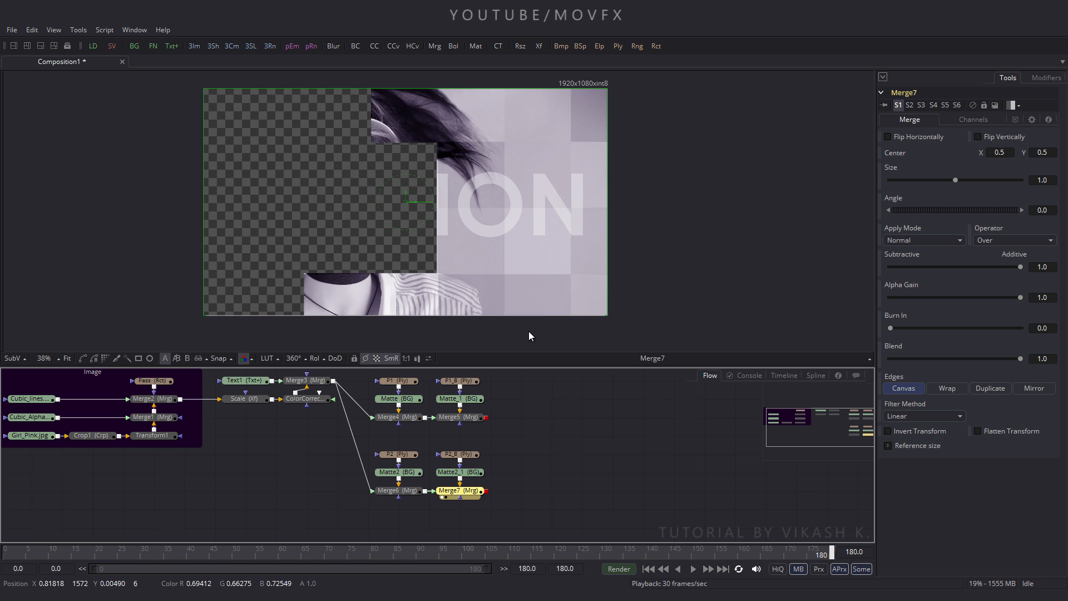
# - Set the P1 polygon's border width to -0.001 and its soft edge to 0.003
pyautogui.click(402, 380)
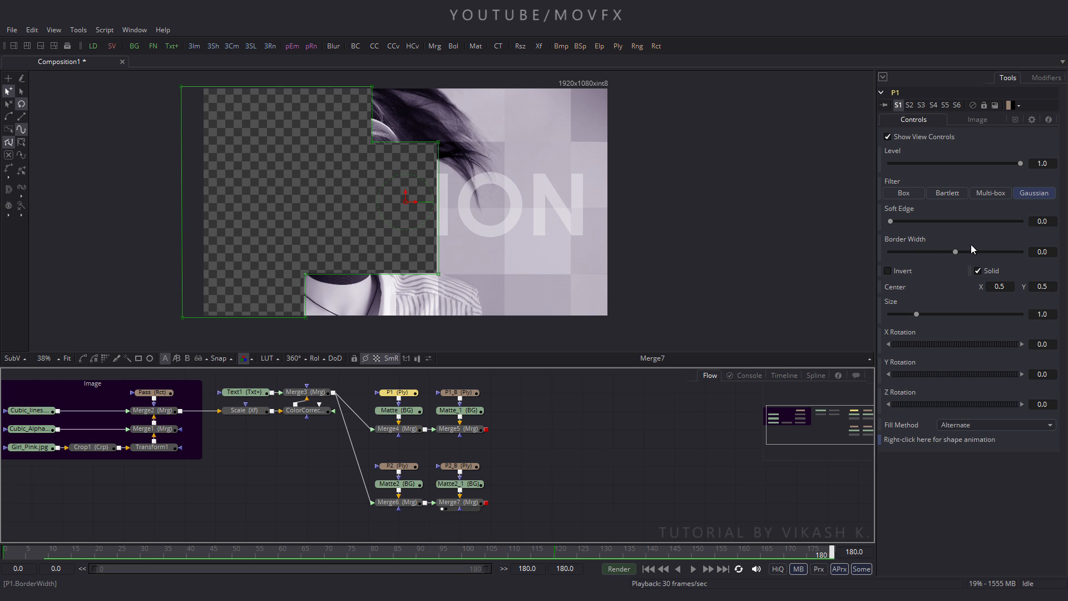
pyautogui.click(1042, 251)
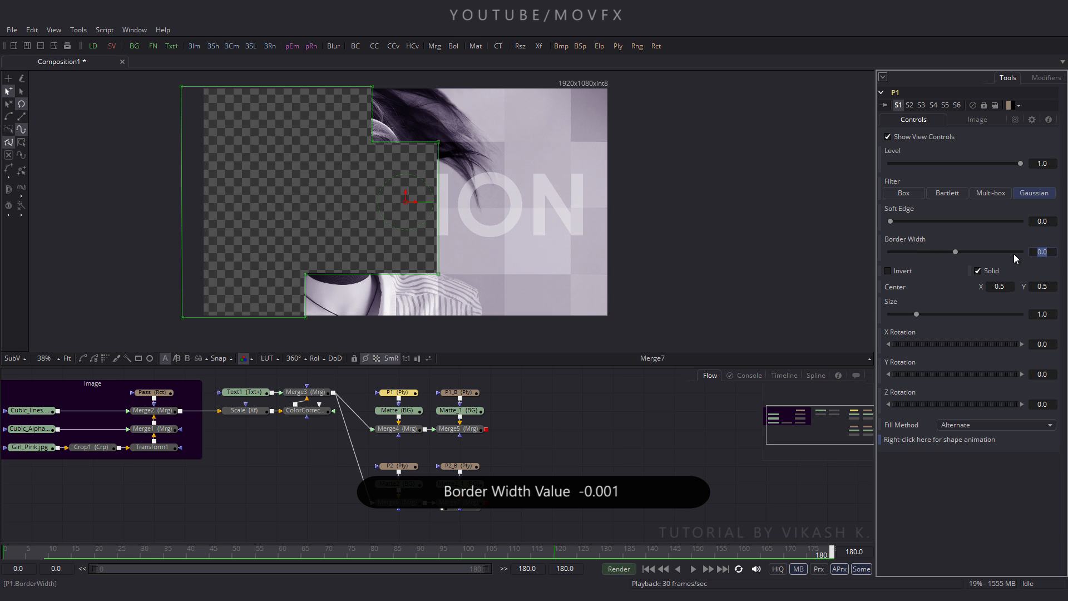
pyautogui.write('-0.001')
pyautogui.press('Tab')
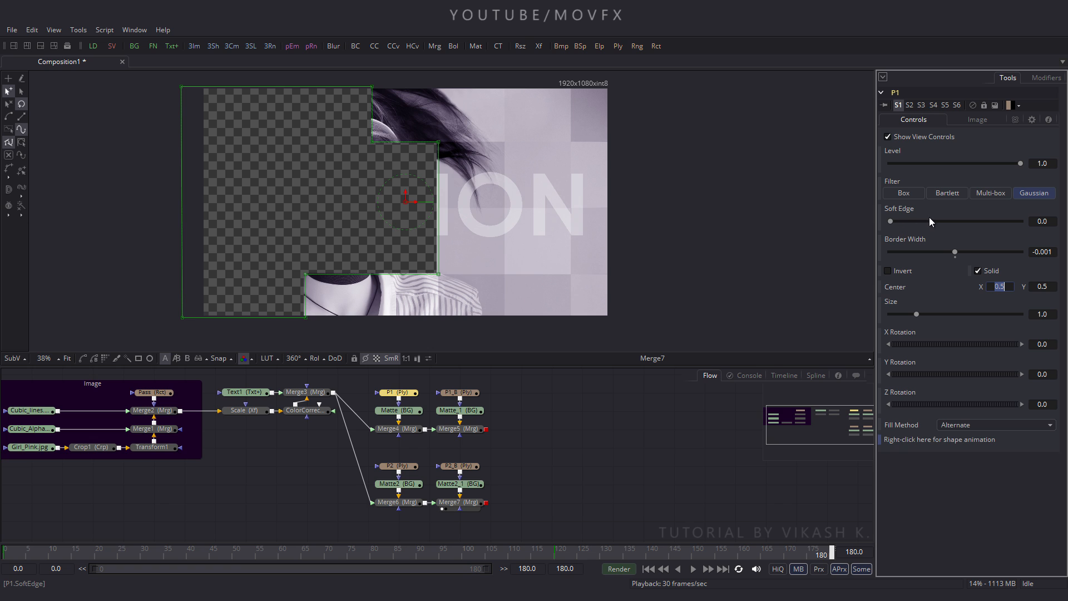
pyautogui.click(1041, 221)
pyautogui.write('0.003')
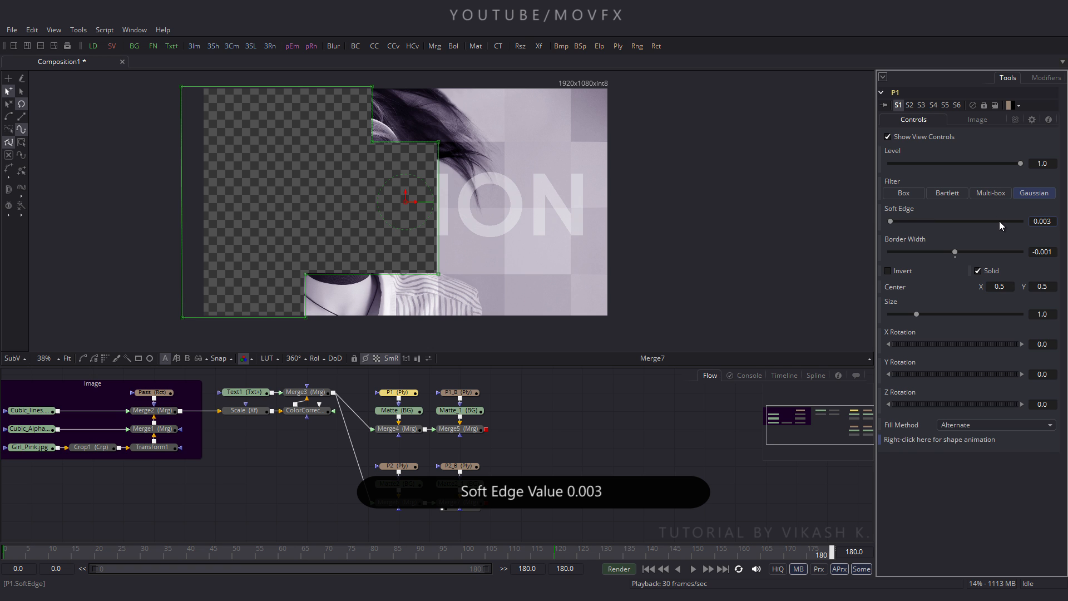
pyautogui.press('Tab')
# - Display Merge5 and examine the white rim along the stepped edge up close
pyautogui.click(442, 436)
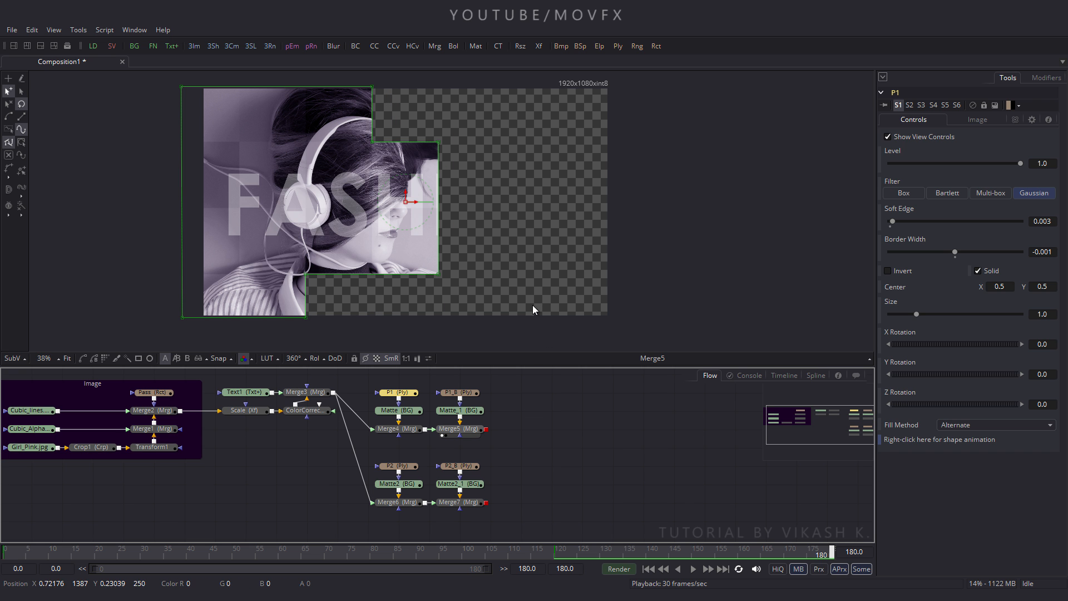
pyautogui.scroll(6, 433, 168)
pyautogui.scroll(-3, 433, 168)
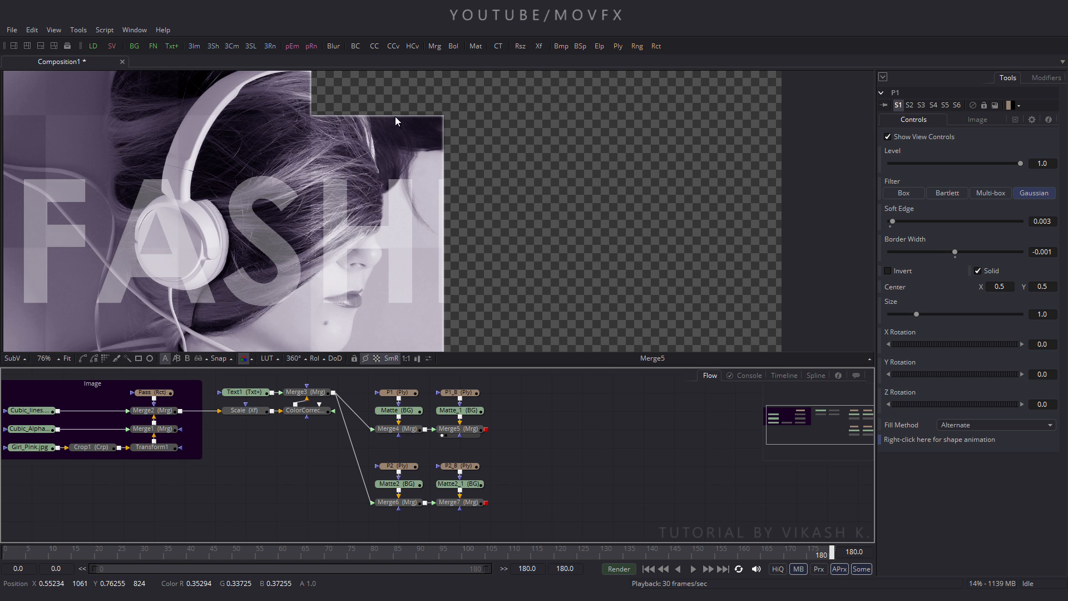
pyautogui.scroll(1, 472, 146)
pyautogui.moveTo(474, 145); pyautogui.dragTo(527, 266)
pyautogui.scroll(-2, 532, 234)
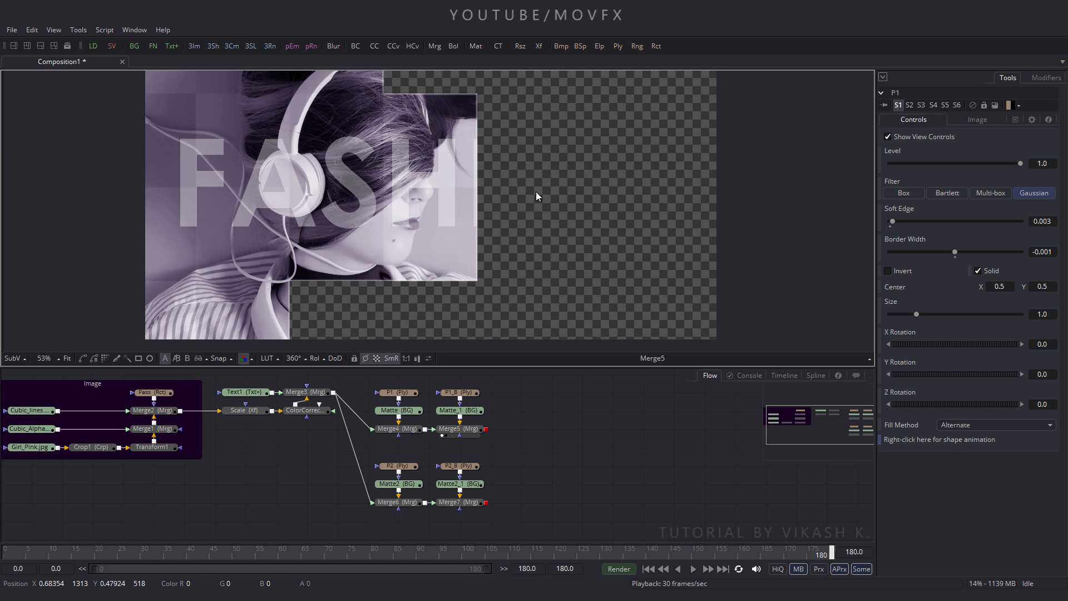
pyautogui.scroll(-1, 554, 482)
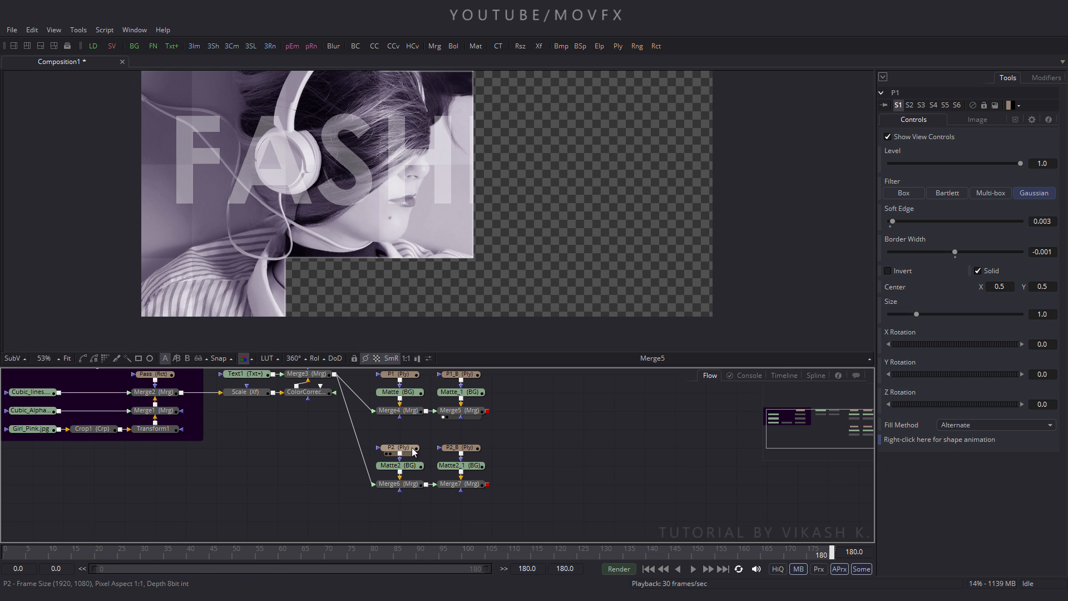
# - Set the P2 polygon's border width to -0.001 and soft edge to 0.003, and display Merge7
pyautogui.click(412, 450)
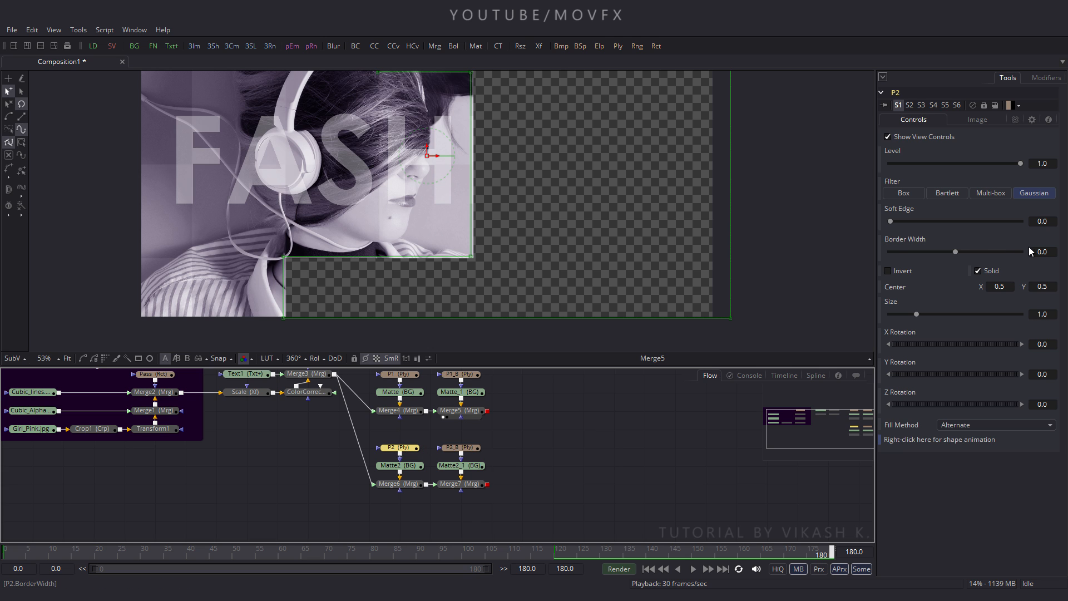
pyautogui.click(1042, 251)
pyautogui.write('-')
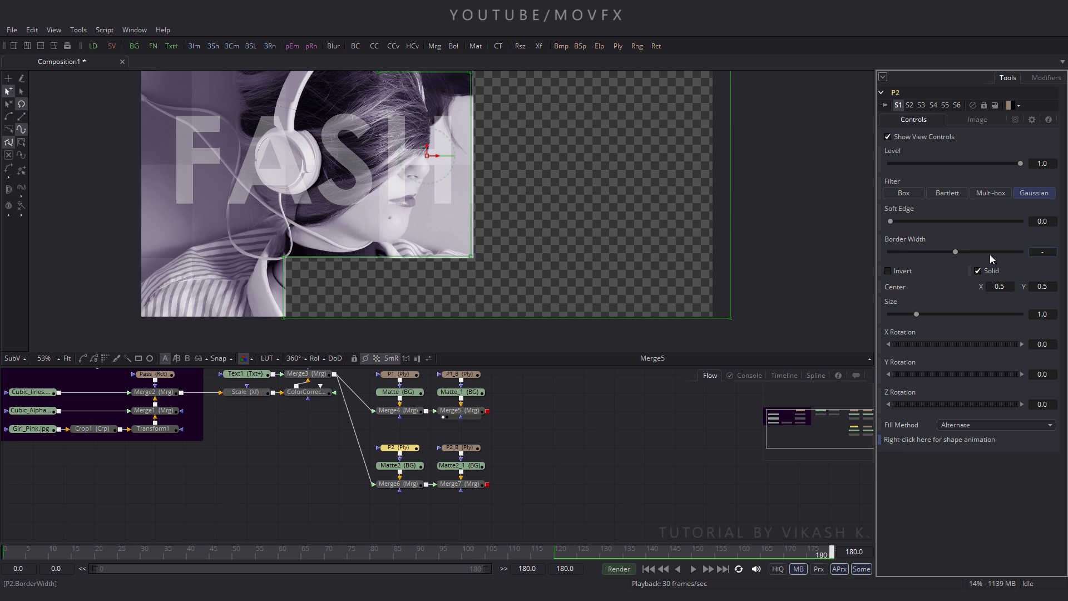
pyautogui.write('0.001')
pyautogui.press('Tab')
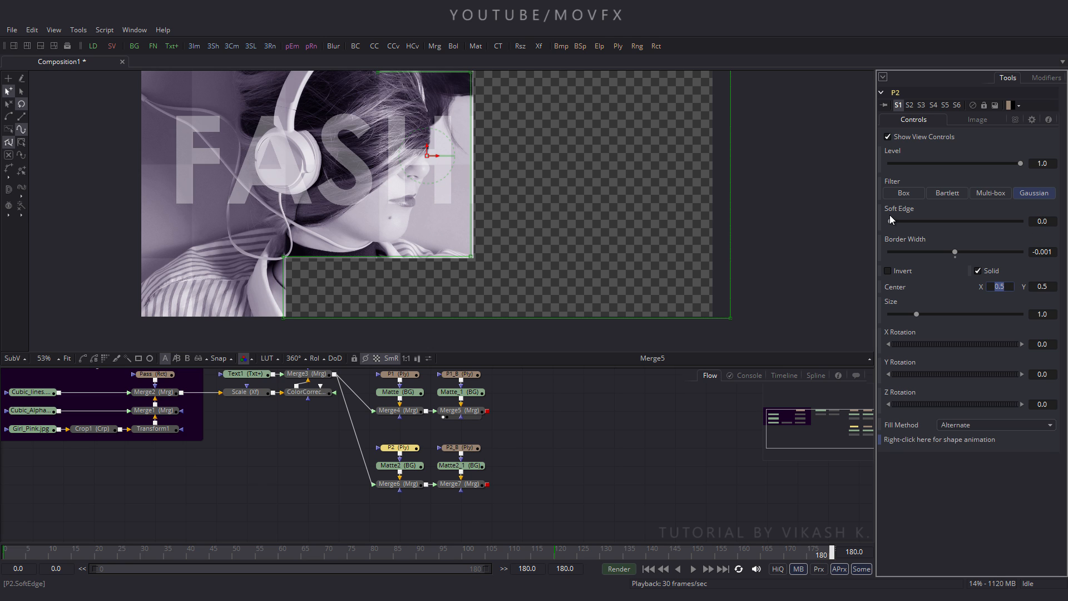
pyautogui.moveTo(1049, 222); pyautogui.dragTo(1013, 218)
pyautogui.write('0.003')
pyautogui.press('Tab')
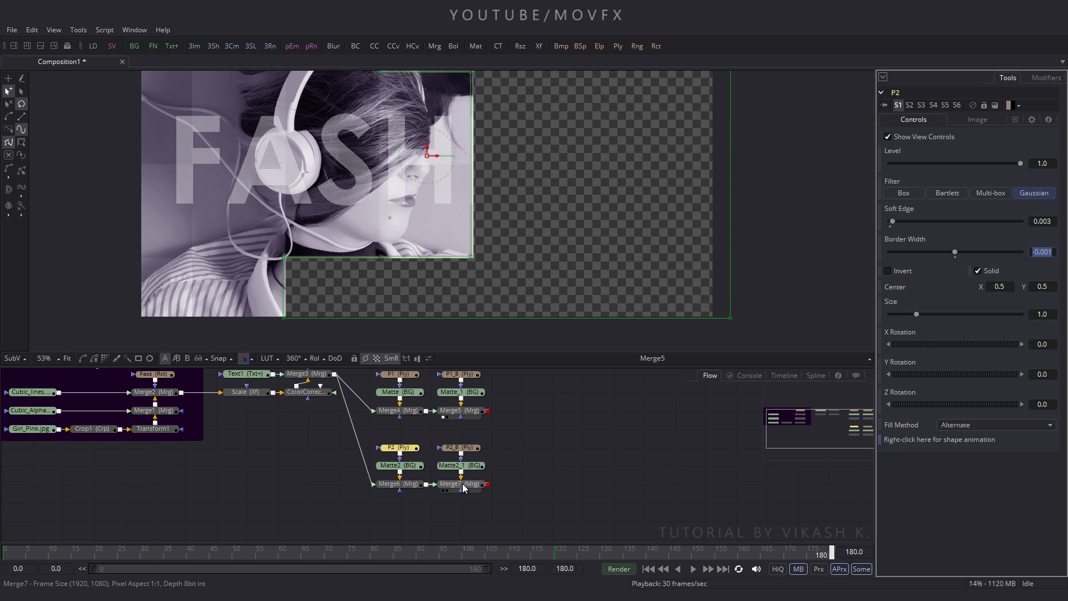
pyautogui.moveTo(466, 489); pyautogui.dragTo(495, 229)
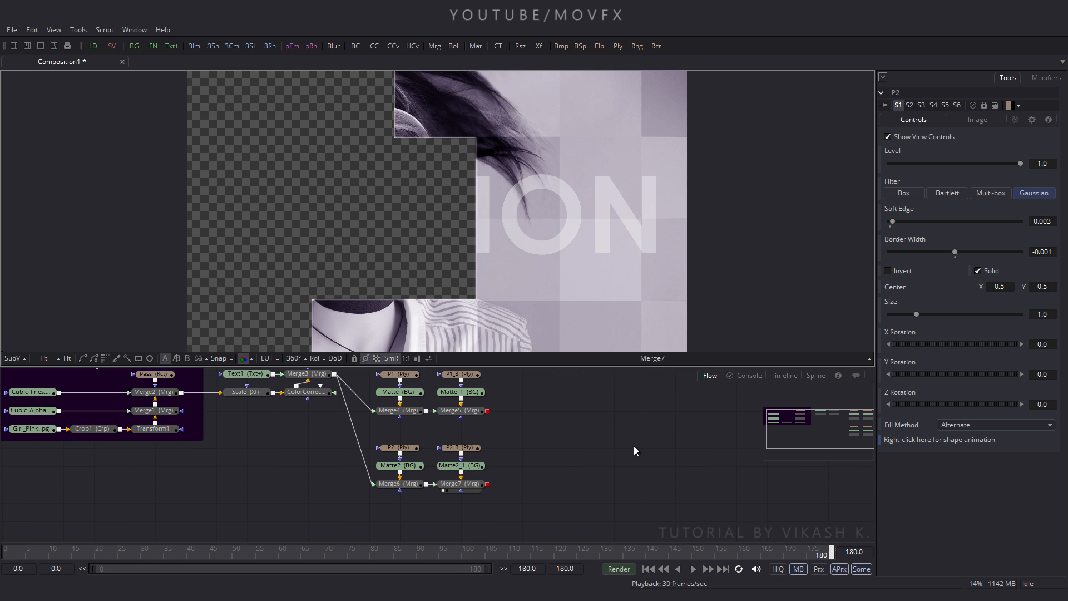
# - Add a Shadow node after Merge5 and display it in the viewer
pyautogui.moveTo(605, 460); pyautogui.dragTo(506, 440)
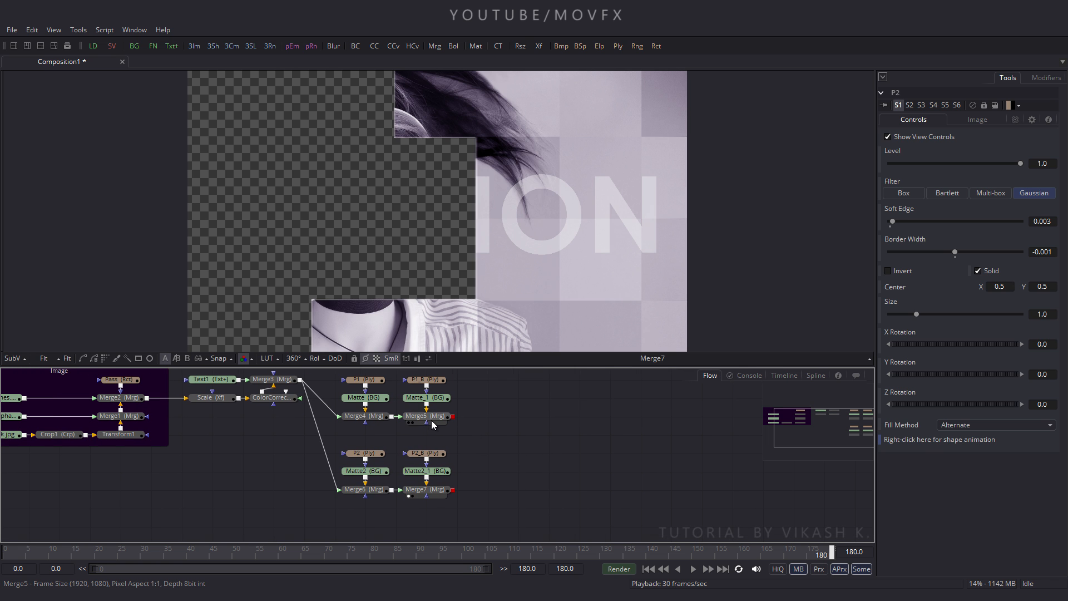
pyautogui.click(445, 418)
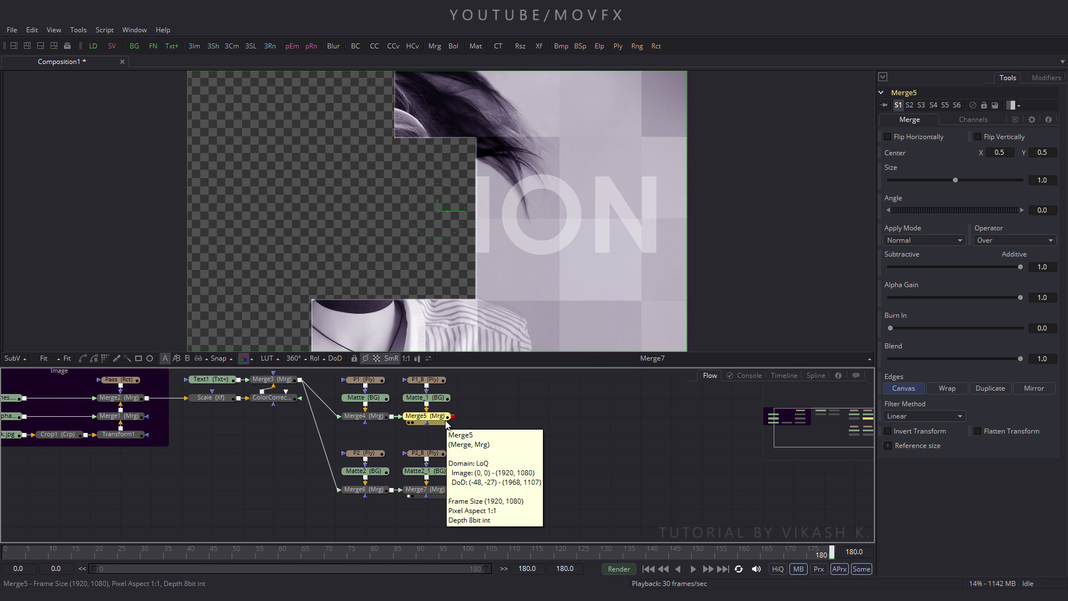
pyautogui.hotkey('shift', 'space')
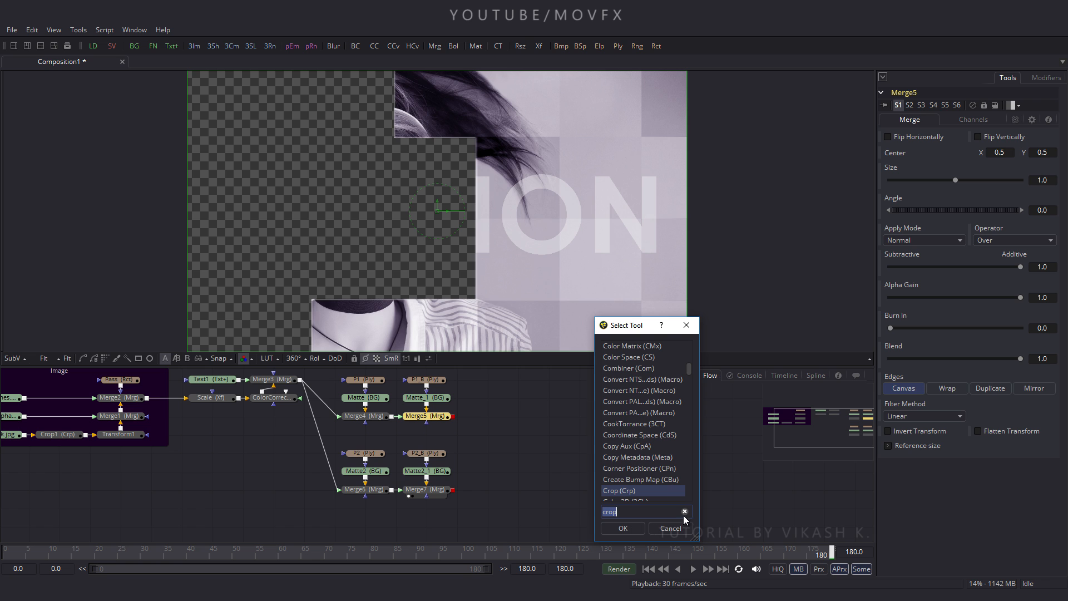
pyautogui.click(685, 512)
pyautogui.write('shad')
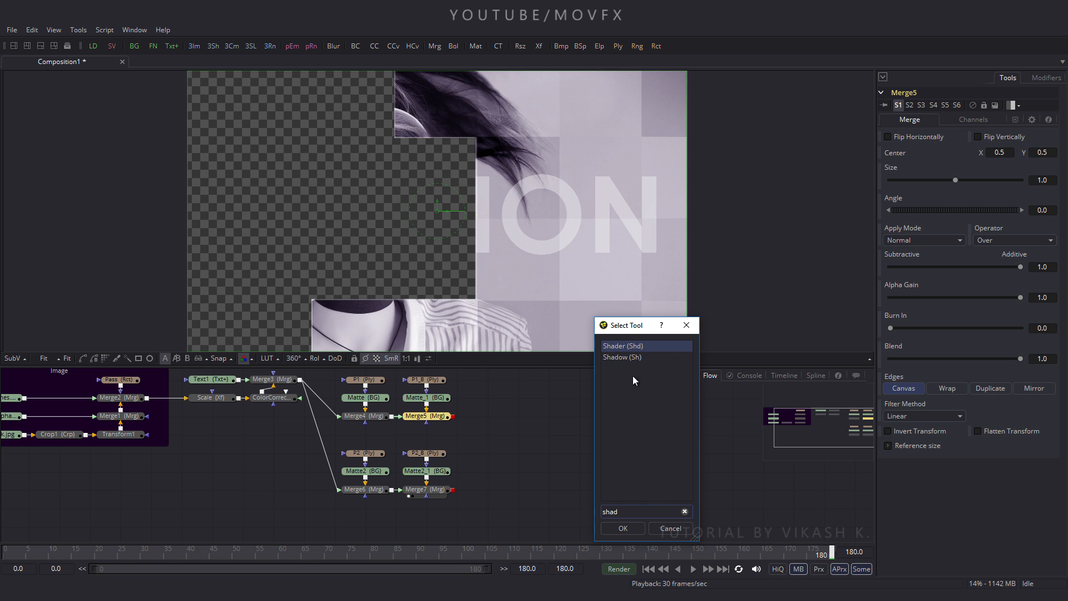
pyautogui.click(605, 359)
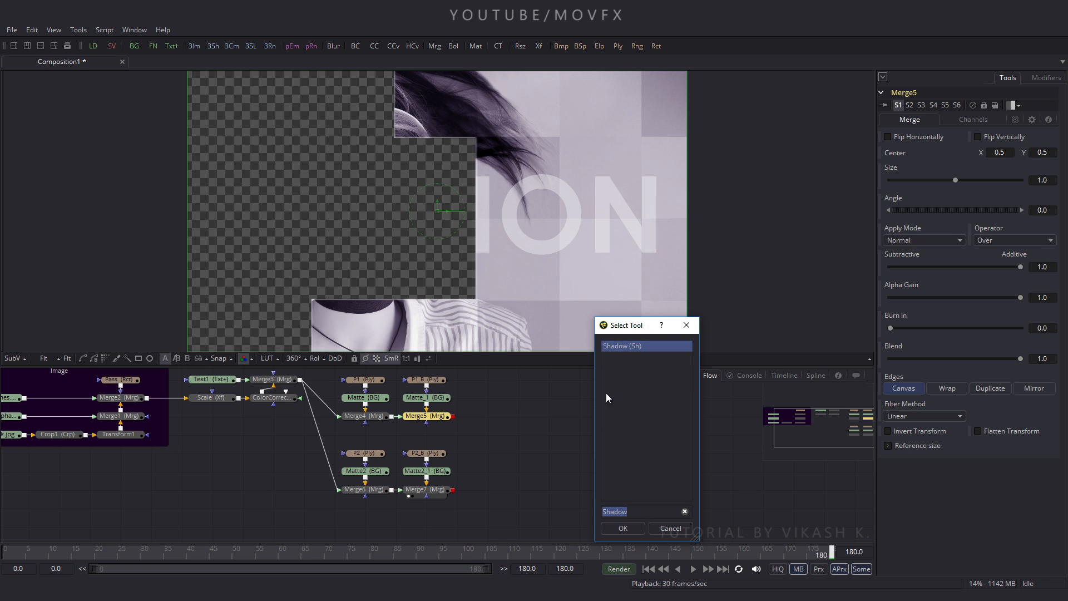
pyautogui.click(626, 531)
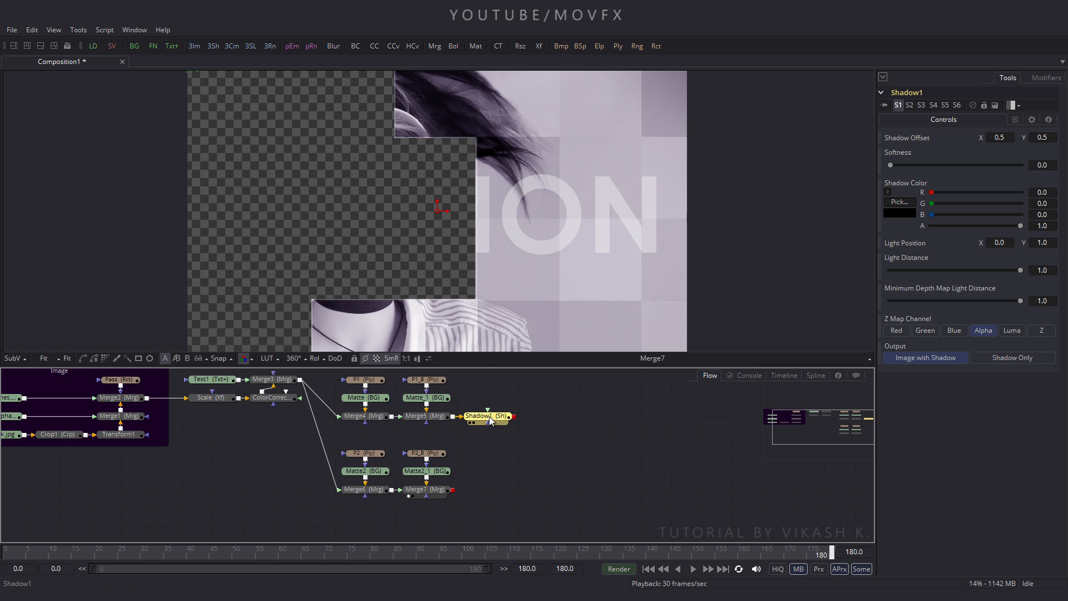
pyautogui.press('1')
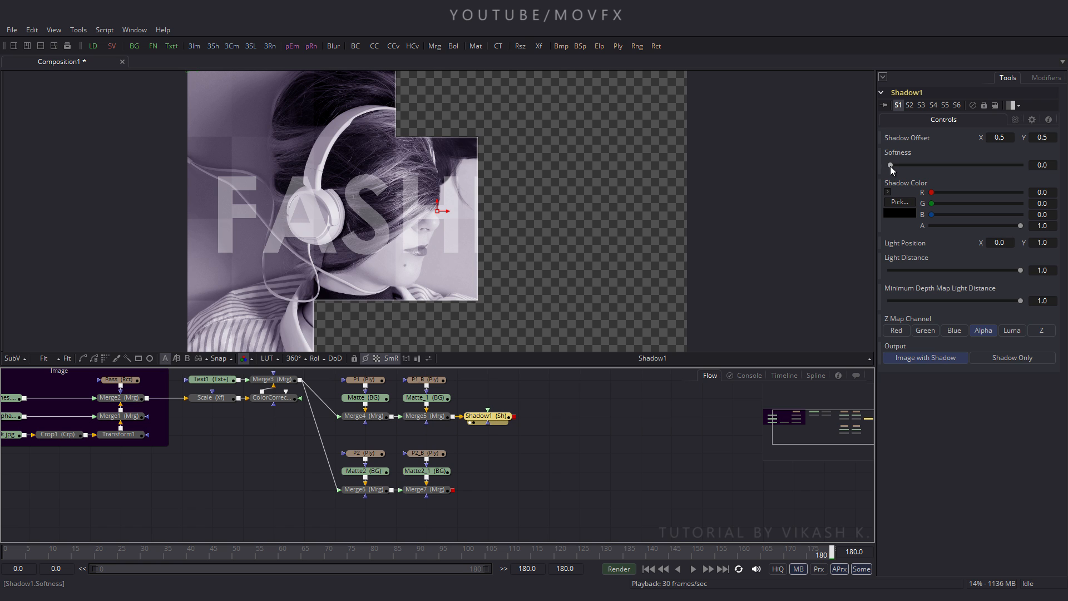
# - Set Shadow1's softness to 0.05 and its blend to 0.7
pyautogui.moveTo(890, 166); pyautogui.dragTo(1012, 165)
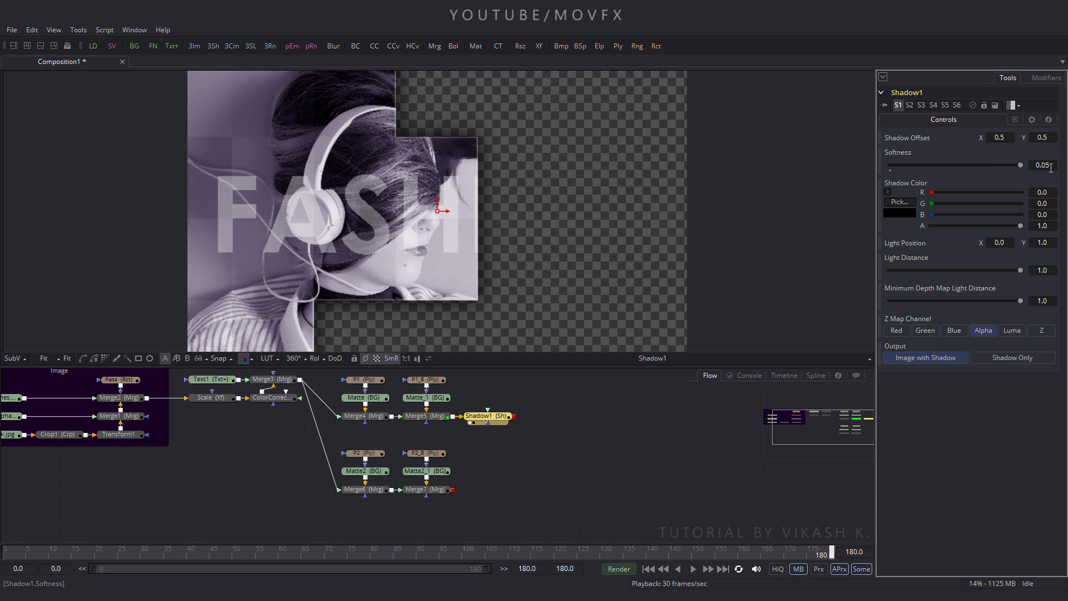
pyautogui.click(1014, 121)
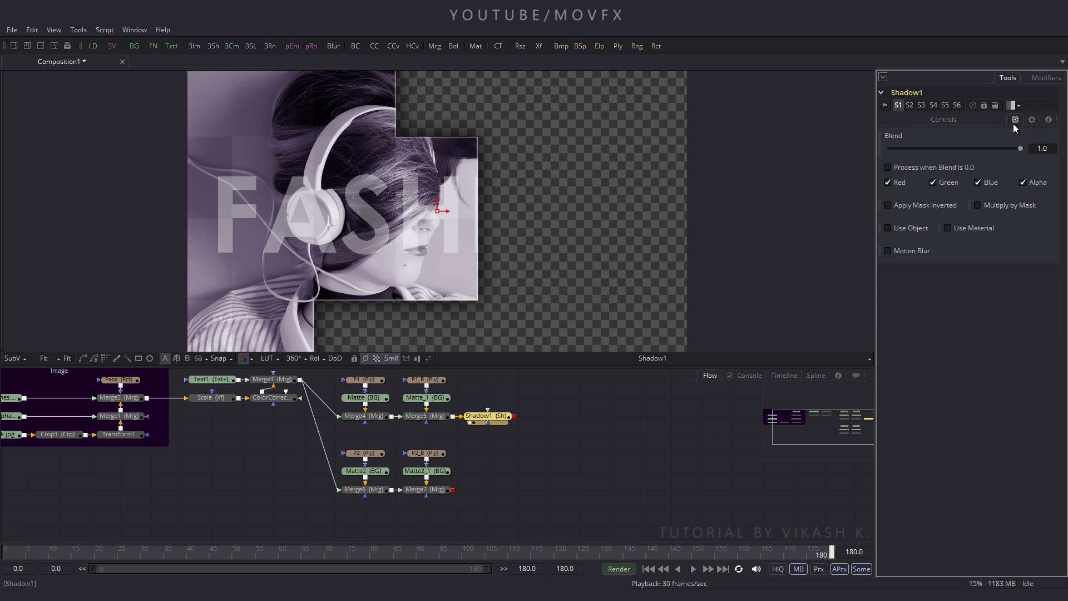
pyautogui.click(1042, 148)
pyautogui.write('0.7')
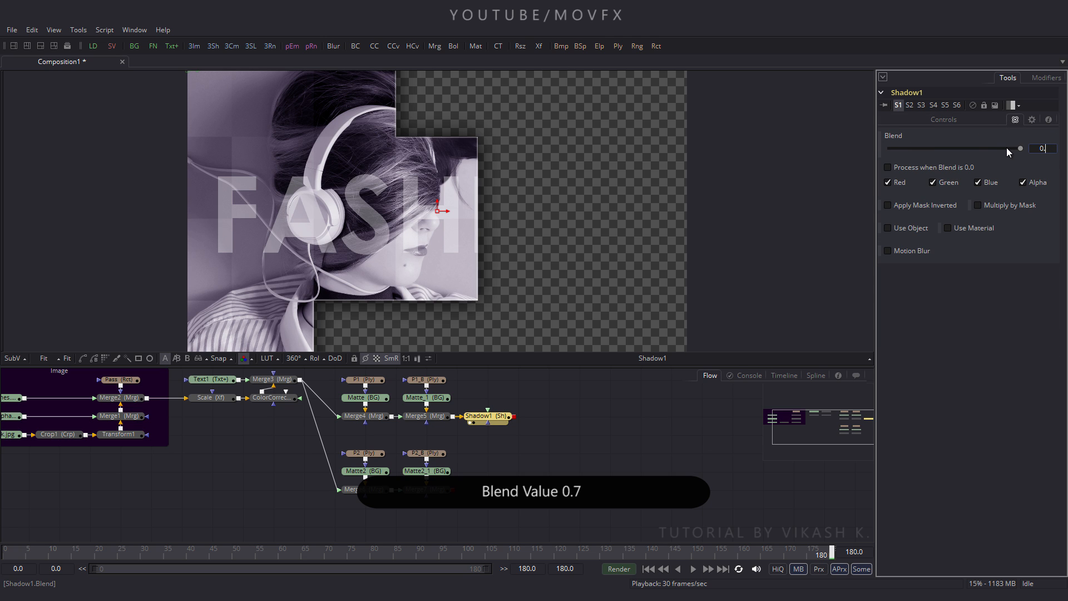
pyautogui.press('Return')
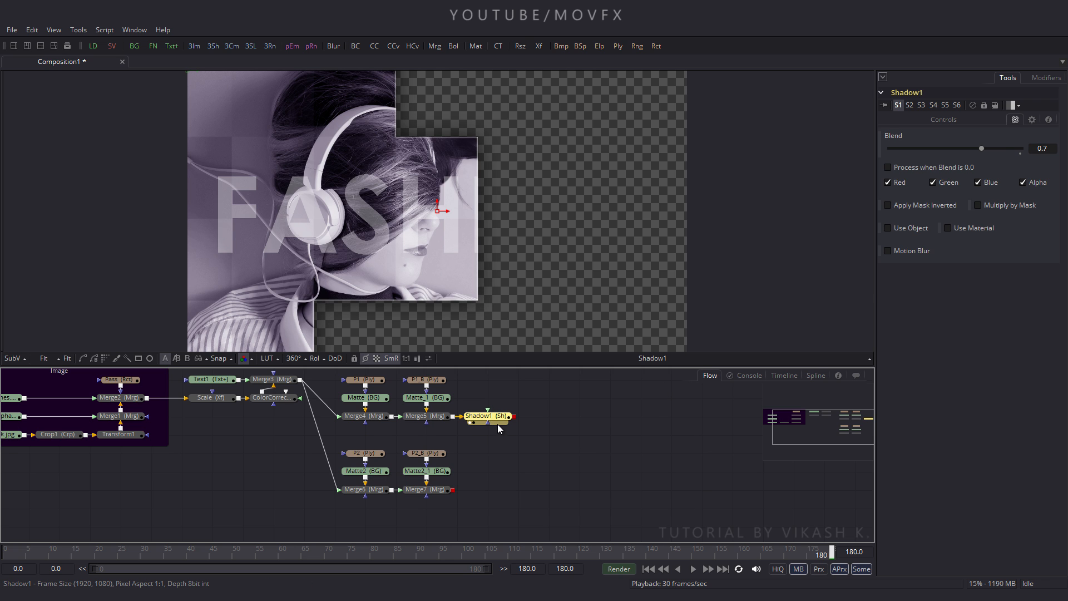
# - Paste a copy of Shadow1, connect it after Merge7 and display it
pyautogui.click(581, 462)
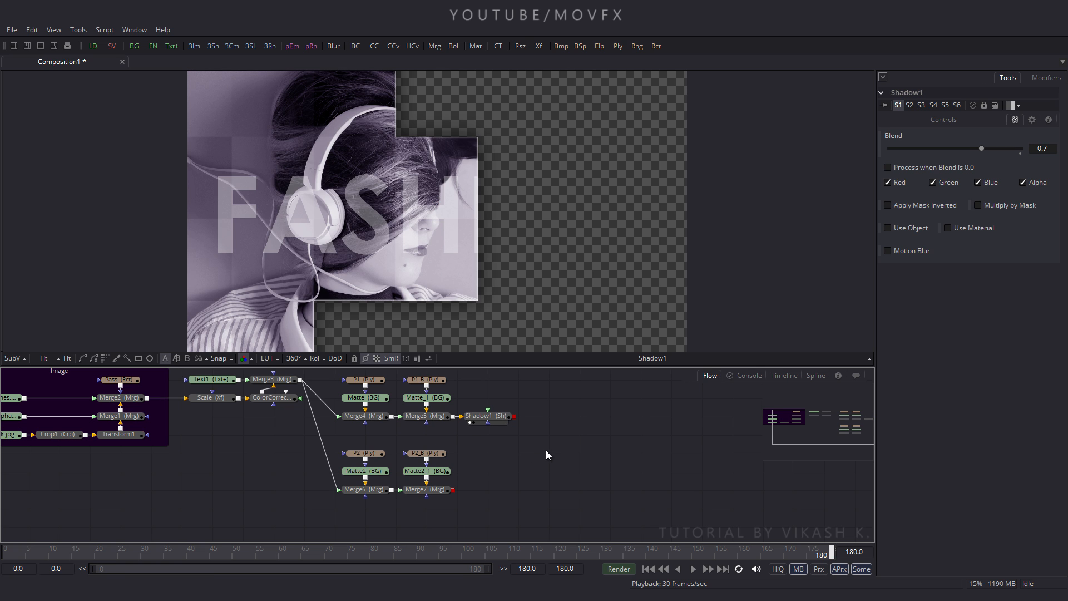
pyautogui.hotkey('ctrl', 'v')
pyautogui.moveTo(584, 459); pyautogui.dragTo(491, 492)
pyautogui.press('1')
pyautogui.click(558, 482)
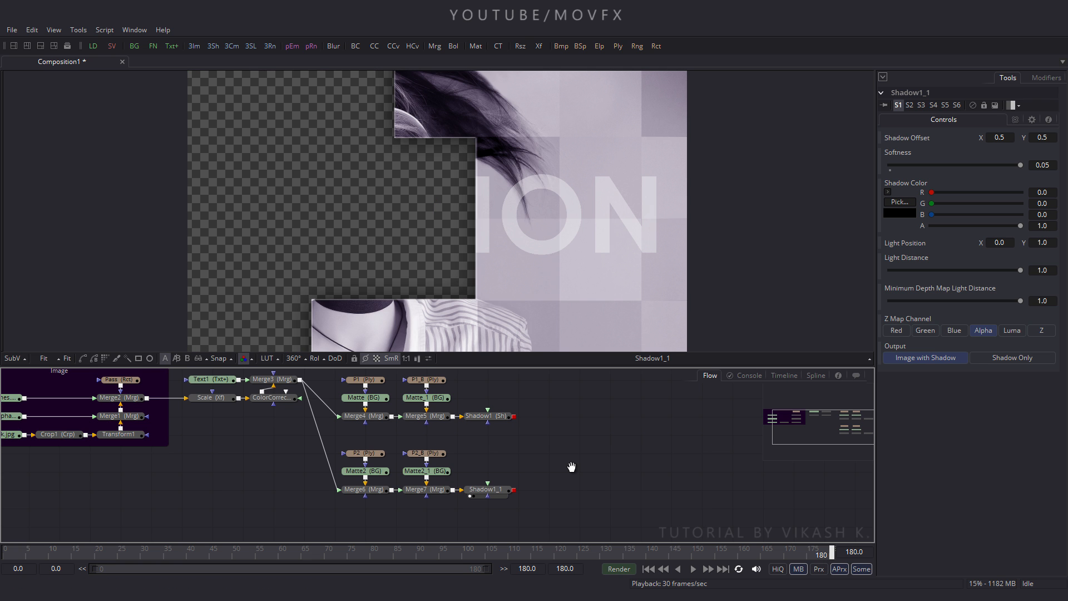
# - Add an underlay behind the first half's nodes, from P1 to Shadow1, and rename it M1
pyautogui.moveTo(572, 468); pyautogui.dragTo(562, 481)
pyautogui.moveTo(322, 376); pyautogui.dragTo(519, 448)
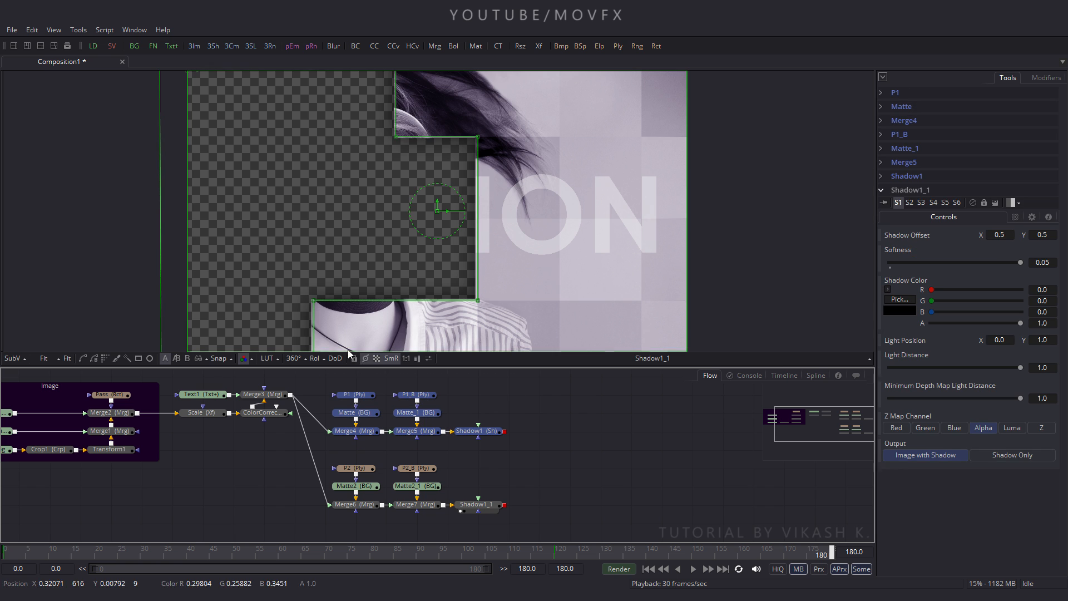
pyautogui.click(78, 29)
pyautogui.moveTo(109, 161)
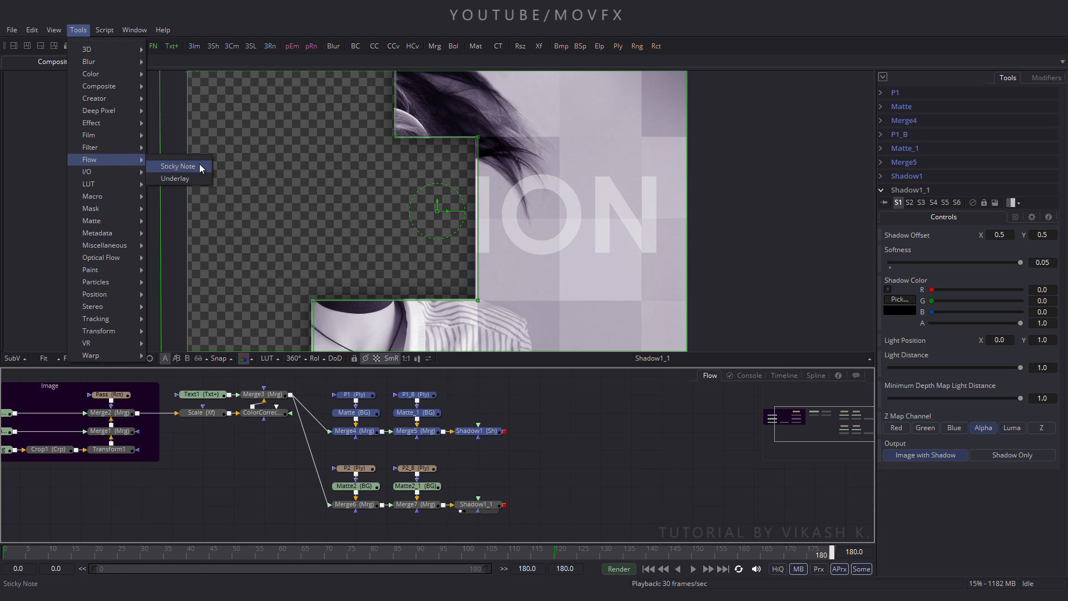
pyautogui.click(194, 178)
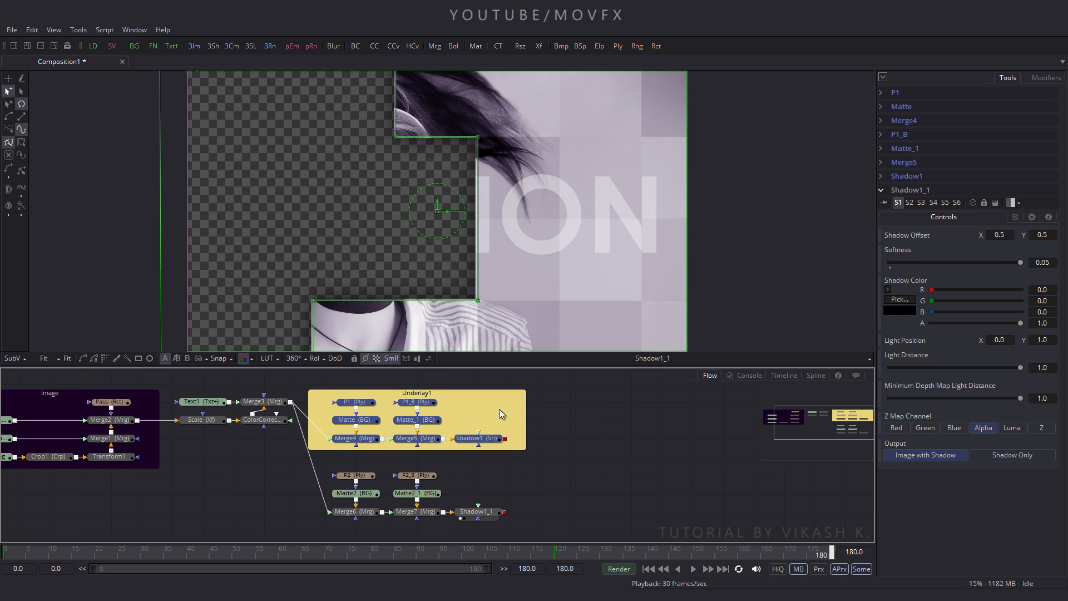
pyautogui.click(499, 424)
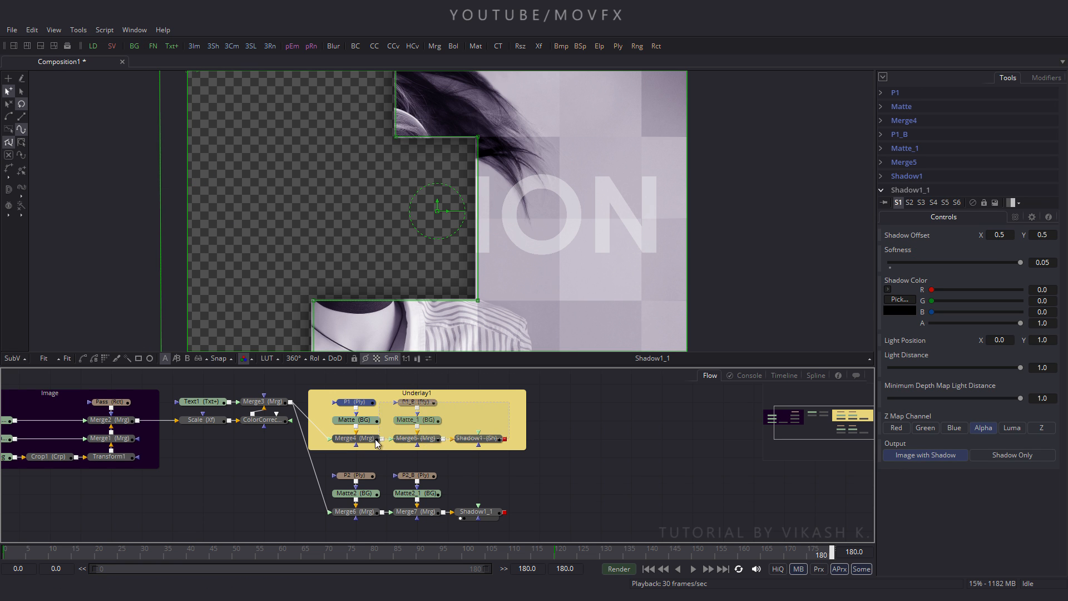
pyautogui.rightClick(497, 396)
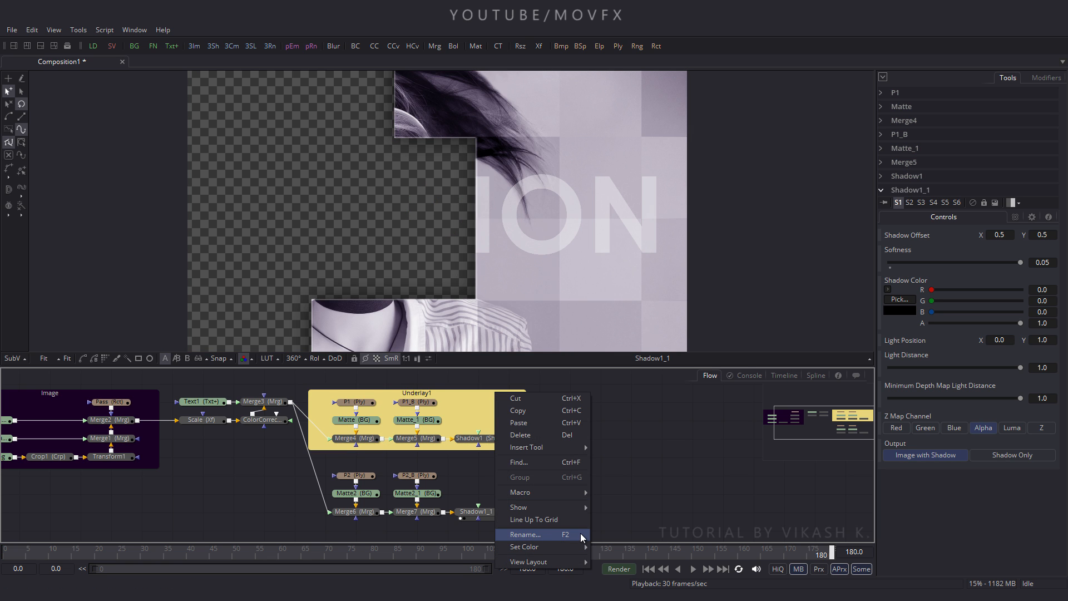
pyautogui.click(529, 536)
pyautogui.press('BackSpace')
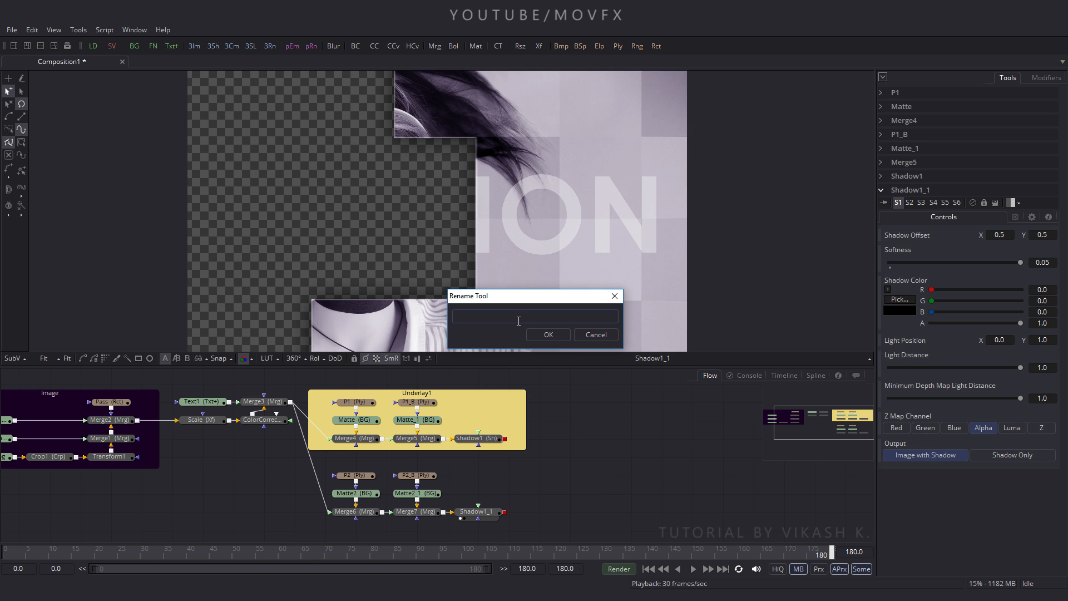
pyautogui.press('Return')
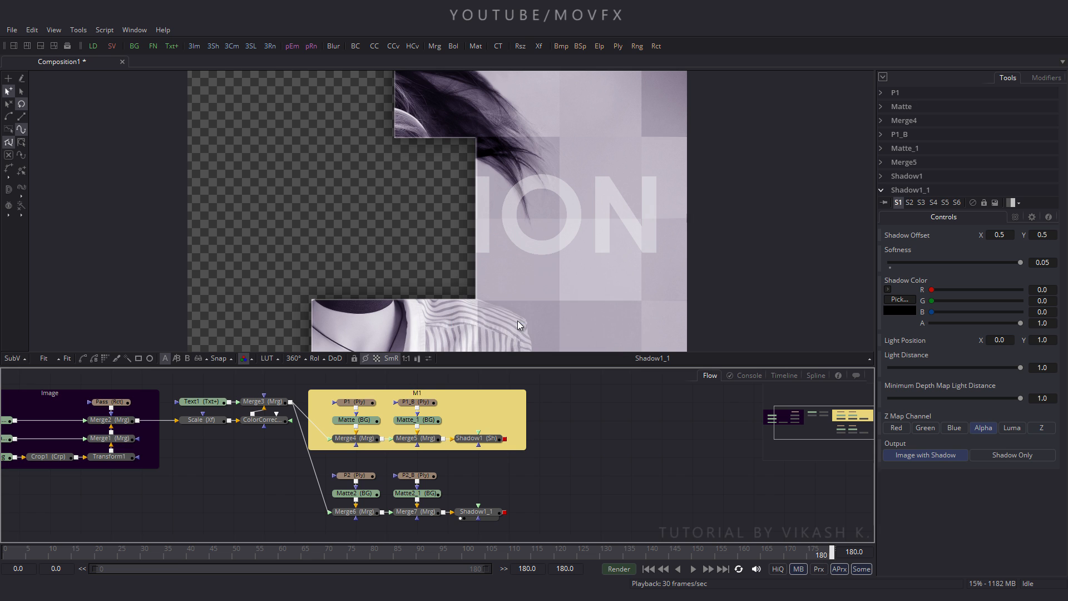
# - Set the M1 underlay's tile color to a very dark olive
pyautogui.rightClick(504, 396)
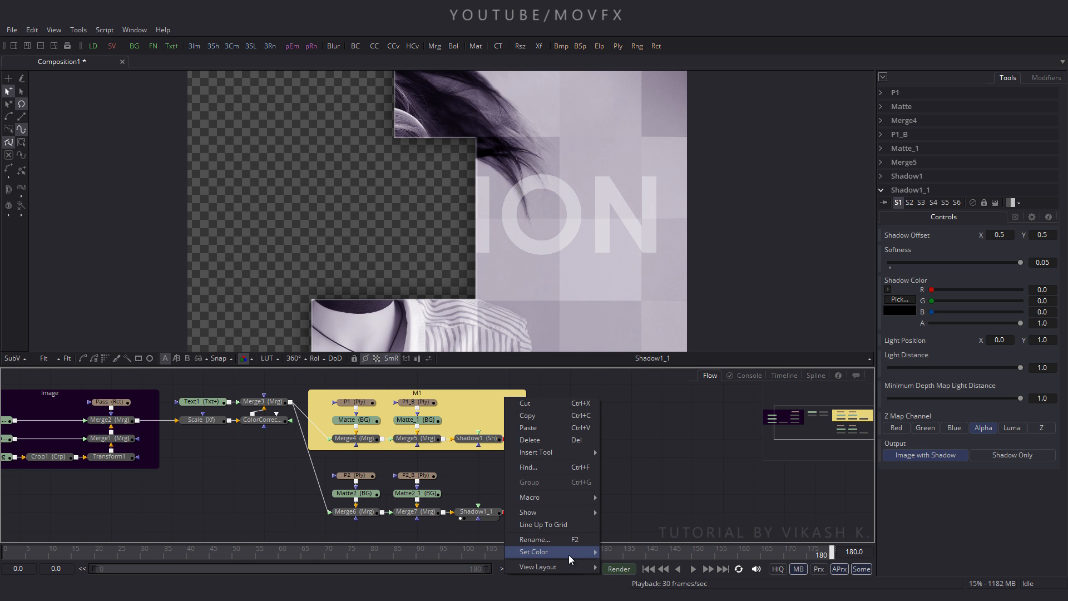
pyautogui.moveTo(568, 552)
pyautogui.click(618, 563)
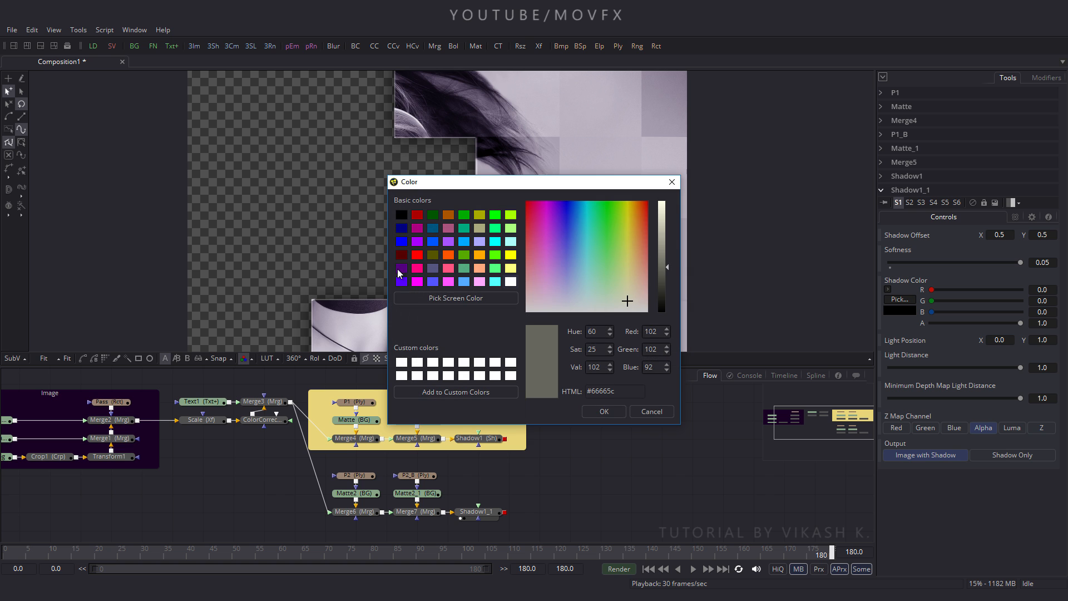
pyautogui.moveTo(667, 268); pyautogui.dragTo(668, 294)
pyautogui.click(604, 412)
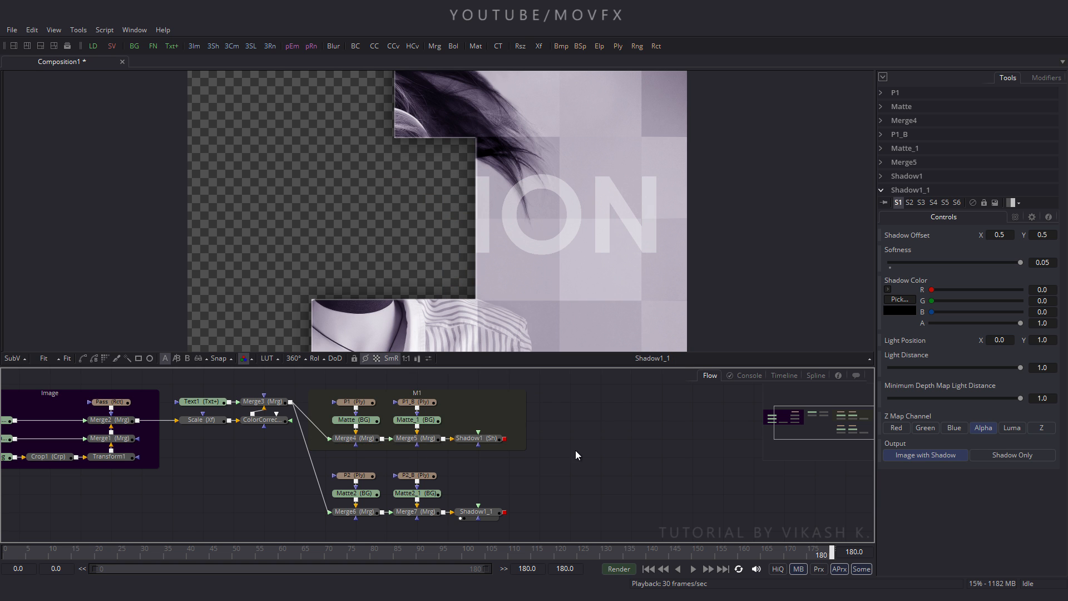
# - Add an underlay behind the second half's nodes, from P2 to Shadow1_1, and rename it M2
pyautogui.moveTo(575, 449); pyautogui.dragTo(546, 433)
pyautogui.moveTo(286, 440); pyautogui.dragTo(495, 523)
pyautogui.click(78, 30)
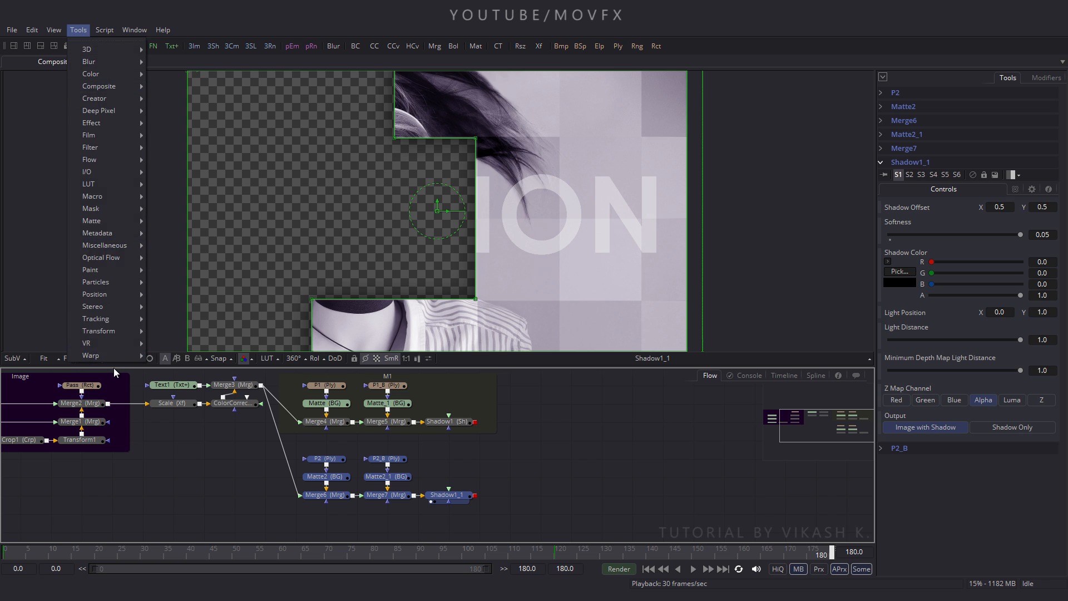
pyautogui.moveTo(97, 162)
pyautogui.click(171, 178)
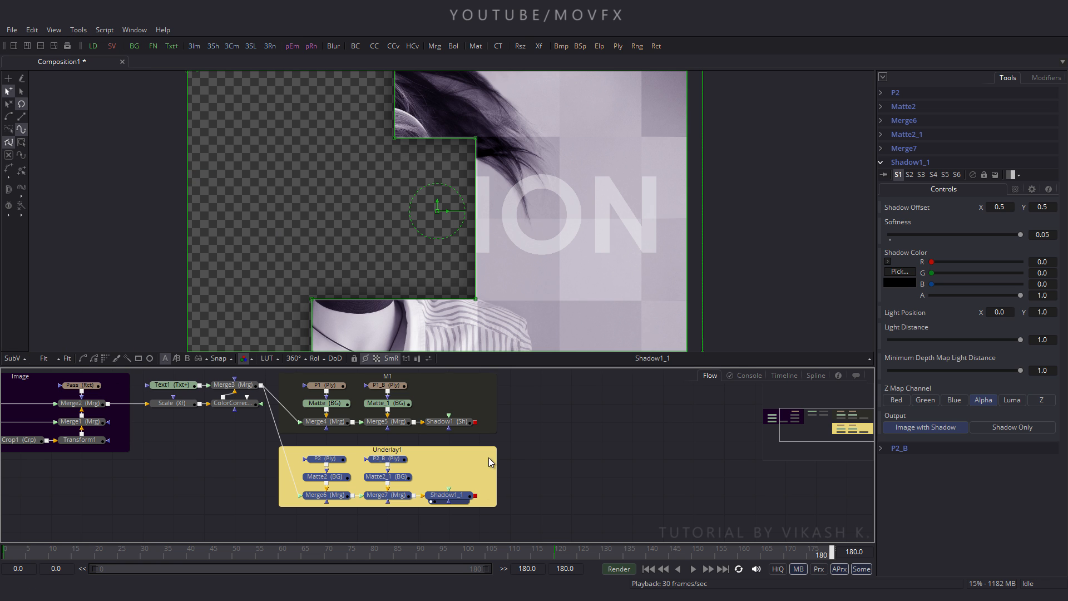
pyautogui.click(488, 457)
pyautogui.rightClick(471, 456)
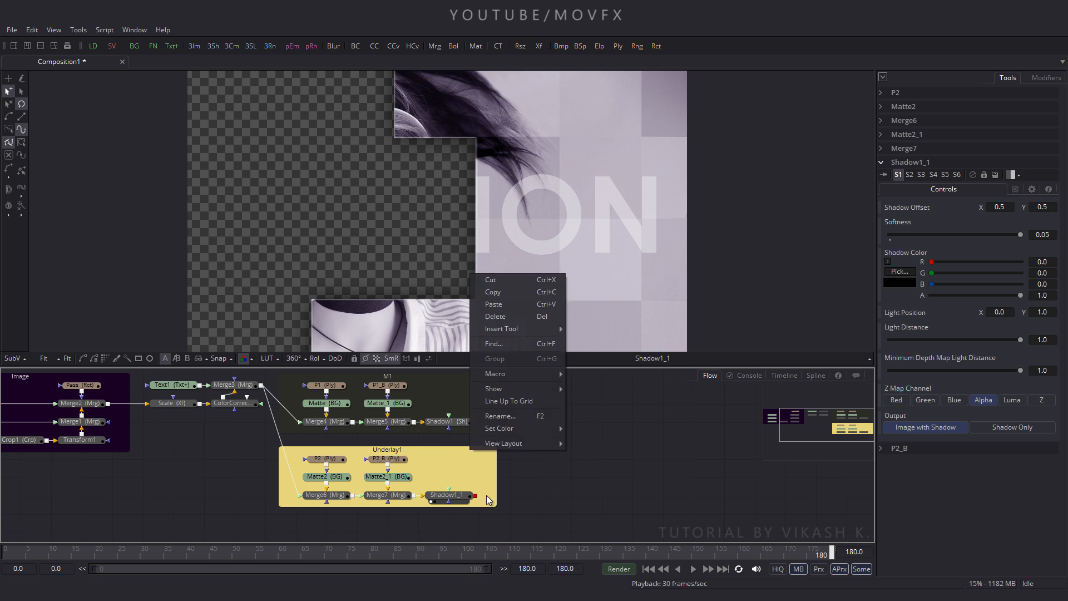
pyautogui.click(505, 413)
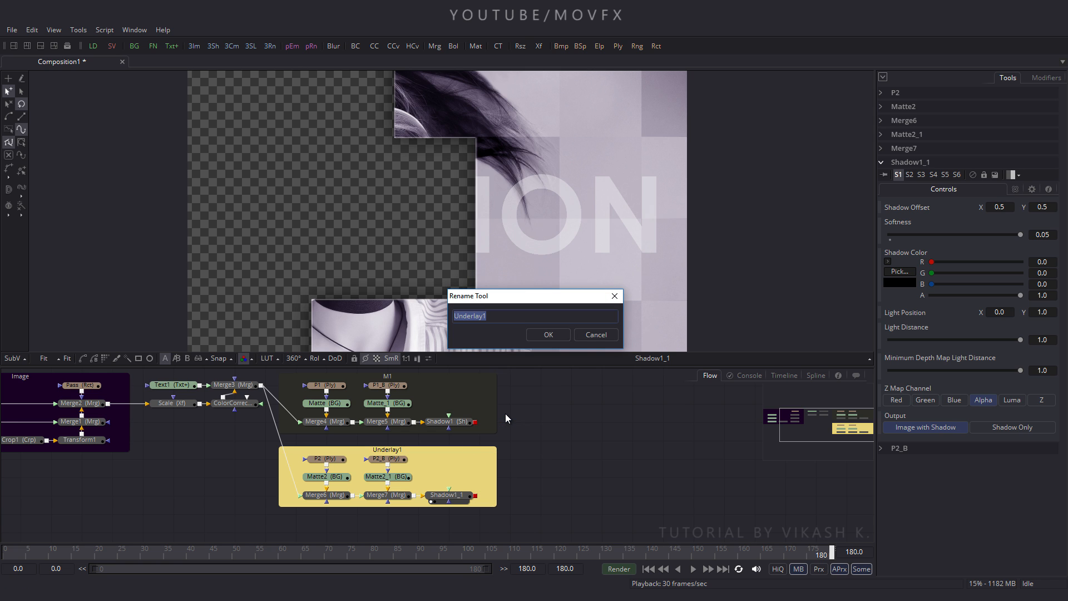
pyautogui.press('BackSpace')
pyautogui.write('M2')
pyautogui.press('Return')
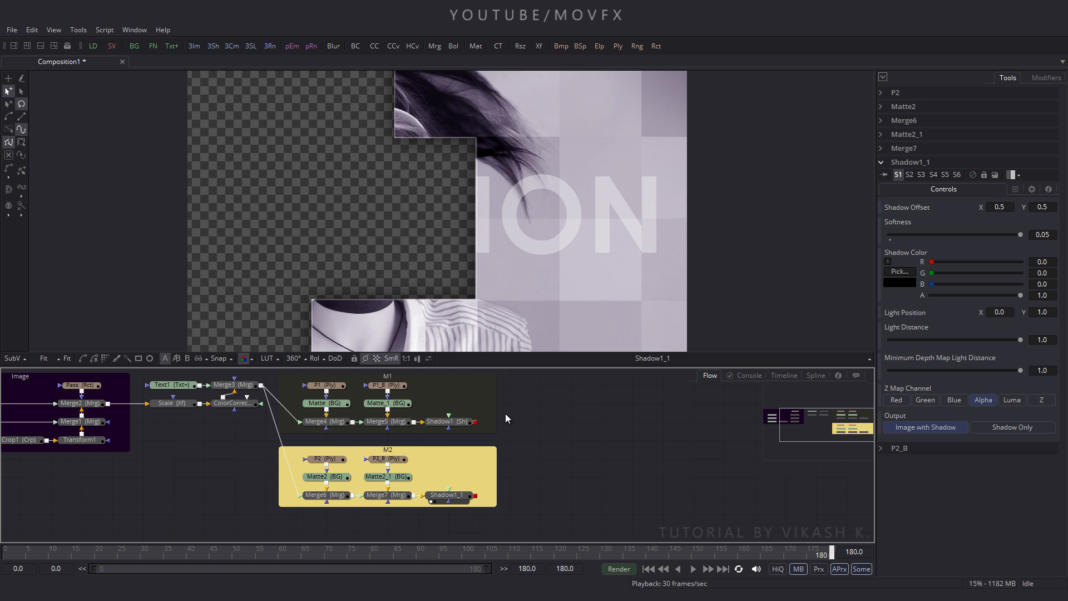
# - Set the M2 underlay's tile color to dark blue #101032
pyautogui.rightClick(448, 450)
pyautogui.moveTo(495, 428)
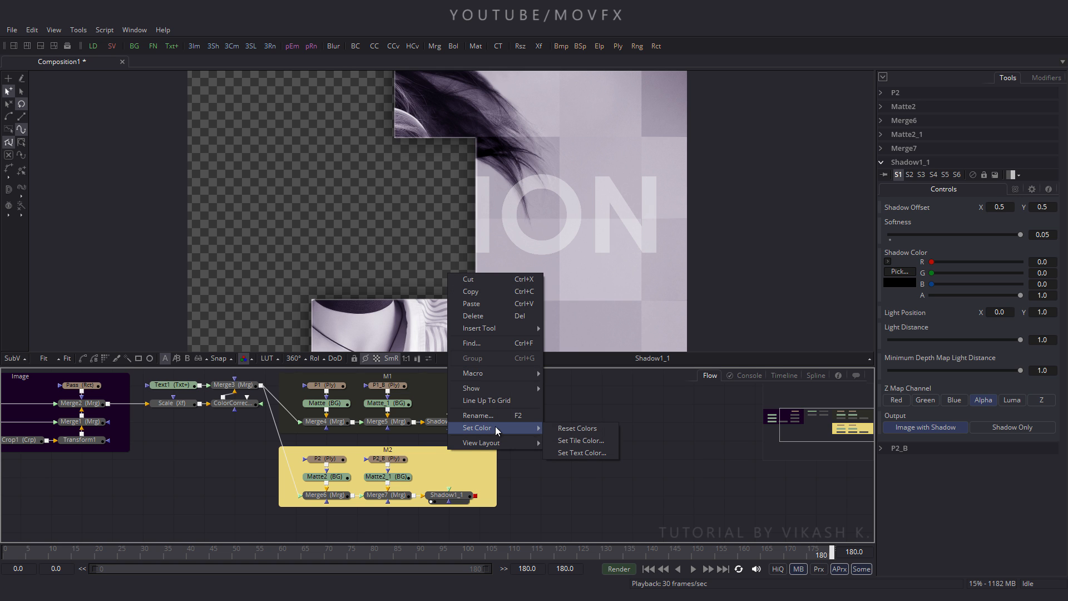
pyautogui.click(593, 441)
pyautogui.click(432, 282)
pyautogui.click(665, 290)
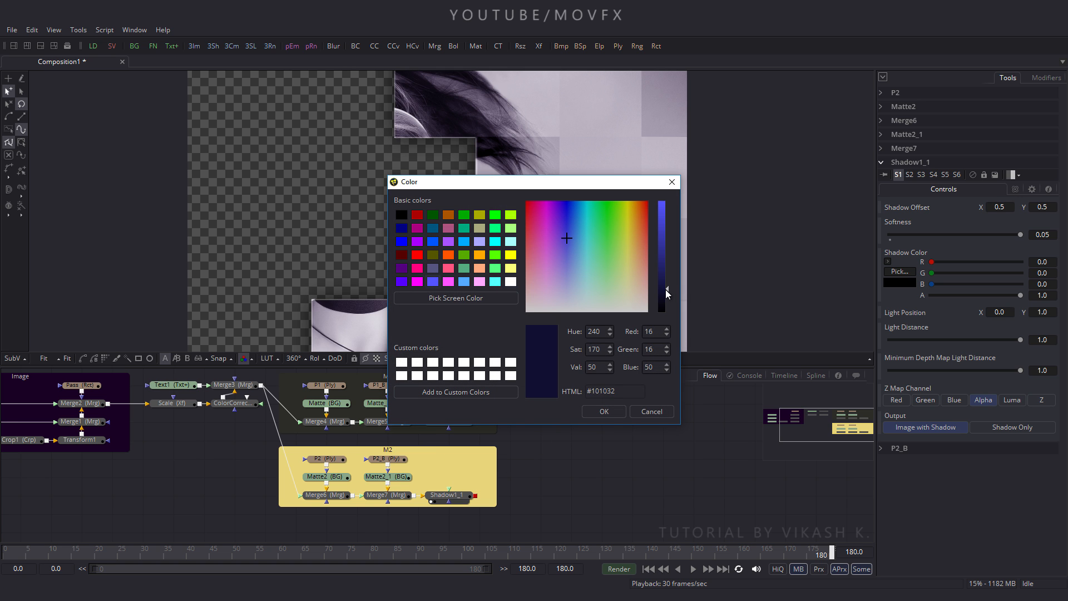
pyautogui.click(604, 412)
# - Enlarge the node area, add a Merge with Shadow1 as background and Shadow1_1 as foreground, and display it
pyautogui.moveTo(597, 395); pyautogui.dragTo(536, 401)
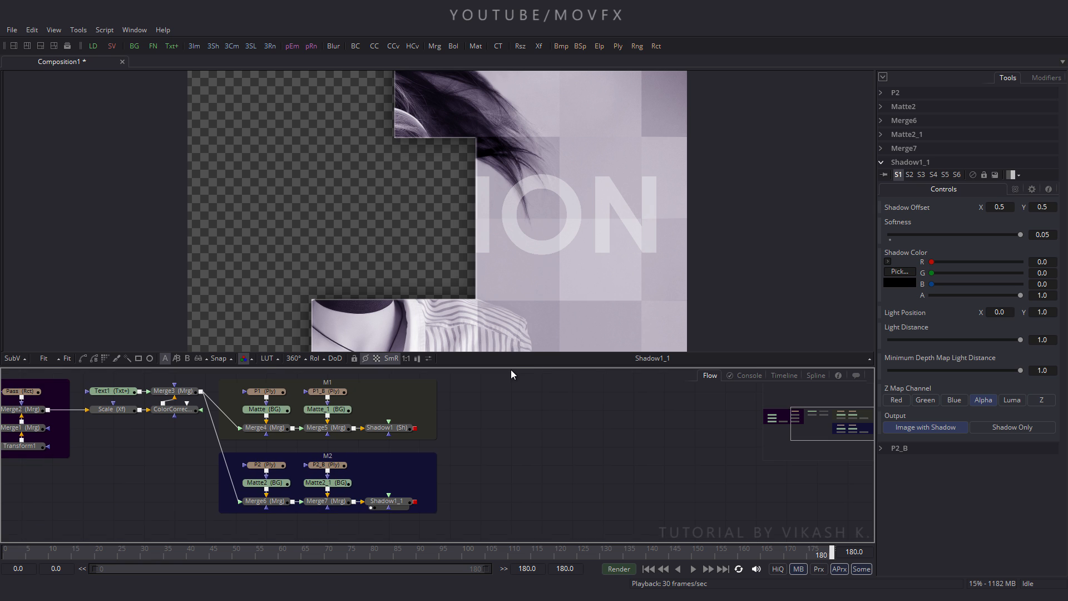
pyautogui.moveTo(510, 367); pyautogui.dragTo(506, 297)
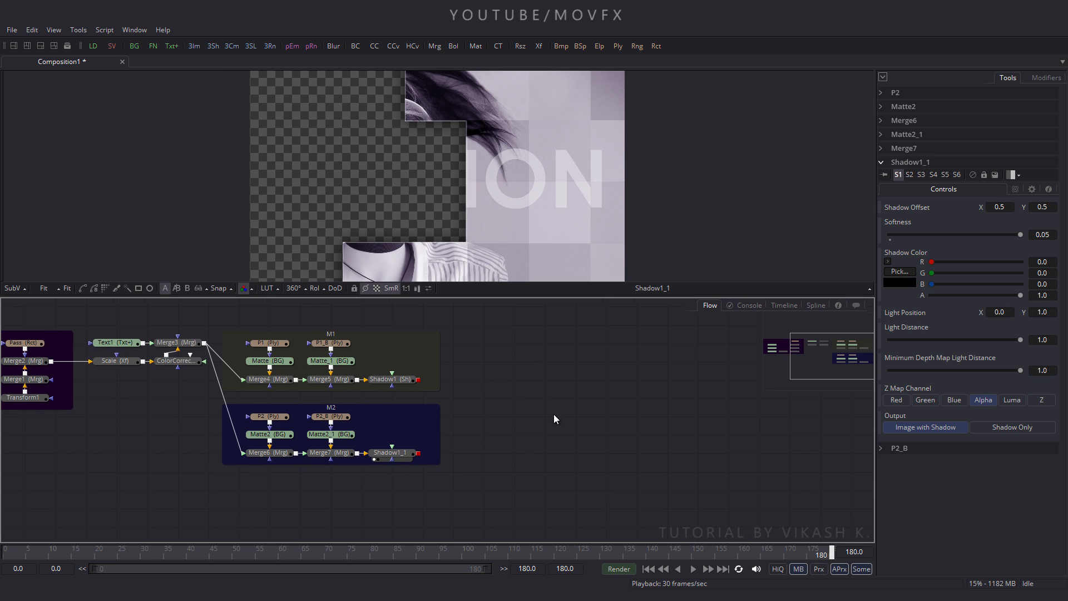
pyautogui.click(434, 46)
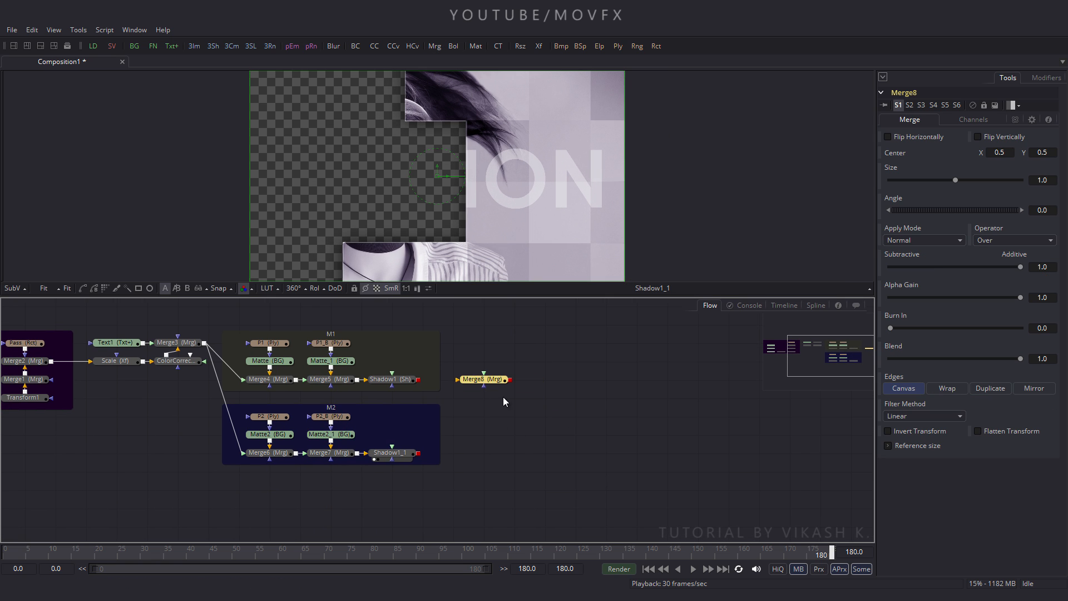
pyautogui.moveTo(484, 377); pyautogui.dragTo(418, 452)
pyautogui.moveTo(486, 378); pyautogui.dragTo(418, 379)
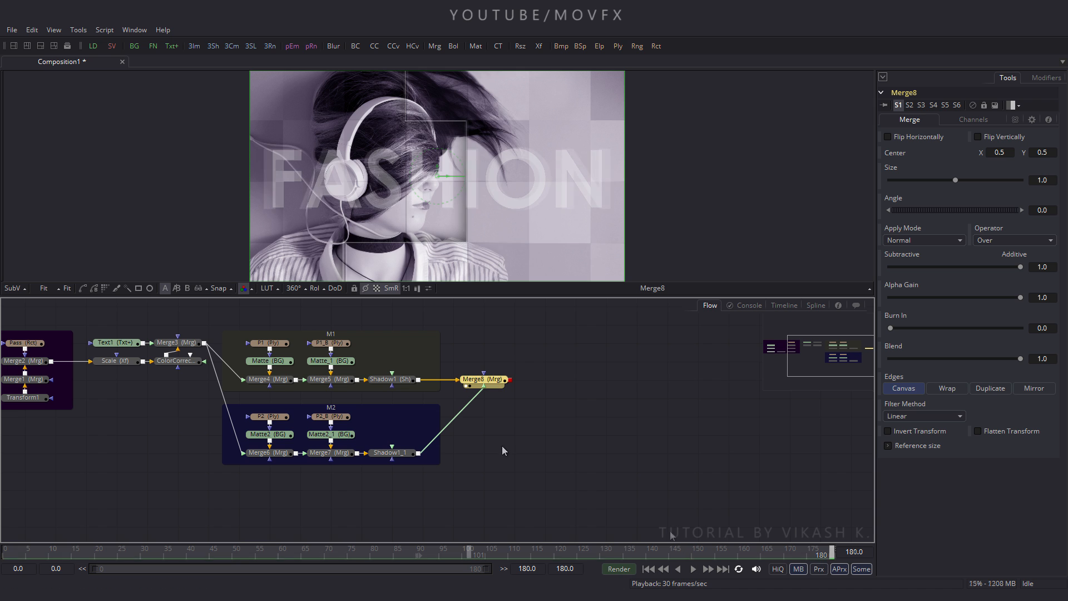
# - Copy the M1 underlay with all its nodes and paste it below M2
pyautogui.scroll(-1, 616, 479)
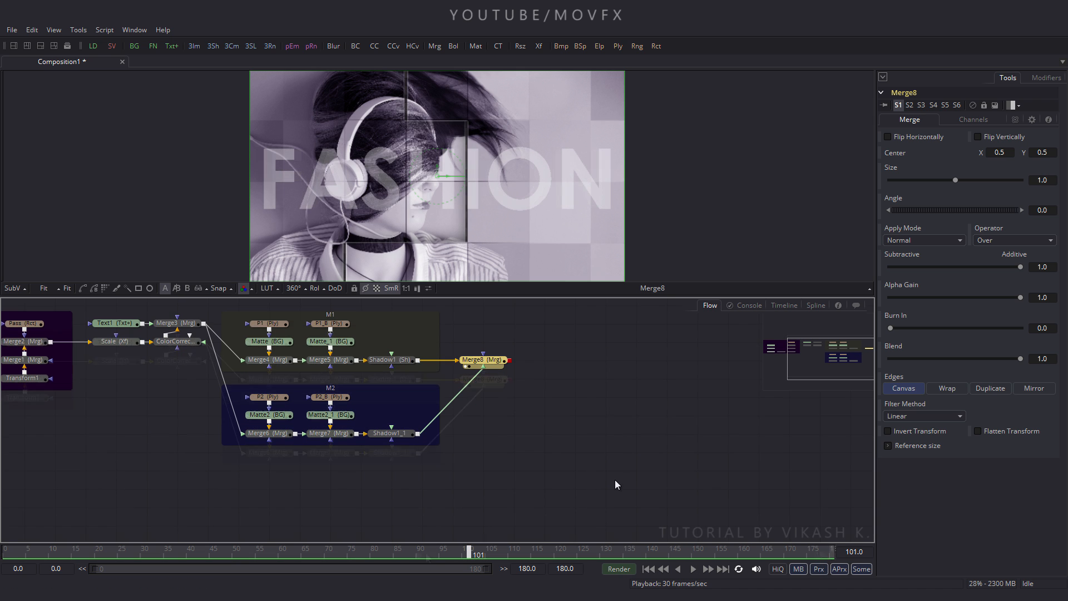
pyautogui.moveTo(611, 453); pyautogui.dragTo(617, 456)
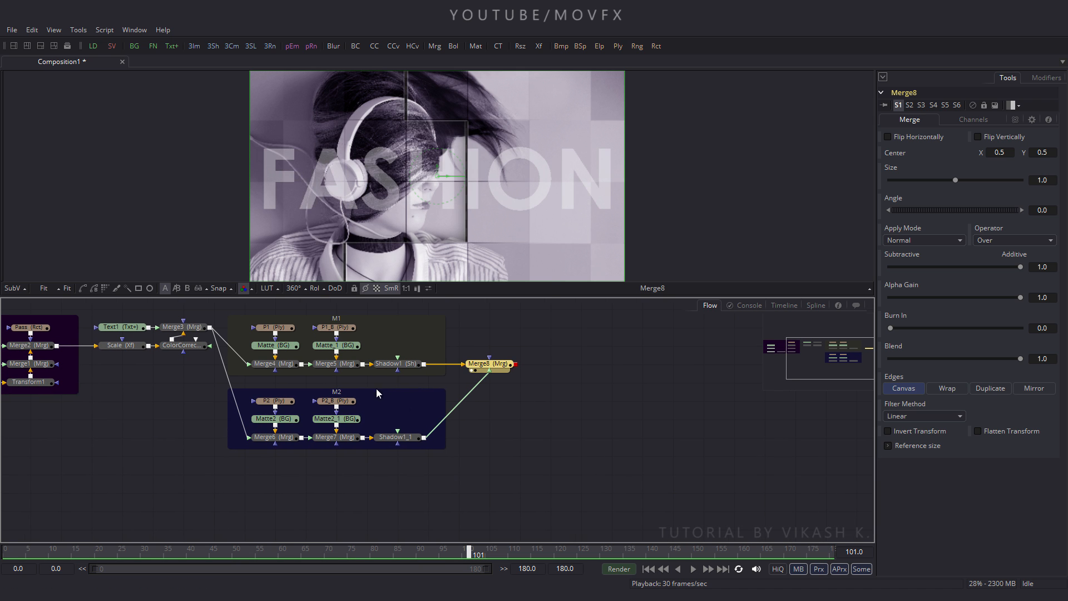
pyautogui.click(309, 323)
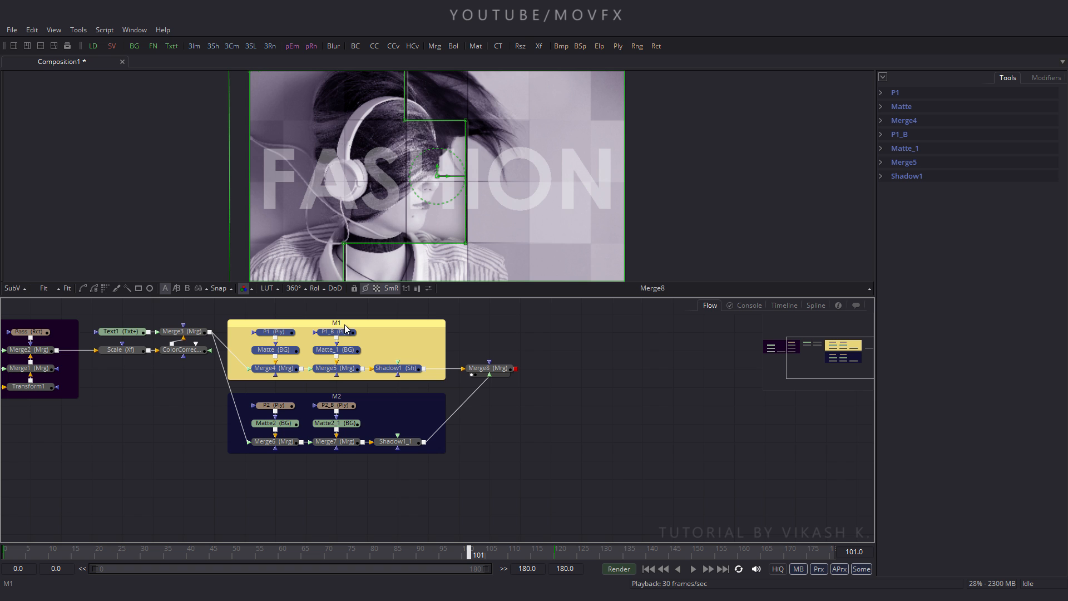
pyautogui.scroll(-5, 565, 420)
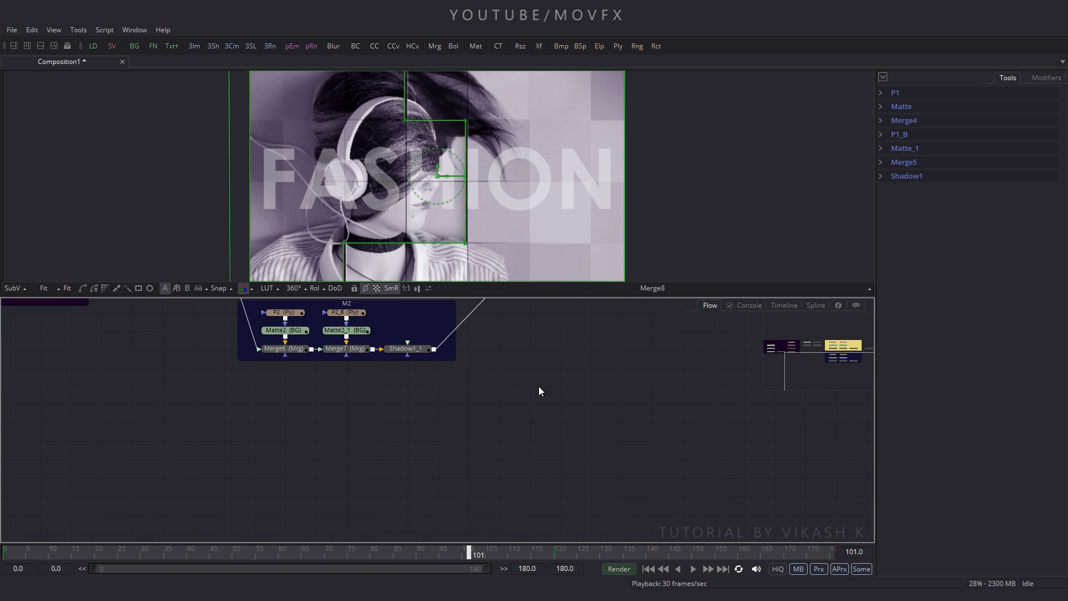
pyautogui.click(302, 453)
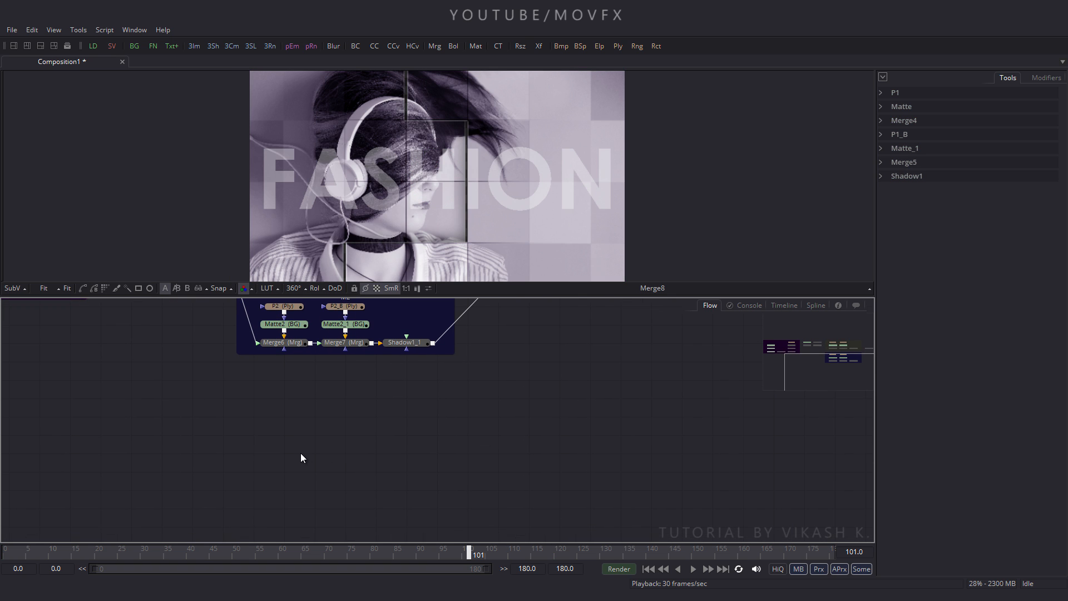
pyautogui.hotkey('ctrl', 'v')
pyautogui.moveTo(527, 428); pyautogui.dragTo(531, 428)
# - Move the copied nodes slightly lower inside the M1_1 underlay
pyautogui.moveTo(256, 370); pyautogui.dragTo(432, 444)
pyautogui.moveTo(409, 425); pyautogui.dragTo(410, 444)
pyautogui.click(413, 410)
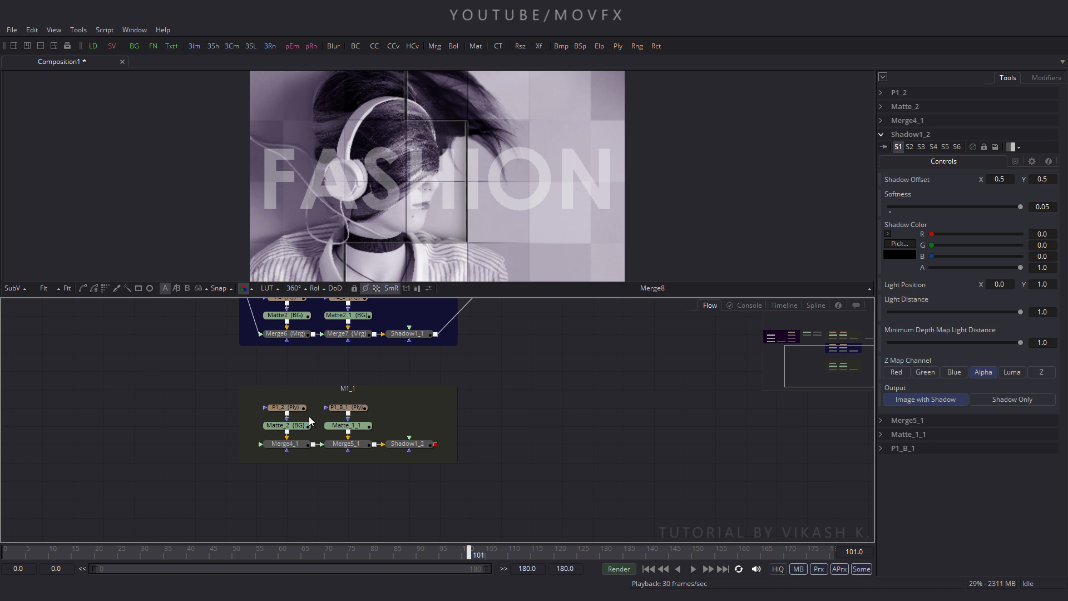
# - Rename the two polygon masks in the M1_1 group as P3 and P3_B
pyautogui.scroll(1, 303, 424)
pyautogui.click(293, 425)
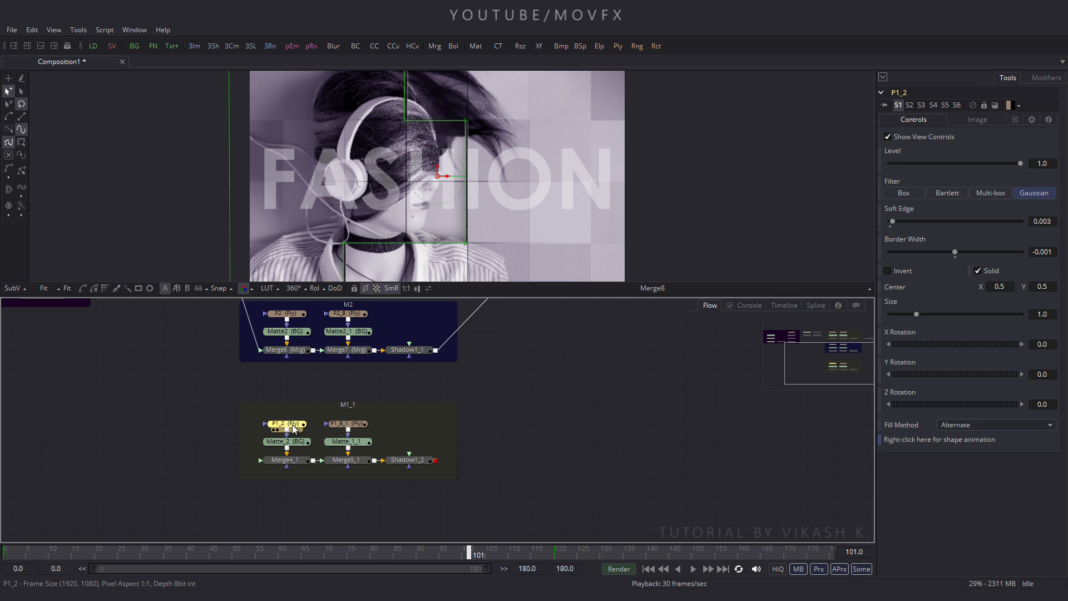
pyautogui.press('F2')
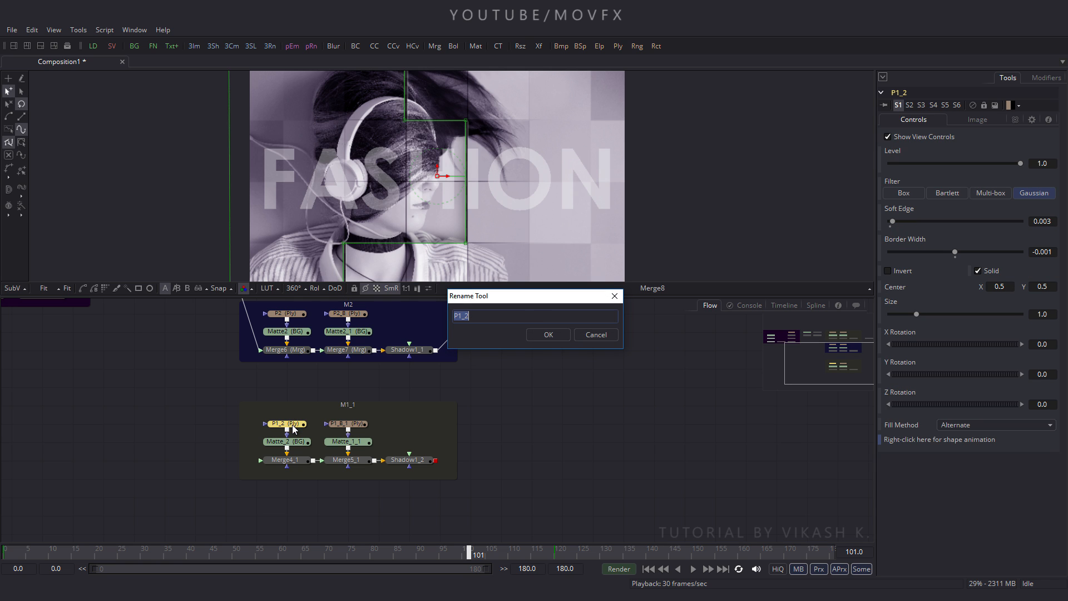
pyautogui.press('BackSpace')
pyautogui.press('Return')
pyautogui.click(336, 424)
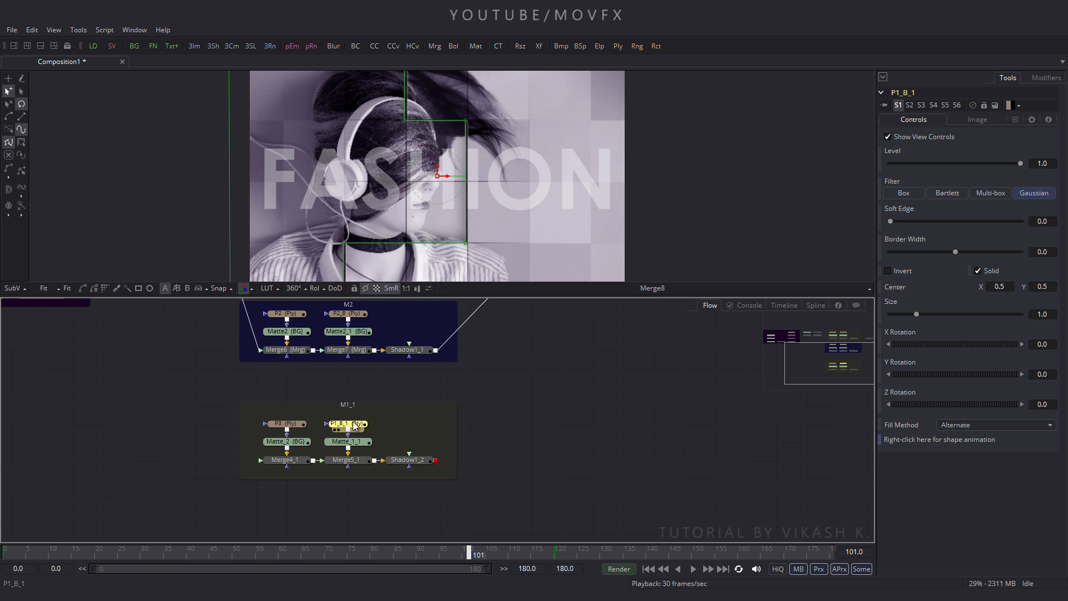
pyautogui.press('F2')
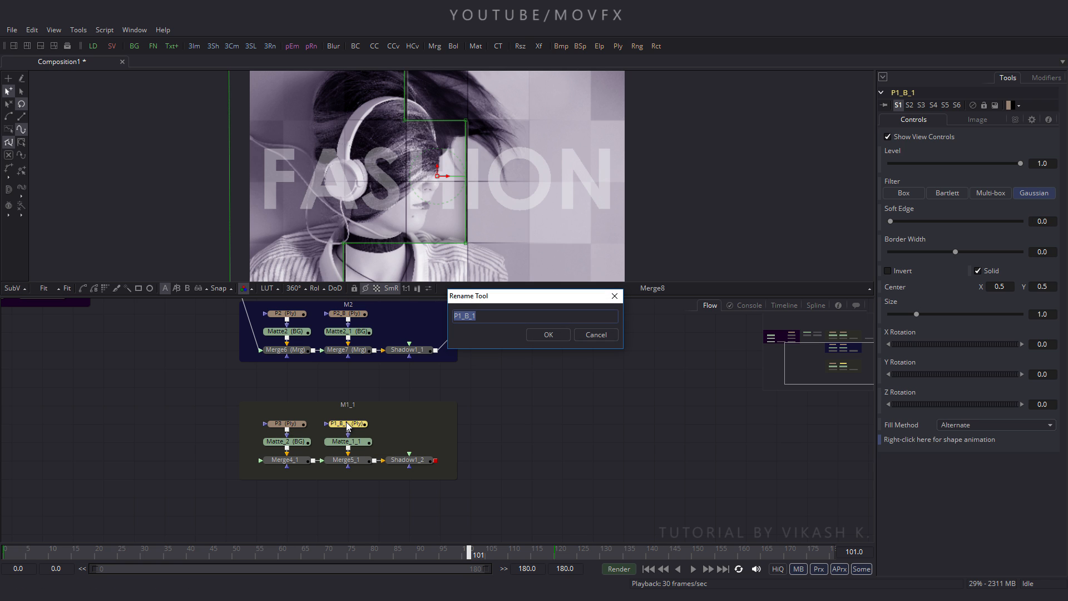
pyautogui.write('P3_B')
pyautogui.press('Return')
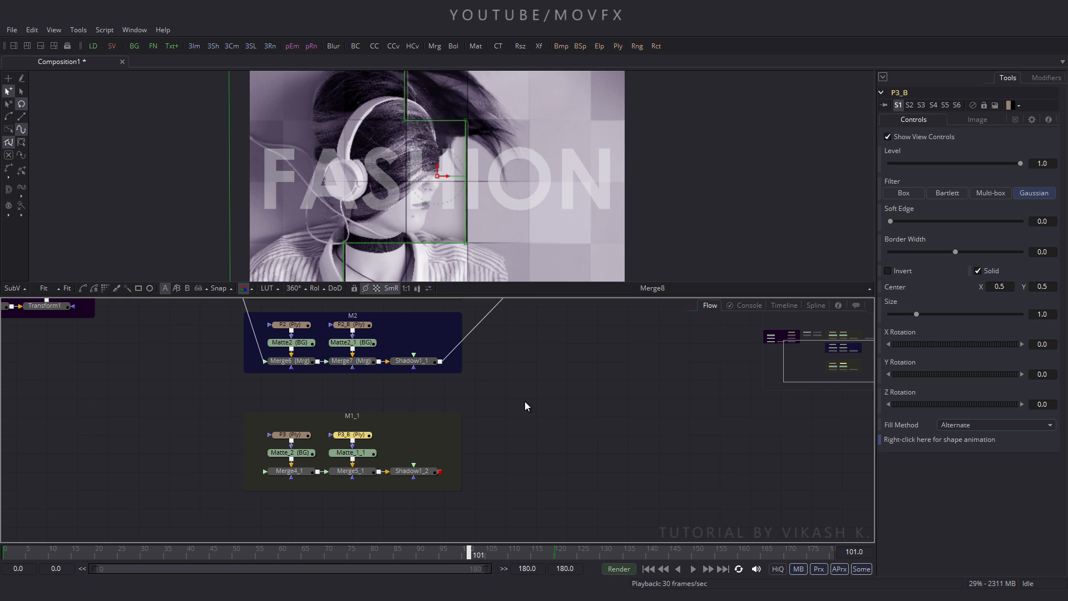
# - Duplicate the M2 underlay with its nodes and place the copy directly beneath the M1_1 group
pyautogui.click(422, 319)
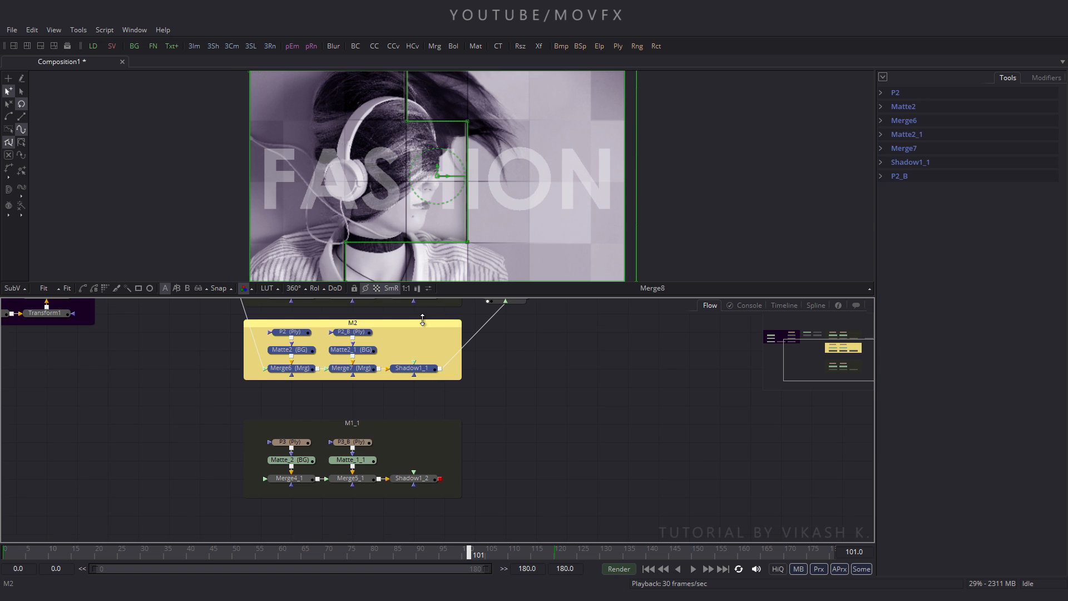
pyautogui.scroll(-3, 605, 385)
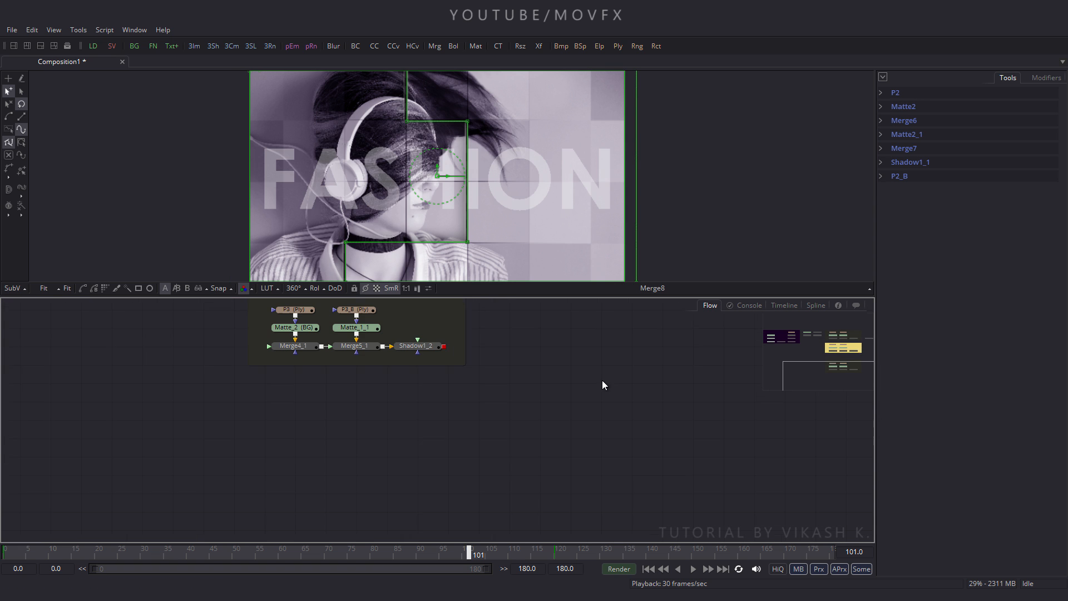
pyautogui.click(605, 385)
pyautogui.hotkey('ctrl', 'v')
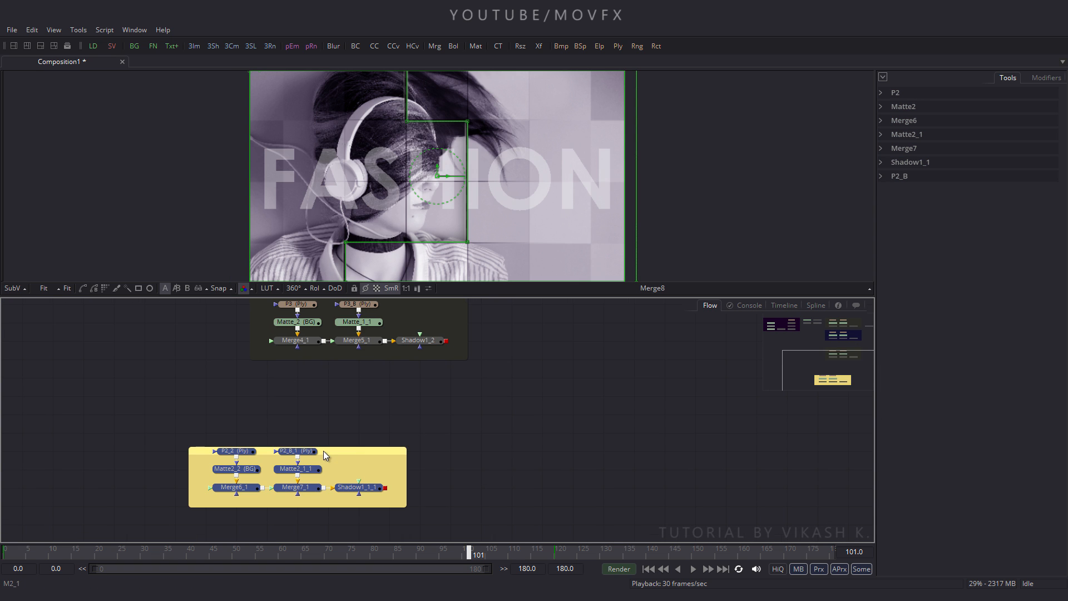
pyautogui.moveTo(332, 453)
pyautogui.mouseDown()
pyautogui.moveTo(414, 395)
pyautogui.moveTo(413, 384)
pyautogui.mouseUp()
pyautogui.moveTo(275, 372); pyautogui.dragTo(419, 426)
pyautogui.moveTo(420, 415); pyautogui.dragTo(465, 456)
pyautogui.click(493, 442)
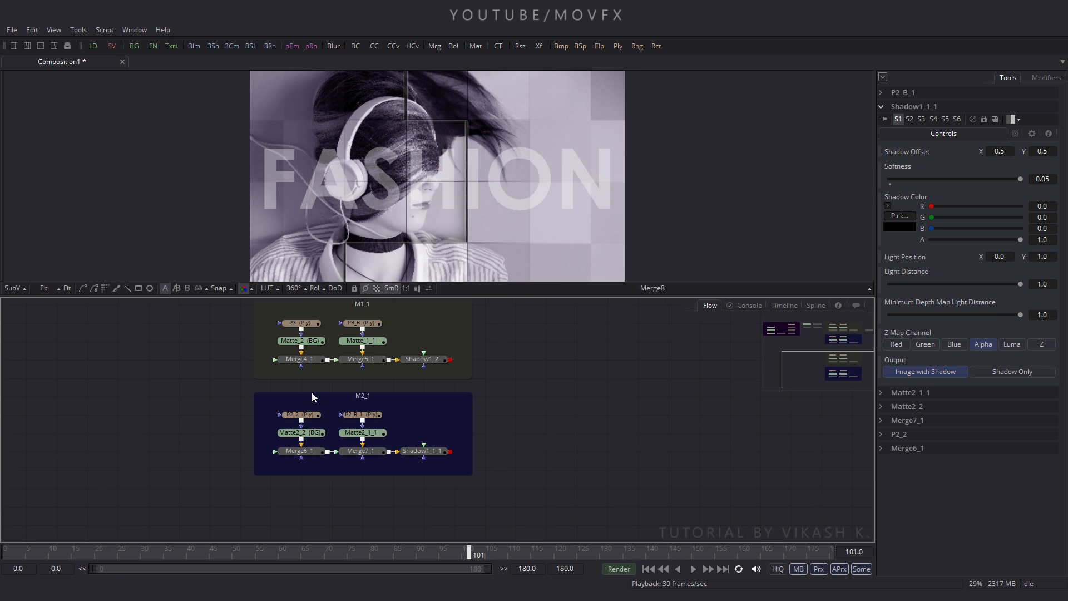
# - Rename the two polygon masks in the M2_1 group as P4 and P4_B
pyautogui.click(307, 420)
pyautogui.press('F2')
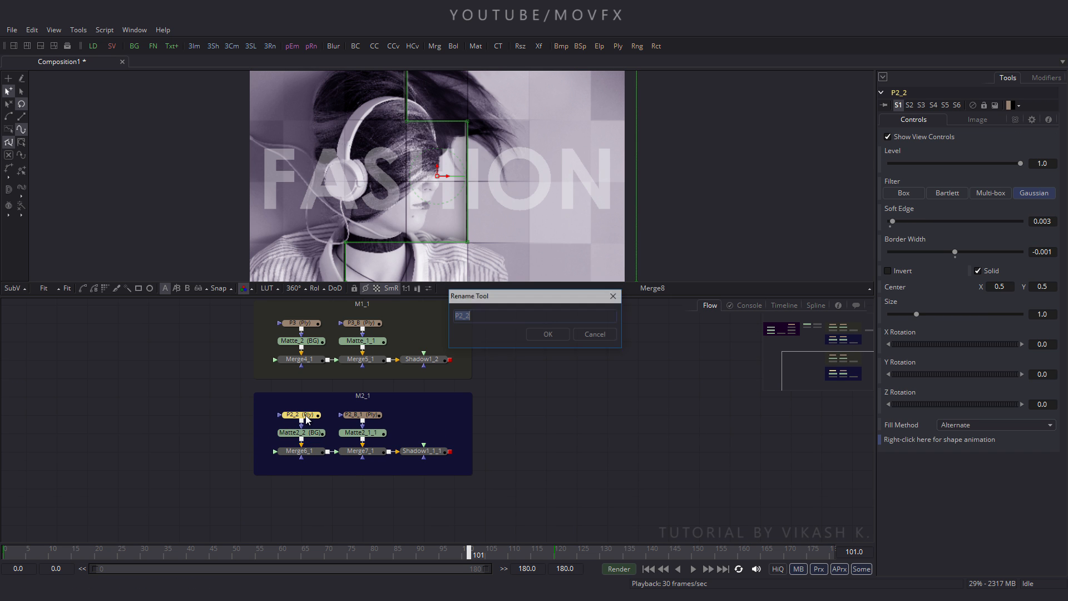
pyautogui.press('BackSpace')
pyautogui.write('P')
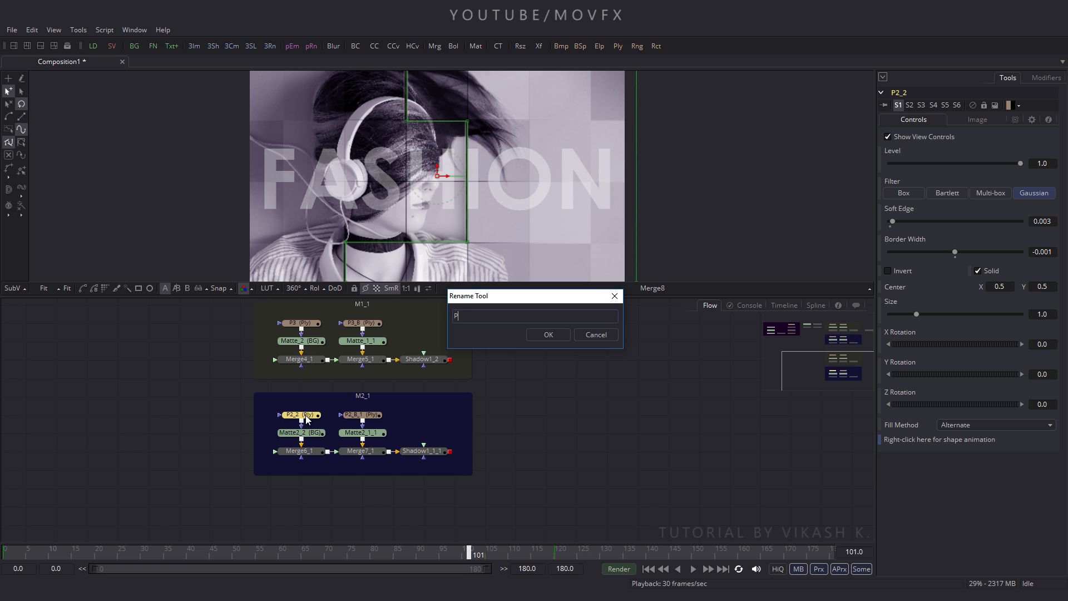
pyautogui.write('4')
pyautogui.press('Return')
pyautogui.click(365, 416)
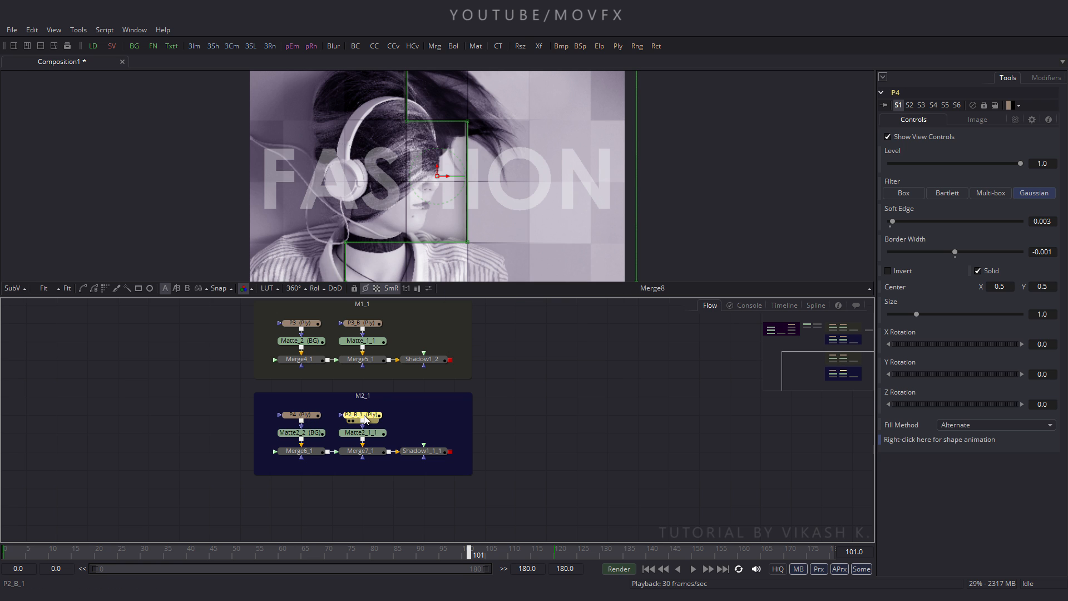
pyautogui.press('F2')
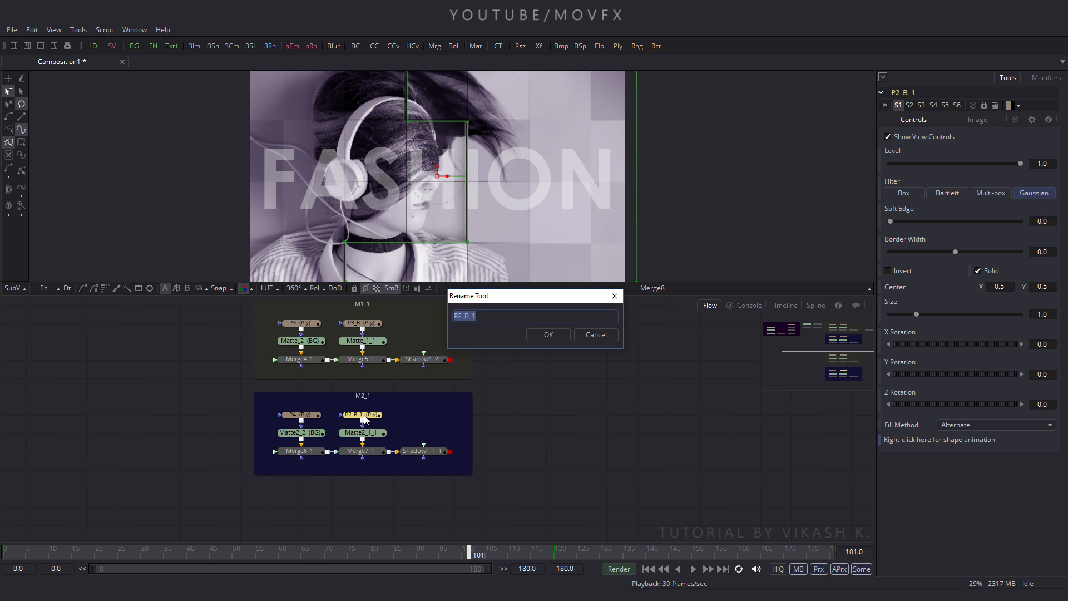
pyautogui.press('BackSpace')
pyautogui.press('Return')
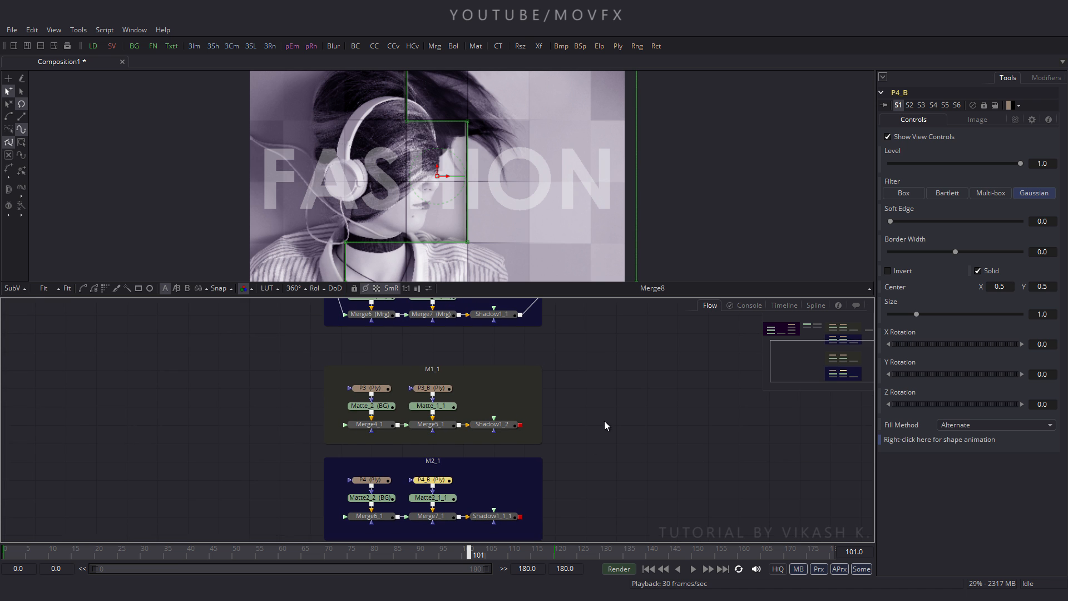
# - Expand the node flow to full size and rename the M1_1 underlay as M3
pyautogui.press('F4')
pyautogui.moveTo(628, 219); pyautogui.dragTo(727, 377)
pyautogui.click(727, 377)
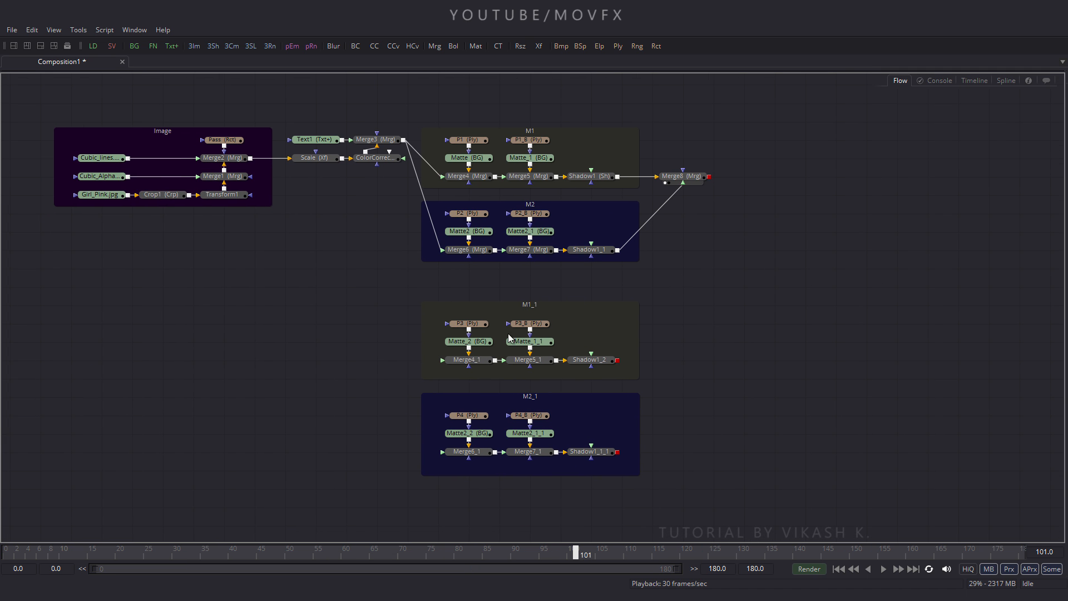
pyautogui.click(540, 305)
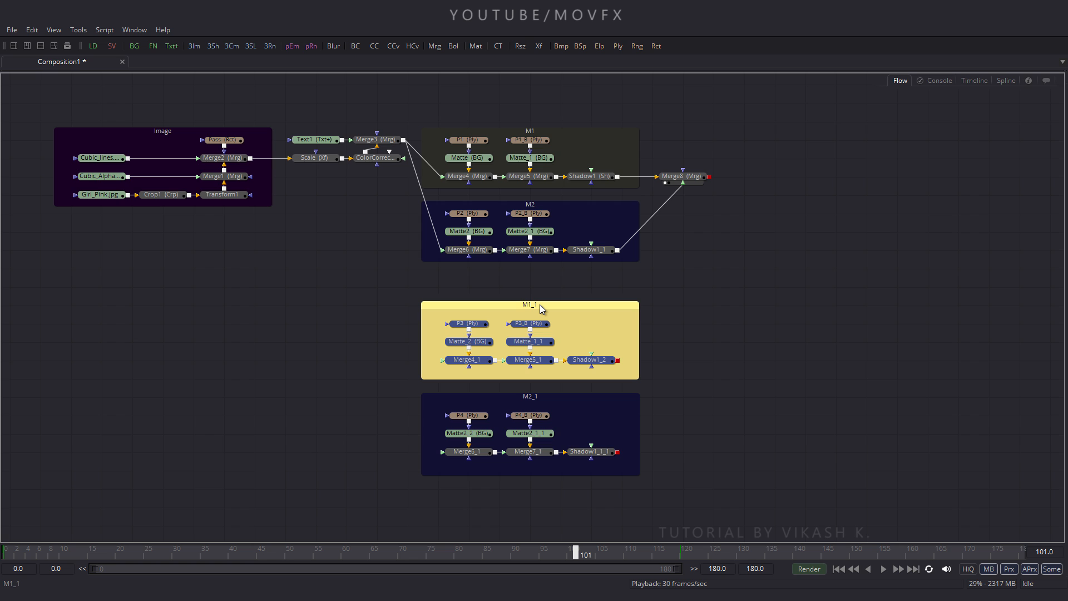
pyautogui.press('F2')
pyautogui.press('End')
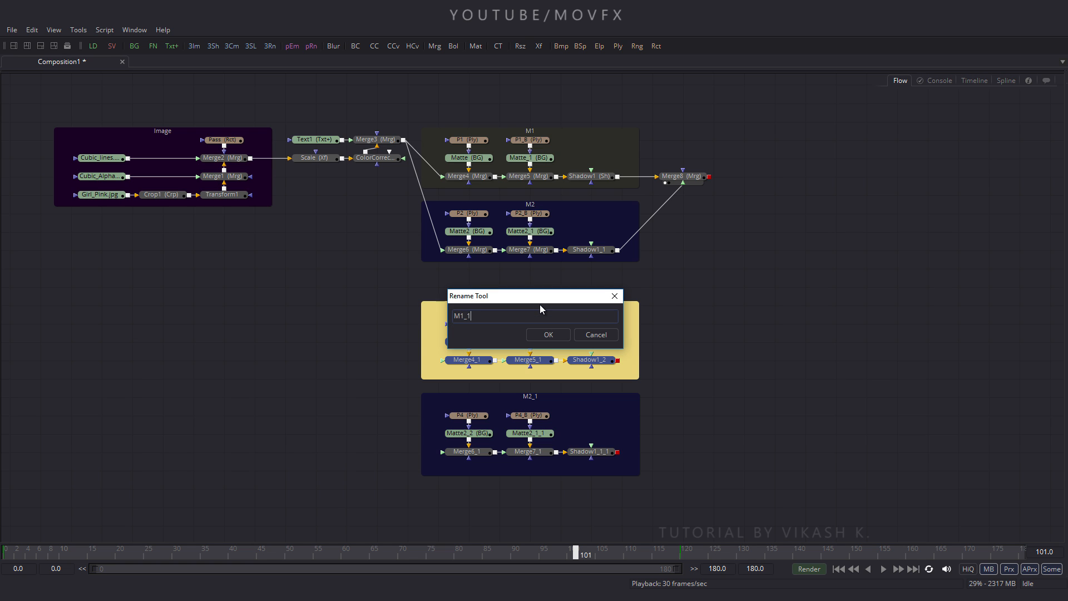
pyautogui.press('BackSpace')
pyautogui.press('BackSpace')
pyautogui.press('BackSpace')
pyautogui.write('3')
pyautogui.press('Return')
# - Rename the M2_1 underlay as M4
pyautogui.click(556, 399)
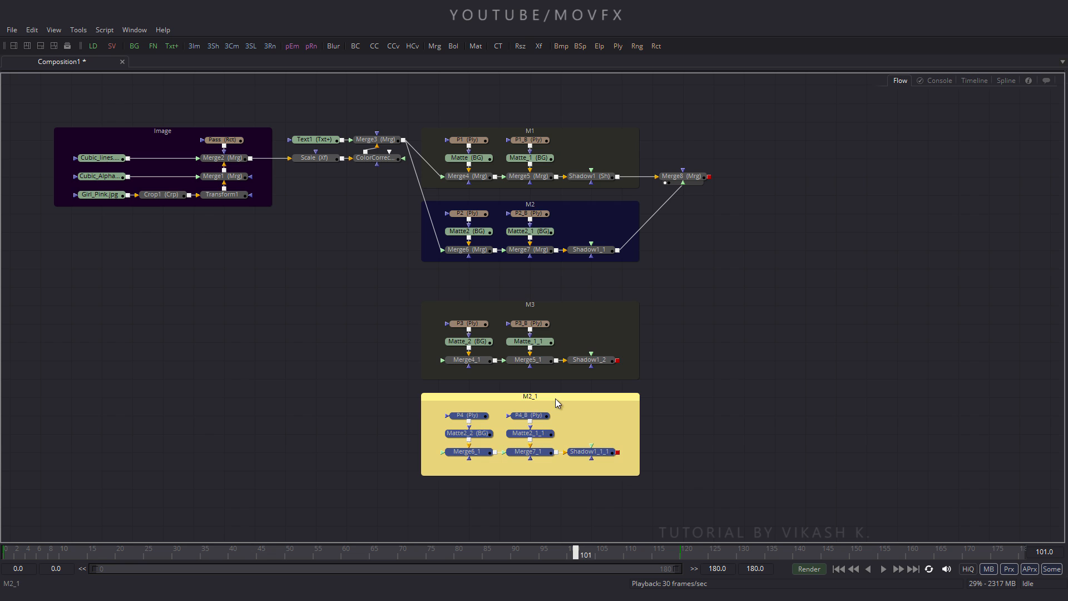
pyautogui.click(625, 407)
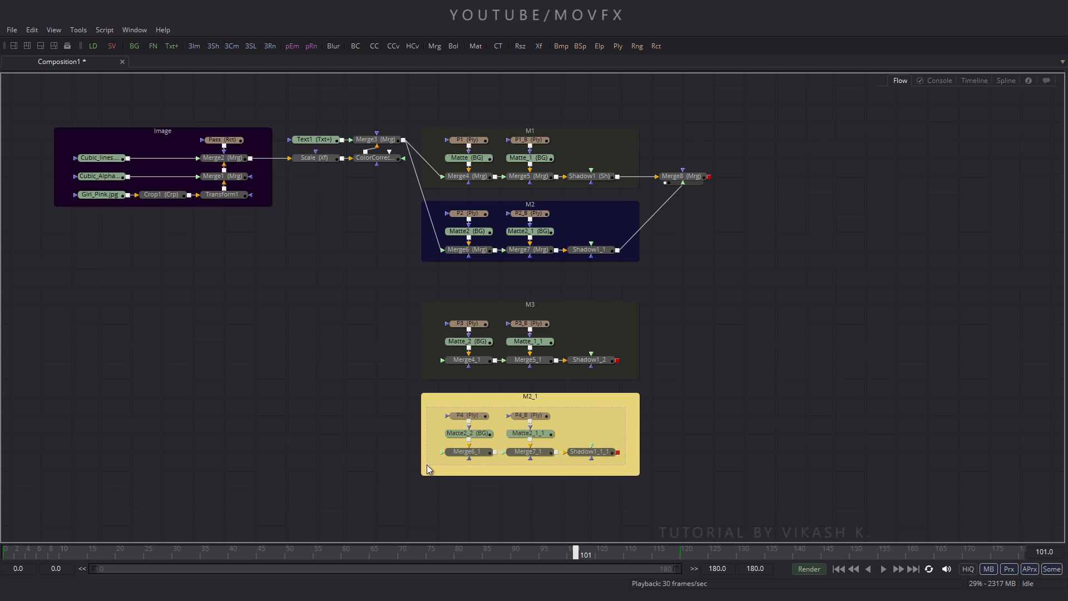
pyautogui.rightClick(574, 396)
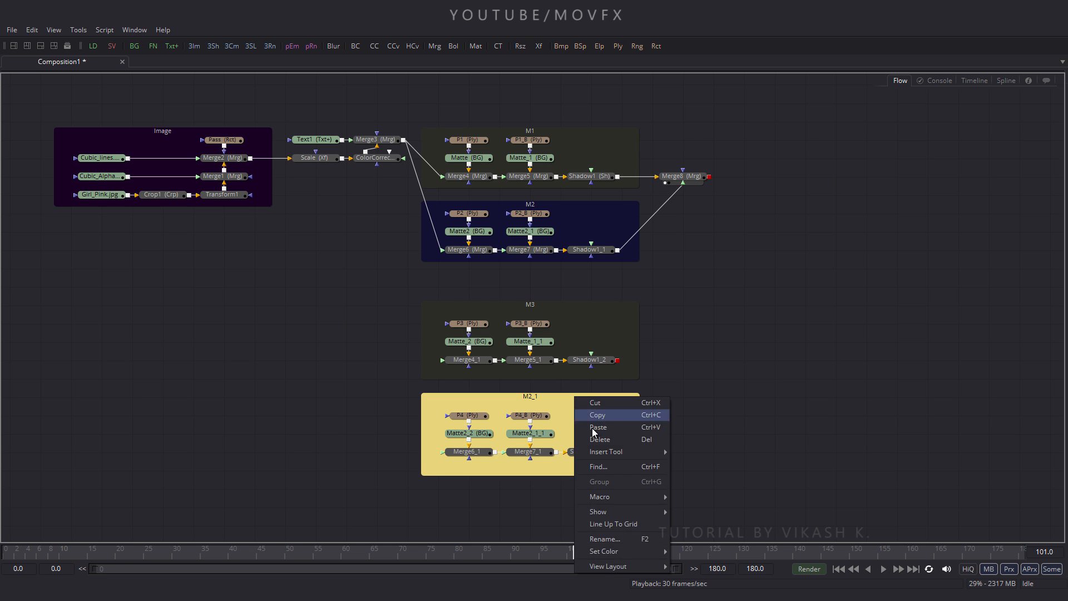
pyautogui.click(610, 537)
pyautogui.write('M4')
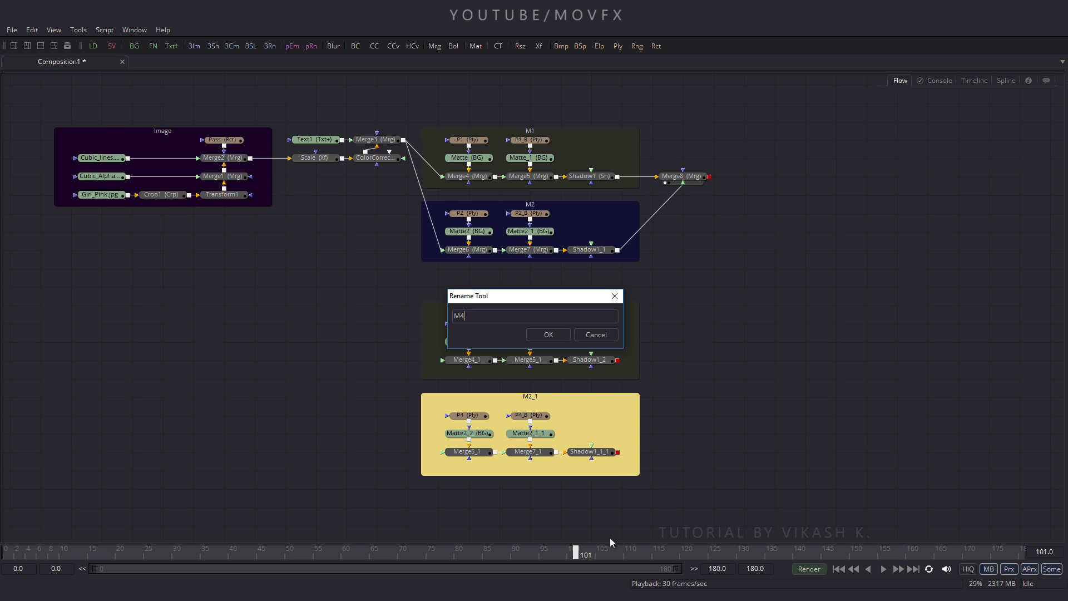
pyautogui.press('Return')
pyautogui.click(664, 490)
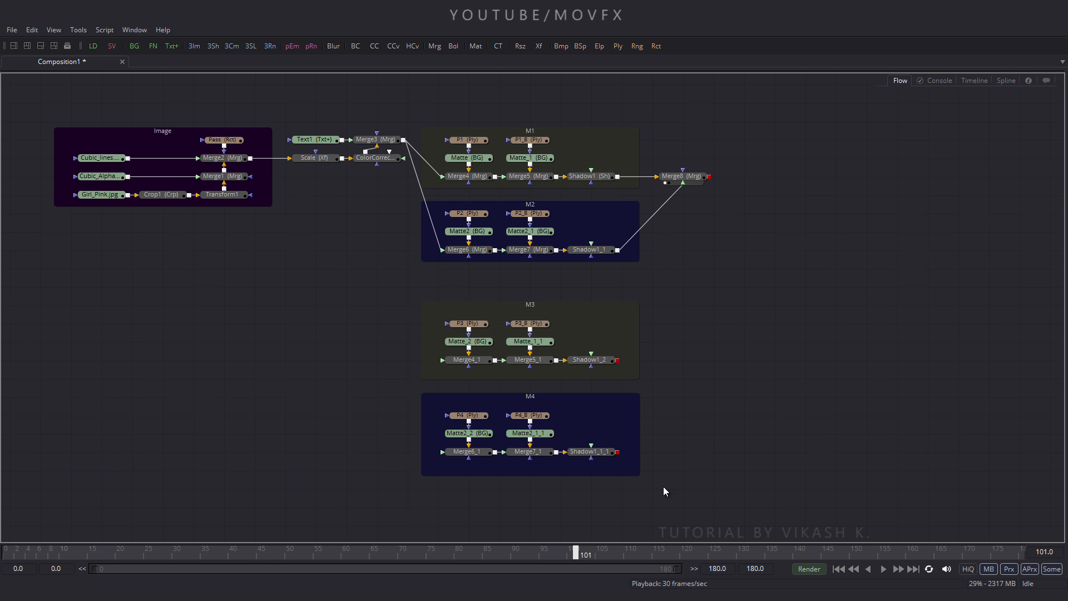
# - Feed the Image group's Merge2 output through a routed pipe into the first merge of both M3 and M4
pyautogui.moveTo(442, 359); pyautogui.dragTo(250, 159)
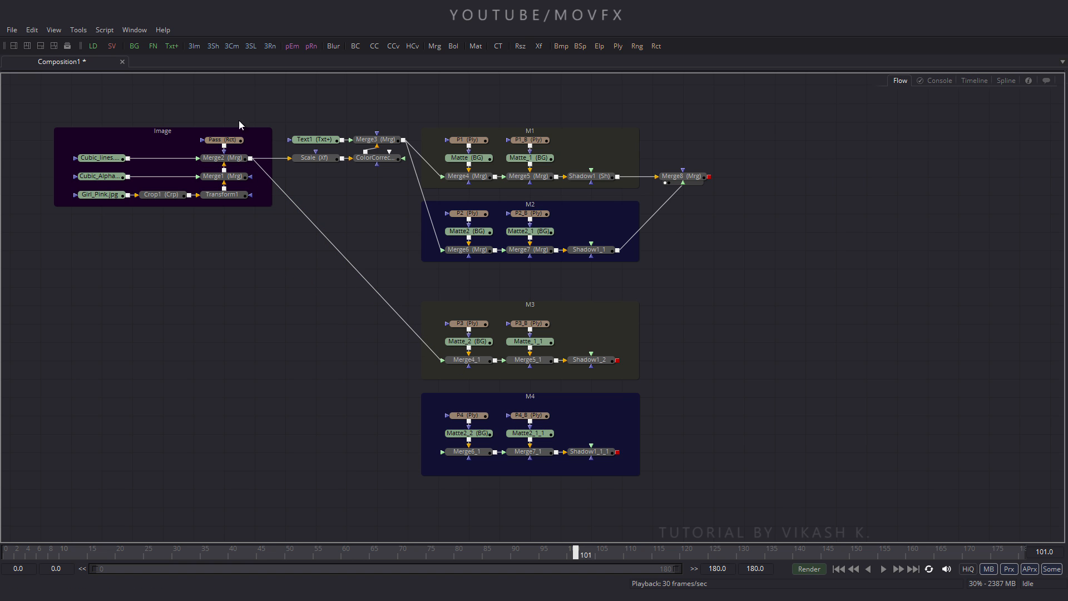
pyautogui.moveTo(362, 278); pyautogui.dragTo(255, 363)
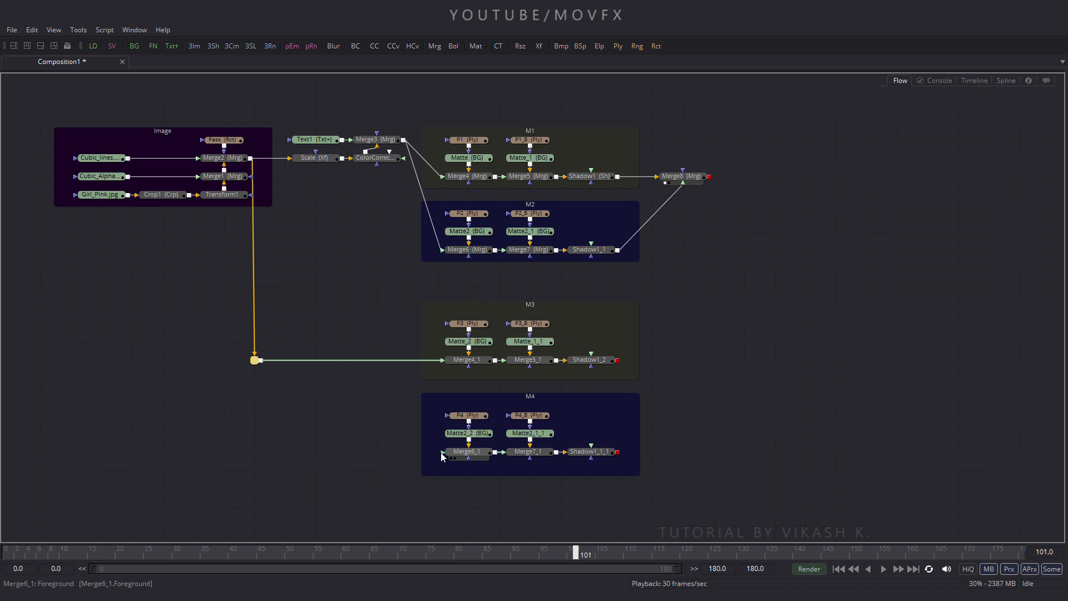
pyautogui.moveTo(443, 451); pyautogui.dragTo(260, 365)
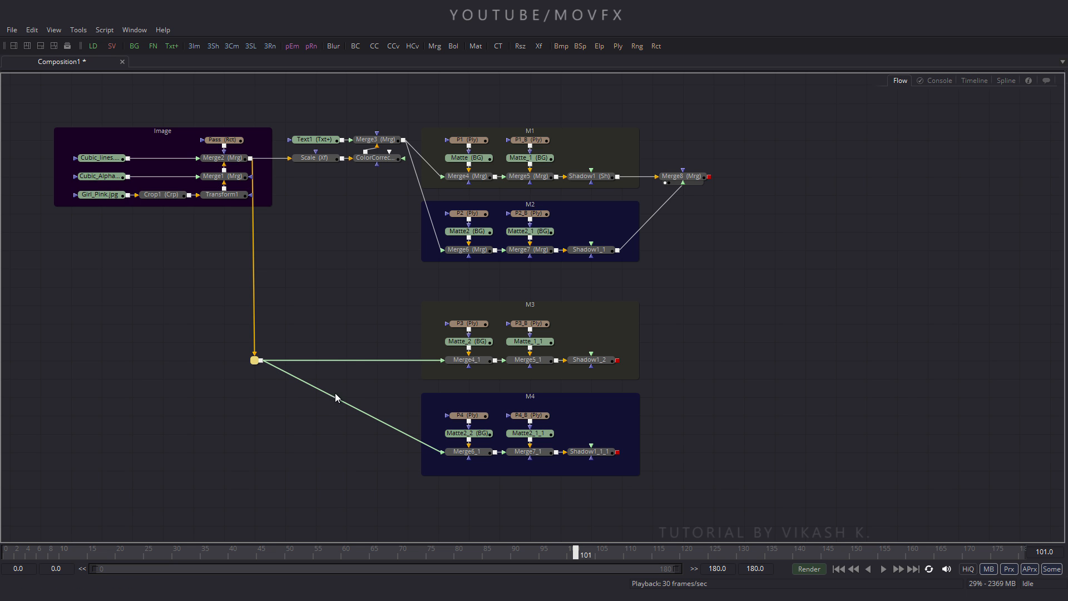
# - Add a Merge node beside M3, with M3's shadow output as background and M4's shadow output as foreground
pyautogui.moveTo(788, 312); pyautogui.dragTo(692, 327)
pyautogui.click(645, 415)
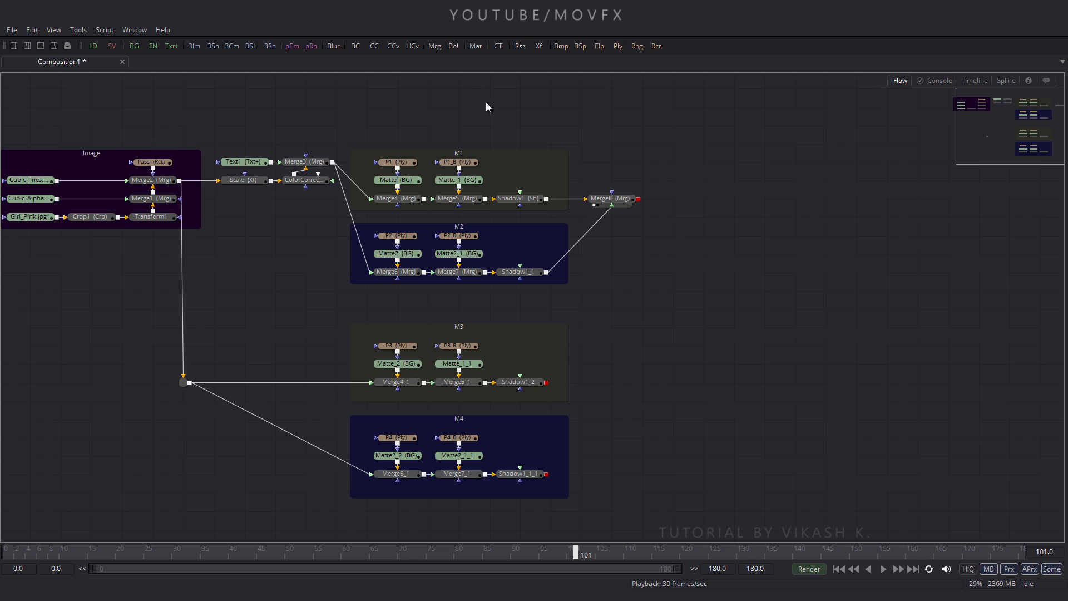
pyautogui.click(431, 45)
pyautogui.moveTo(639, 402); pyautogui.dragTo(635, 384)
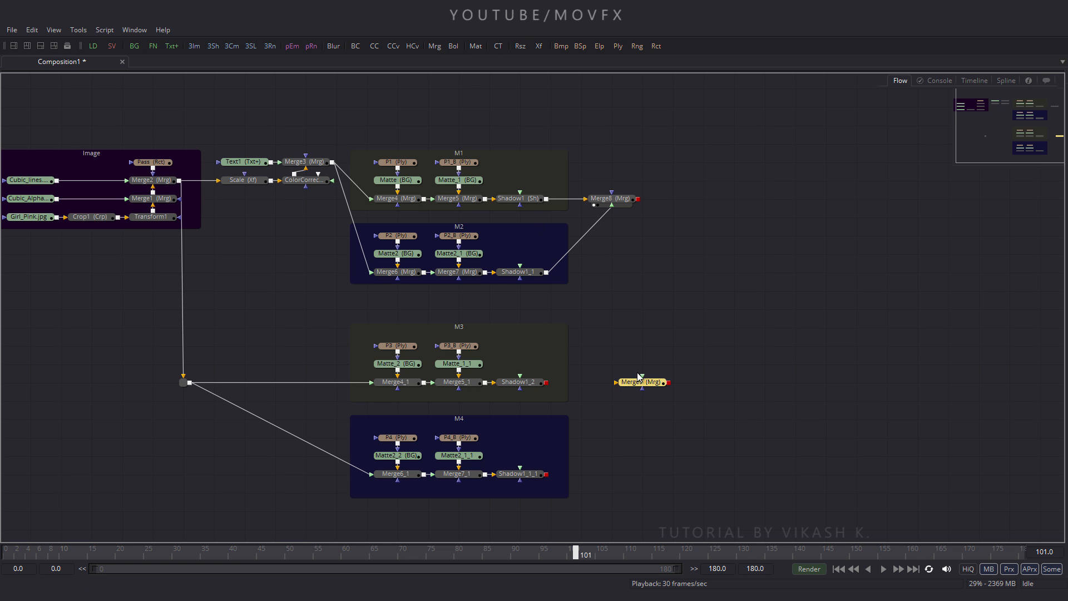
pyautogui.moveTo(642, 376); pyautogui.dragTo(531, 474)
pyautogui.moveTo(642, 375); pyautogui.dragTo(524, 384)
pyautogui.moveTo(704, 325); pyautogui.dragTo(646, 337)
pyautogui.click(642, 357)
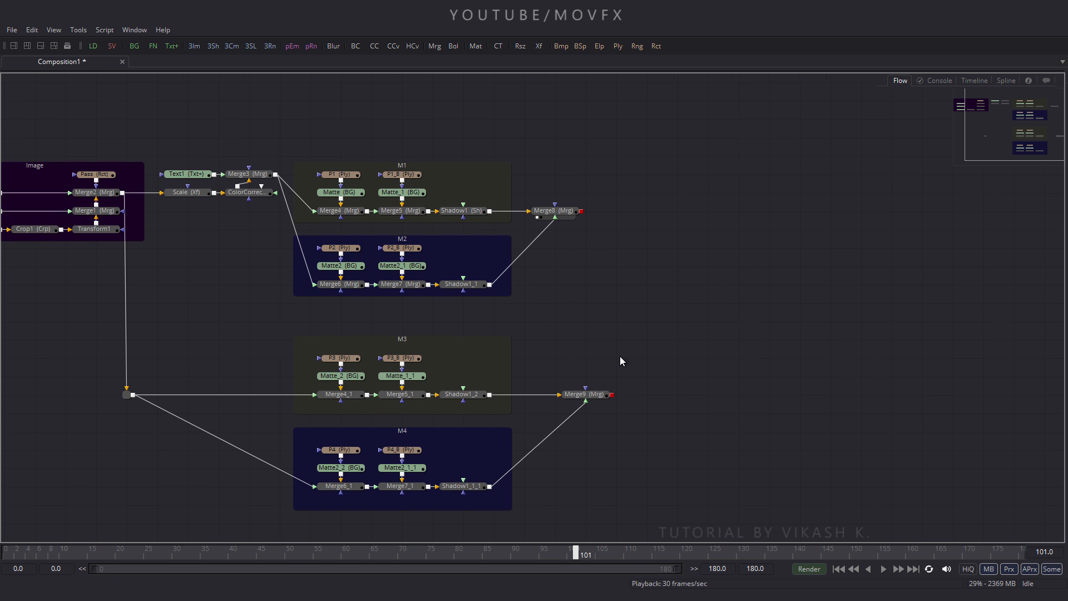
# - Restore the viewer layout, display the merge of M3 and M4, and scrub the timeline back to frame 94
pyautogui.press('F4')
pyautogui.moveTo(648, 412); pyautogui.dragTo(612, 344)
pyautogui.moveTo(643, 471); pyautogui.dragTo(601, 413)
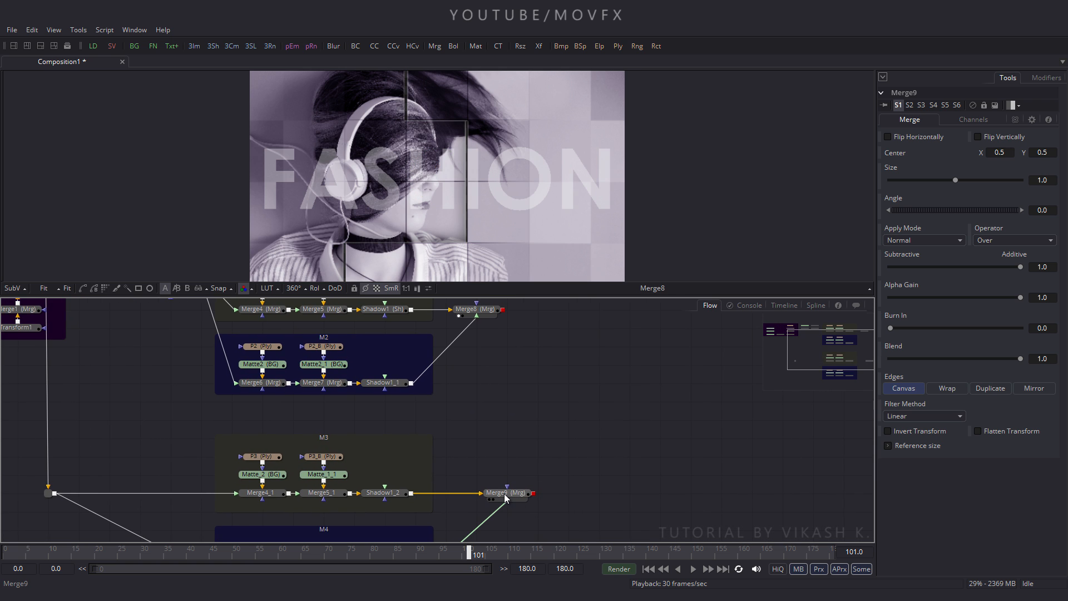
pyautogui.moveTo(500, 216); pyautogui.dragTo(500, 217)
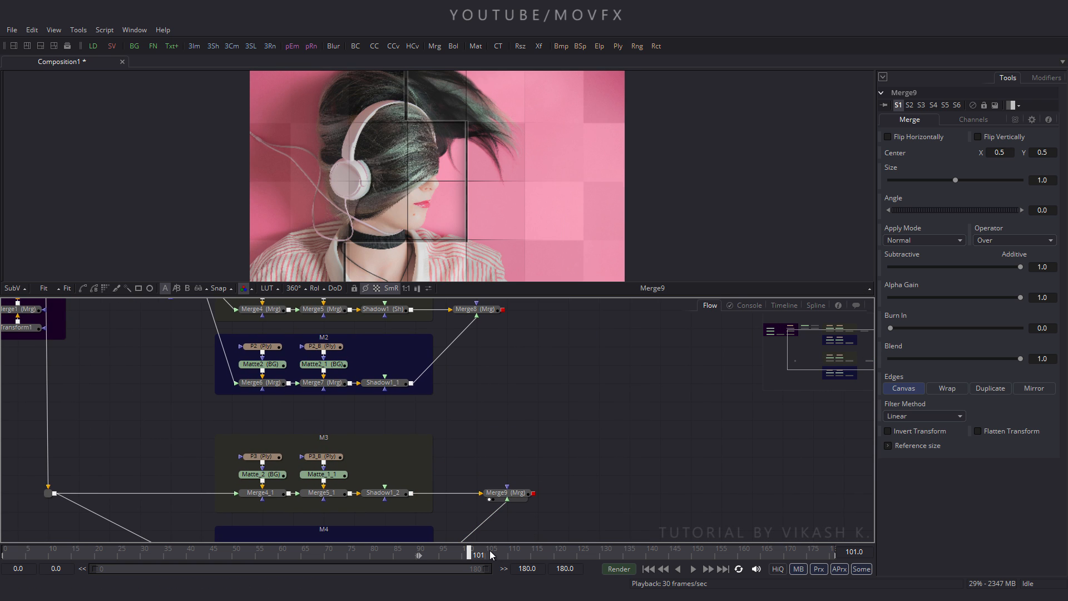
pyautogui.moveTo(492, 555); pyautogui.dragTo(437, 552)
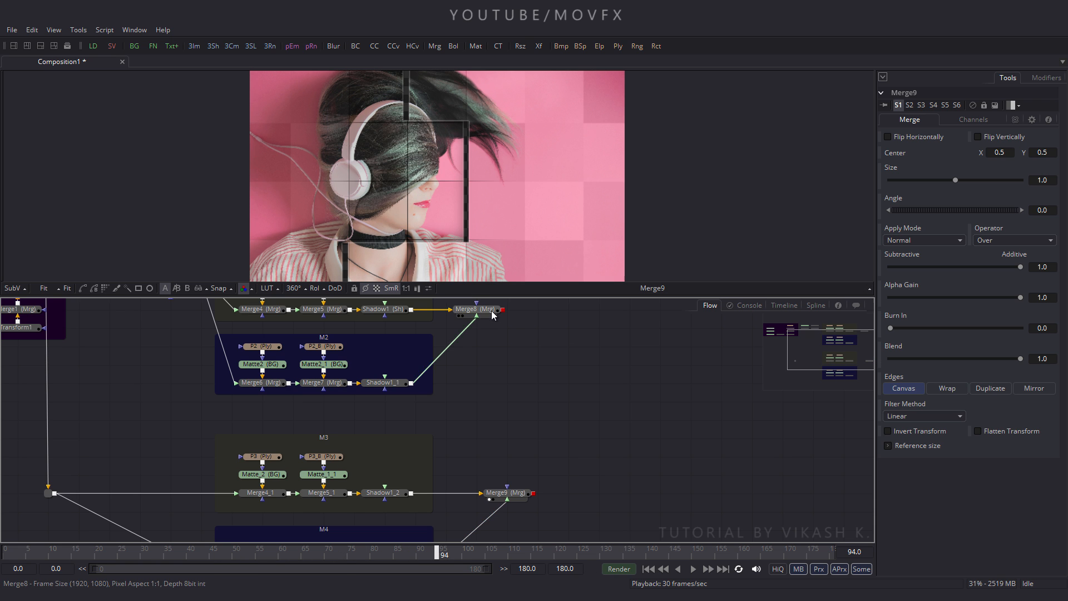
# - Align Merge8 above Merge9, add a Merge after it with Merge9 as foreground, and display the combined result in the viewer
pyautogui.moveTo(492, 315); pyautogui.dragTo(523, 314)
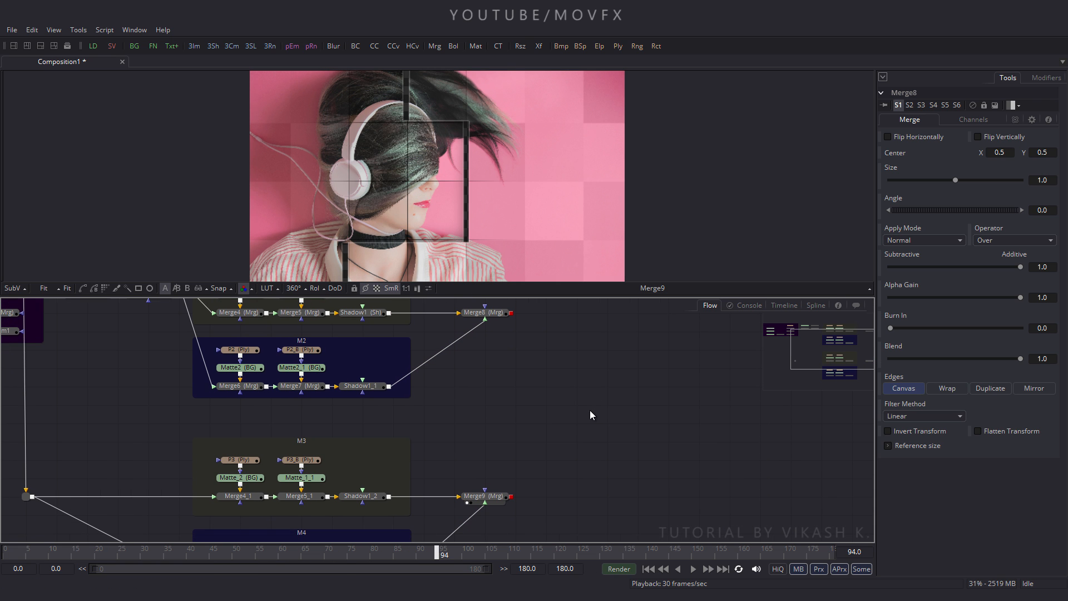
pyautogui.moveTo(430, 47); pyautogui.dragTo(487, 323)
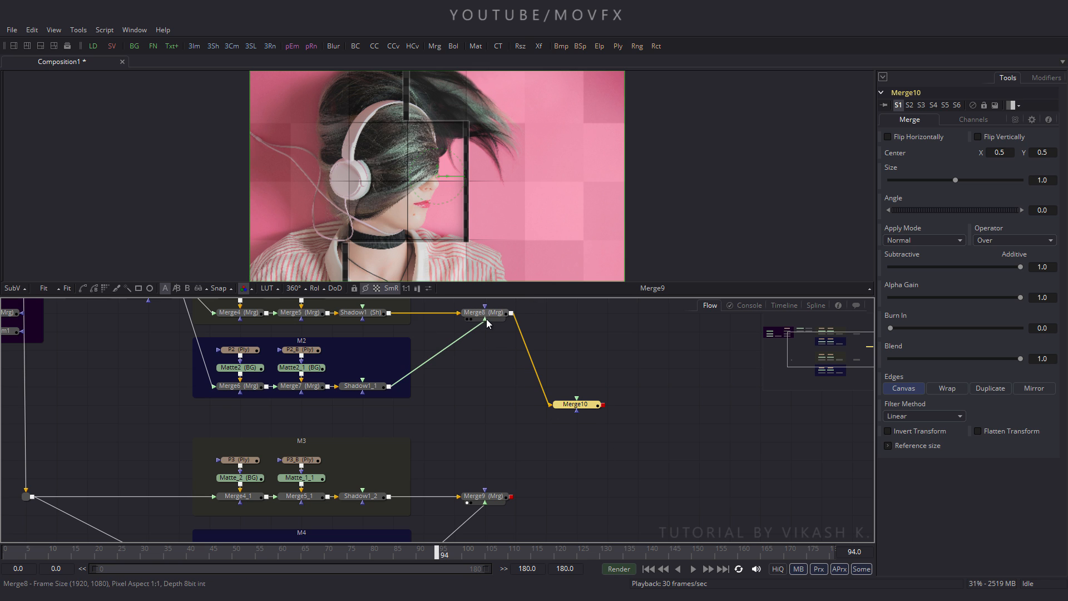
pyautogui.moveTo(577, 399); pyautogui.dragTo(511, 495)
pyautogui.moveTo(569, 404); pyautogui.dragTo(538, 312)
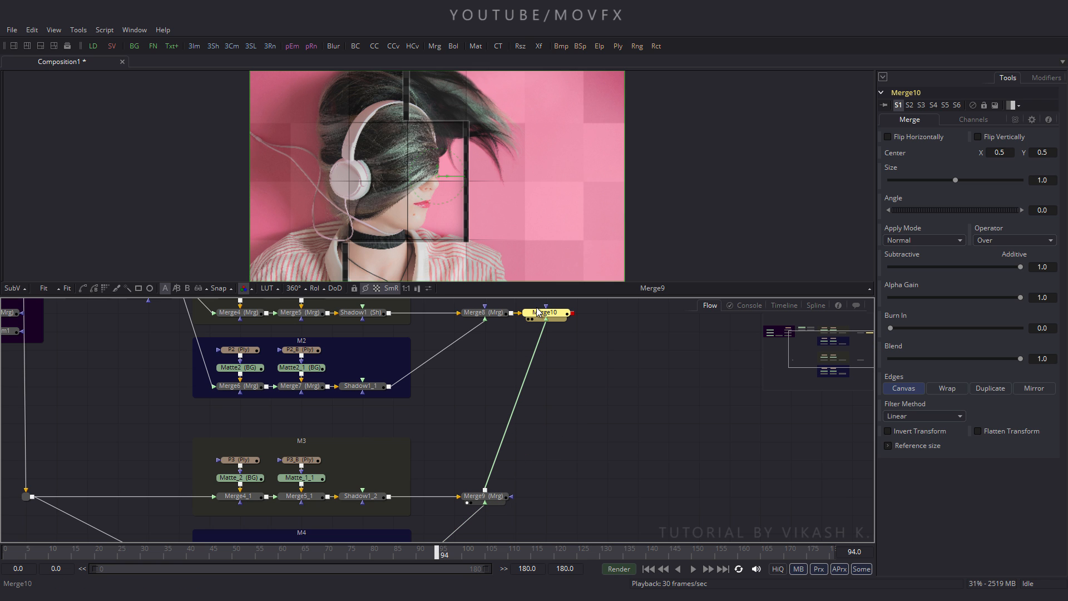
pyautogui.press('1')
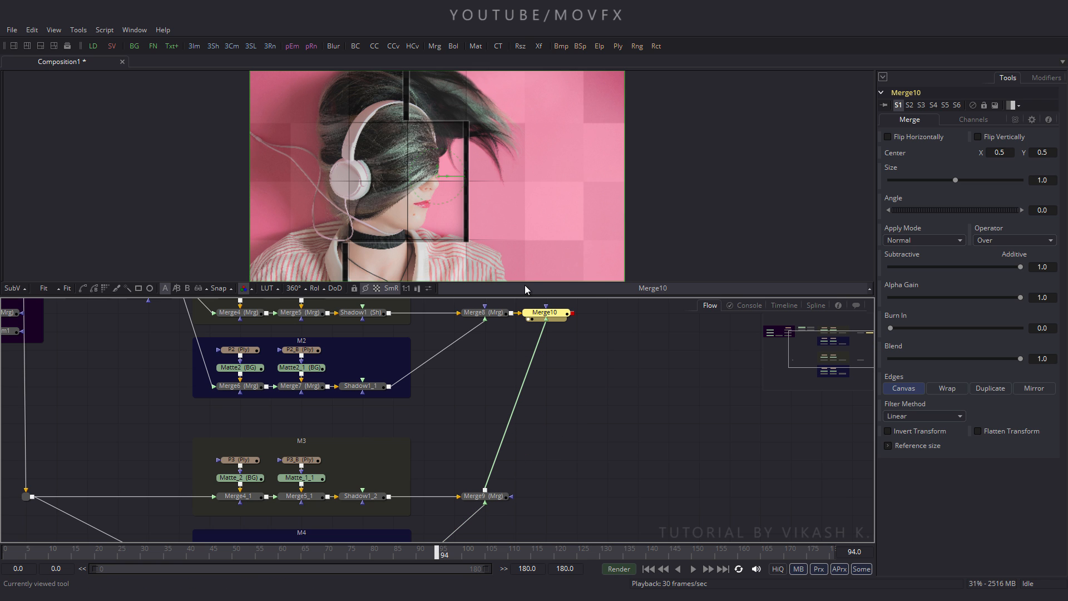
# - Scrub to frame 59, extend the M1 group upward, and raise its polygon and matte nodes to make room above the merges
pyautogui.moveTo(437, 552); pyautogui.dragTo(278, 532)
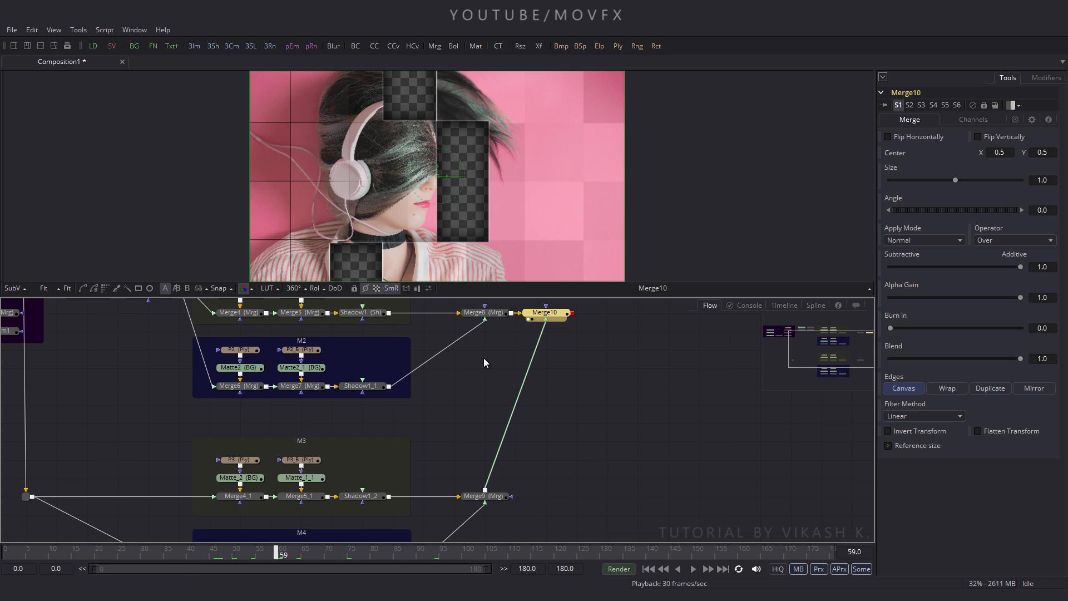
pyautogui.moveTo(483, 358); pyautogui.dragTo(547, 406)
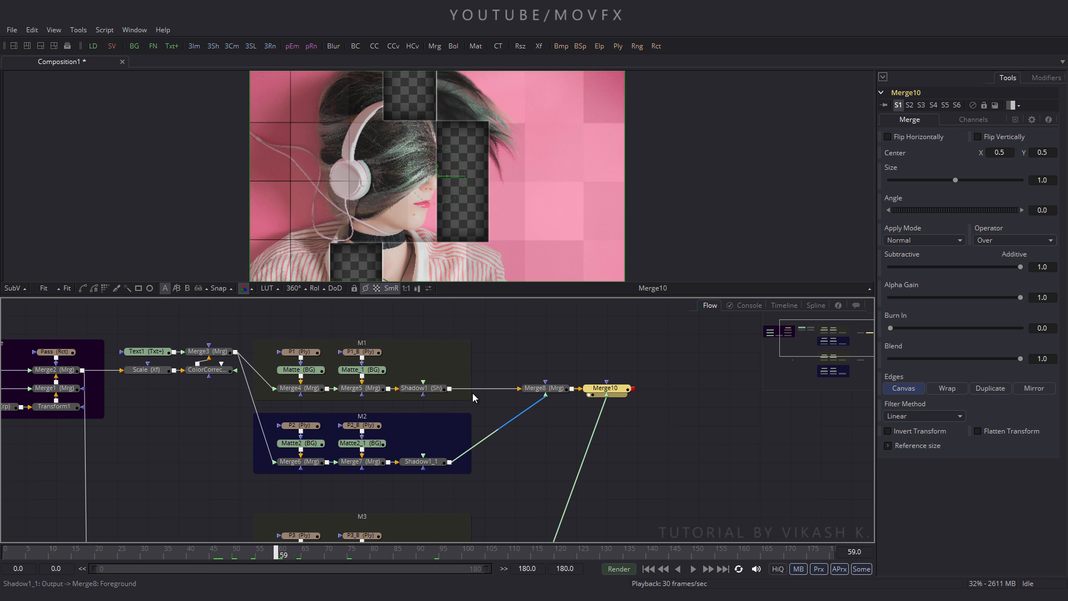
pyautogui.moveTo(392, 340); pyautogui.dragTo(392, 318)
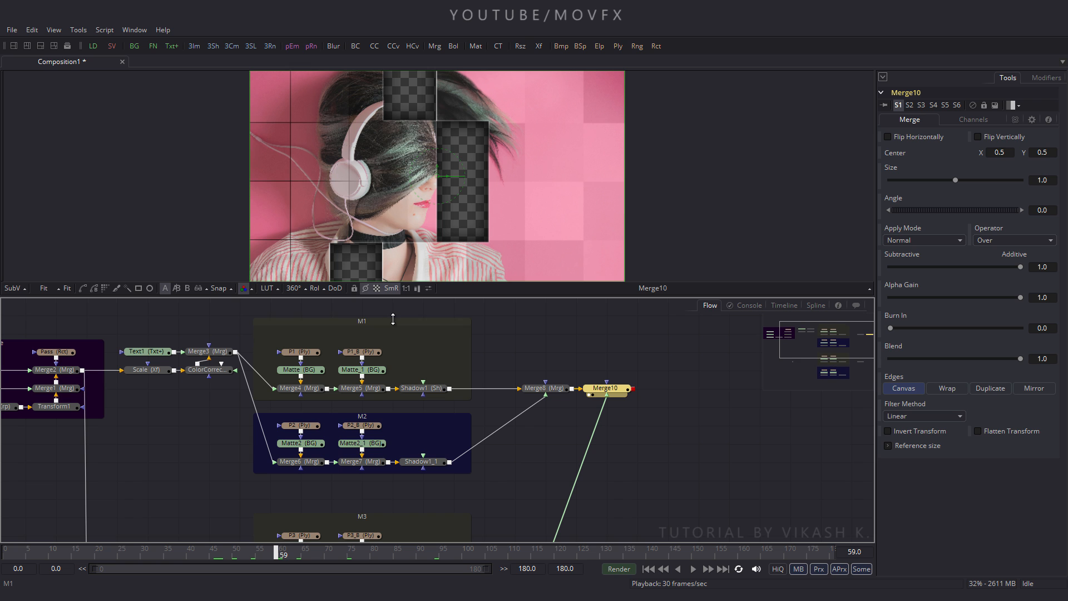
pyautogui.moveTo(277, 341); pyautogui.dragTo(374, 360)
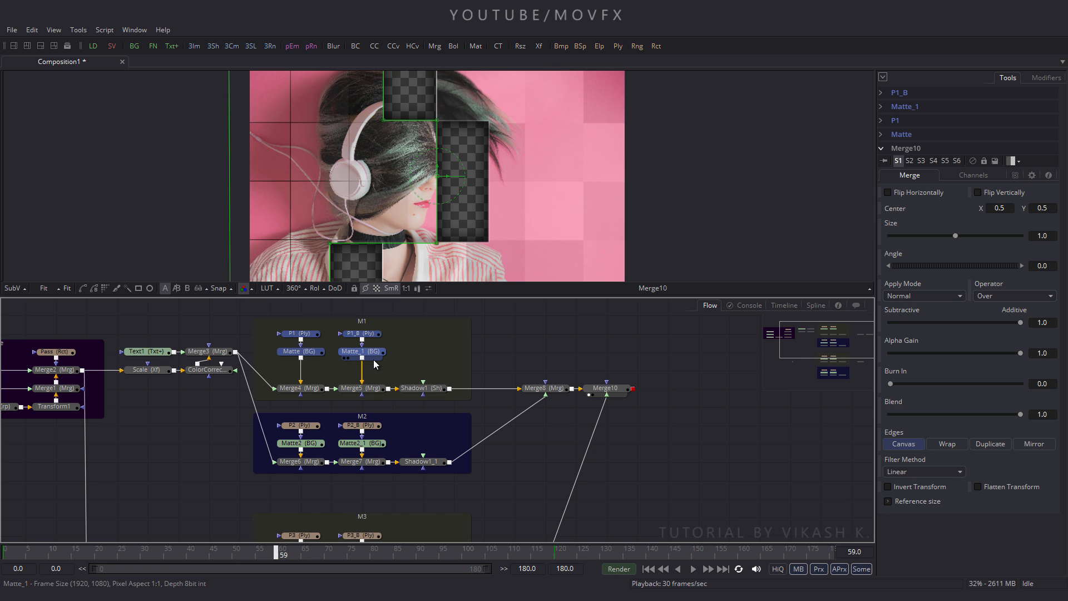
pyautogui.click(402, 356)
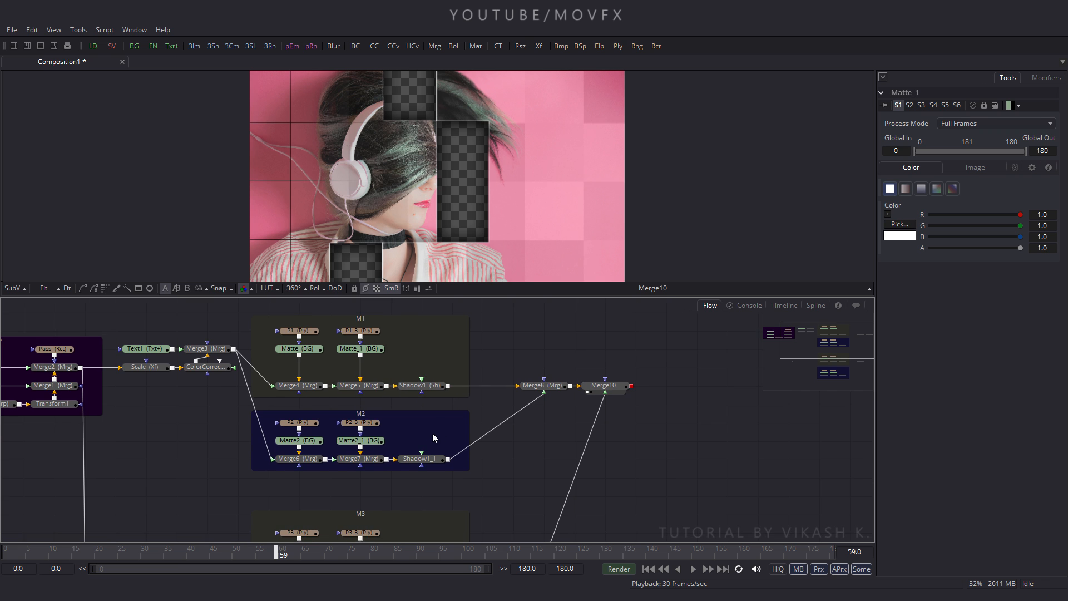
# - Move the M2 group down, extend it upward, and leave a gap between its matte nodes and merges
pyautogui.moveTo(422, 414); pyautogui.dragTo(415, 446)
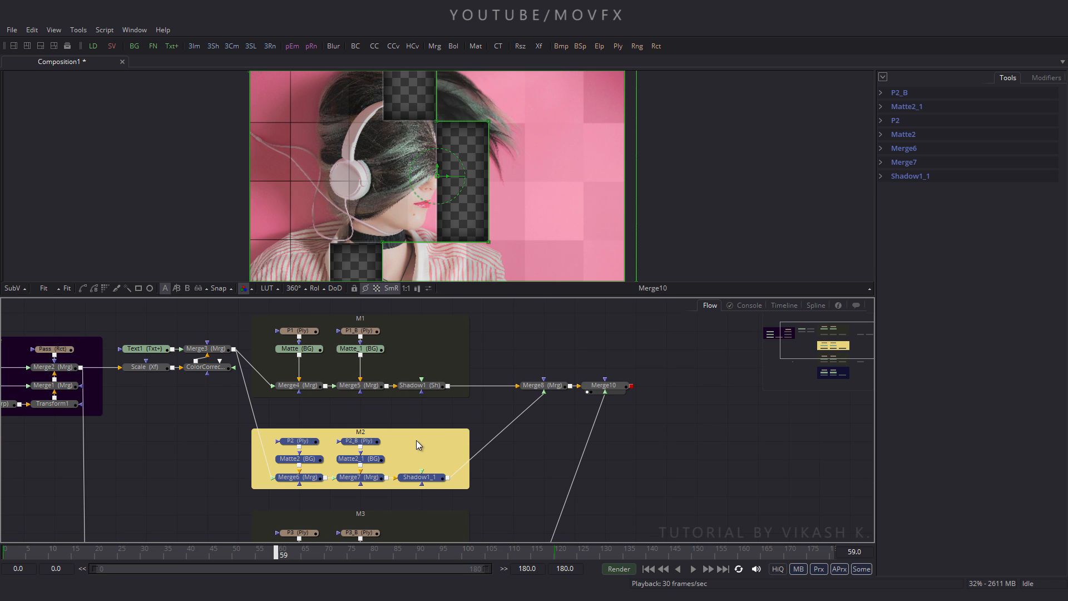
pyautogui.moveTo(285, 419); pyautogui.dragTo(410, 408)
pyautogui.click(516, 453)
pyautogui.moveTo(516, 454); pyautogui.dragTo(493, 448)
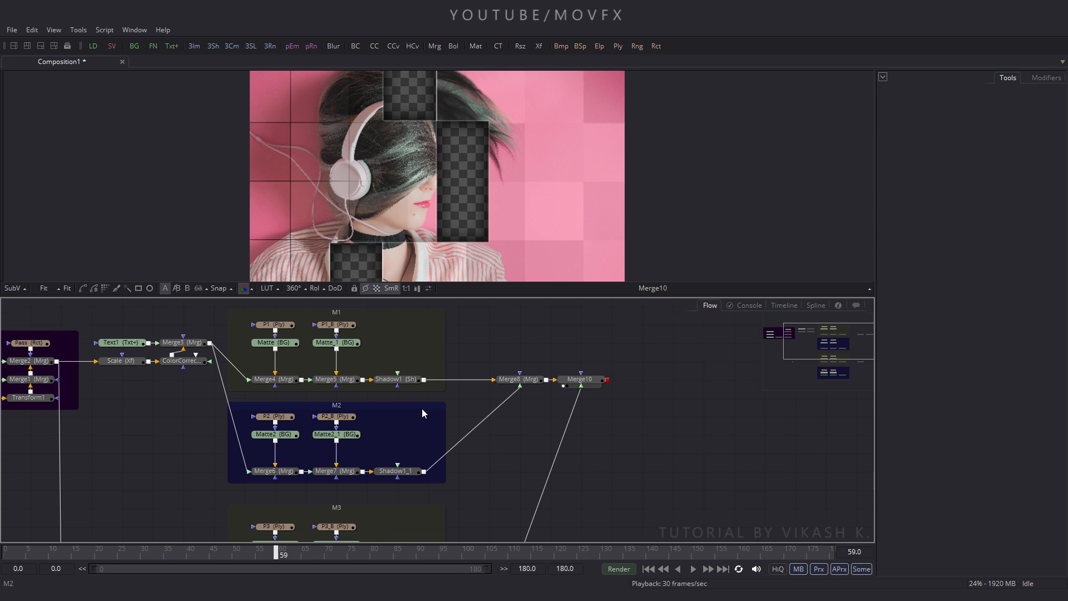
# - Insert a Transform node after each of the four matte Backgrounds in M1 and M2
pyautogui.click(278, 347)
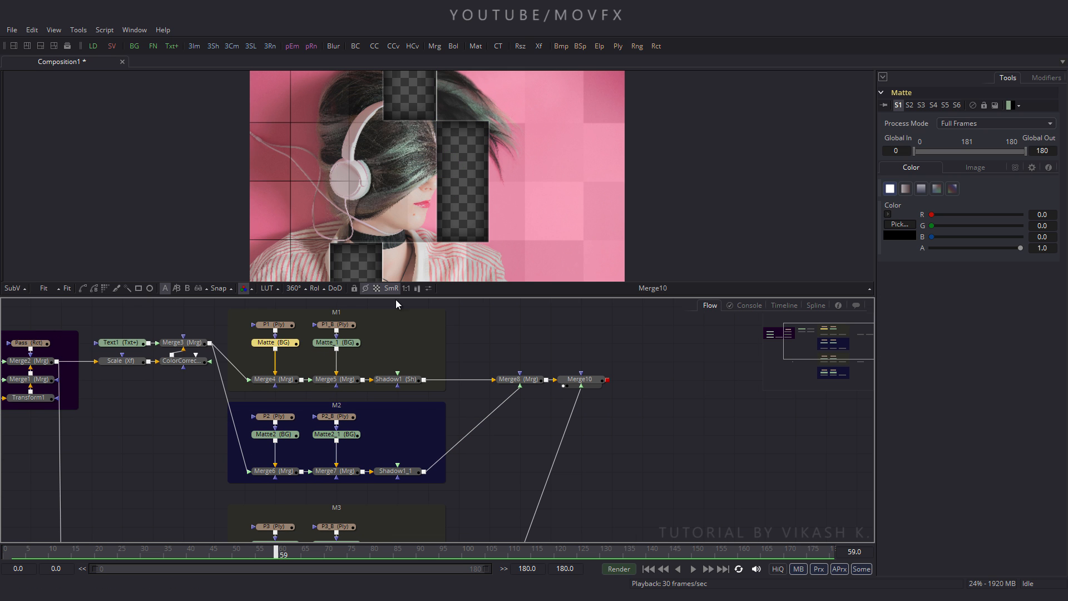
pyautogui.click(538, 46)
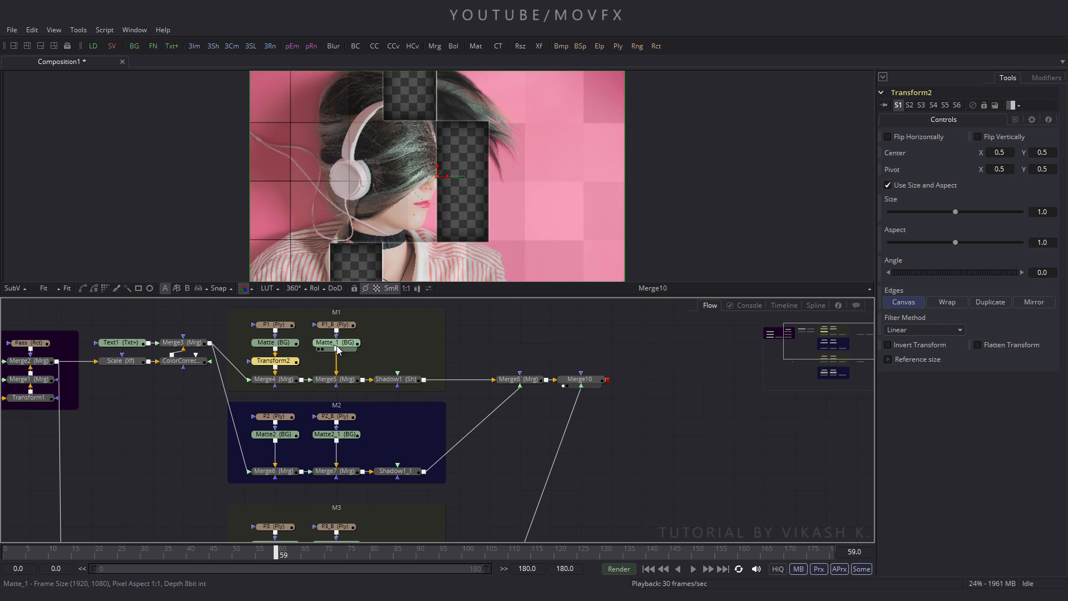
pyautogui.click(320, 348)
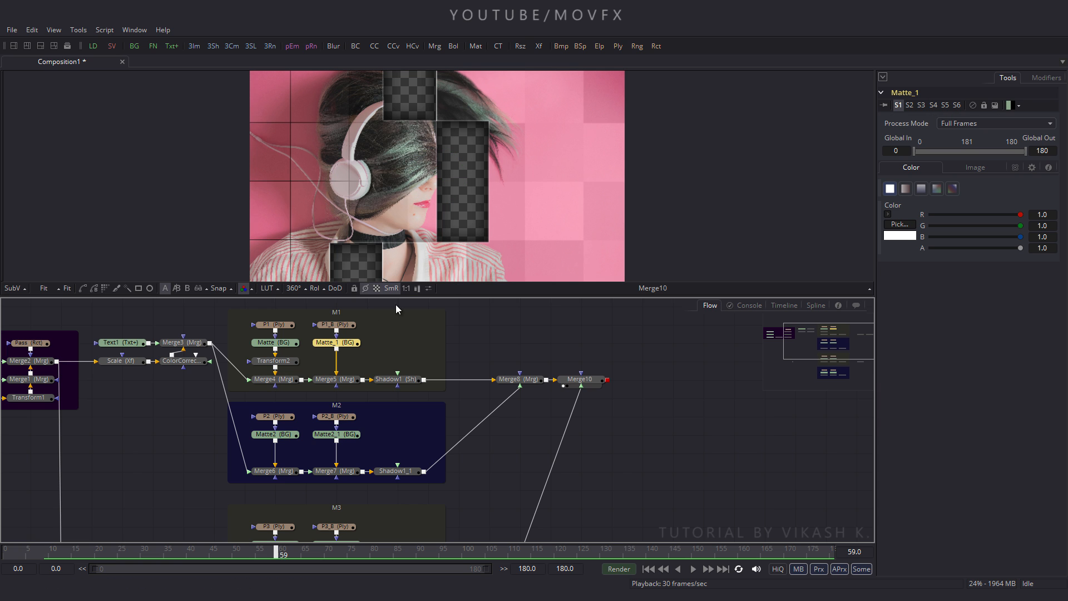
pyautogui.click(538, 48)
pyautogui.click(282, 438)
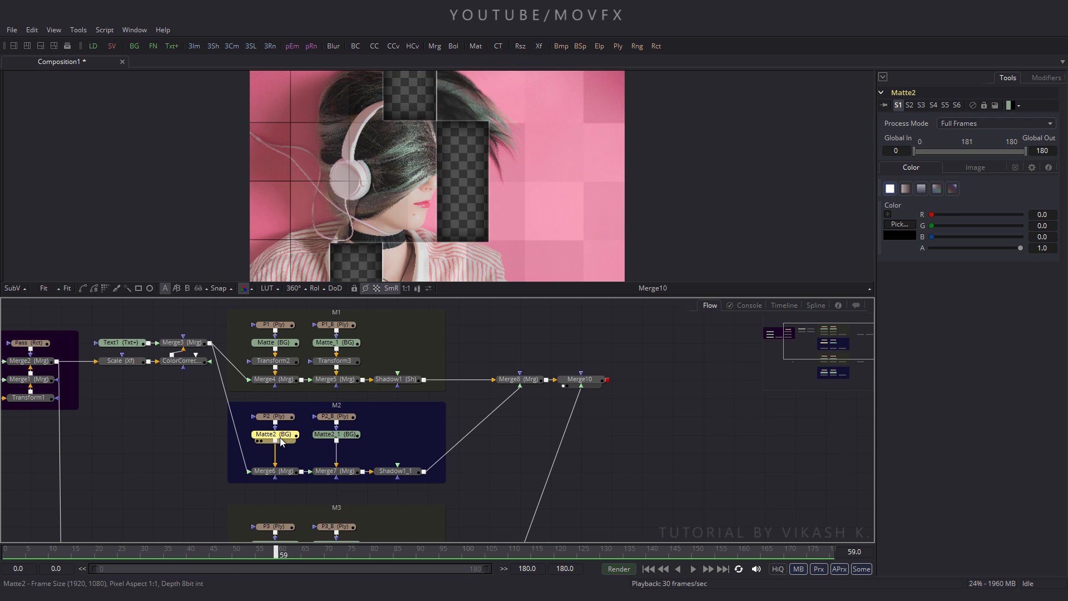
pyautogui.click(539, 46)
pyautogui.click(332, 436)
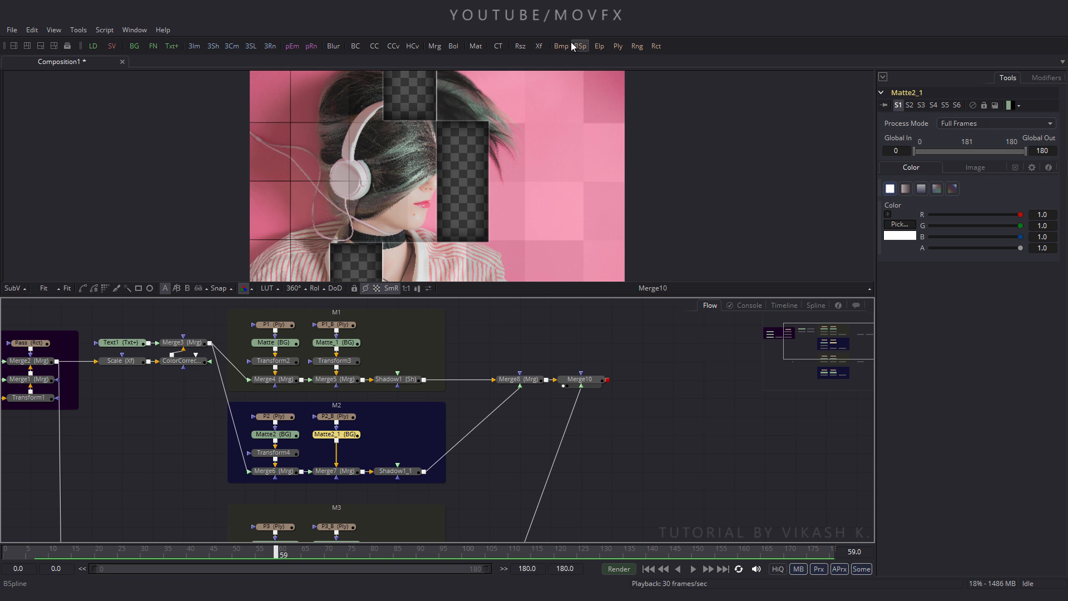
pyautogui.click(539, 46)
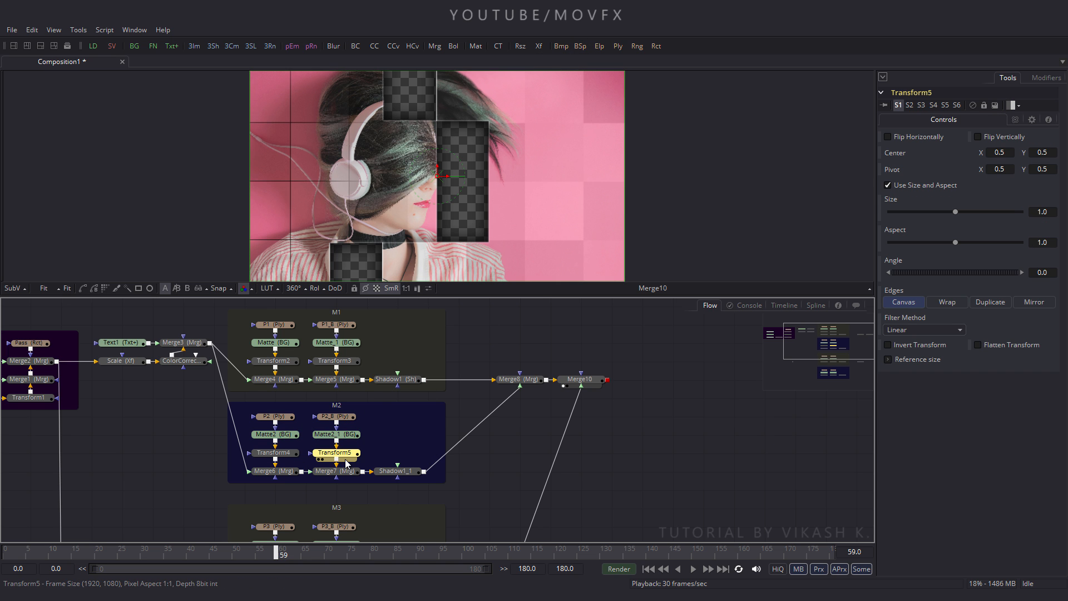
# - Enable Flip Horizontally on all four Transform nodes in M1 and M2, and scrub to frame 36 to check the mirrored mattes
pyautogui.click(284, 364)
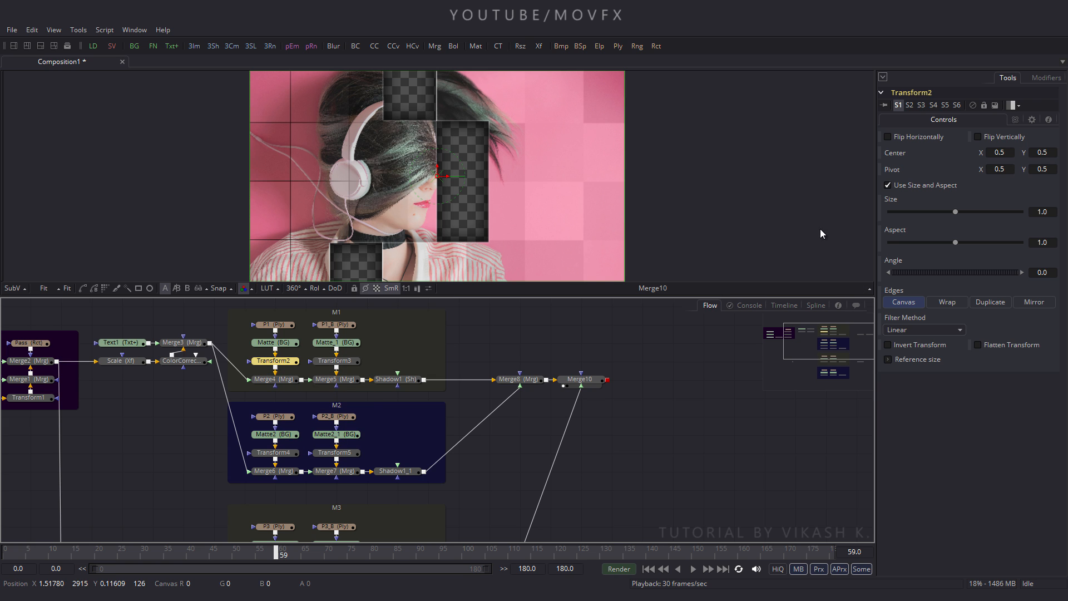
pyautogui.click(926, 137)
pyautogui.click(328, 362)
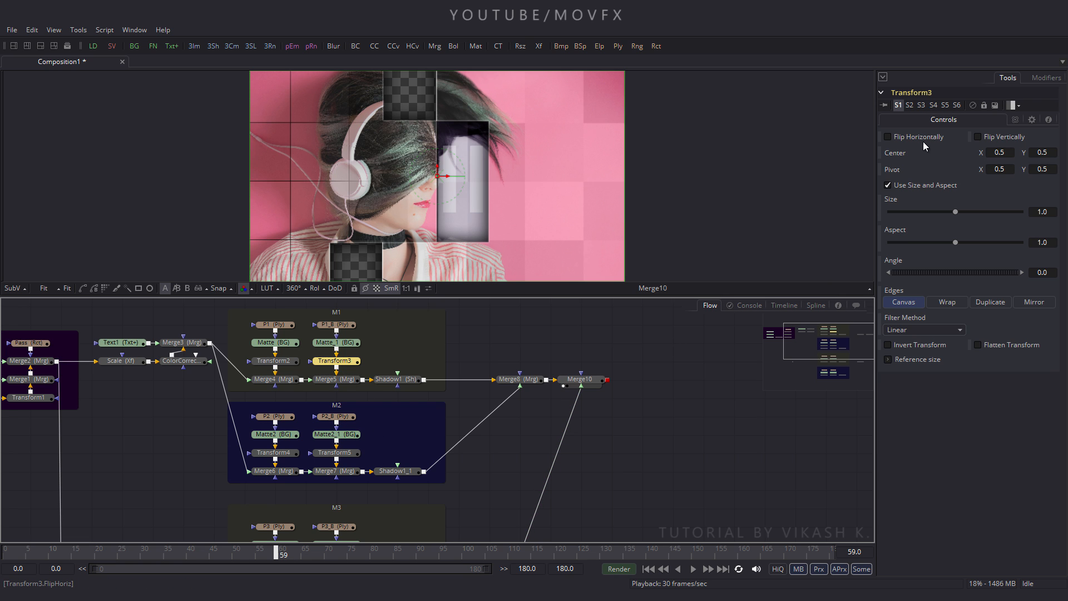
pyautogui.click(897, 137)
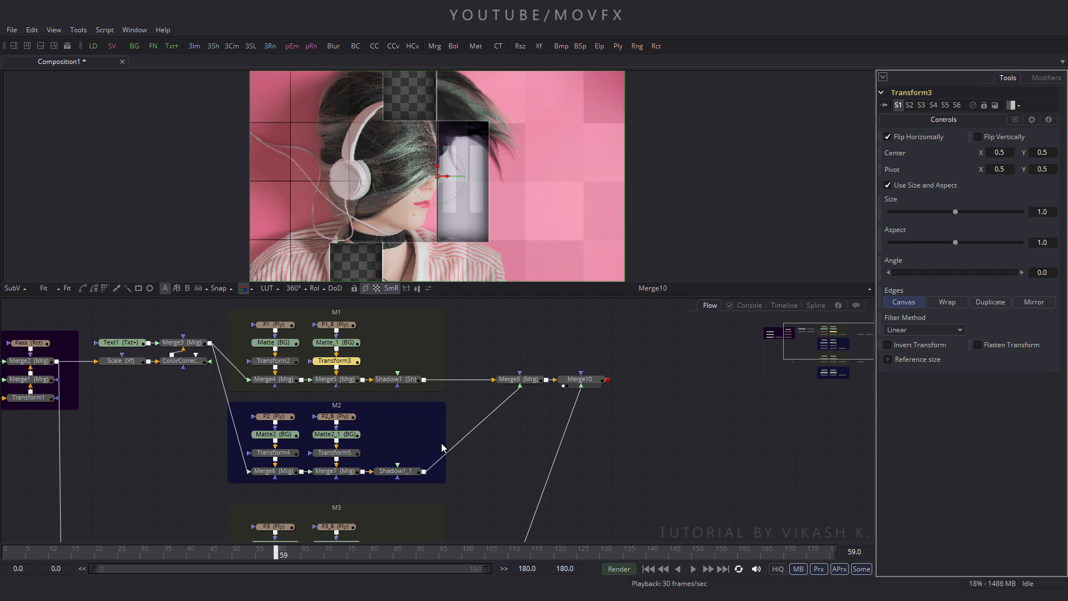
pyautogui.click(283, 458)
pyautogui.click(901, 137)
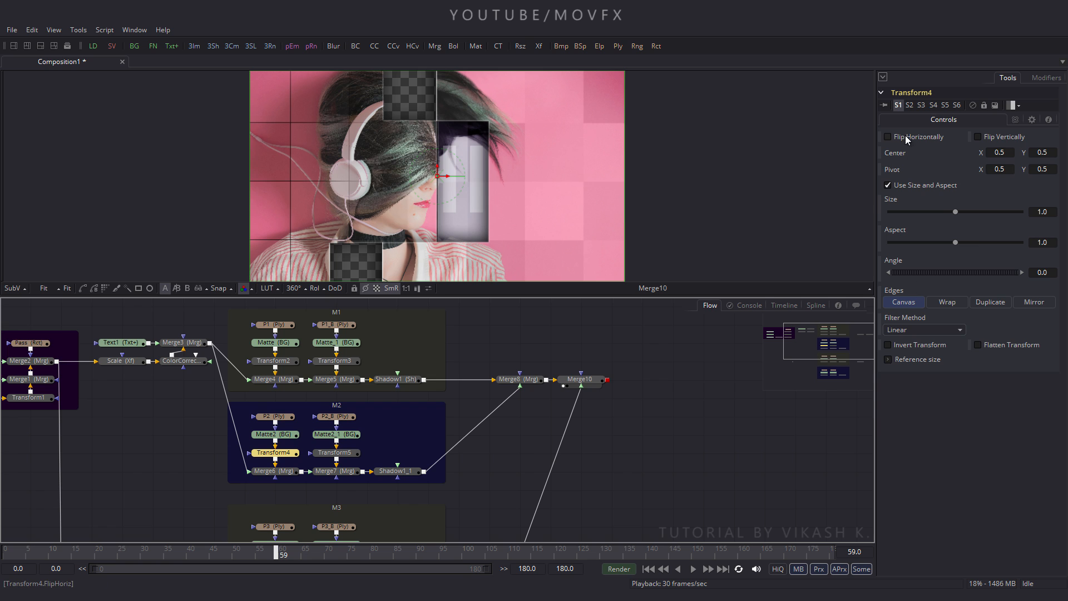
pyautogui.click(334, 453)
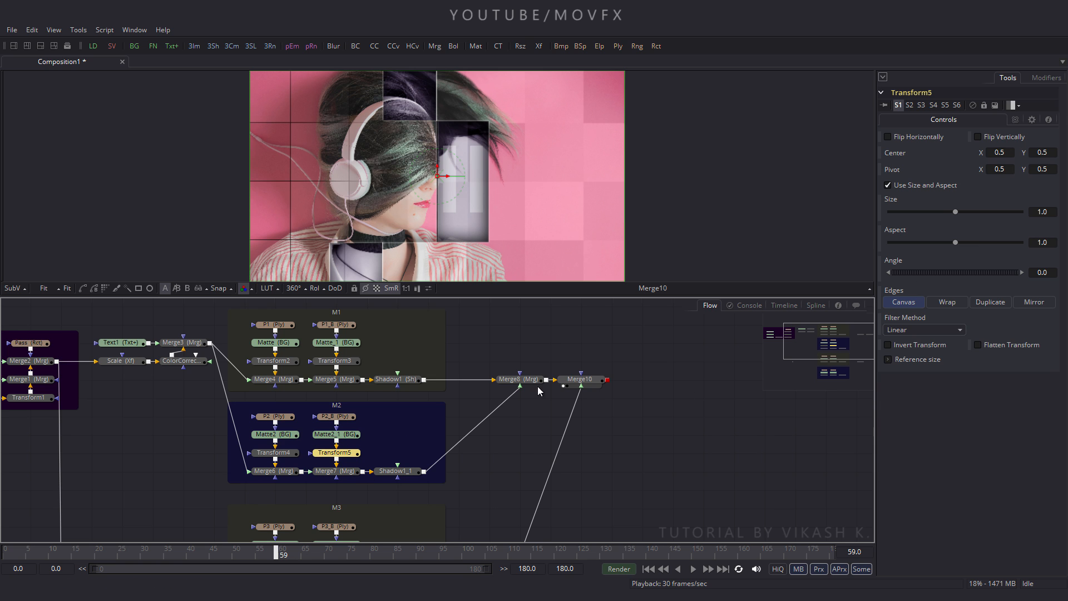
pyautogui.click(898, 138)
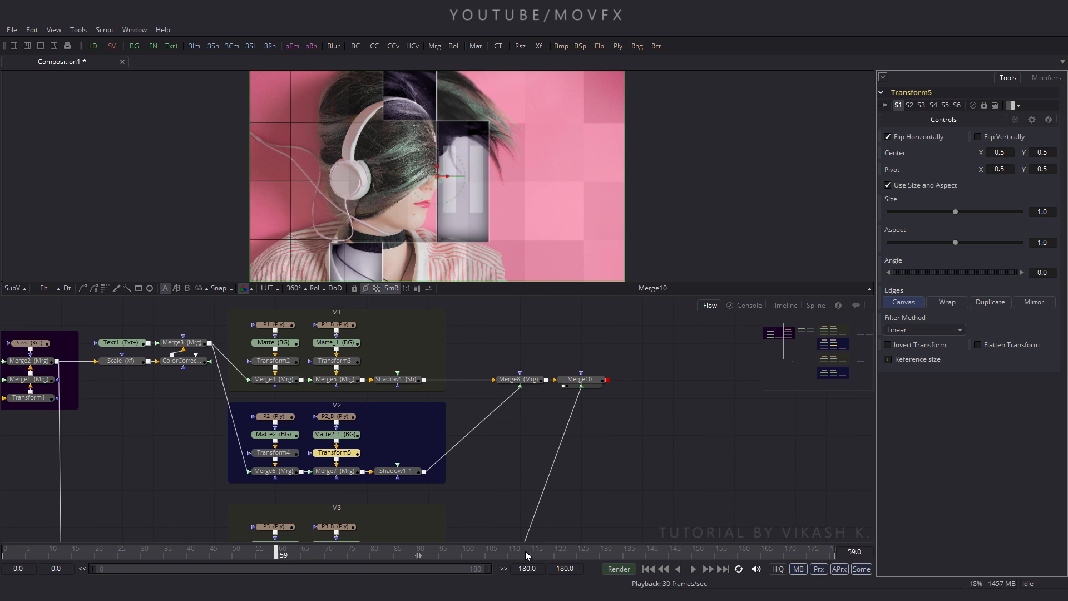
pyautogui.moveTo(526, 549); pyautogui.dragTo(171, 552)
# - Open the Spline editor enlarged, hide P2's curve, and collapse the expanded entries in the control list
pyautogui.scroll(-3, 489, 458)
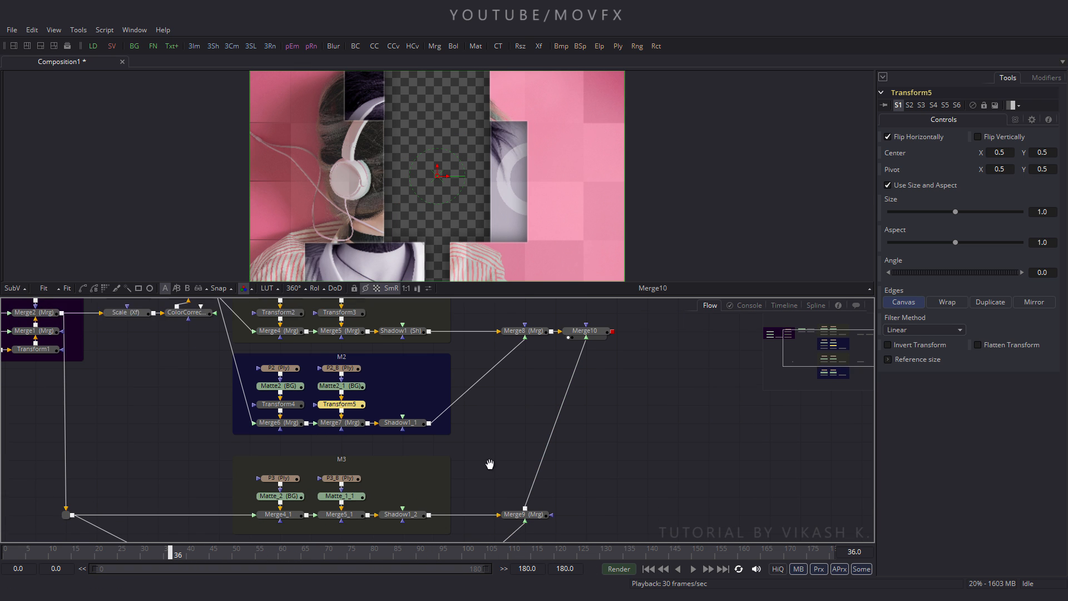
pyautogui.click(814, 304)
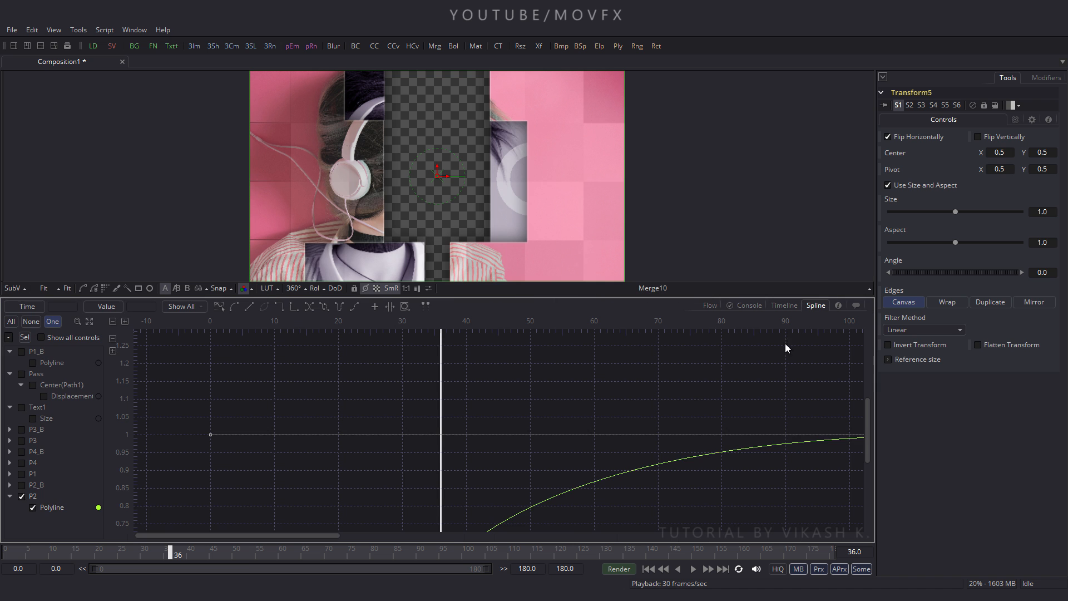
pyautogui.press('F4')
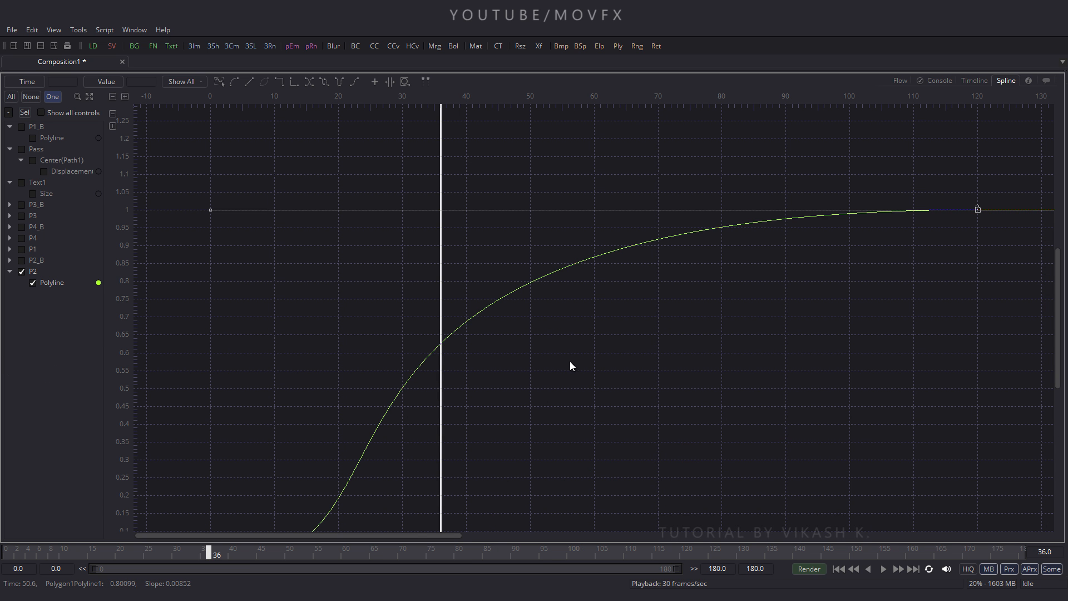
pyautogui.scroll(-5, 293, 256)
pyautogui.scroll(2, 292, 261)
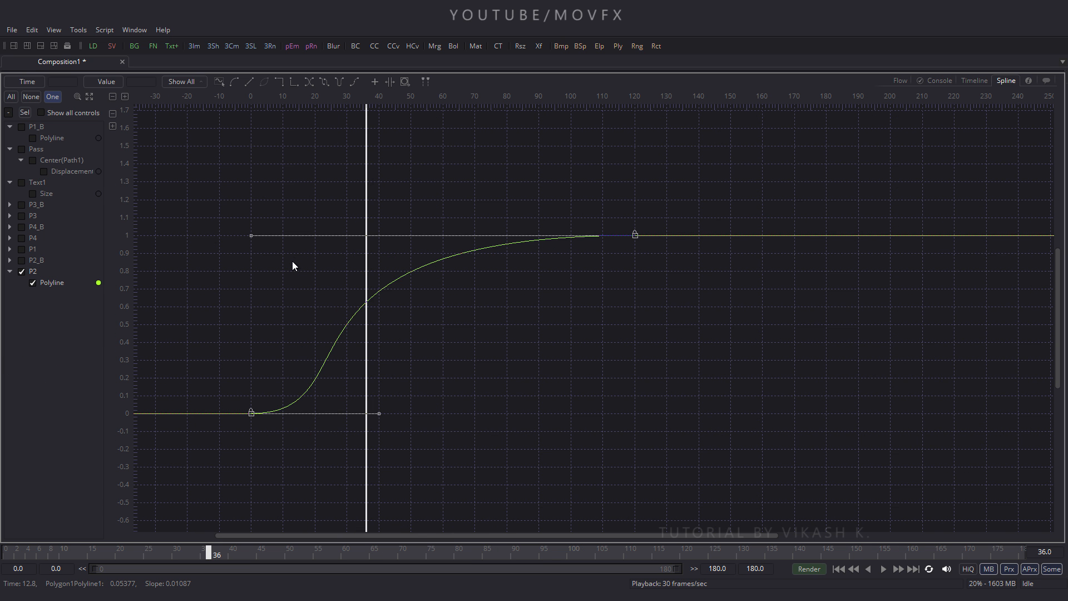
pyautogui.click(10, 272)
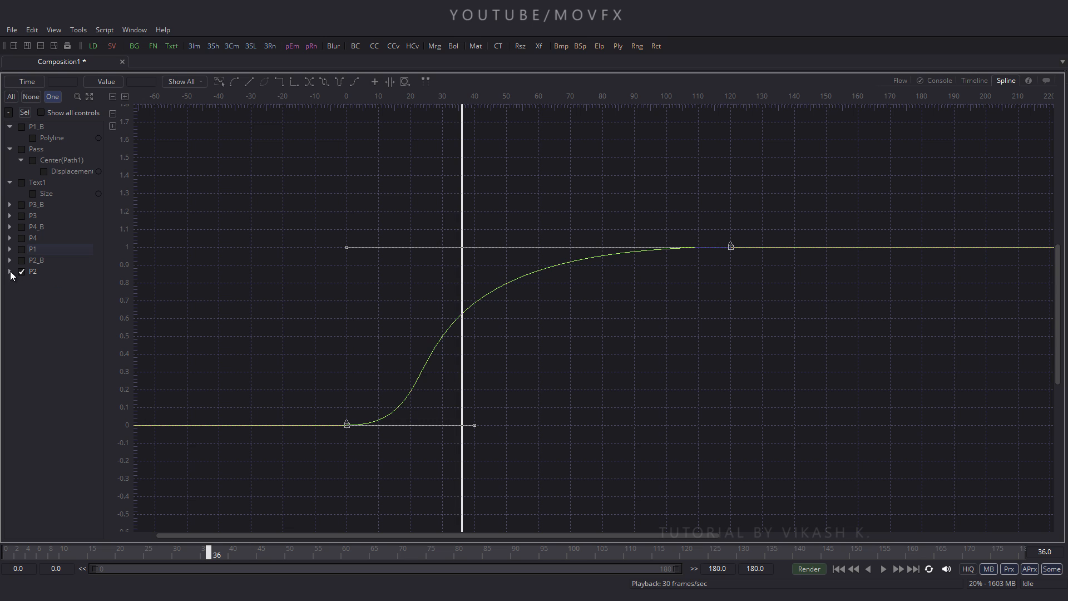
pyautogui.click(21, 272)
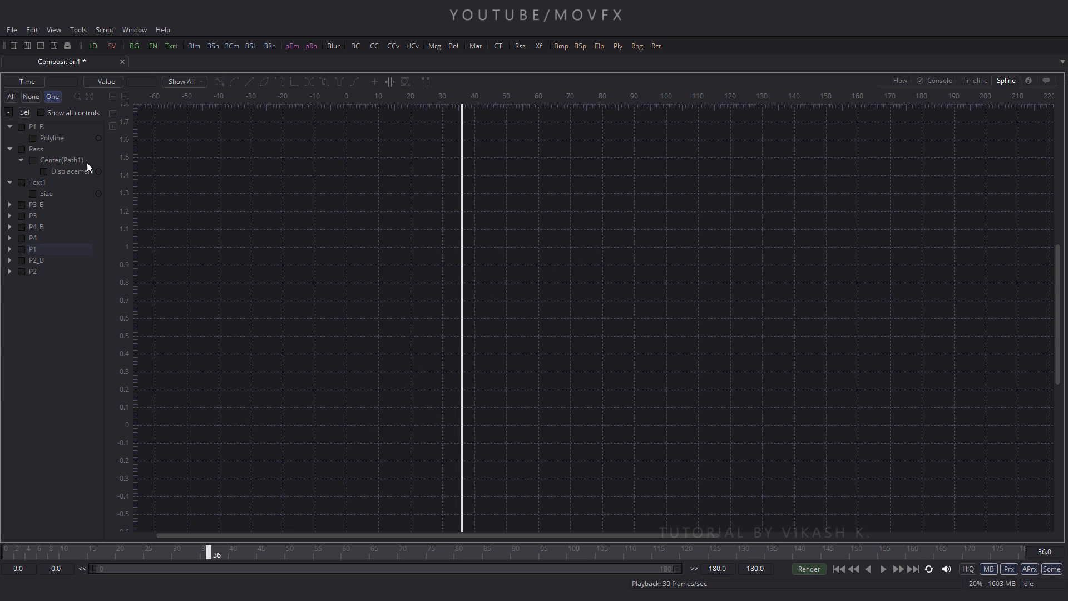
pyautogui.click(10, 126)
pyautogui.click(10, 138)
pyautogui.click(10, 149)
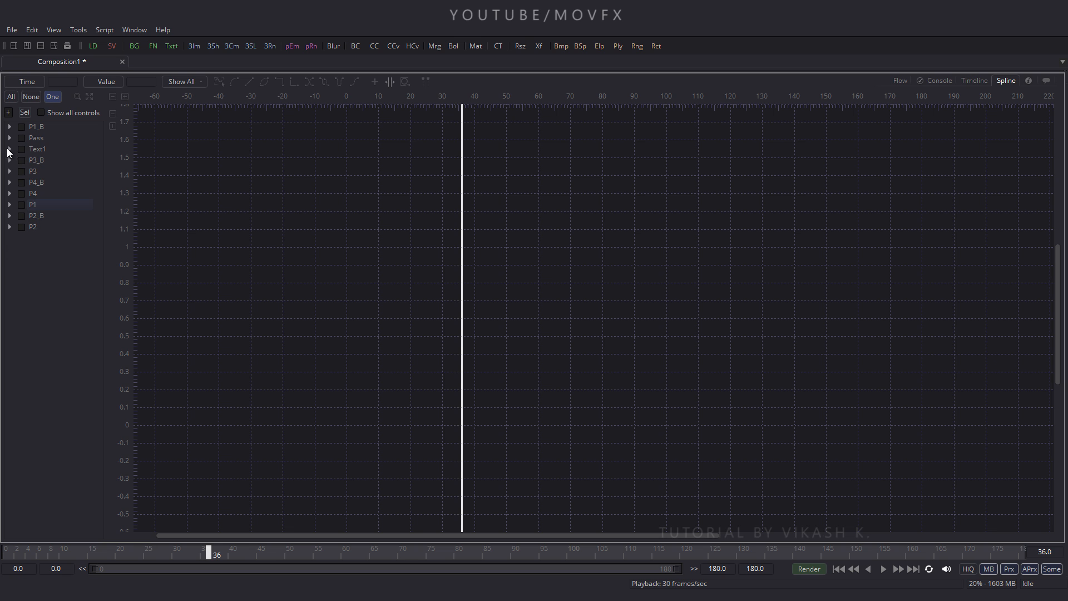
# - Show the P3_B, P3, P4_B and P4 curves together and shift all their keyframes 10 frames later, to frames 10 and 130
pyautogui.click(54, 98)
pyautogui.click(22, 172)
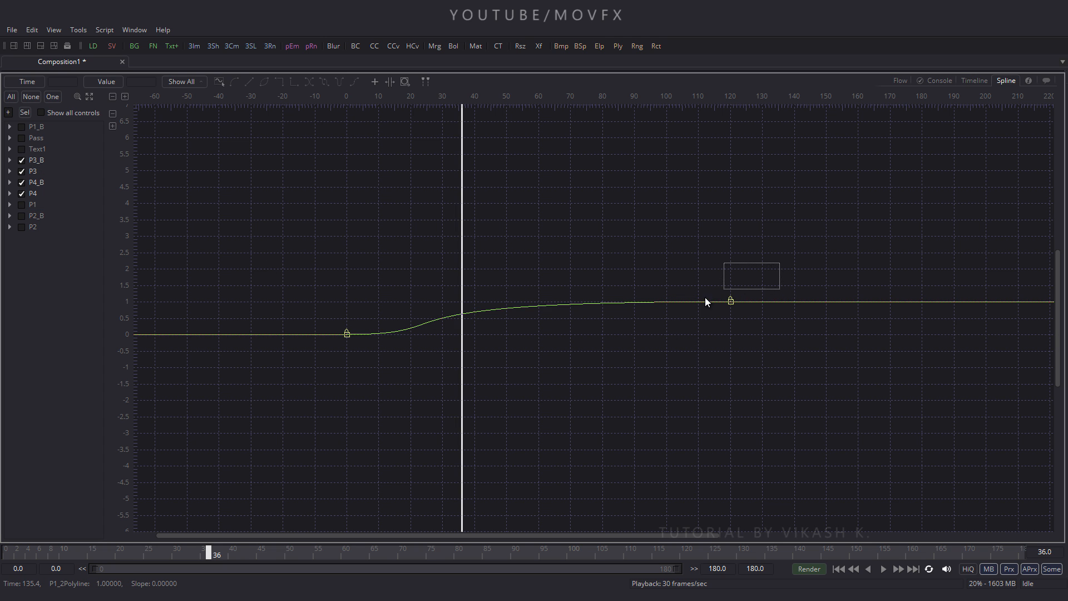
pyautogui.moveTo(705, 302); pyautogui.dragTo(326, 372)
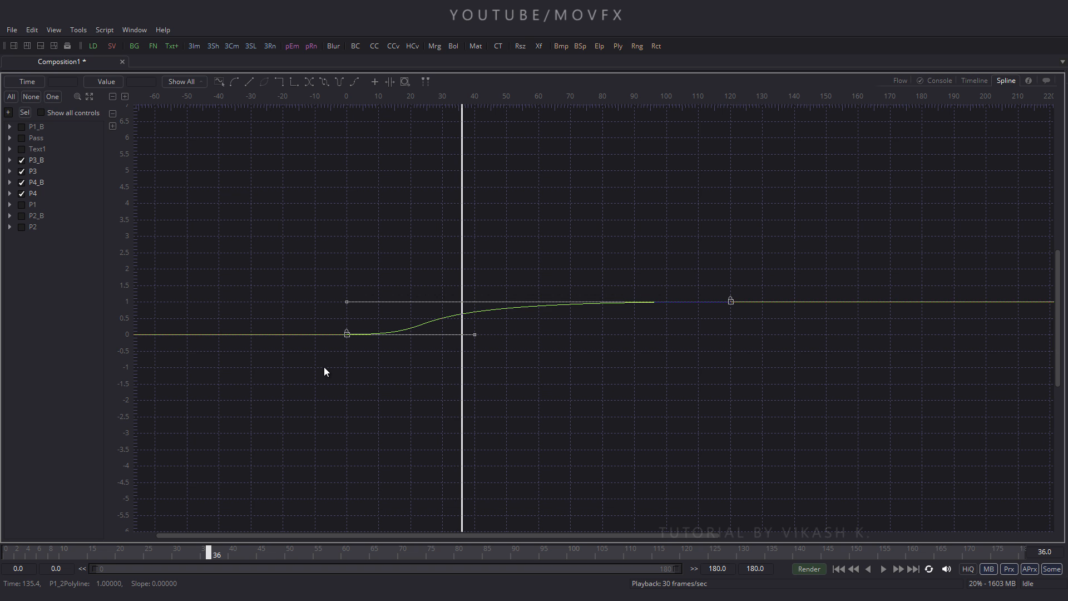
pyautogui.hotkey('shift', 'Right')
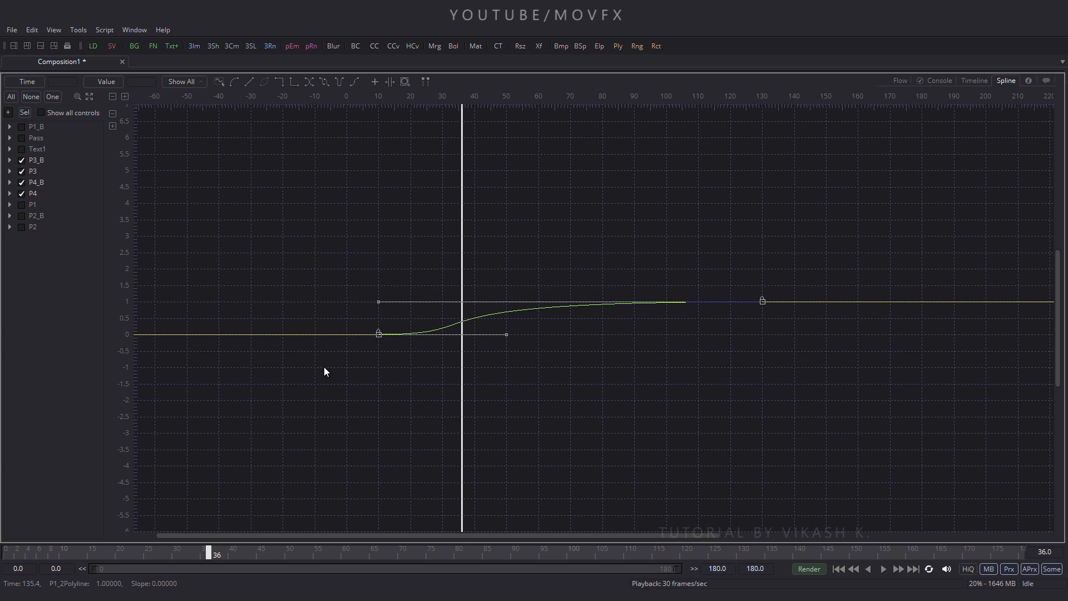
pyautogui.scroll(2, 383, 281)
pyautogui.scroll(-1, 383, 281)
# - Restore the viewer layout, return to the node flow, and play the composite from the first frame
pyautogui.press('F4')
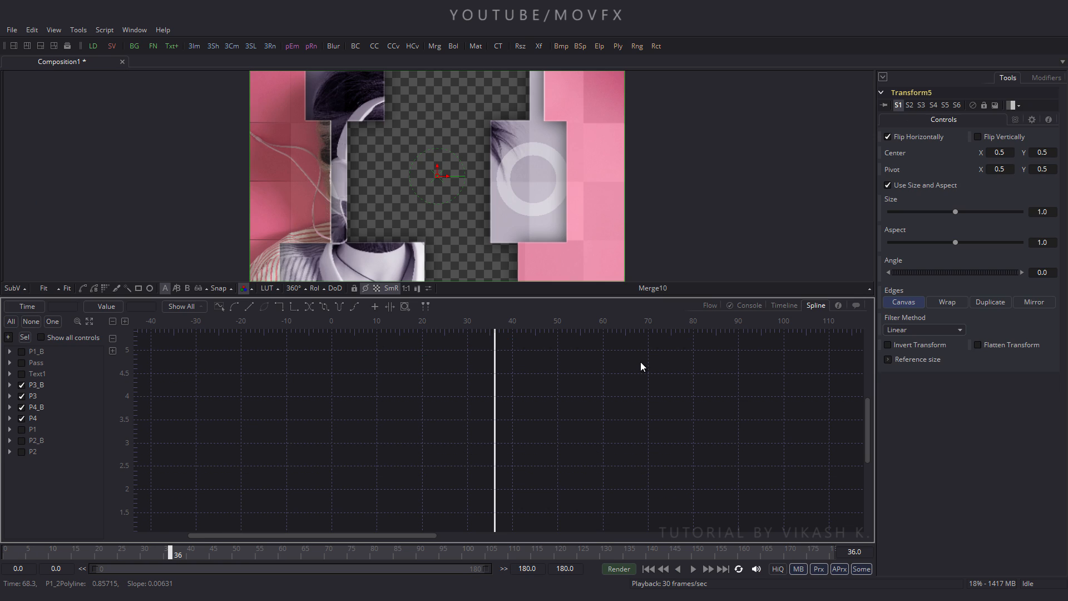
pyautogui.click(702, 305)
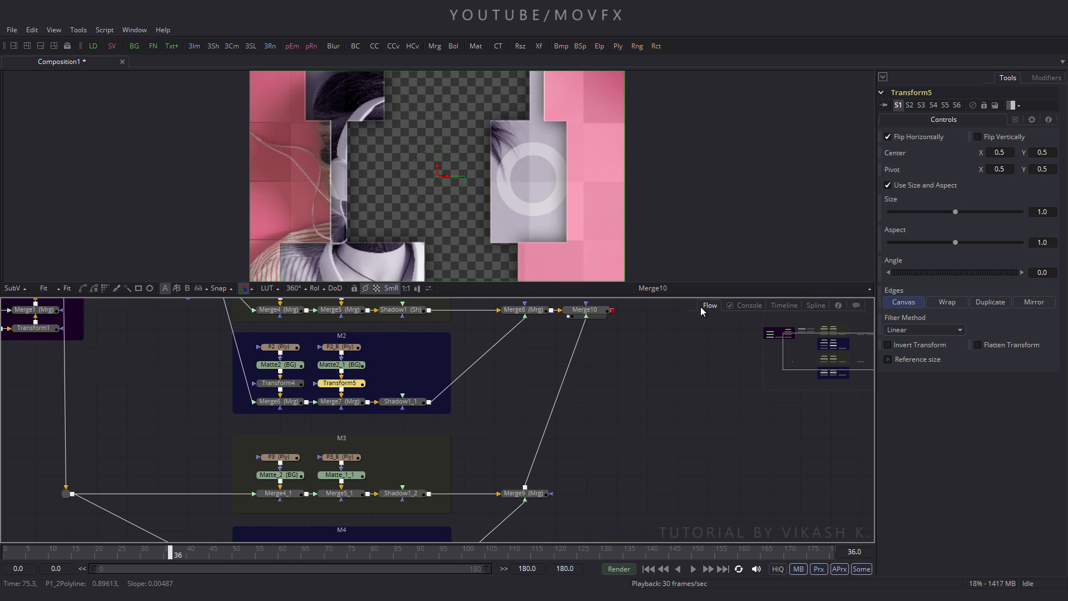
pyautogui.click(644, 568)
pyautogui.click(693, 569)
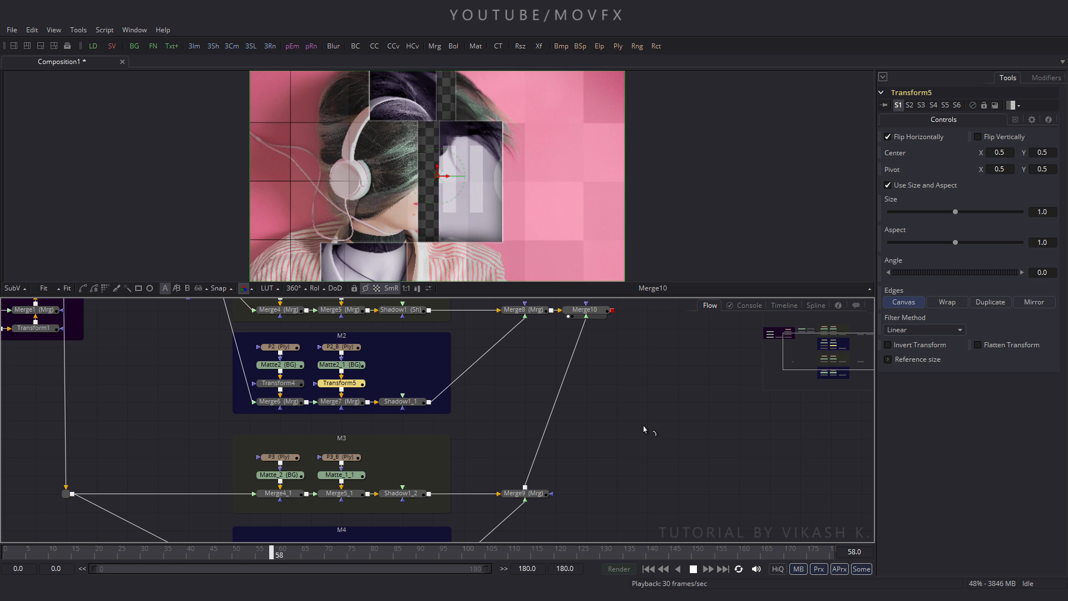
pyautogui.press('space')
# - Align Merge9 directly below Merge10 in the flow and select Merge10
pyautogui.moveTo(639, 385); pyautogui.dragTo(616, 393)
pyautogui.moveTo(508, 502); pyautogui.dragTo(574, 497)
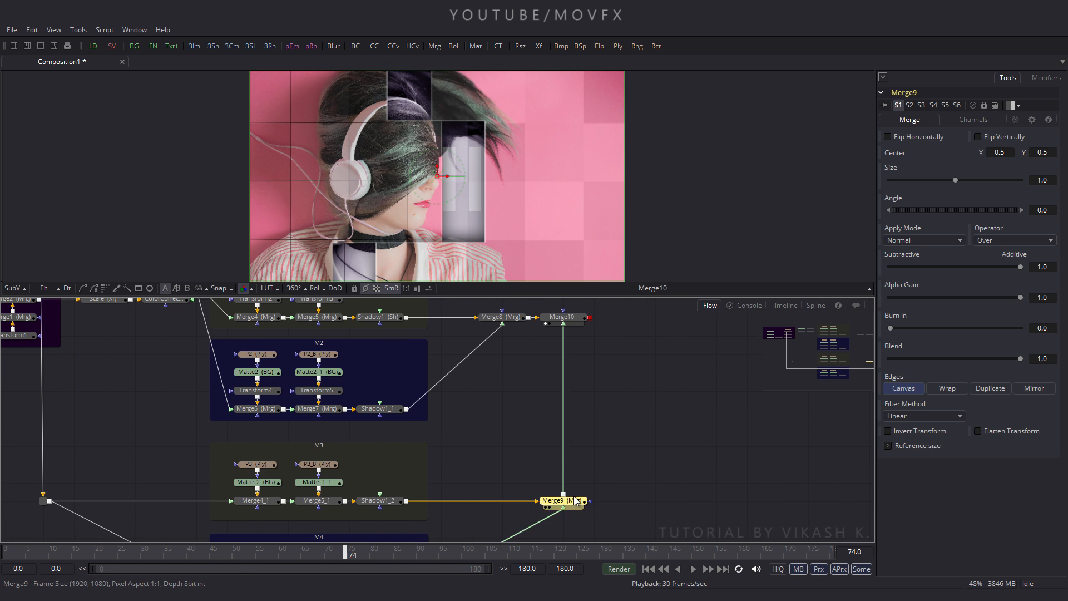
pyautogui.moveTo(634, 379); pyautogui.dragTo(614, 409)
pyautogui.click(614, 410)
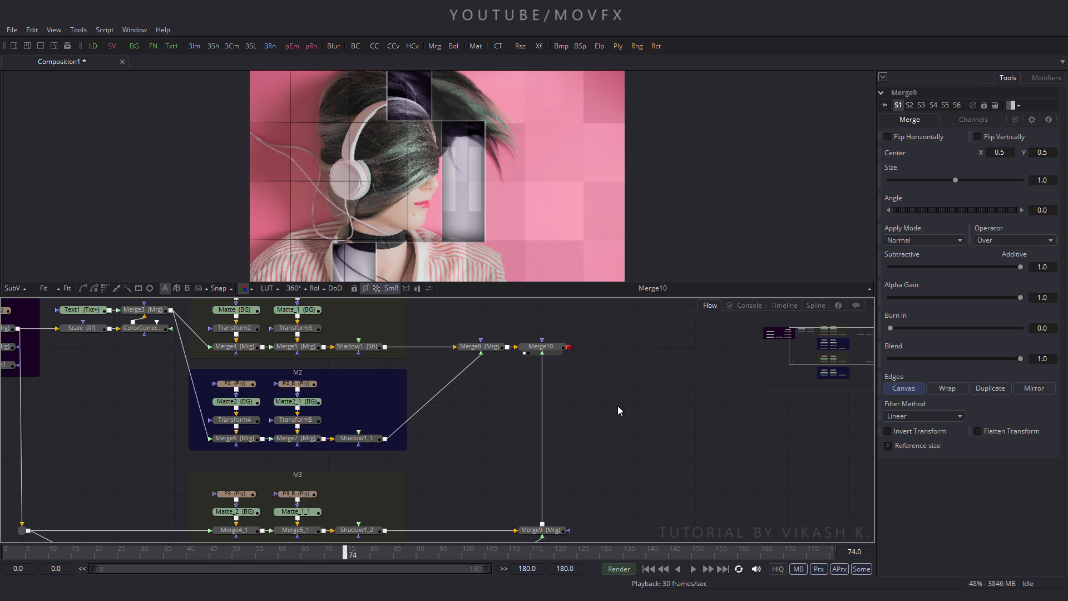
pyautogui.click(540, 346)
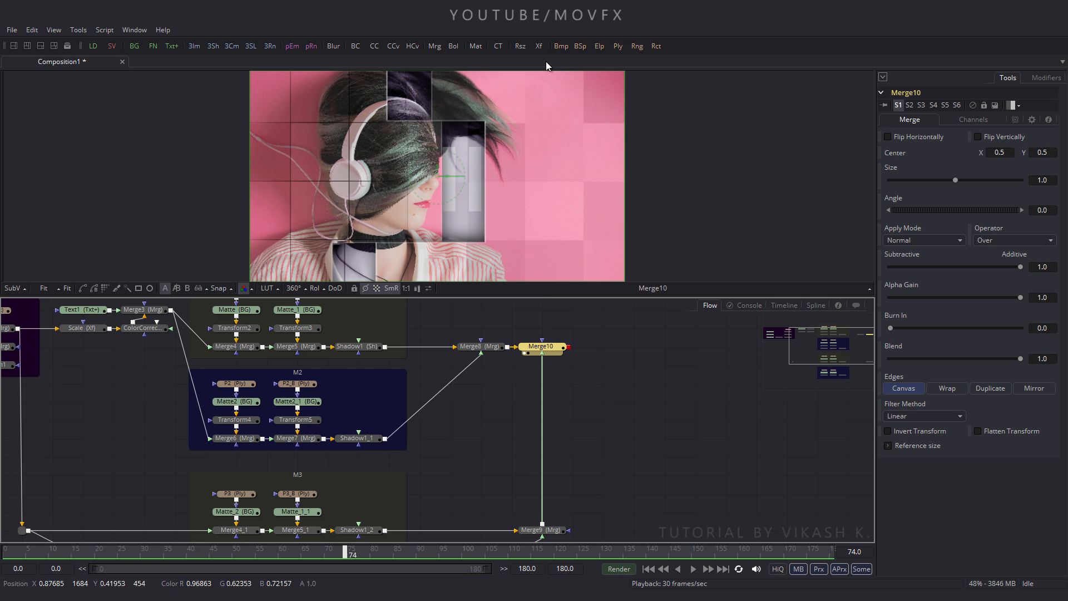
# - Add a Transform node named FinalMOVE after Merge10 and show it in the viewer
pyautogui.click(539, 47)
pyautogui.moveTo(558, 332); pyautogui.dragTo(620, 351)
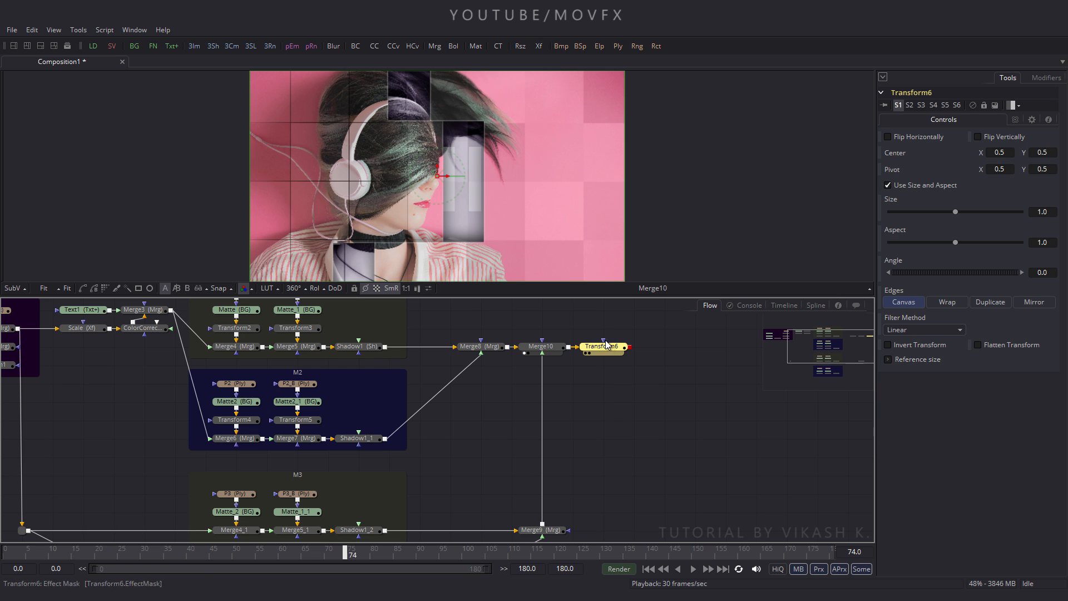
pyautogui.click(621, 375)
pyautogui.press('F2')
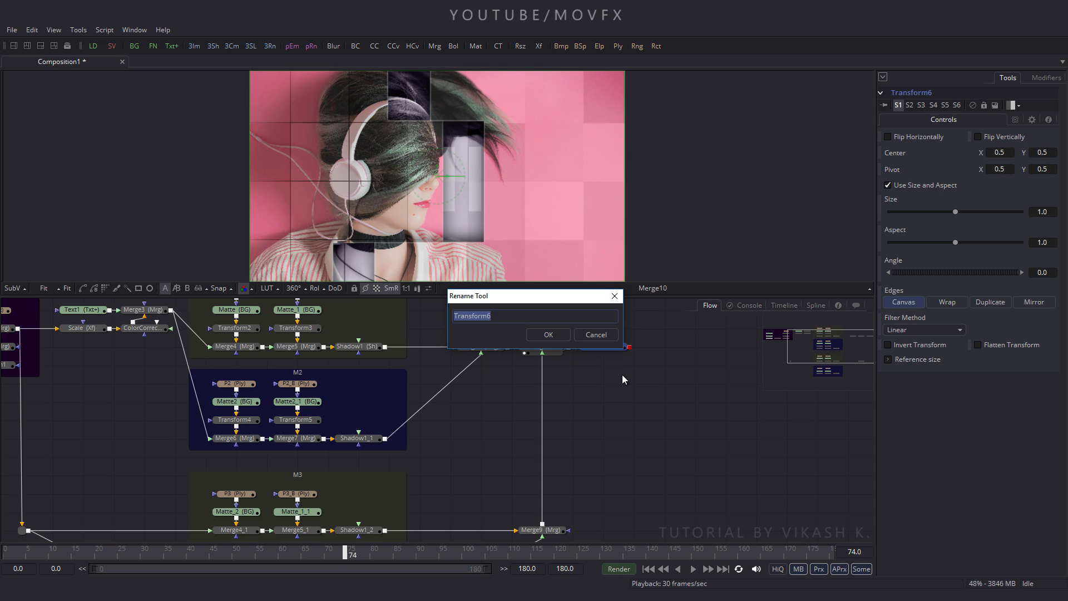
pyautogui.write('FlnalMOVE')
pyautogui.click(548, 335)
pyautogui.moveTo(595, 348); pyautogui.dragTo(553, 135)
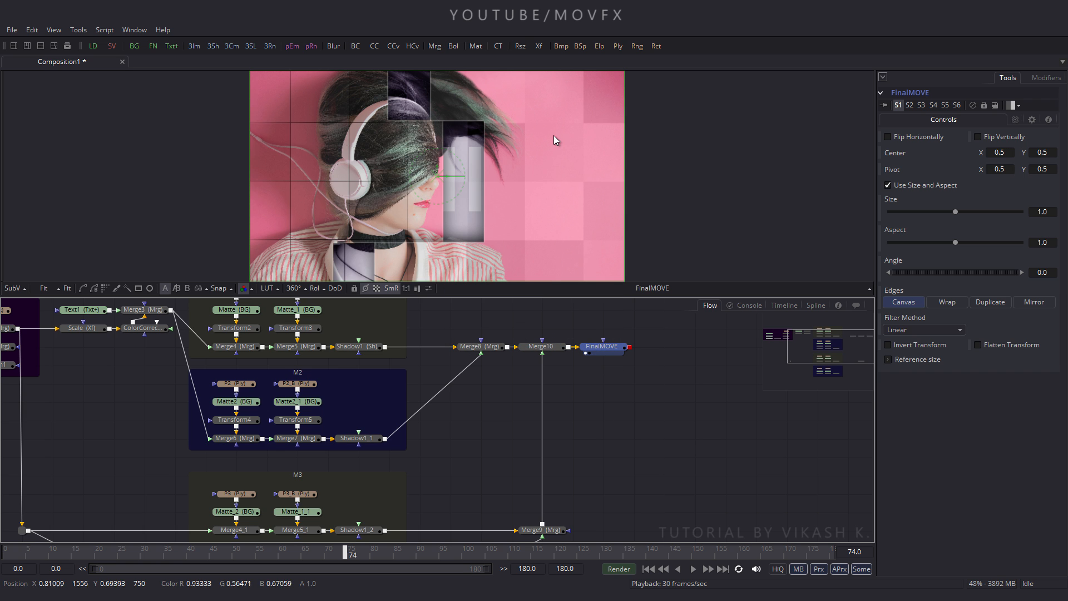
# - At frame 180, enable animation on the Size and Center of FinalMOVE
pyautogui.moveTo(587, 456); pyautogui.dragTo(561, 444)
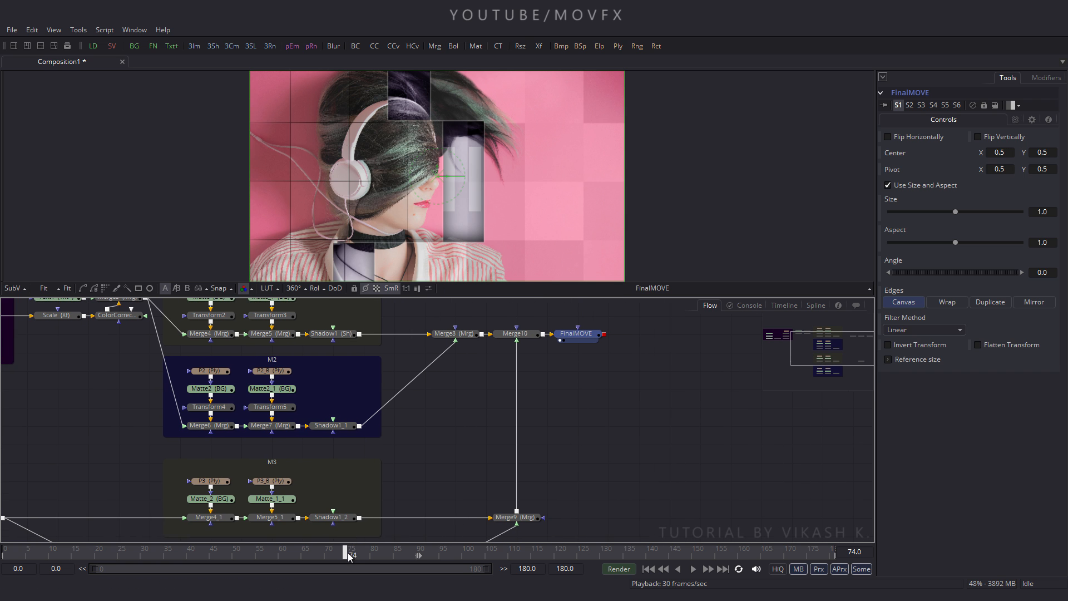
pyautogui.moveTo(348, 554); pyautogui.dragTo(517, 567)
pyautogui.moveTo(778, 552); pyautogui.dragTo(880, 550)
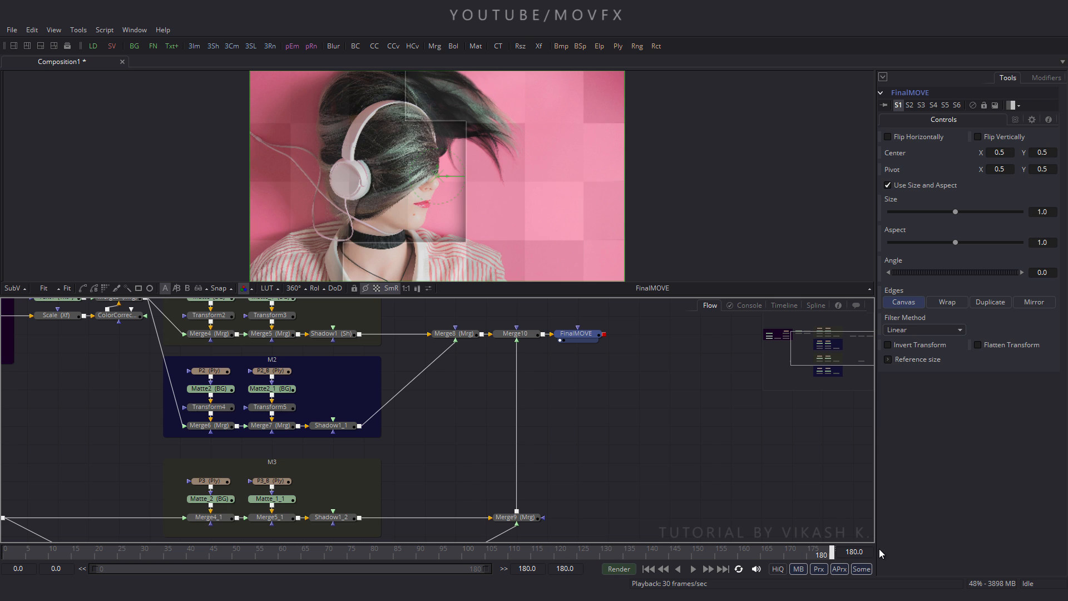
pyautogui.rightClick(896, 203)
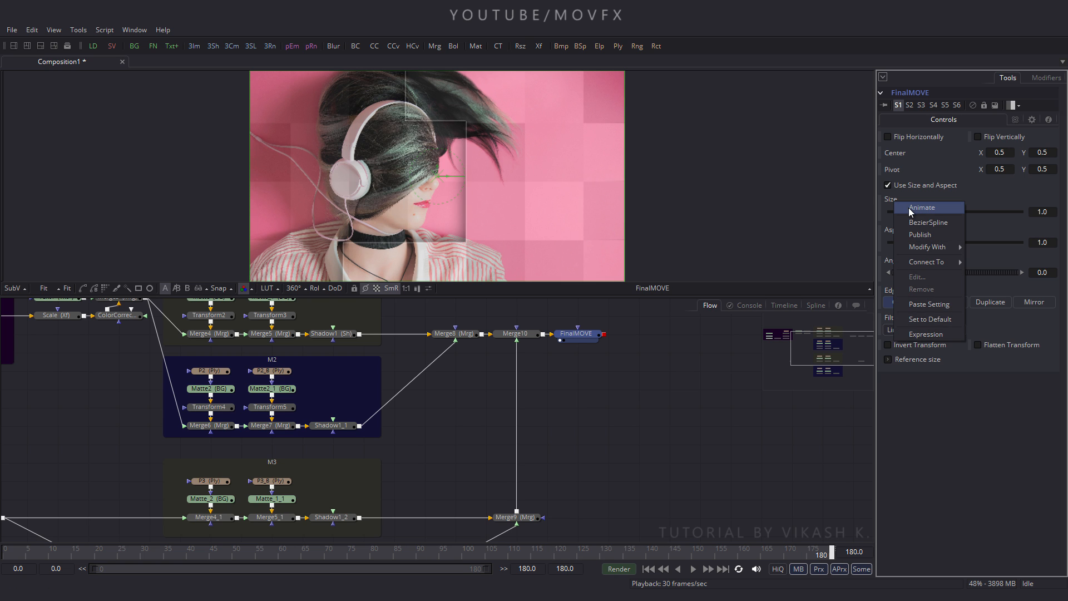
pyautogui.click(909, 208)
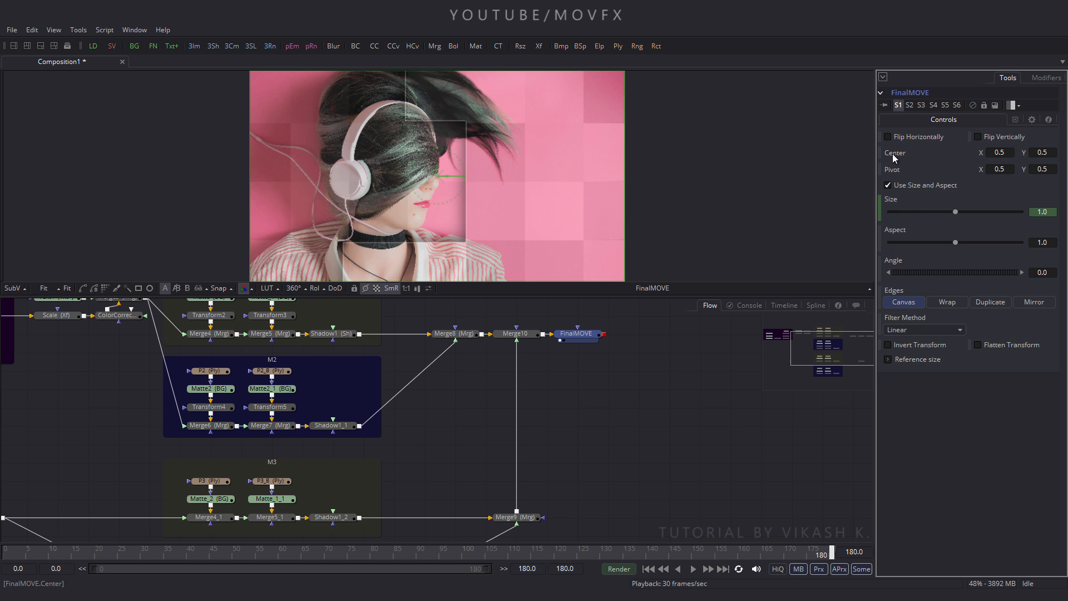
pyautogui.rightClick(893, 157)
pyautogui.click(918, 161)
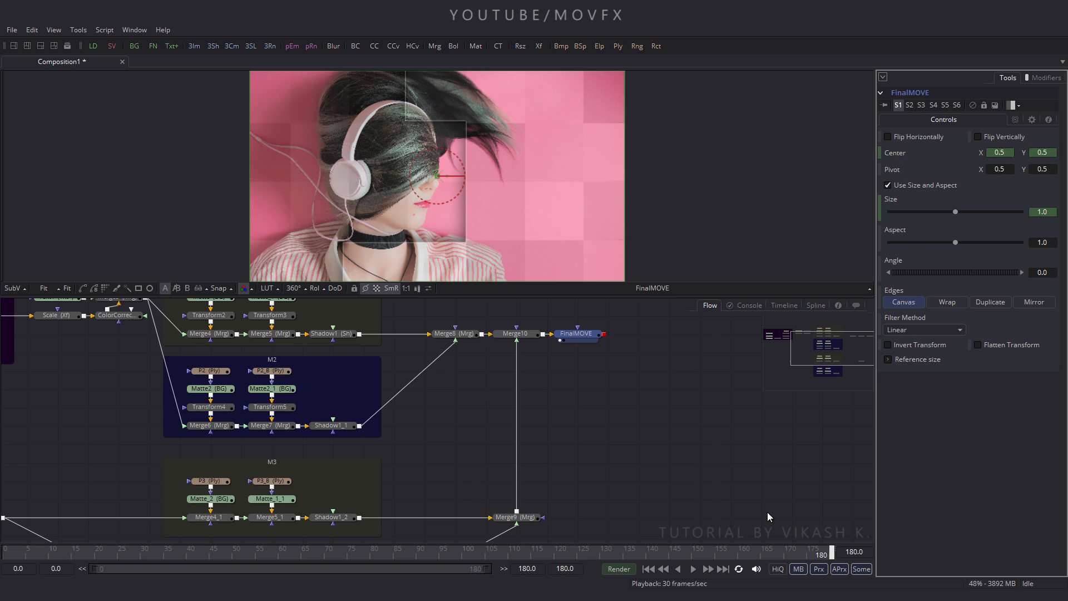
# - At frame 0, set FinalMOVE's Size to 1.3 and shift its center horizontally to X about 0.64
pyautogui.moveTo(756, 553); pyautogui.dragTo(1, 553)
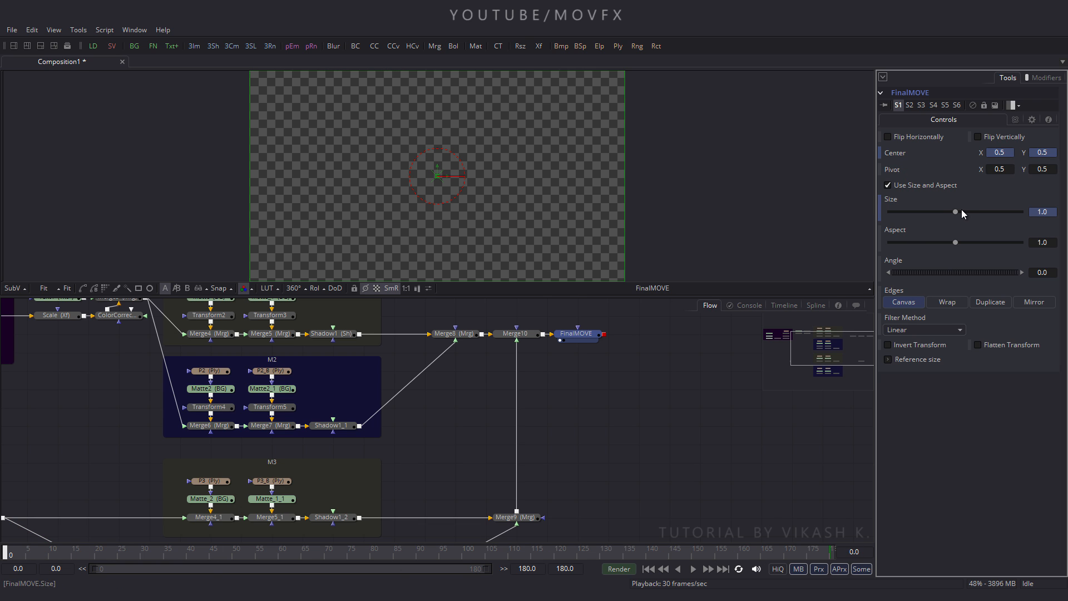
pyautogui.moveTo(962, 211); pyautogui.dragTo(963, 212)
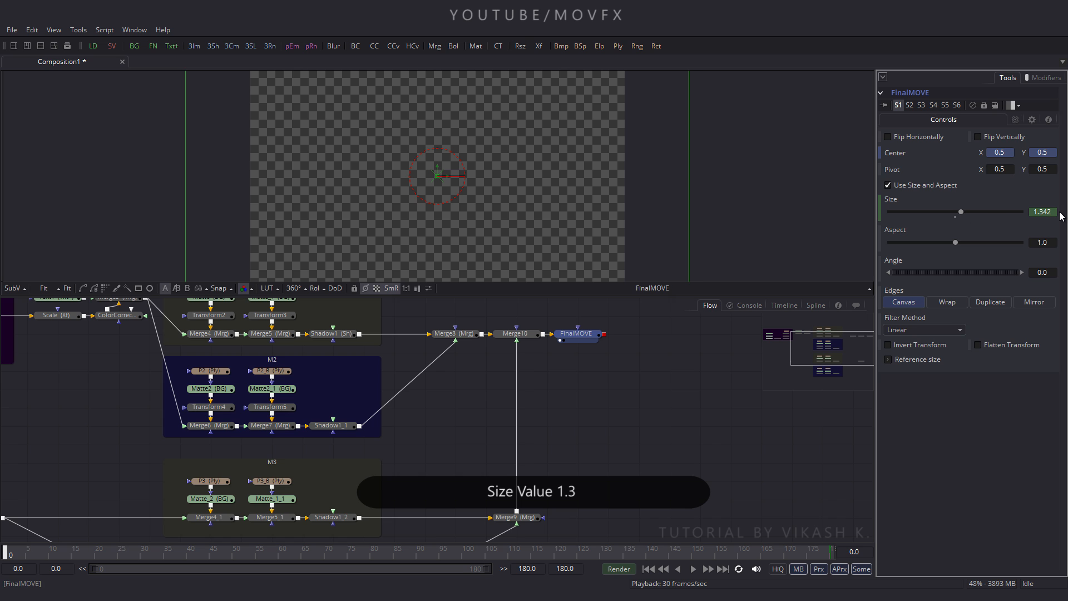
pyautogui.doubleClick(1042, 211)
pyautogui.write('1.3')
pyautogui.press('Tab')
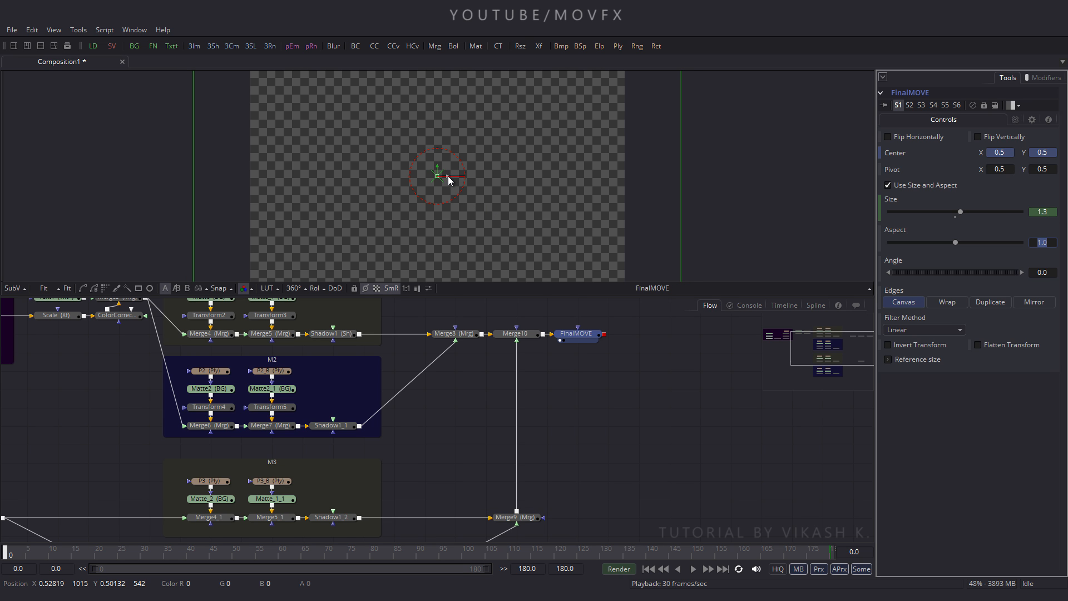
pyautogui.moveTo(448, 176); pyautogui.dragTo(503, 174)
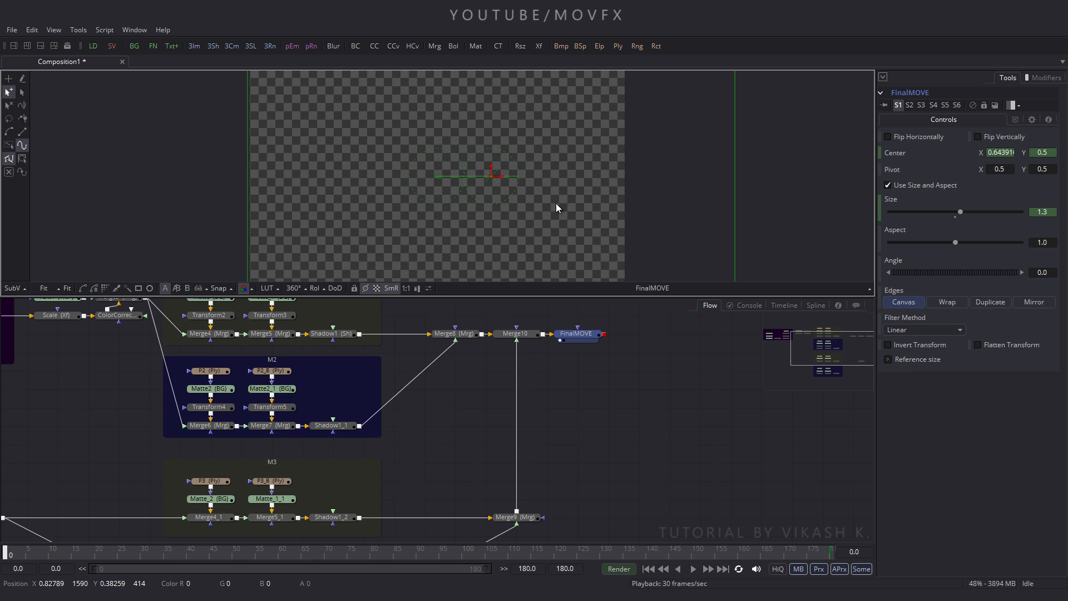
# - Play the composite to preview the FinalMOVE animation
pyautogui.click(693, 569)
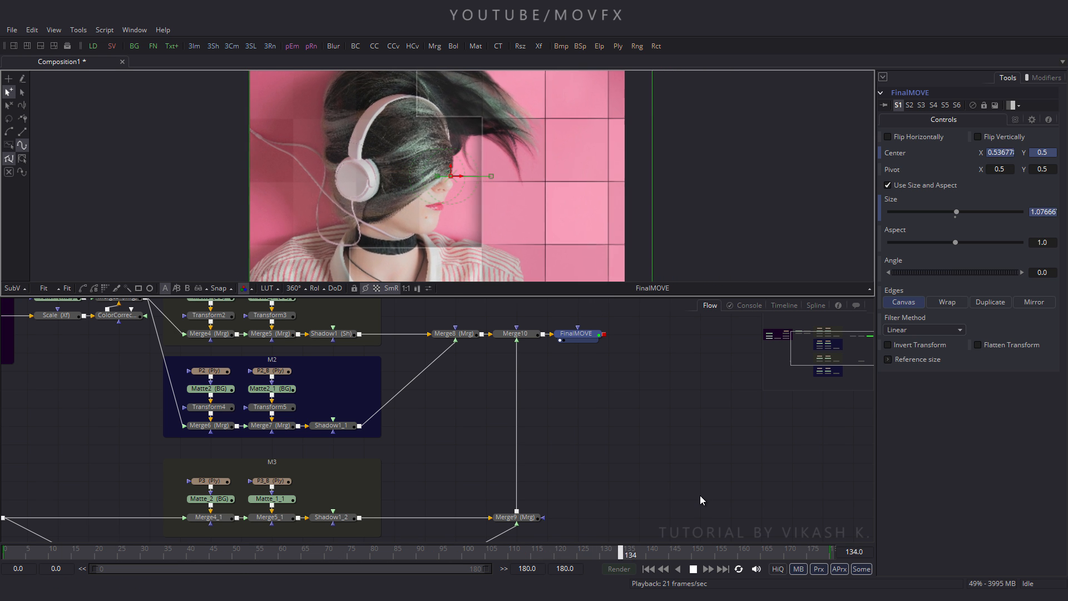
pyautogui.press('space')
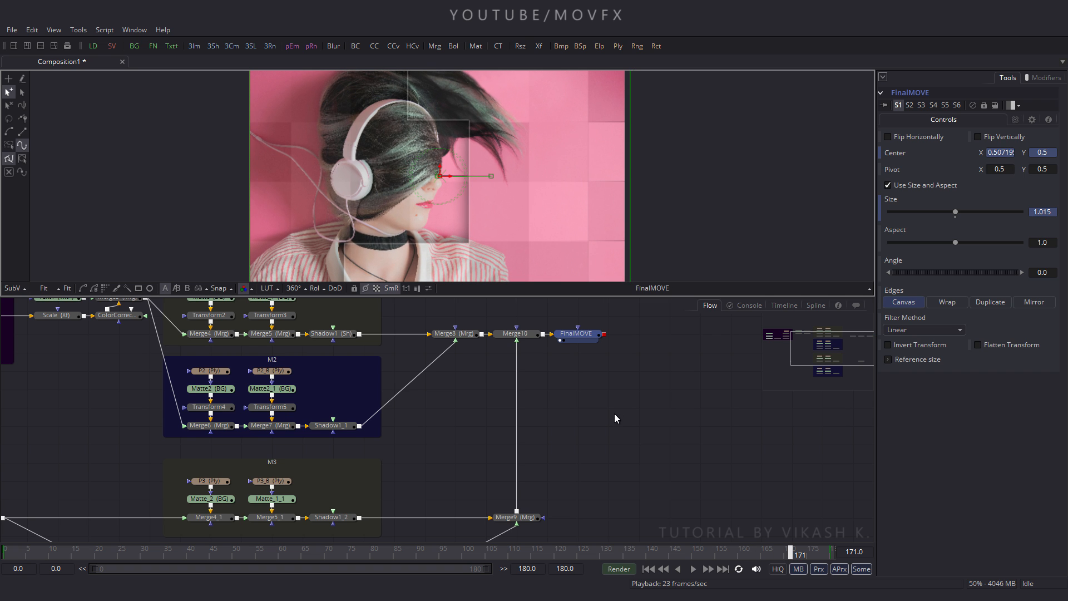
pyautogui.moveTo(614, 414); pyautogui.dragTo(617, 396)
pyautogui.click(617, 399)
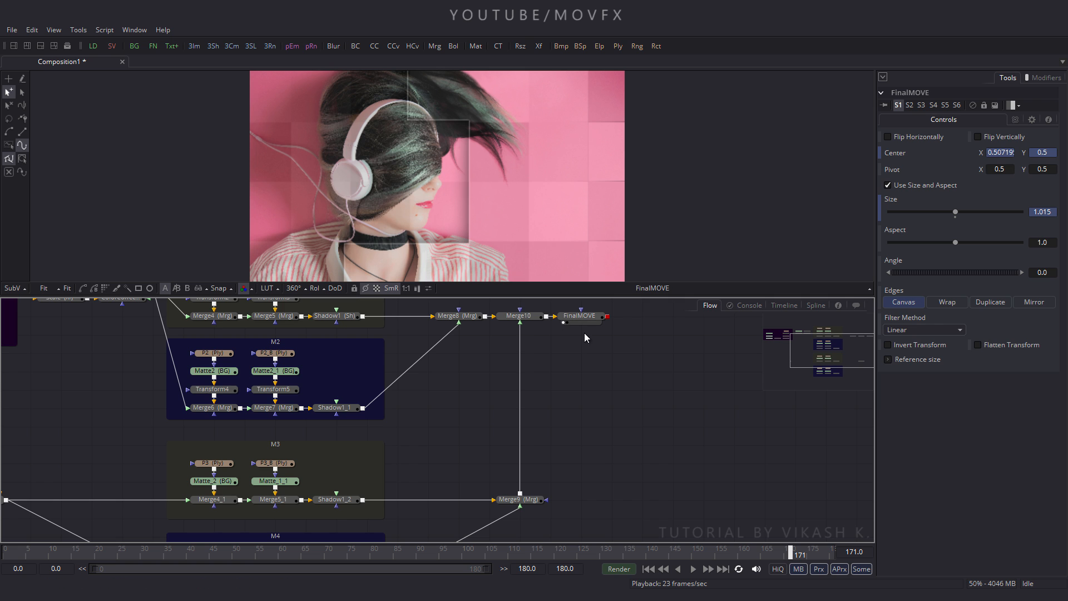
# - Add a separate Background node beside FinalMOVE in the flow and rename it Box
pyautogui.moveTo(619, 356); pyautogui.dragTo(514, 373)
pyautogui.moveTo(593, 336); pyautogui.dragTo(549, 383)
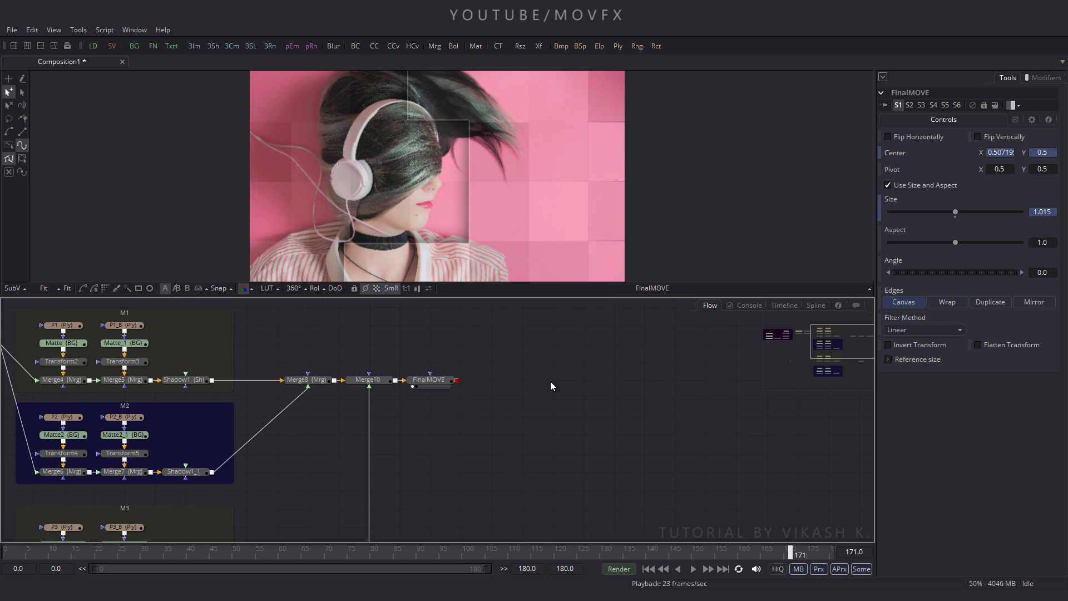
pyautogui.moveTo(133, 46); pyautogui.dragTo(520, 380)
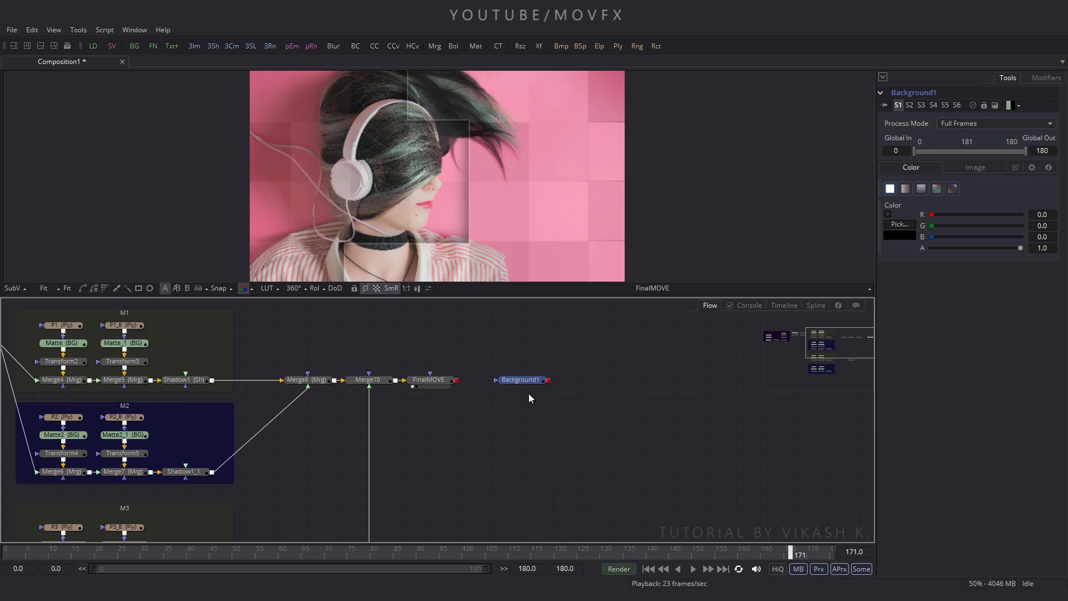
pyautogui.press('F2')
pyautogui.write('Box')
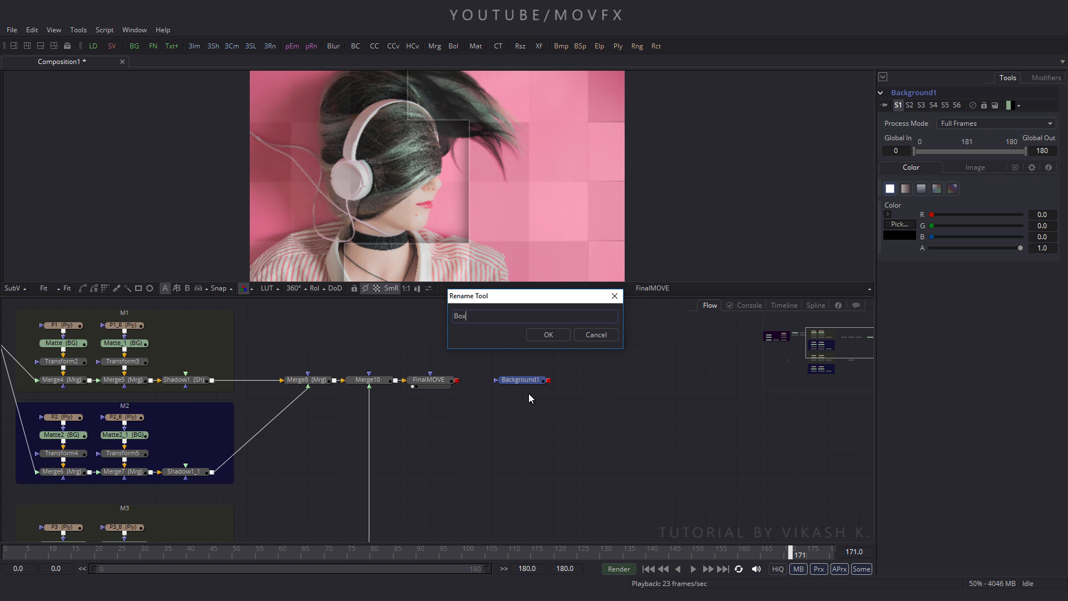
pyautogui.press('Return')
# - Set the Box background's color to orange, #ffaa00
pyautogui.click(897, 224)
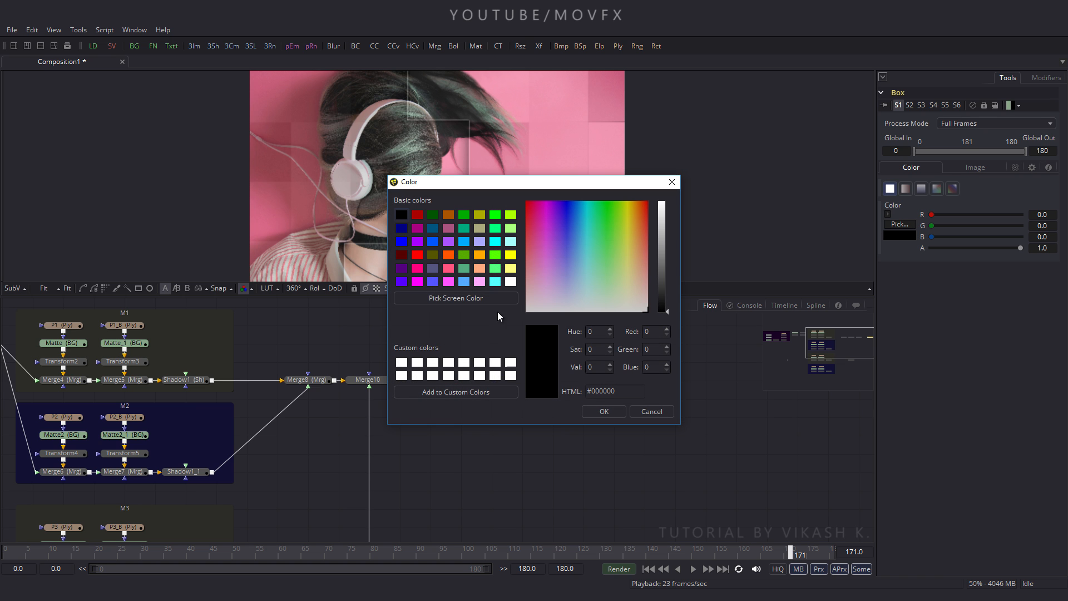
pyautogui.click(478, 256)
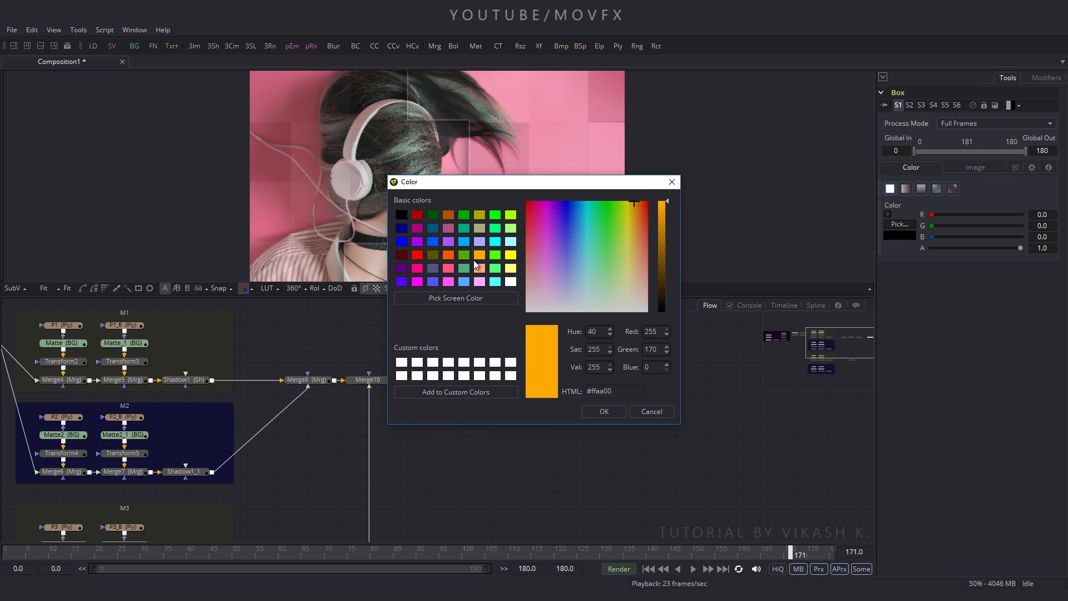
pyautogui.click(599, 413)
pyautogui.click(582, 397)
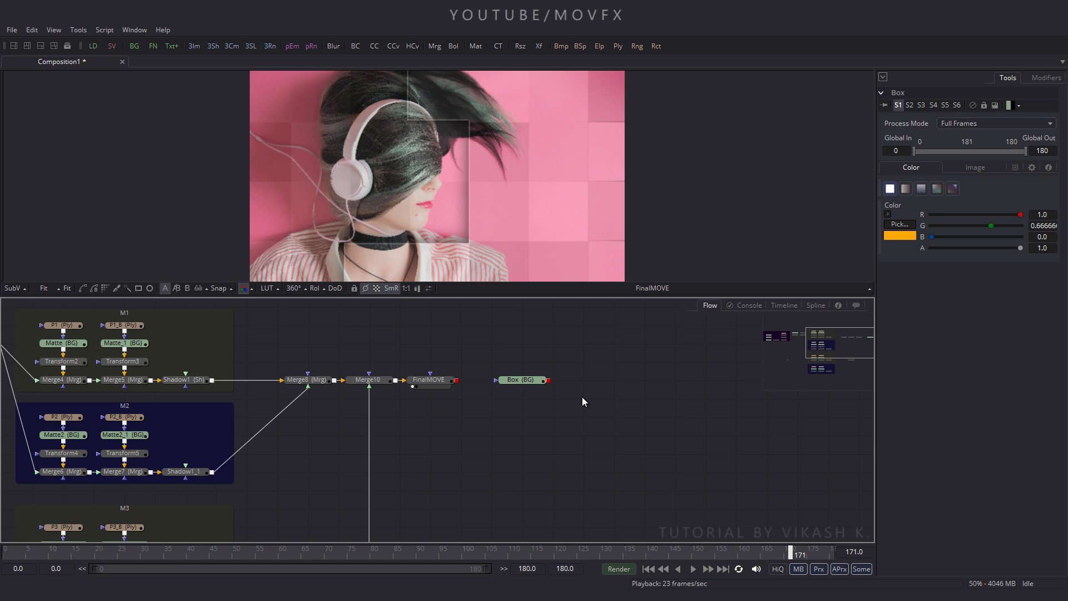
# - Mask Box with a small rectangle about 0.096 wide and 0.173 high, centered near X 0.31, and view Box
pyautogui.moveTo(583, 396); pyautogui.dragTo(561, 395)
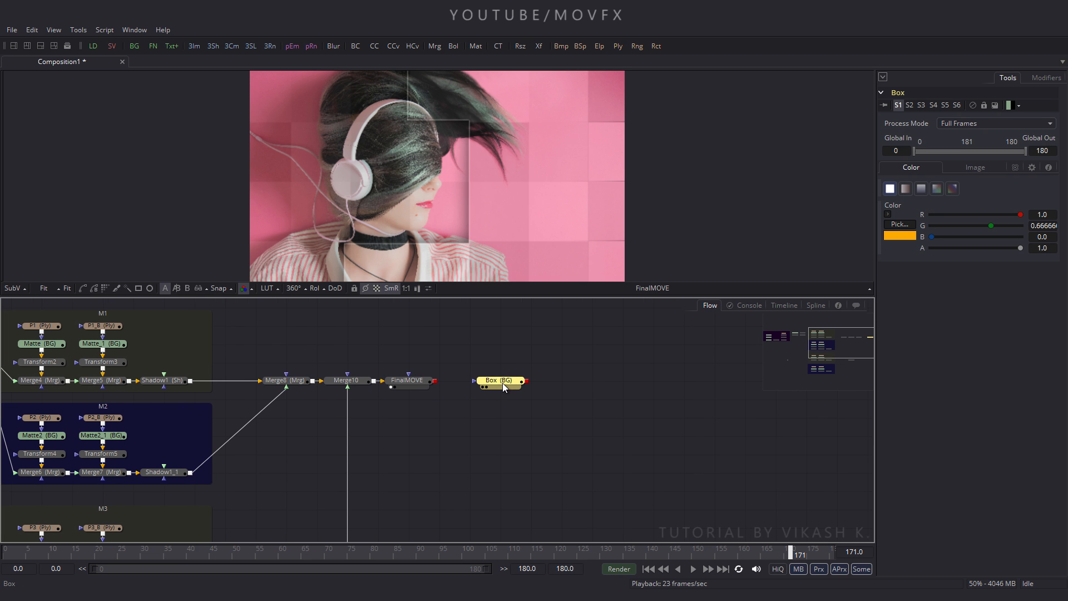
pyautogui.click(138, 289)
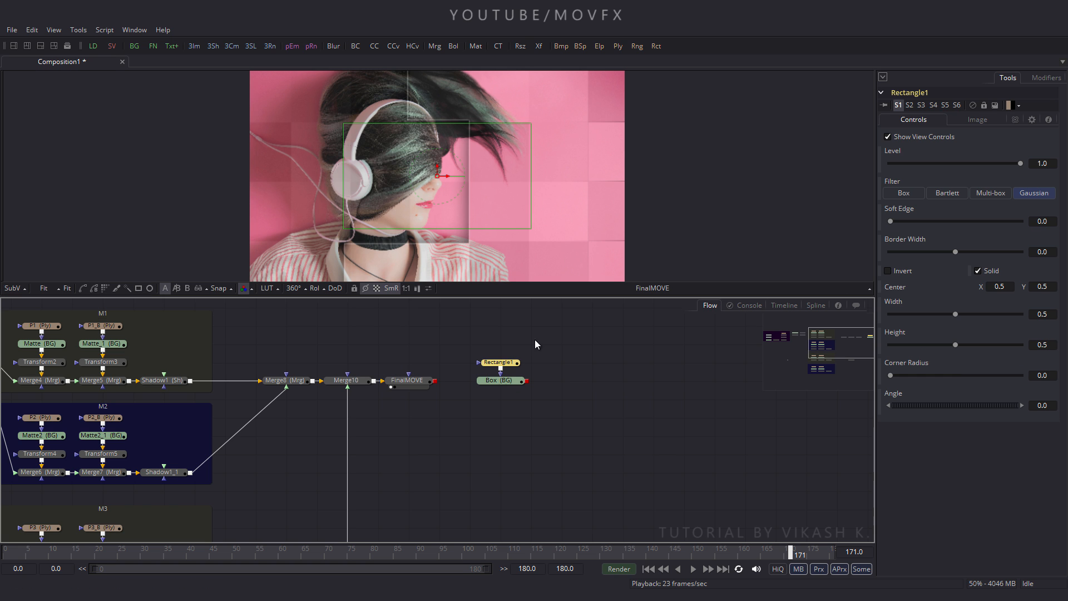
pyautogui.moveTo(531, 206); pyautogui.dragTo(376, 177)
pyautogui.click(481, 387)
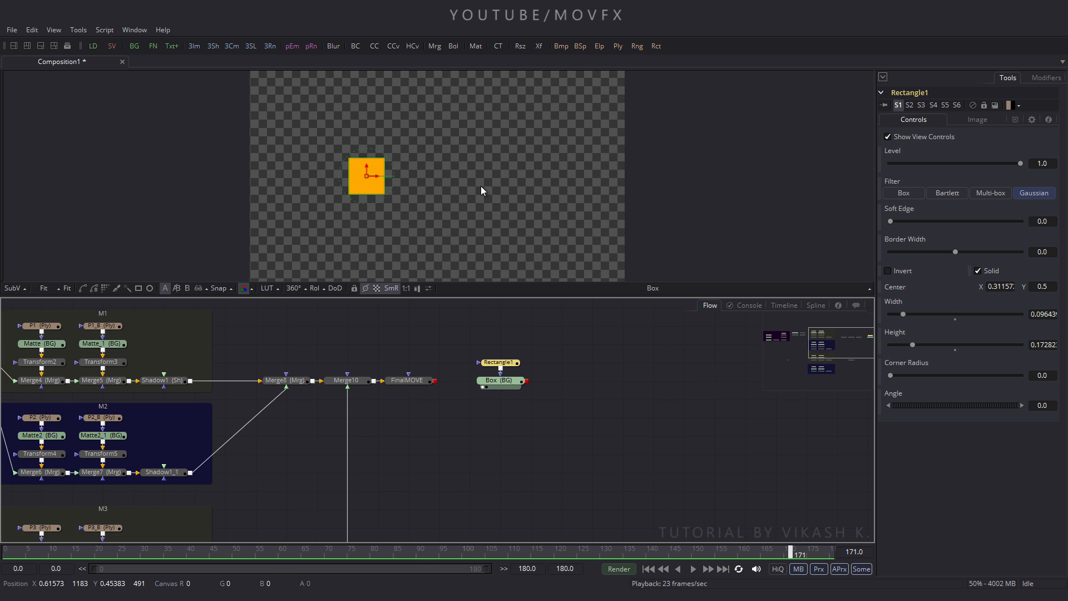
pyautogui.click(544, 348)
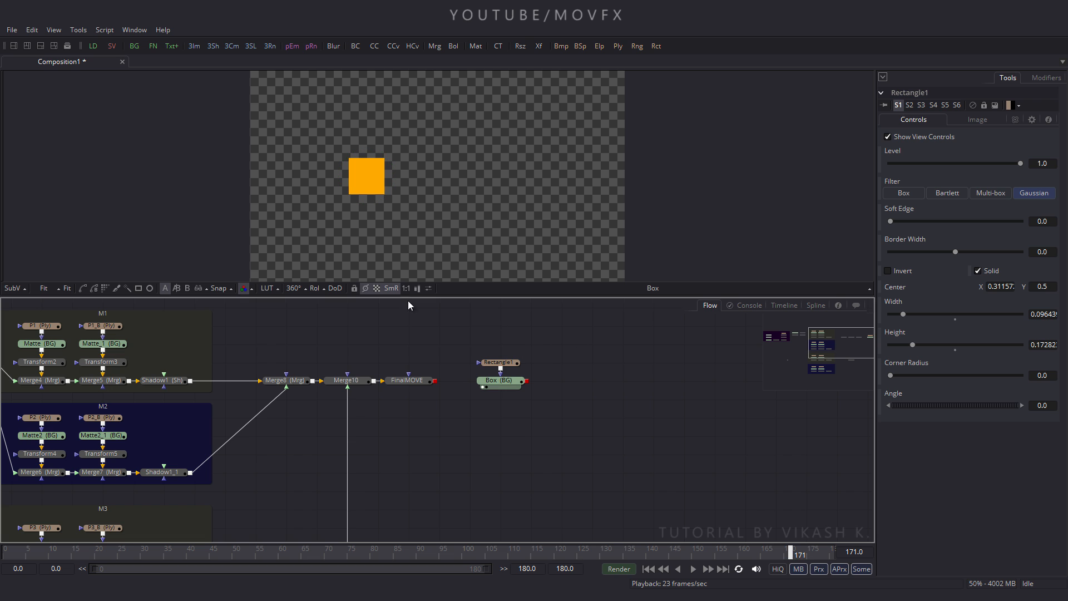
# - Add a Text+ node beside Box with the two-line text FASHION SLIDESHOW
pyautogui.click(170, 46)
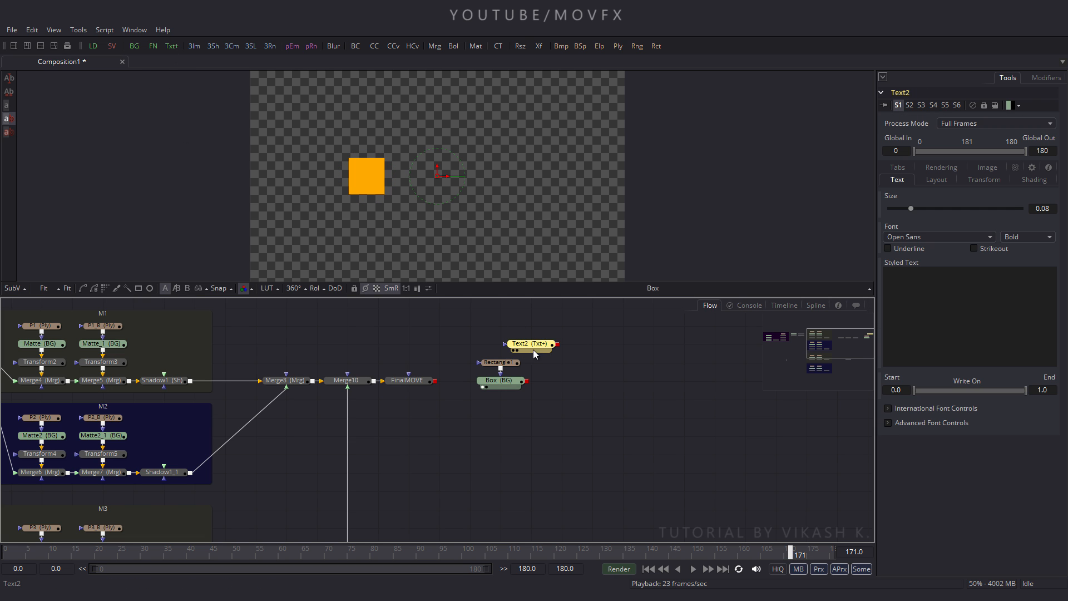
pyautogui.moveTo(533, 350); pyautogui.dragTo(595, 386)
pyautogui.click(940, 285)
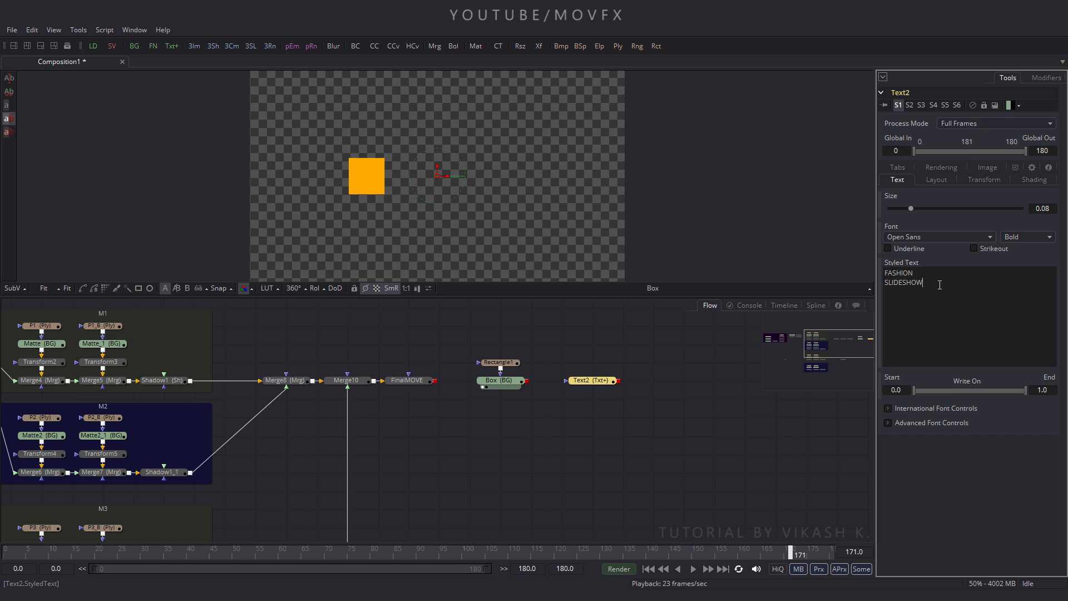
# - Apply the Character Level Styling modifier to Text2's styled text and open the modifier's controls
pyautogui.moveTo(929, 286); pyautogui.dragTo(857, 272)
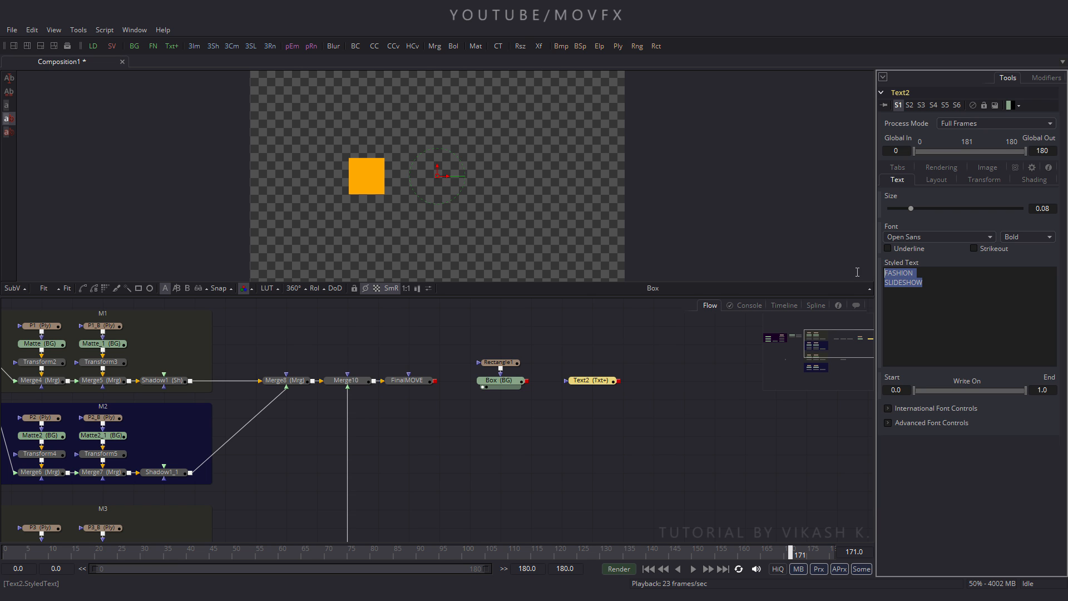
pyautogui.rightClick(905, 276)
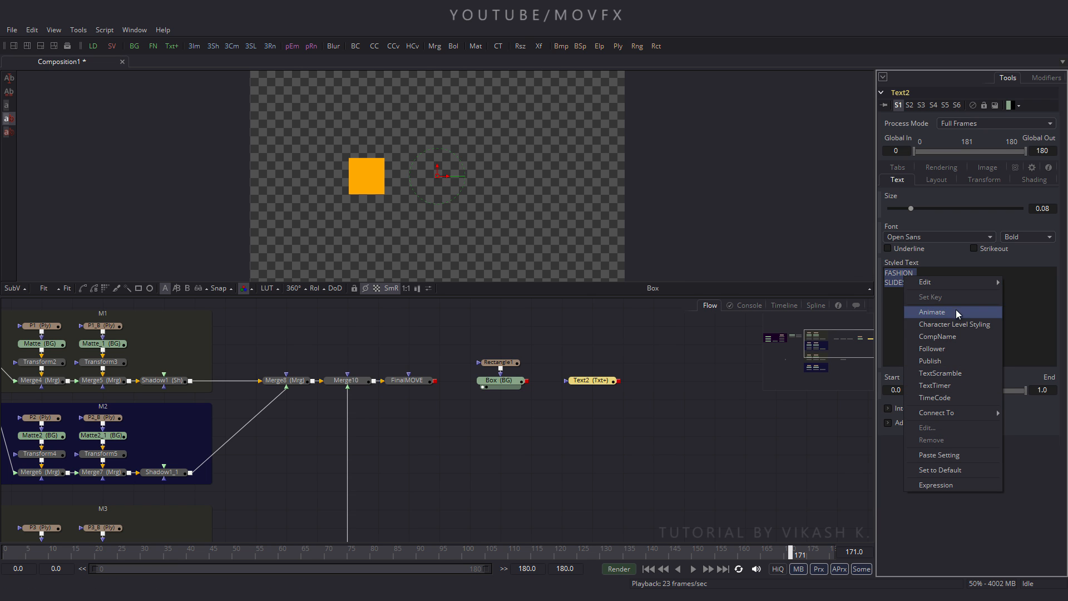
pyautogui.click(936, 324)
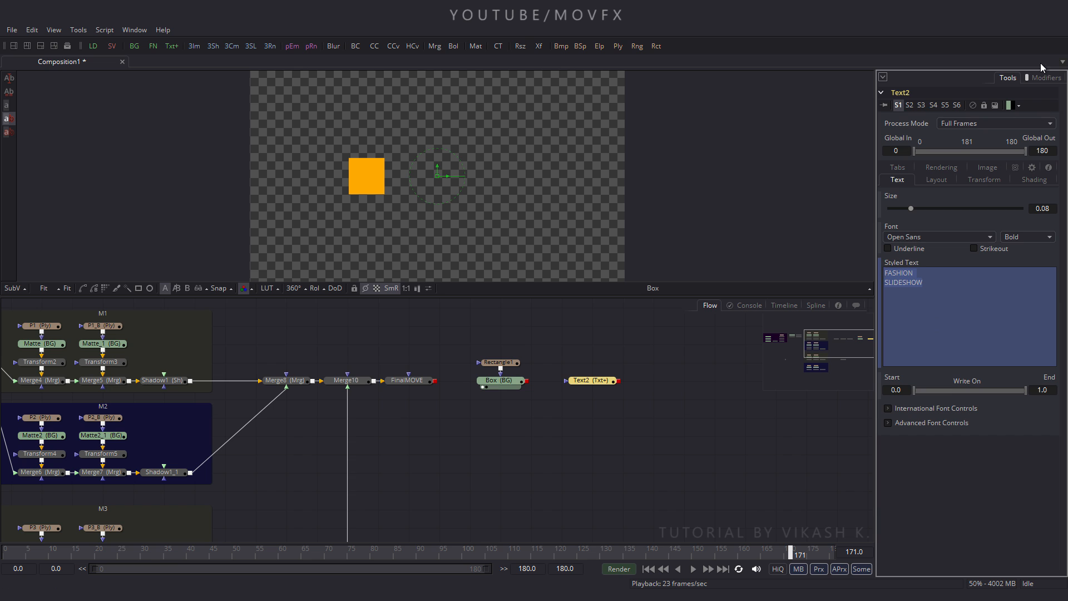
pyautogui.click(1039, 78)
pyautogui.click(880, 93)
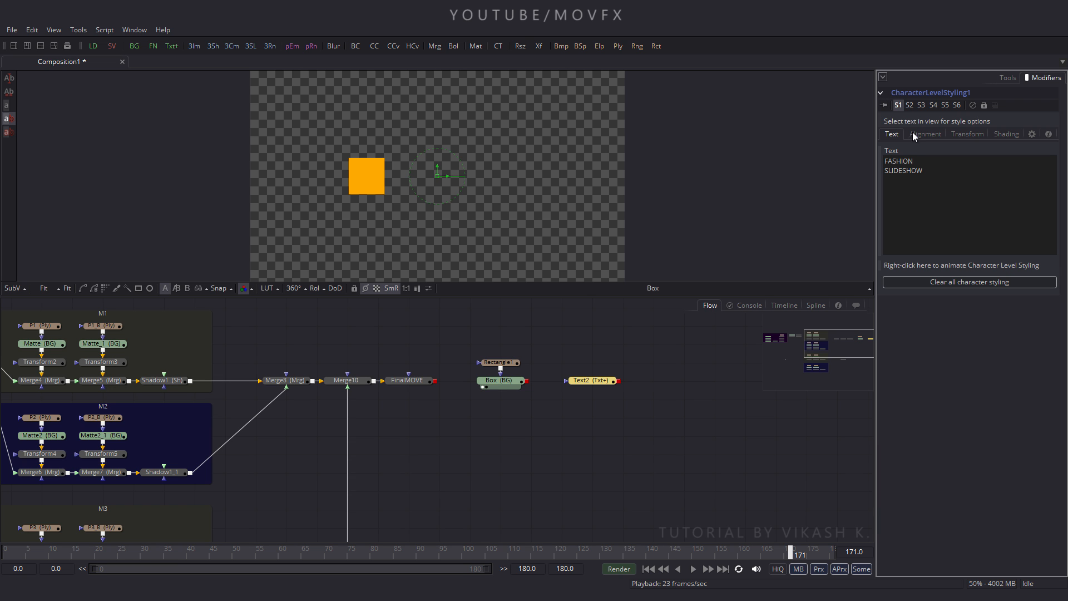
# - Move Text2 closer to Box, merge it over Box with a new Merge node below them, and view the result
pyautogui.click(585, 386)
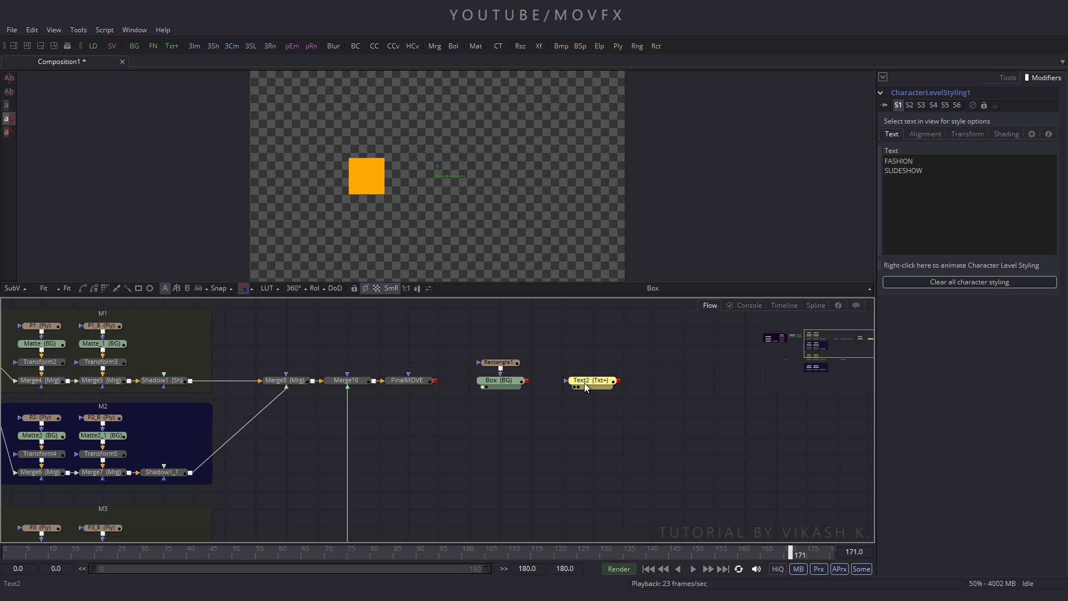
pyautogui.moveTo(585, 386); pyautogui.dragTo(555, 386)
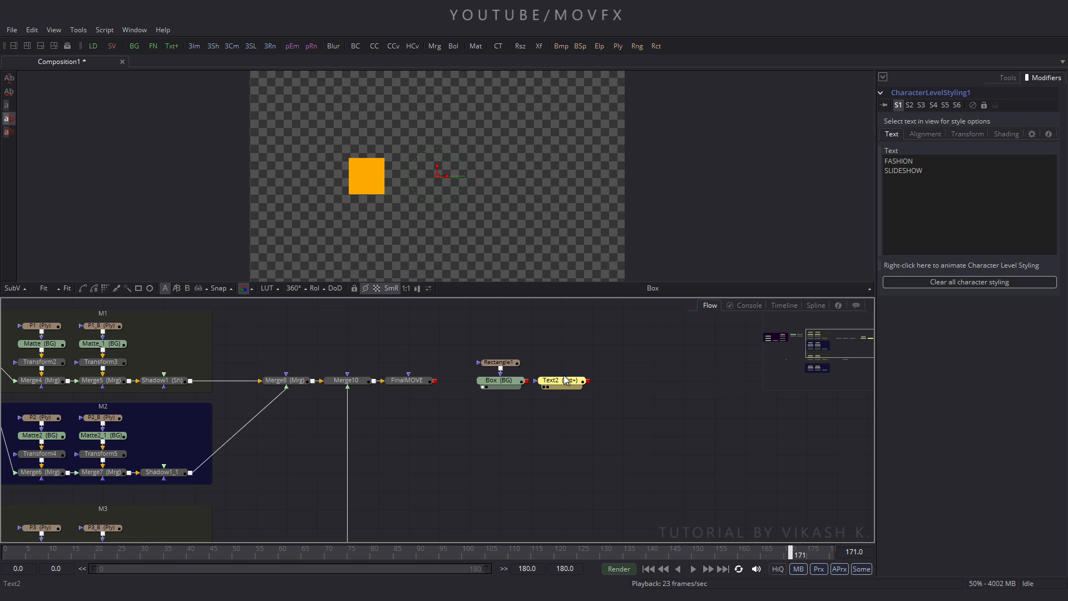
pyautogui.click(626, 331)
pyautogui.click(435, 46)
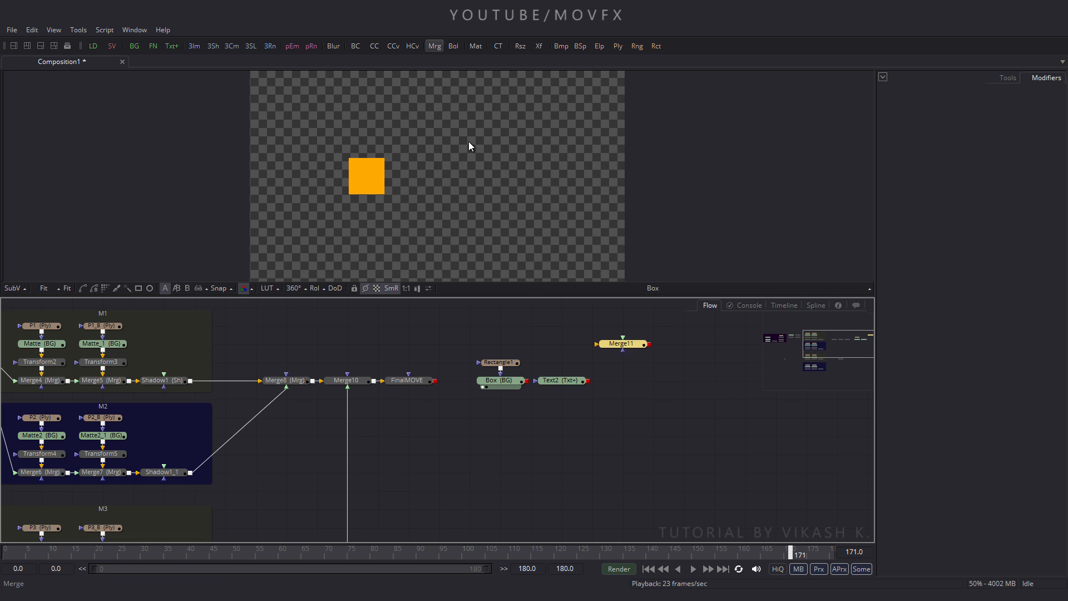
pyautogui.moveTo(603, 346); pyautogui.dragTo(576, 381)
pyautogui.moveTo(504, 418); pyautogui.dragTo(509, 107)
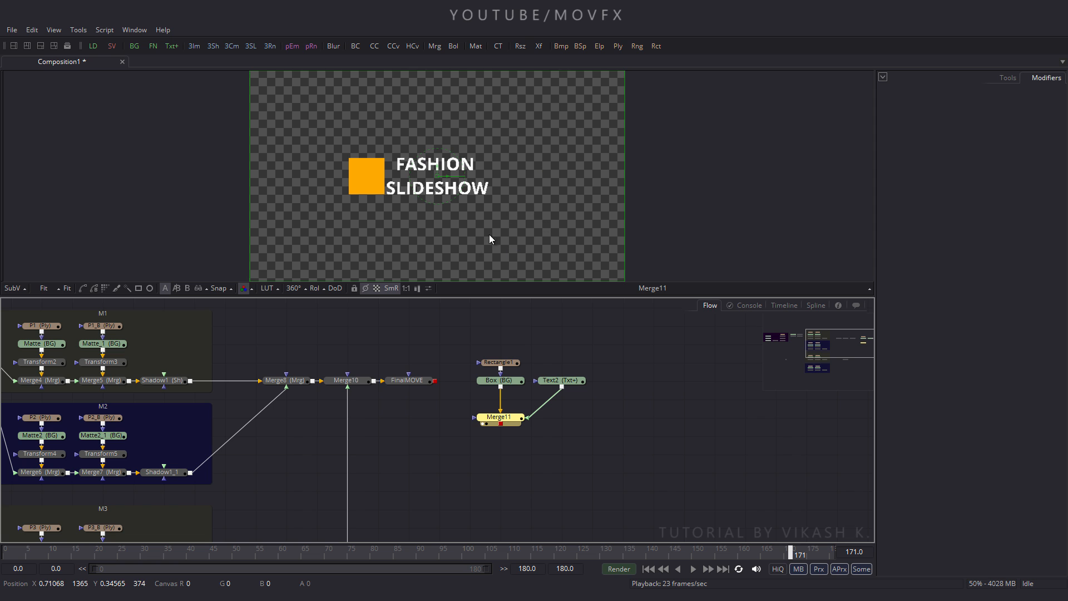
# - Enable on-screen character selection for Text2 and set its font to Century Gothic
pyautogui.click(566, 380)
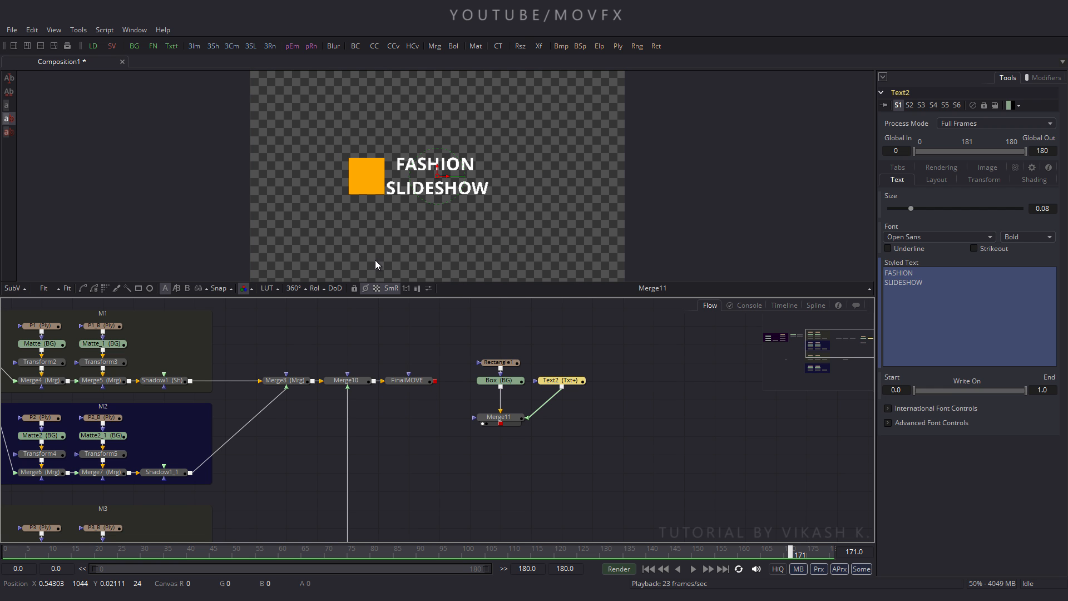
pyautogui.click(8, 120)
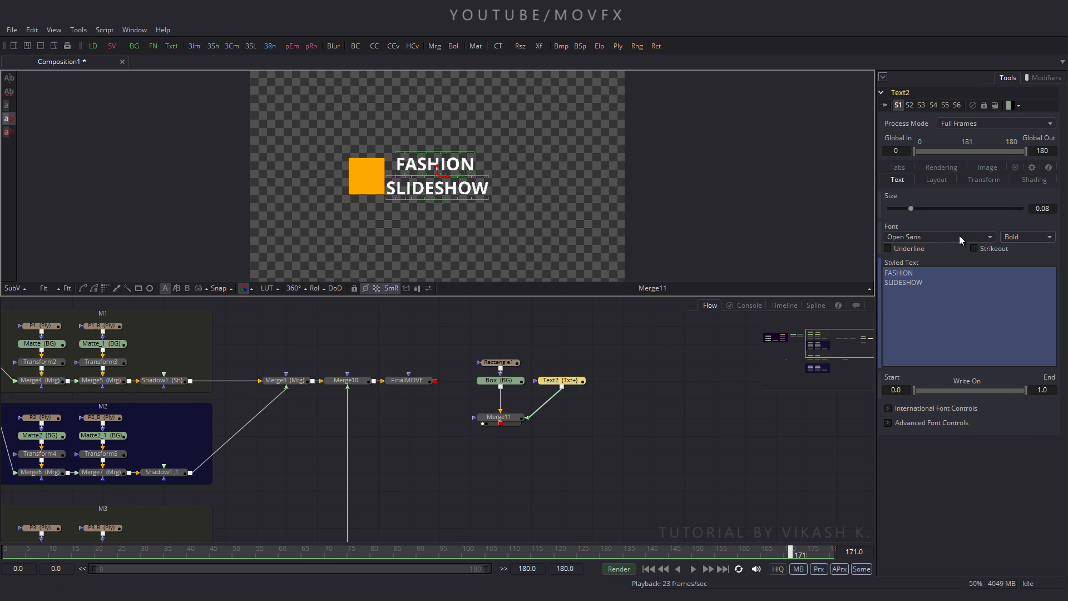
pyautogui.click(939, 237)
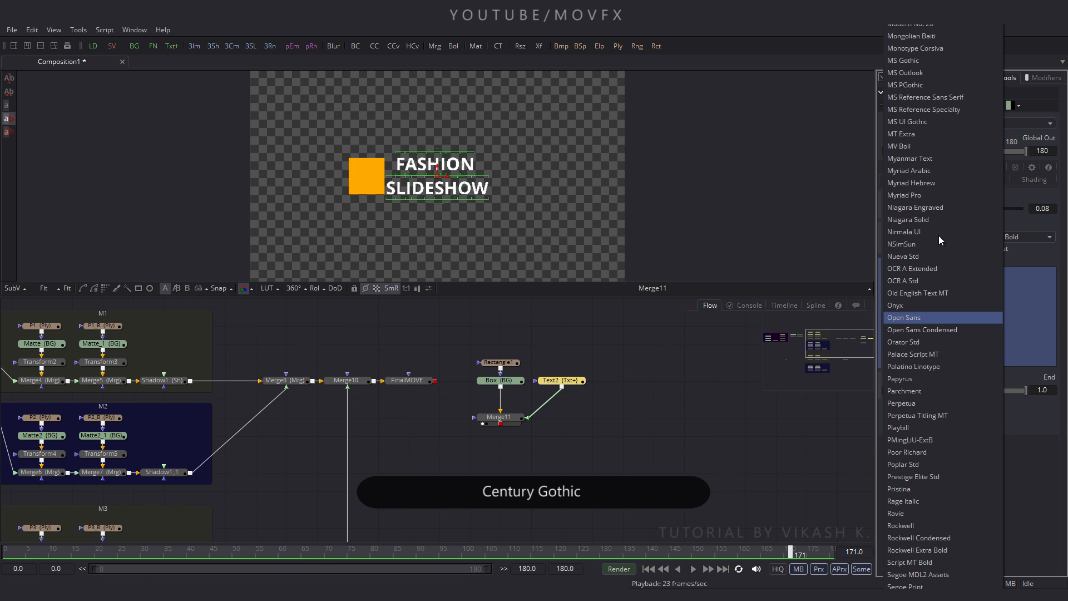
pyautogui.scroll(15, 939, 235)
pyautogui.click(917, 168)
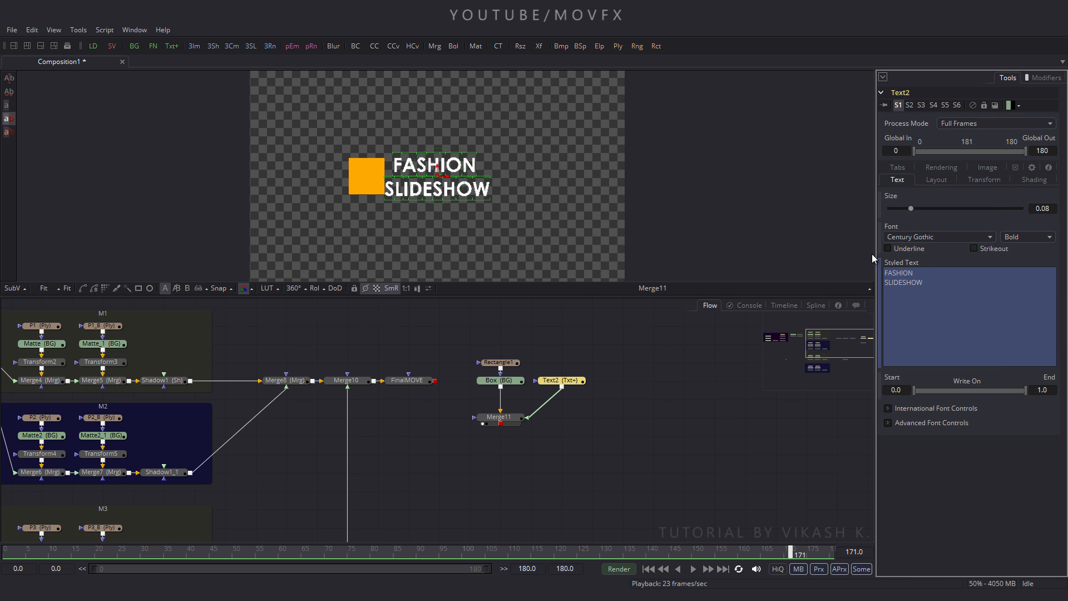
# - Select the word FASHION and give it the Regular style and a size of about 0.158 through Character Level Styling
pyautogui.click(376, 220)
pyautogui.moveTo(366, 120); pyautogui.dragTo(489, 175)
pyautogui.click(1038, 80)
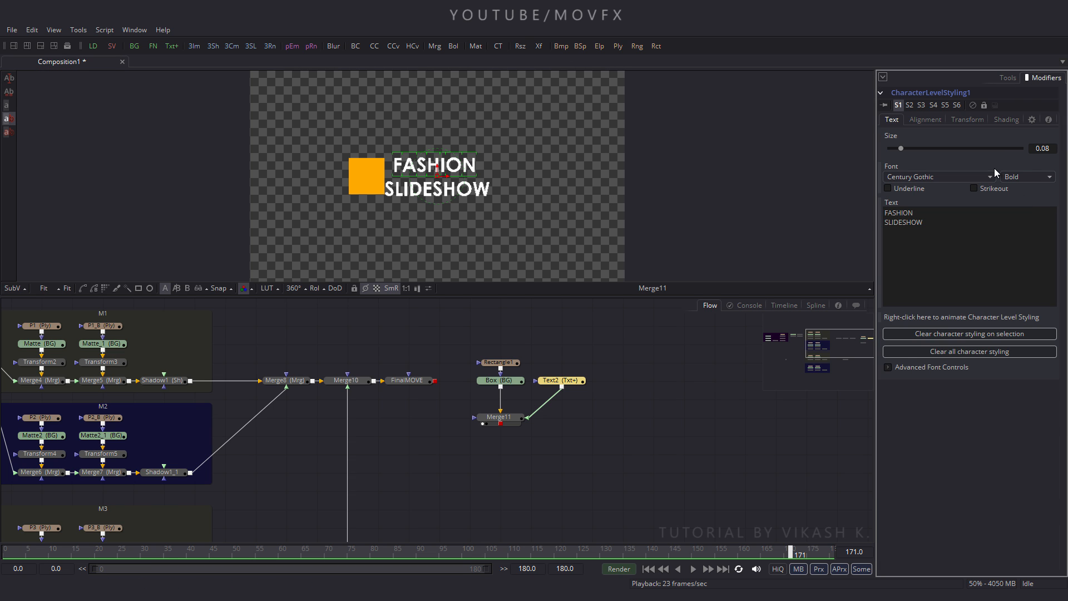
pyautogui.click(1020, 176)
pyautogui.click(1018, 213)
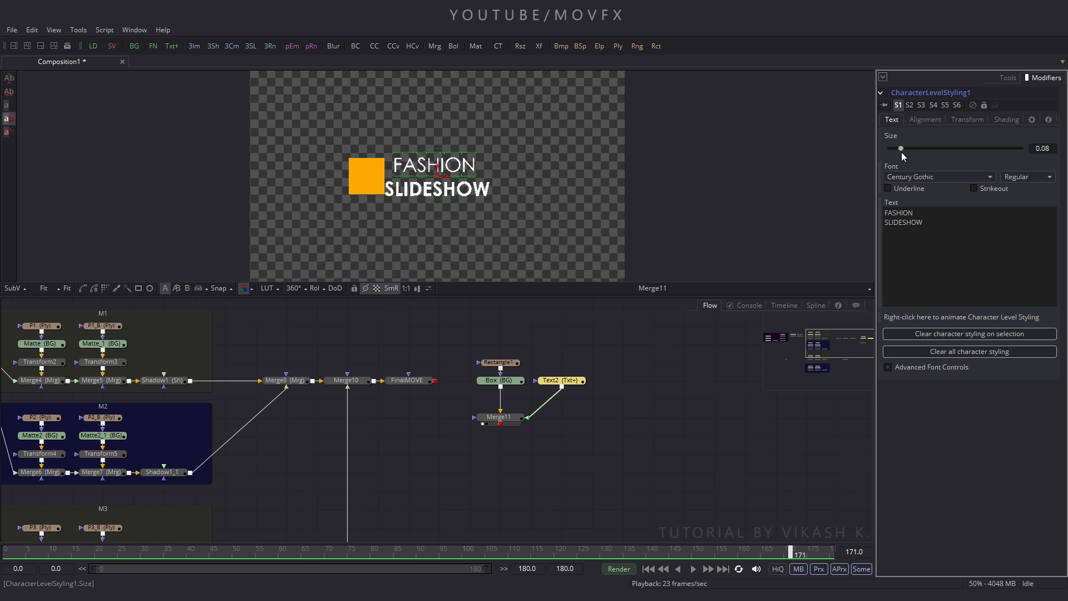
pyautogui.moveTo(901, 153); pyautogui.dragTo(912, 152)
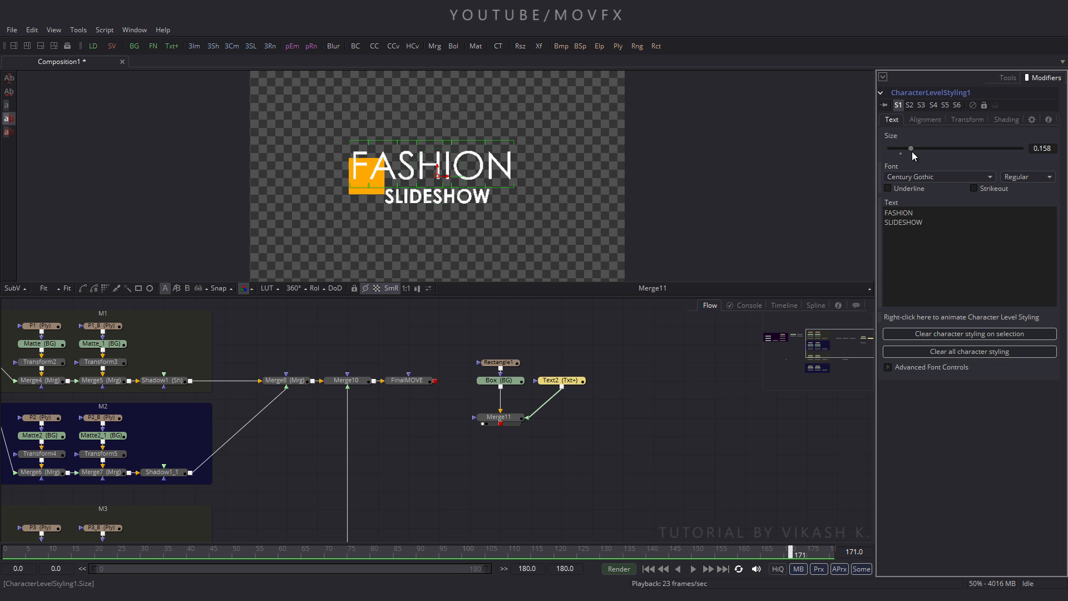
# - Enlarge the word SLIDESHOW to about 0.145 and move both title lines so FASHION sits just right of the orange box
pyautogui.moveTo(345, 229); pyautogui.dragTo(528, 191)
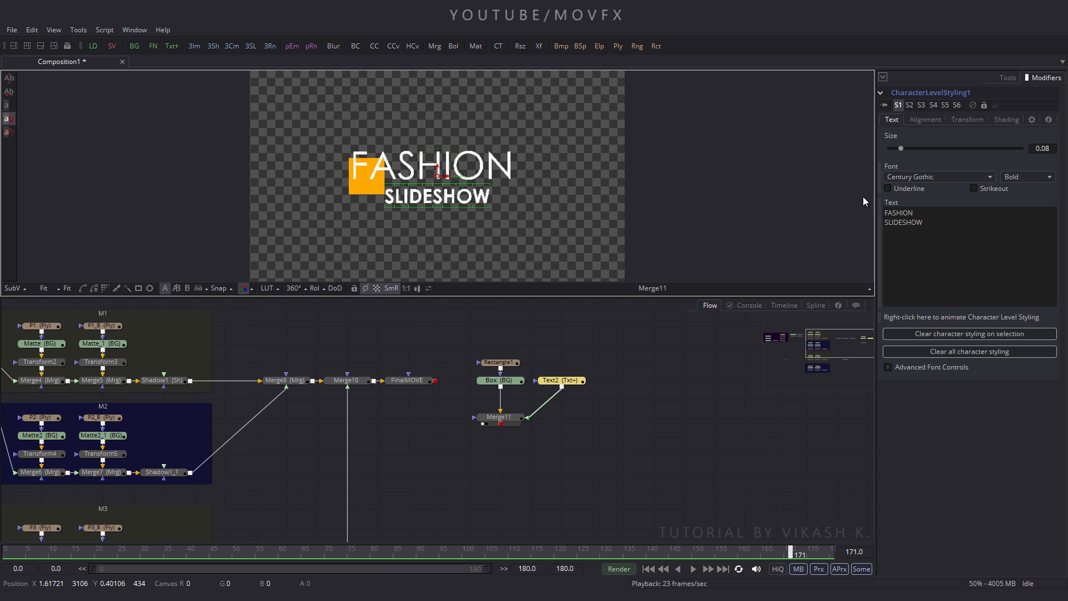
pyautogui.moveTo(896, 152); pyautogui.dragTo(908, 148)
pyautogui.click(467, 221)
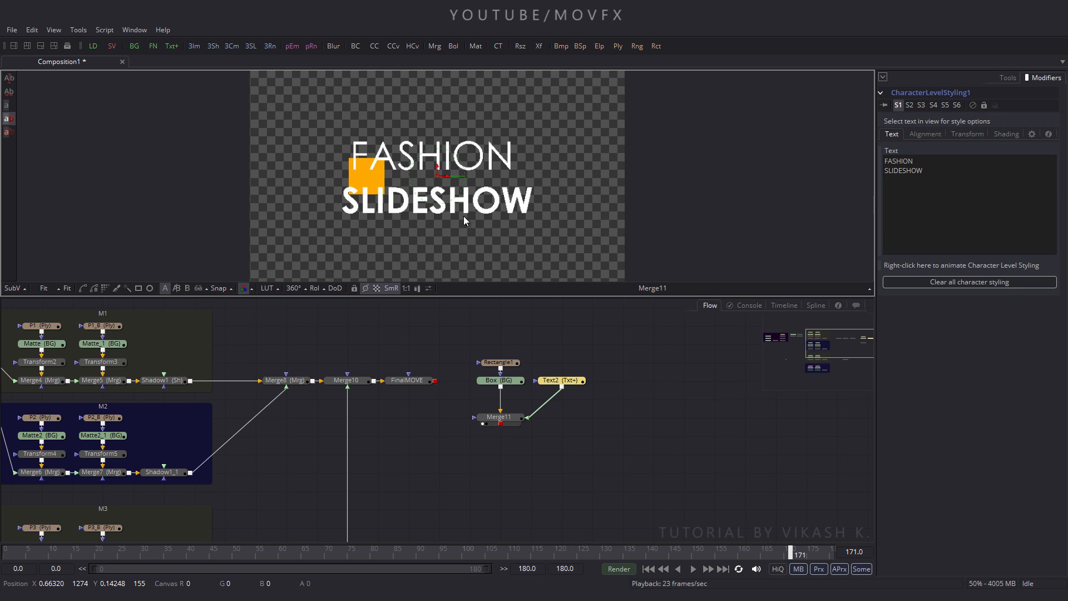
pyautogui.moveTo(324, 122); pyautogui.dragTo(540, 220)
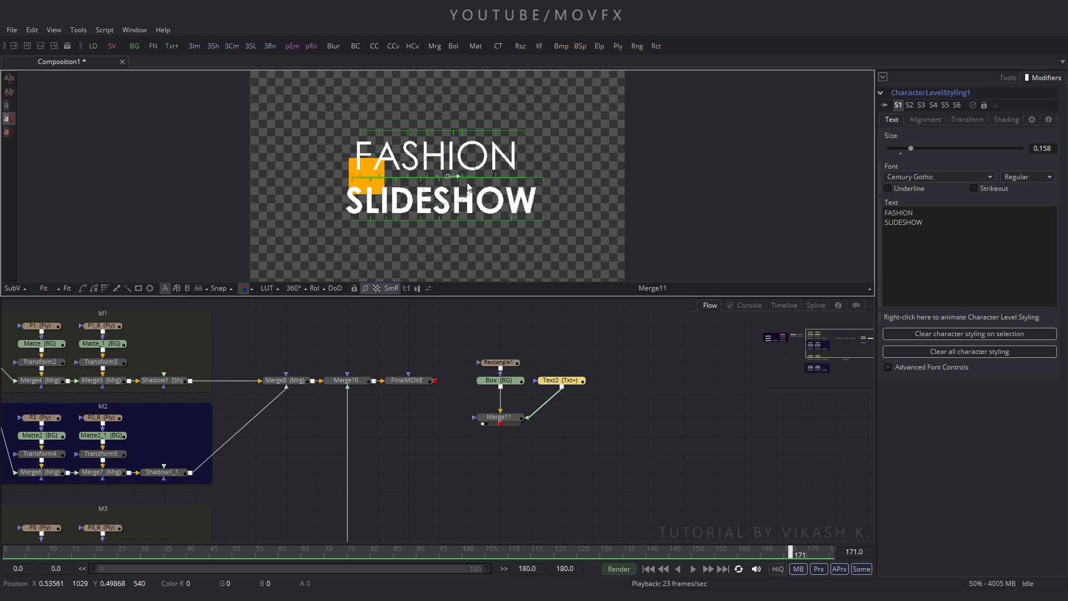
pyautogui.moveTo(467, 182); pyautogui.dragTo(483, 184)
# - Set SLIDESHOW's size to about 0.141 and its alignment to about -0.085 horizontal and 0.291 vertical
pyautogui.moveTo(368, 261); pyautogui.dragTo(599, 200)
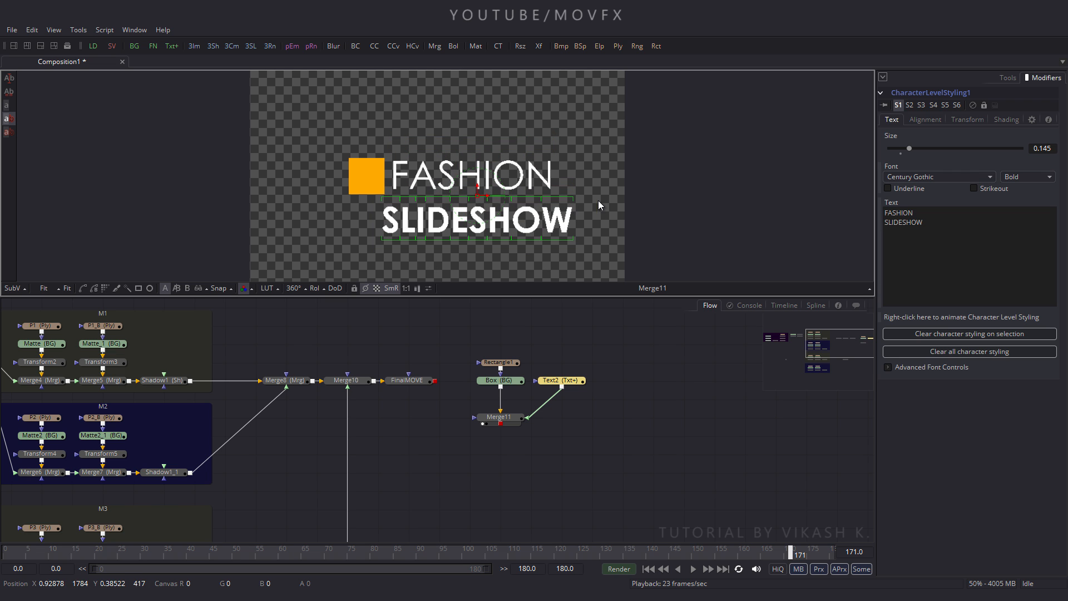
pyautogui.moveTo(912, 149); pyautogui.dragTo(911, 149)
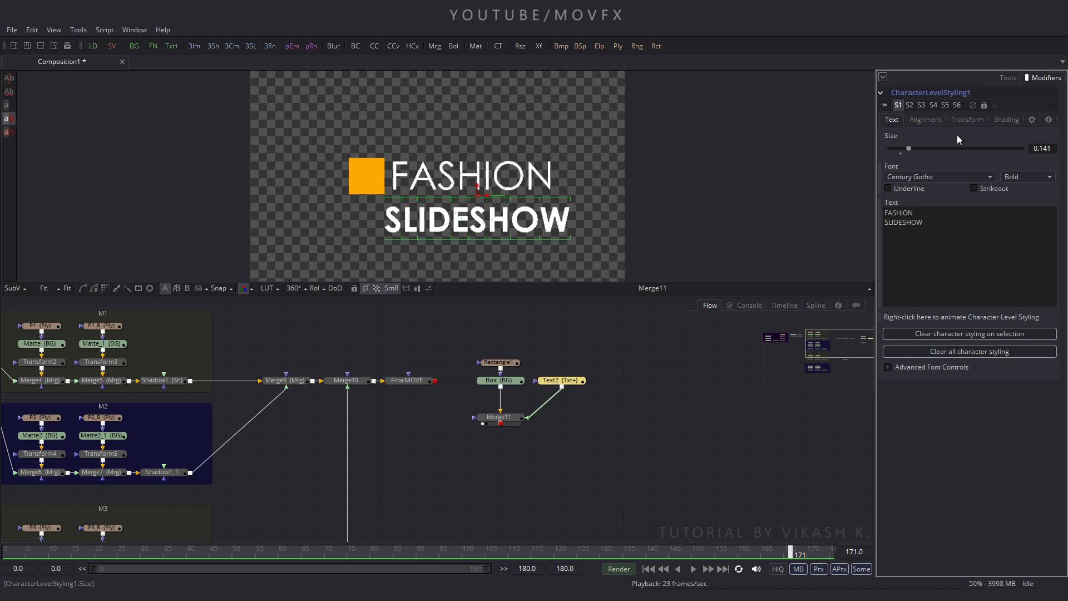
pyautogui.click(926, 120)
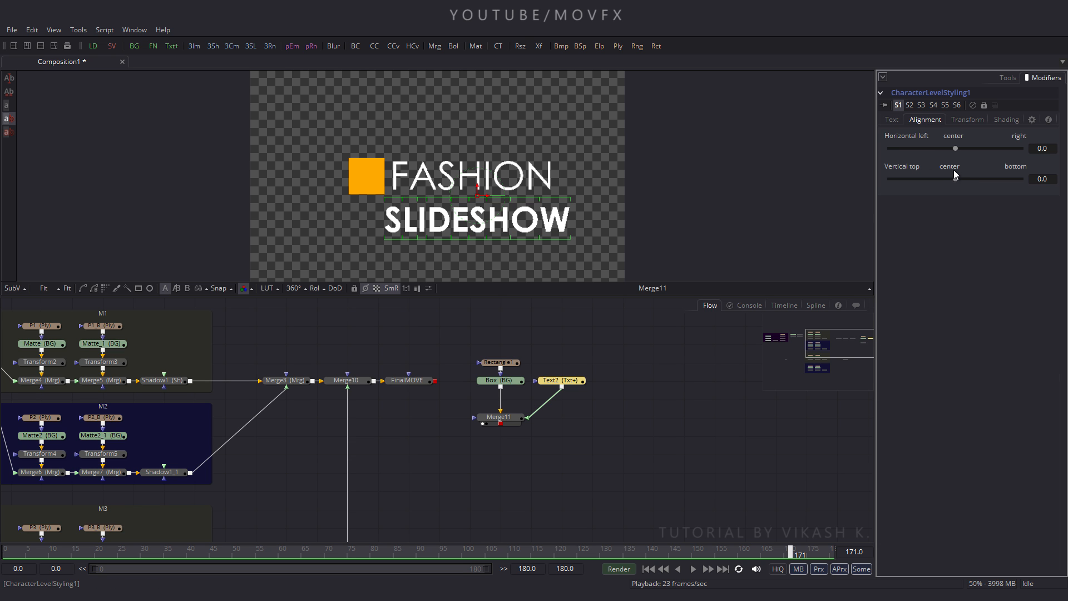
pyautogui.moveTo(956, 179); pyautogui.dragTo(978, 182)
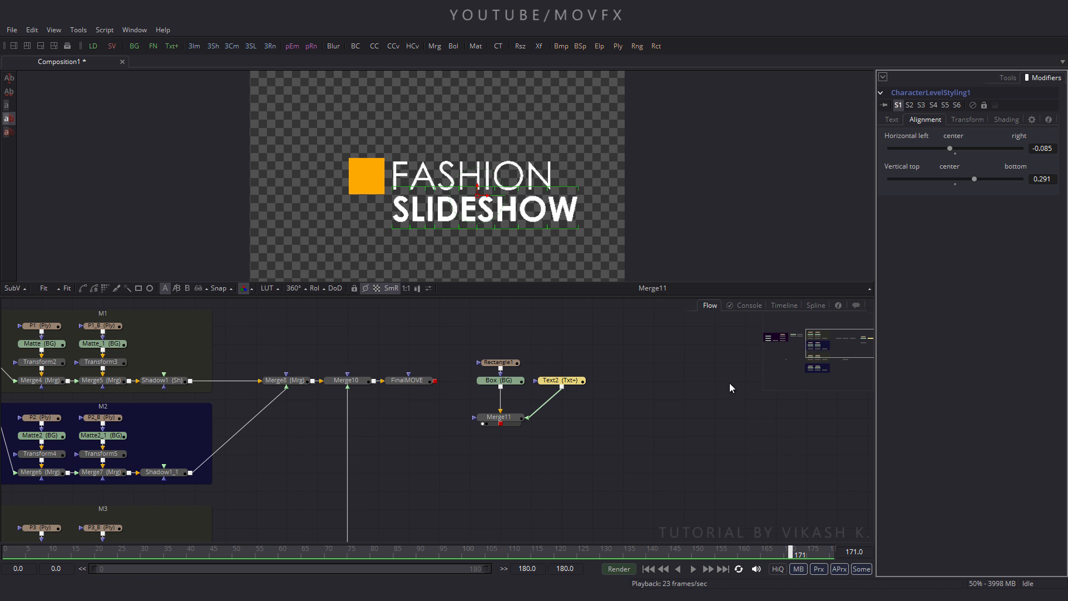
# - Place Text2 beside Merge11 and move Rectangle1 and Box down so they sit directly above the merge
pyautogui.moveTo(556, 380); pyautogui.dragTo(556, 416)
pyautogui.moveTo(516, 364); pyautogui.dragTo(512, 383)
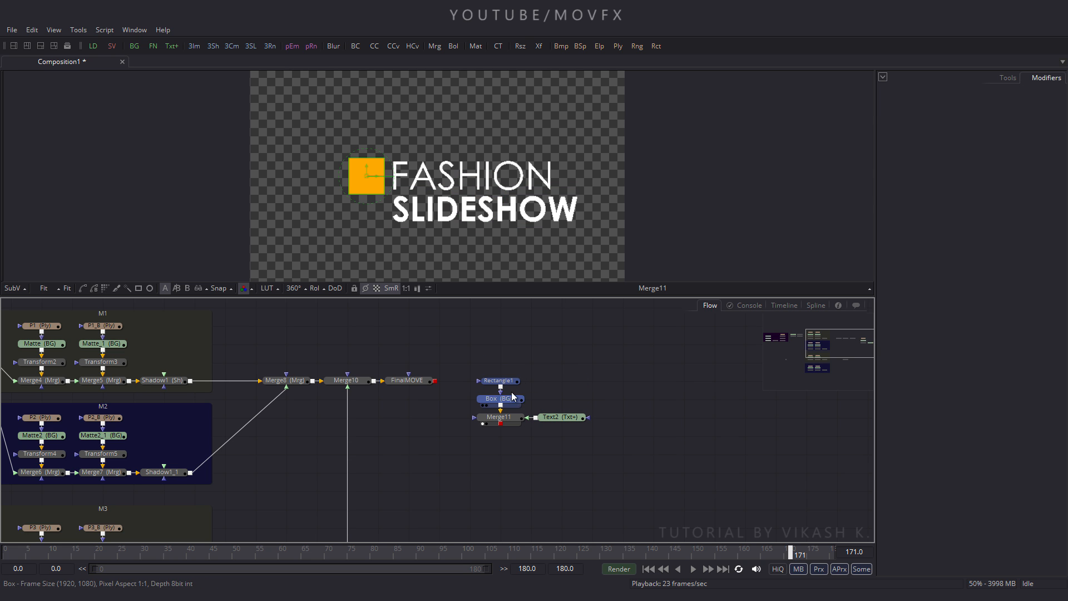
pyautogui.click(630, 399)
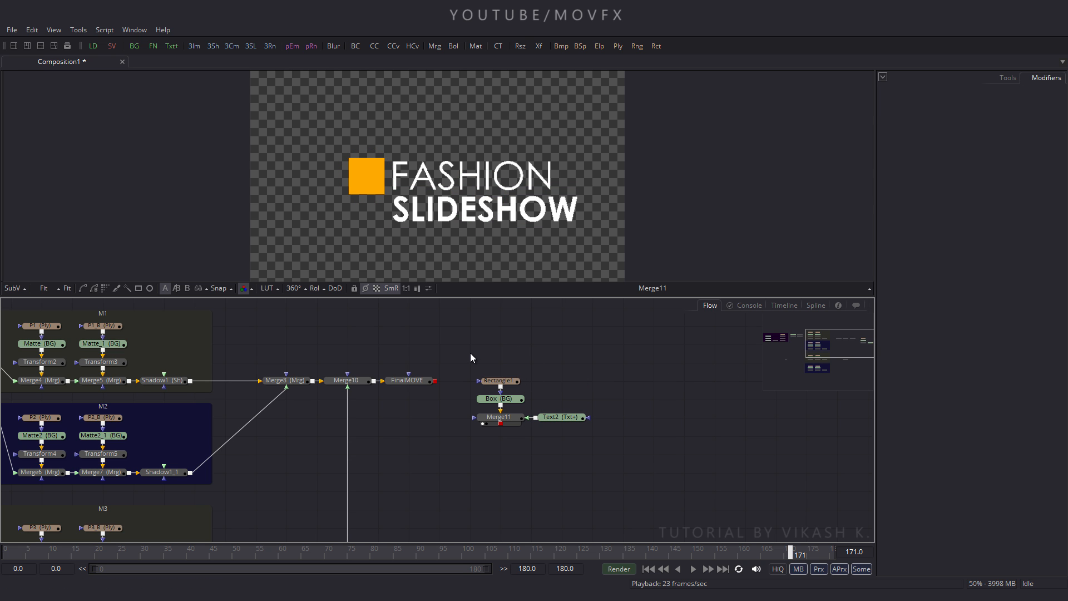
# - Move the whole group of title nodes to the empty area below the Girl_Pink.jpg branch, left of the pipe router
pyautogui.moveTo(471, 354); pyautogui.dragTo(578, 434)
pyautogui.moveTo(512, 419); pyautogui.dragTo(305, 491)
pyautogui.moveTo(332, 437); pyautogui.dragTo(660, 366)
pyautogui.moveTo(614, 419); pyautogui.dragTo(184, 438)
pyautogui.moveTo(277, 390); pyautogui.dragTo(381, 376)
pyautogui.moveTo(289, 424); pyautogui.dragTo(191, 462)
pyautogui.hotkey('ctrl', 'z')
pyautogui.click(233, 411)
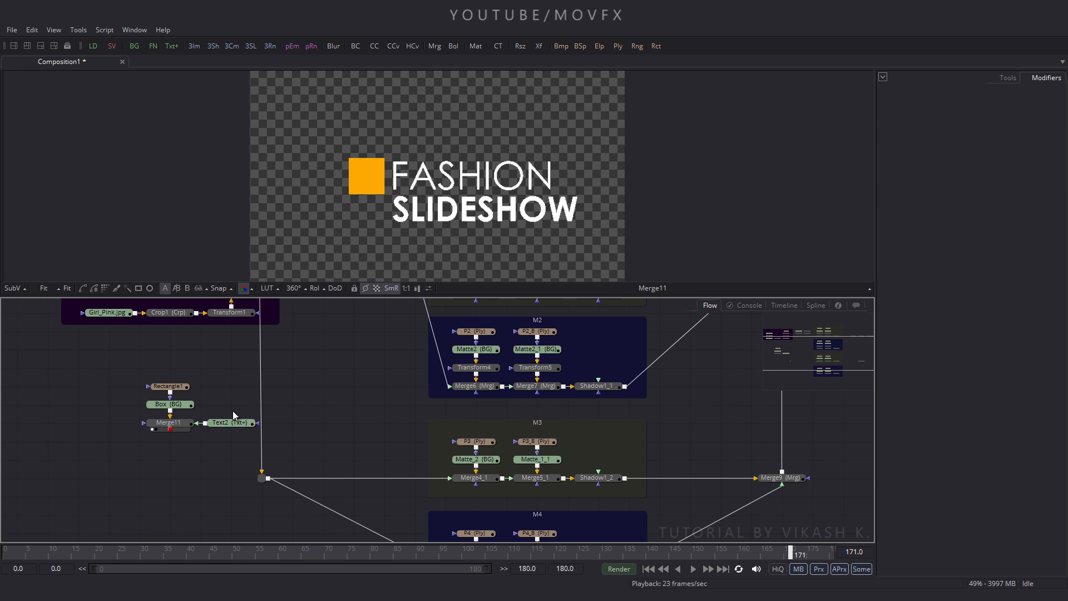
# - Place Text2 directly below Merge11 and shift the title nodes to leave space beside the vertical pipe
pyautogui.moveTo(228, 424); pyautogui.dragTo(169, 444)
pyautogui.click(240, 402)
pyautogui.moveTo(240, 402); pyautogui.dragTo(266, 390)
pyautogui.moveTo(150, 362); pyautogui.dragTo(259, 424)
pyautogui.scroll(2, 261, 420)
pyautogui.click(348, 419)
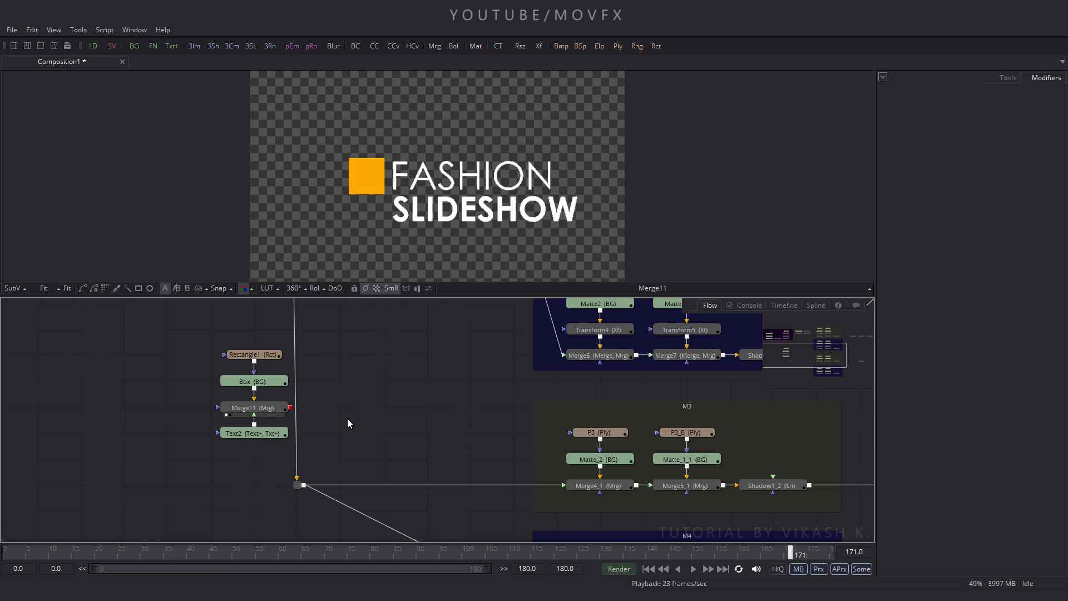
pyautogui.moveTo(186, 327); pyautogui.dragTo(222, 413)
pyautogui.click(358, 419)
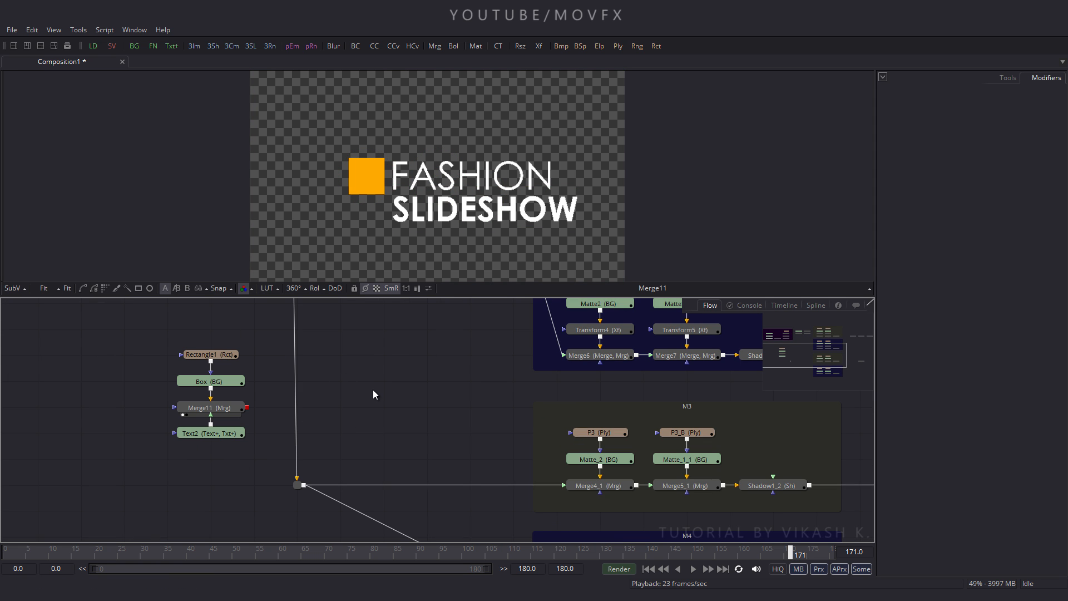
# - Add a Merge node beside Merge11, feed it the router's image as background and Merge11 as foreground, and view it
pyautogui.click(434, 45)
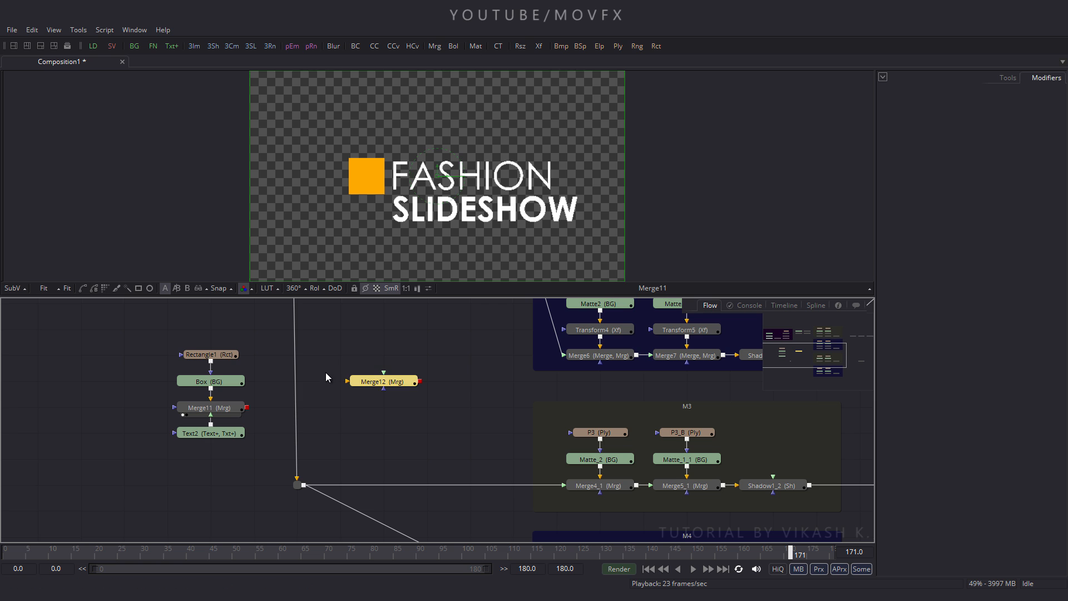
pyautogui.moveTo(399, 385); pyautogui.dragTo(355, 411)
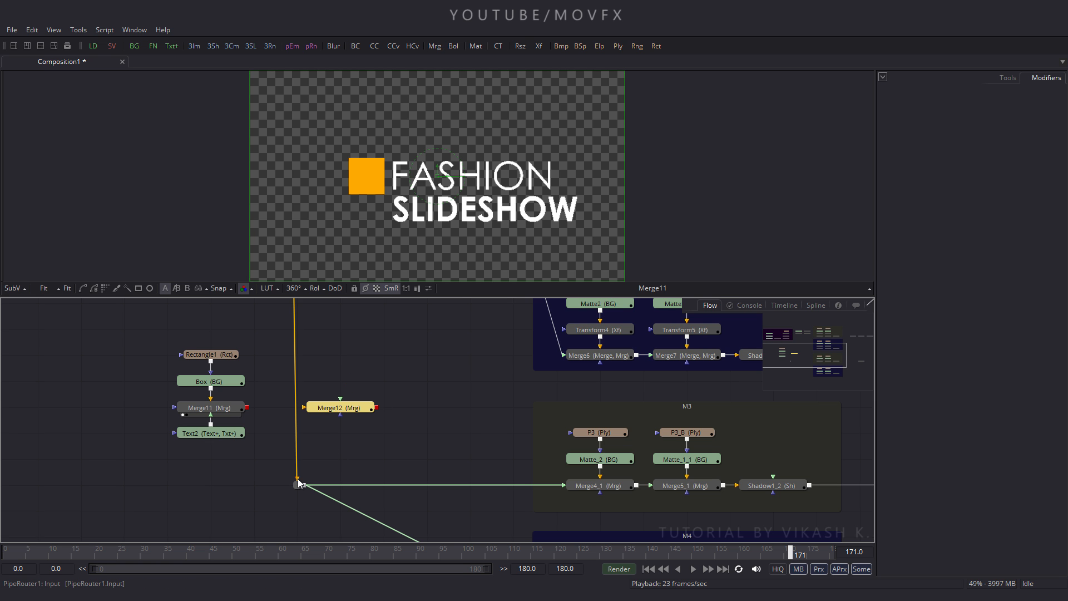
pyautogui.moveTo(296, 482); pyautogui.dragTo(315, 413)
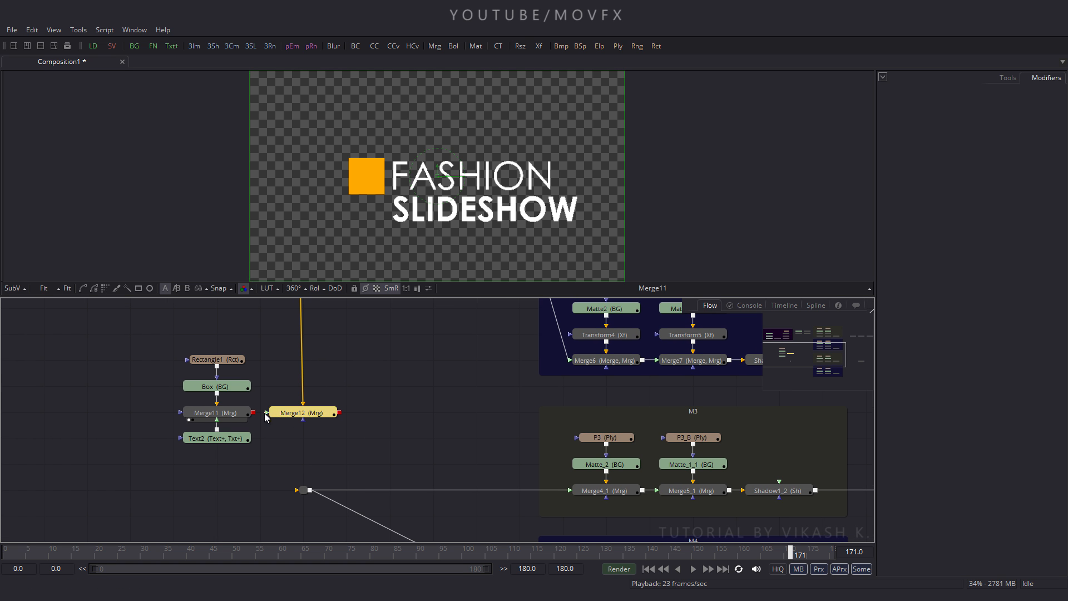
pyautogui.moveTo(268, 413)
pyautogui.mouseDown()
pyautogui.moveTo(258, 385)
pyautogui.moveTo(235, 410)
pyautogui.moveTo(250, 412)
pyautogui.mouseUp()
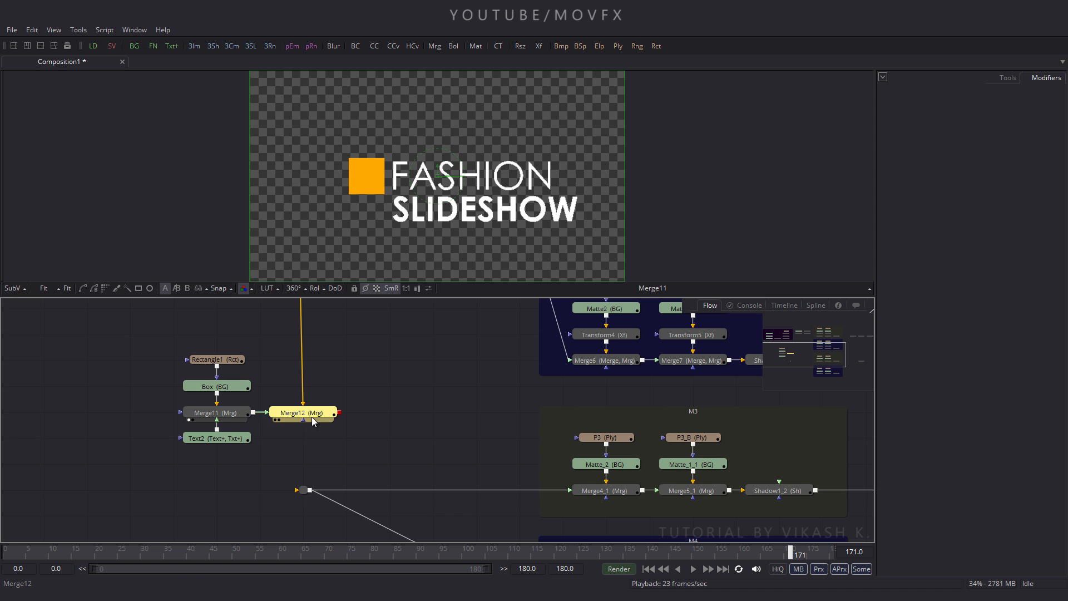
pyautogui.press('1')
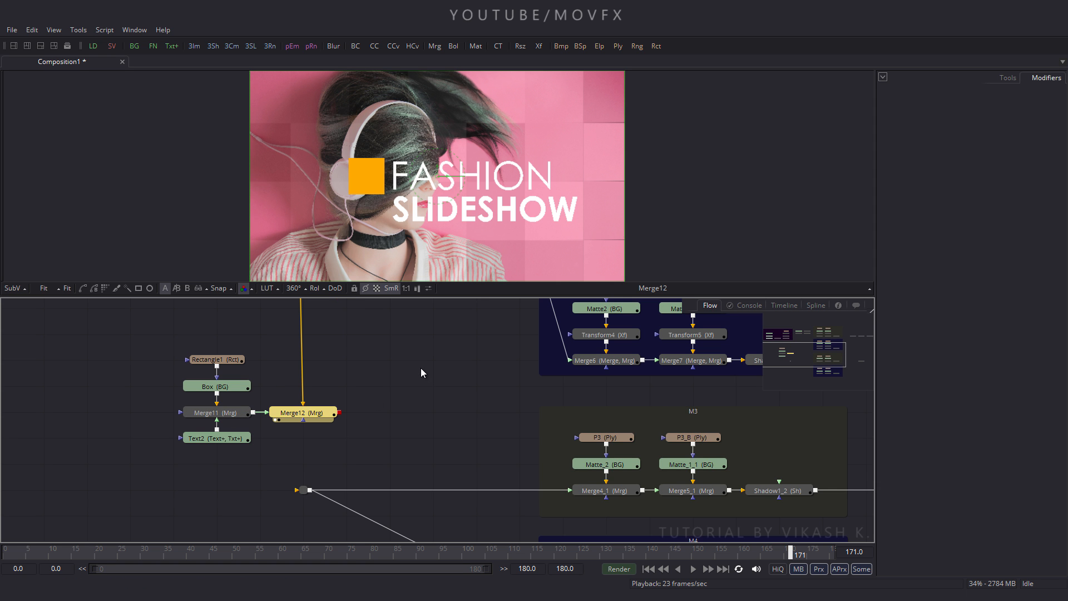
# - Scale the title in Merge12 to about 0.684 and place it right of the face, centered near X 0.685, Y 0.466
pyautogui.click(302, 415)
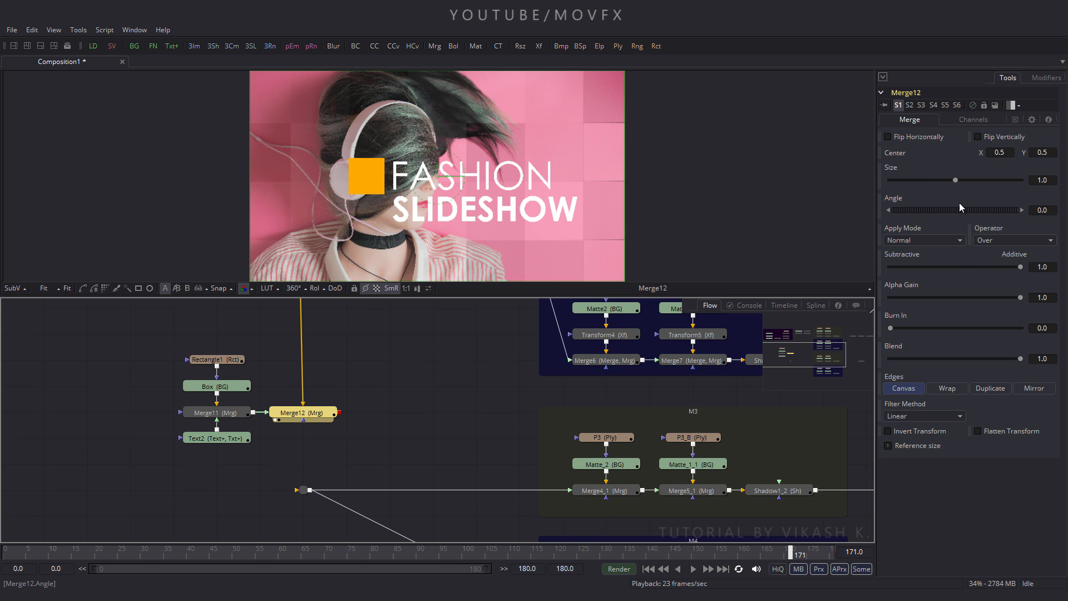
pyautogui.moveTo(958, 182); pyautogui.dragTo(933, 182)
pyautogui.moveTo(448, 176); pyautogui.dragTo(512, 182)
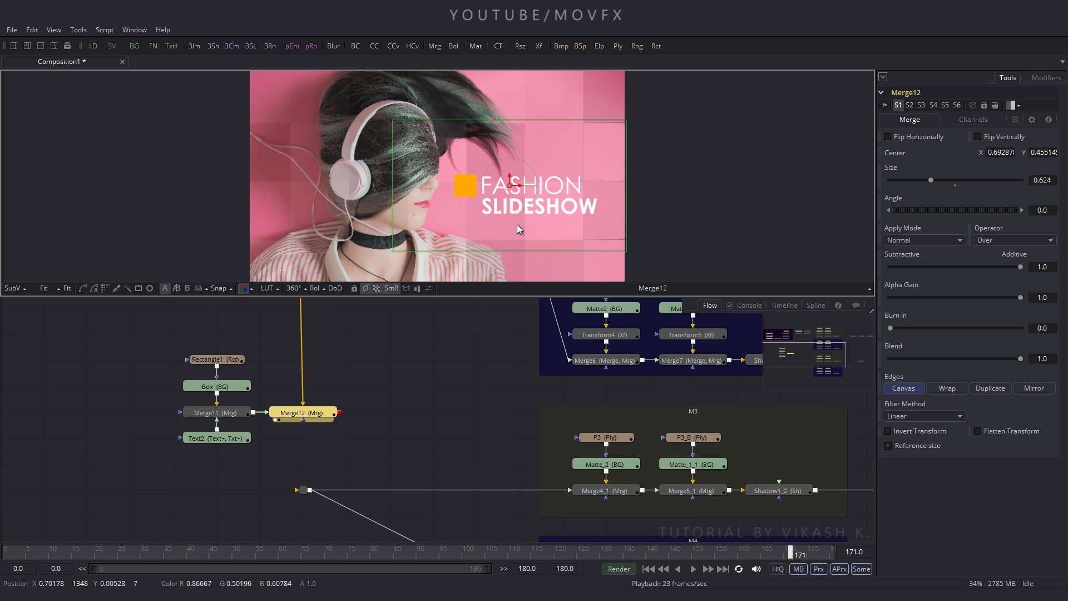
pyautogui.moveTo(936, 180); pyautogui.dragTo(939, 182)
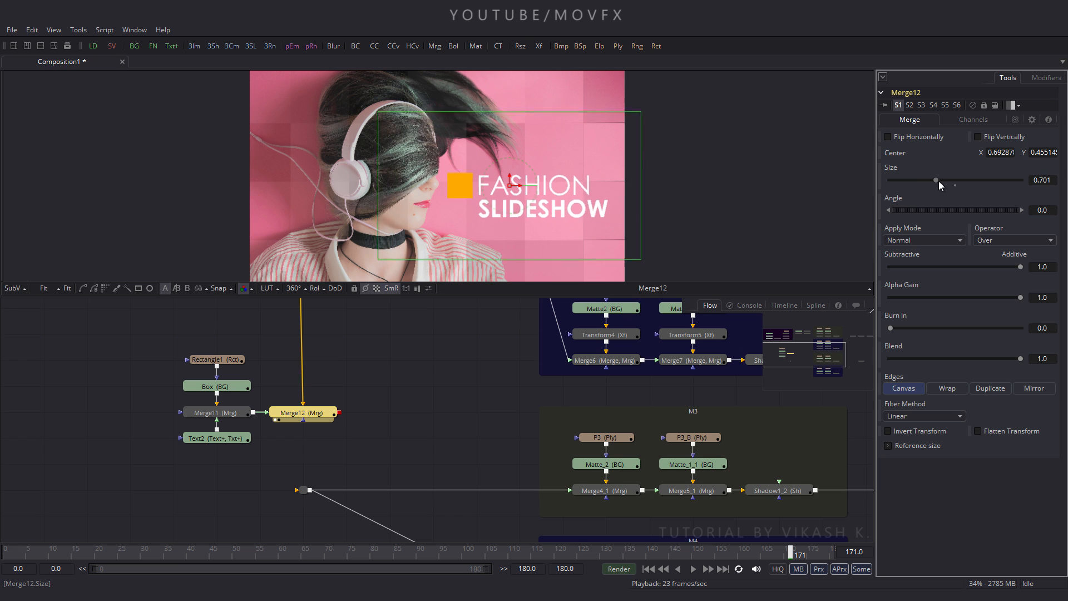
pyautogui.moveTo(510, 175); pyautogui.dragTo(508, 172)
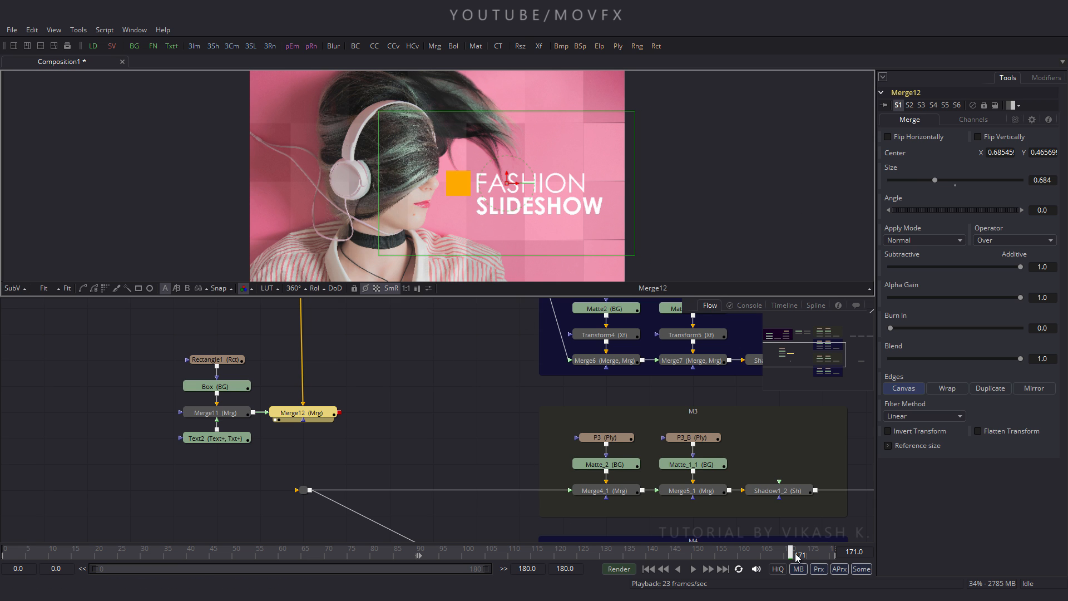
# - Set keyframes for Merge12's Size and Center at frame 180
pyautogui.moveTo(794, 553); pyautogui.dragTo(844, 556)
pyautogui.rightClick(906, 172)
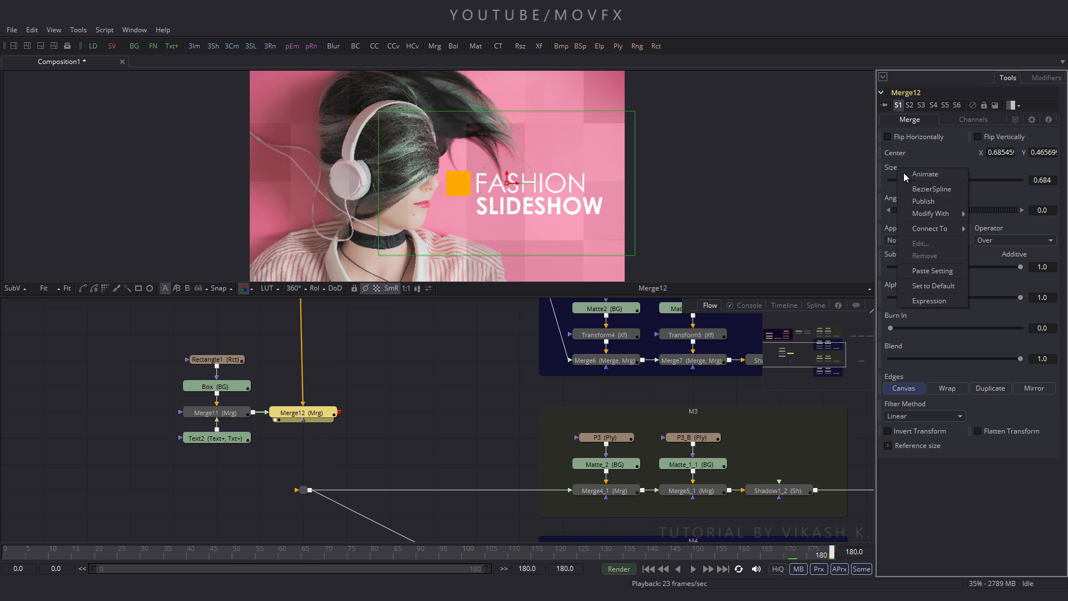
pyautogui.click(916, 178)
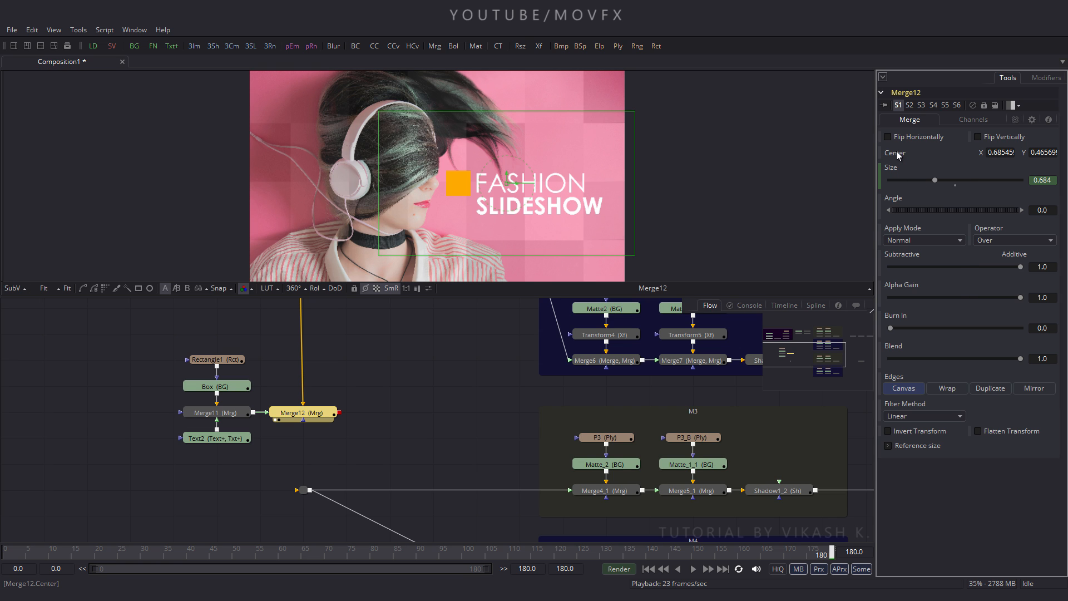
pyautogui.rightClick(897, 152)
pyautogui.click(908, 156)
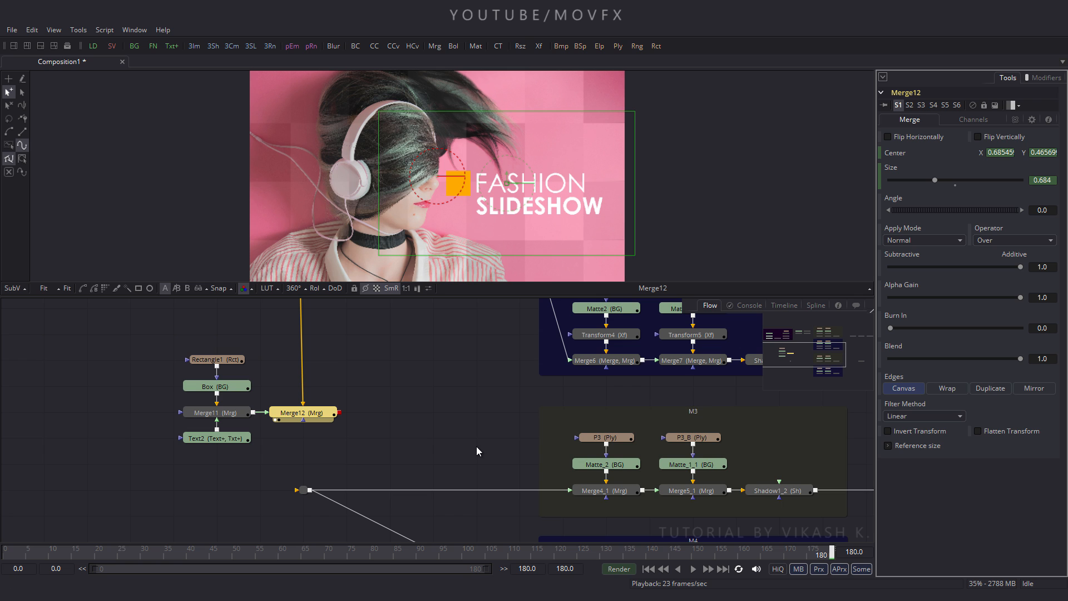
# - Keyframe Merge12 at frame 0 with Size about 0.803 and the title lowered to Center Y about 0.32
pyautogui.moveTo(443, 553); pyautogui.dragTo(3, 552)
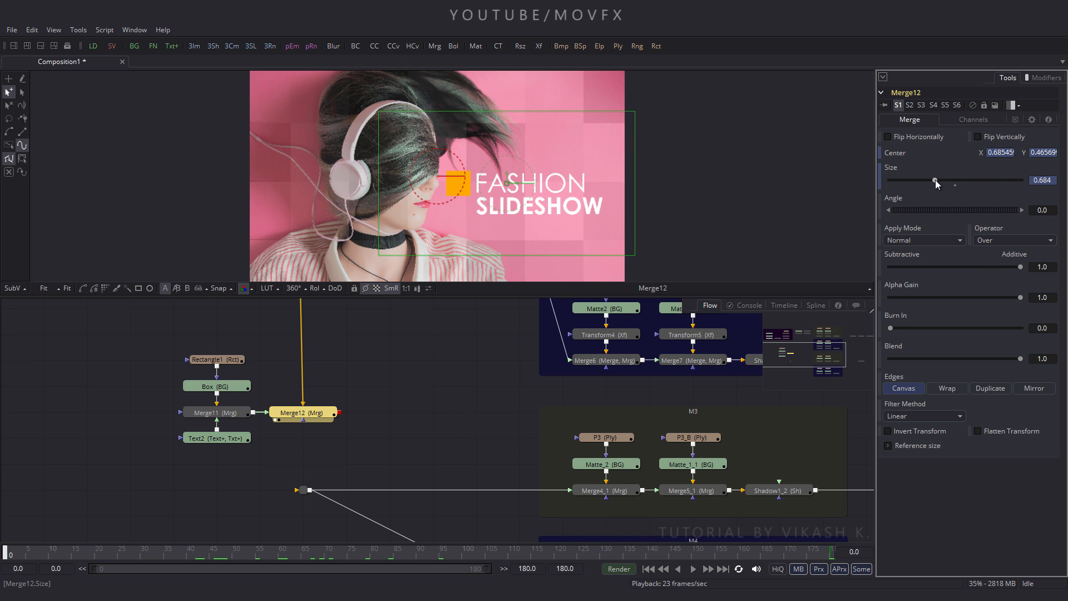
pyautogui.moveTo(935, 179); pyautogui.dragTo(942, 179)
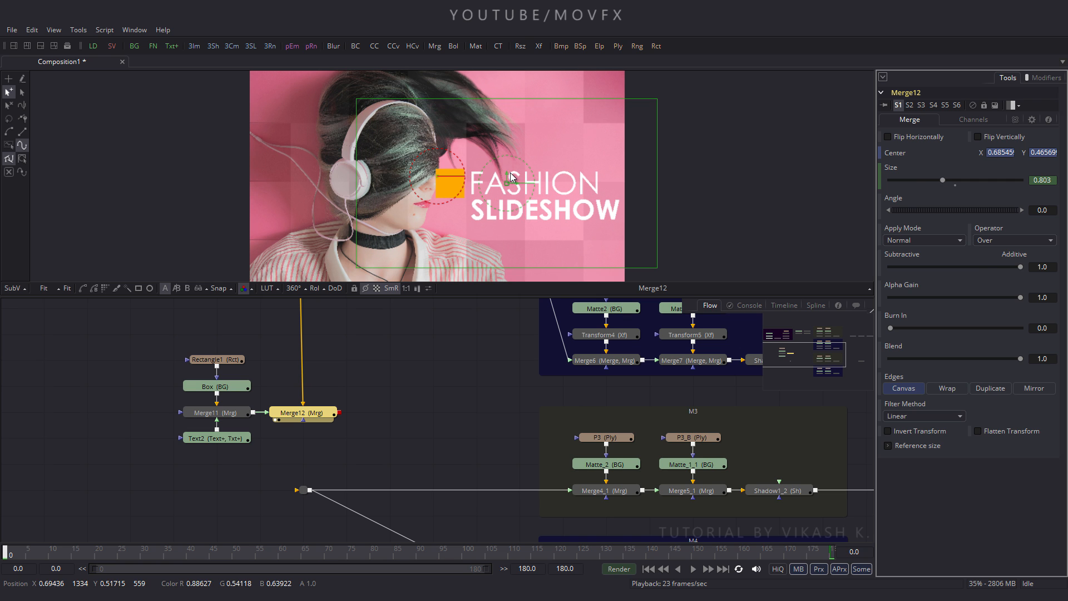
pyautogui.moveTo(507, 182); pyautogui.dragTo(511, 208)
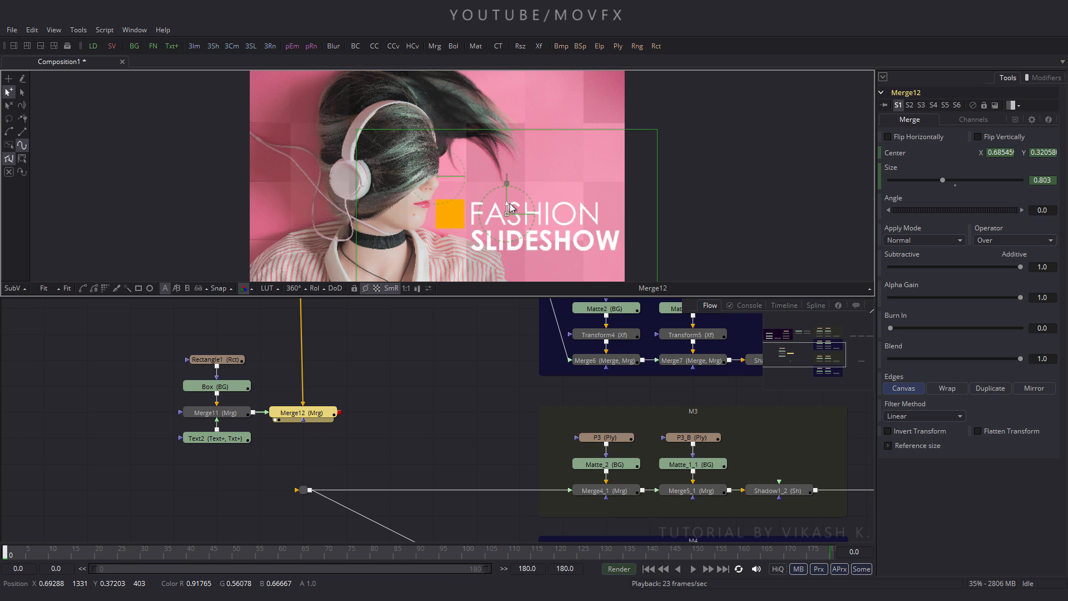
pyautogui.click(431, 379)
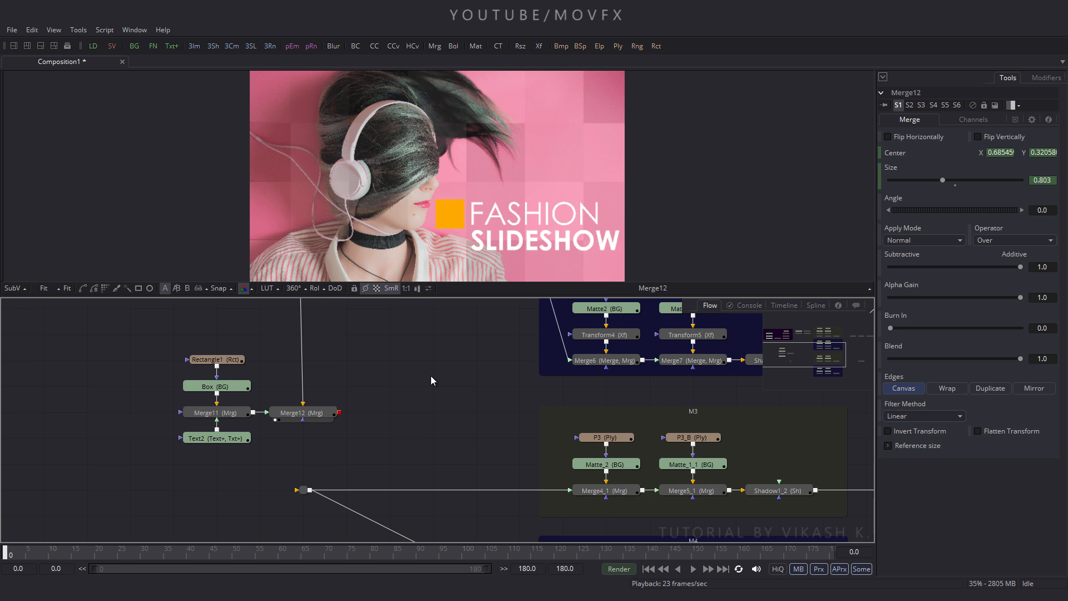
# - Connect Merge12's output to the router that feeds the M3 and M4 groups, and view FinalMOVE
pyautogui.scroll(-1, 468, 367)
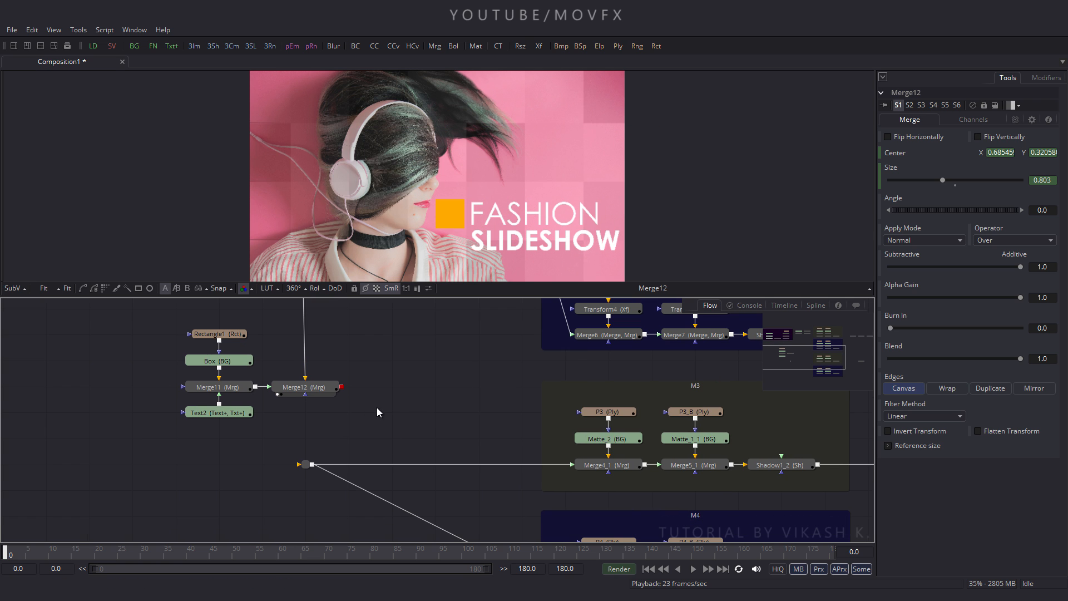
pyautogui.moveTo(299, 464); pyautogui.dragTo(330, 389)
pyautogui.moveTo(564, 406); pyautogui.dragTo(292, 444)
pyautogui.moveTo(643, 398); pyautogui.dragTo(482, 463)
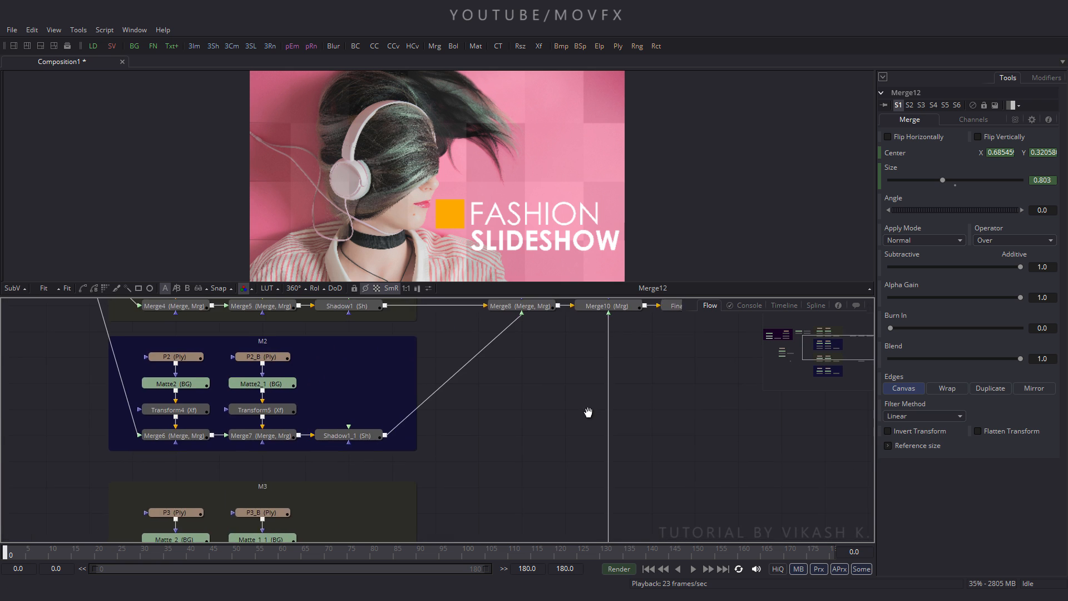
pyautogui.moveTo(589, 413); pyautogui.dragTo(411, 450)
pyautogui.moveTo(496, 392); pyautogui.dragTo(496, 168)
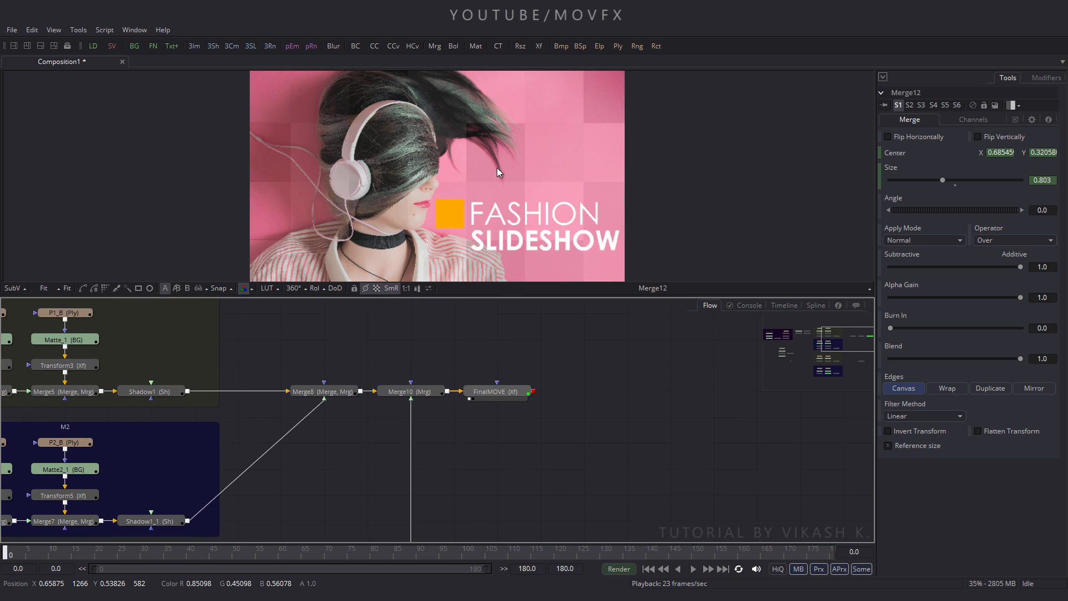
# - Play back the FinalMOVE result and scrub the timeline to frame 180
pyautogui.click(693, 569)
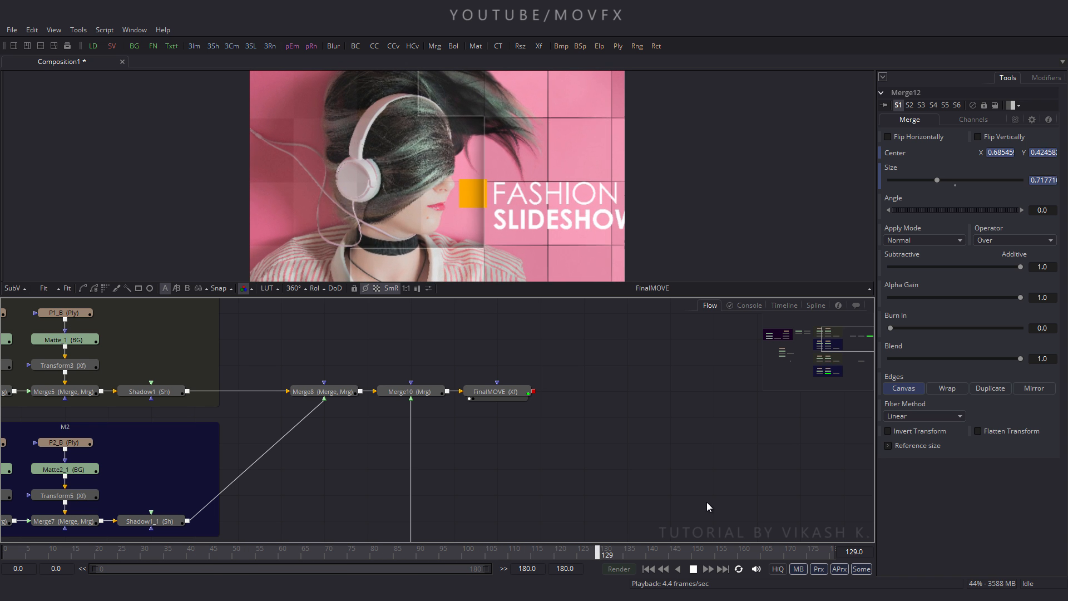
pyautogui.click(523, 556)
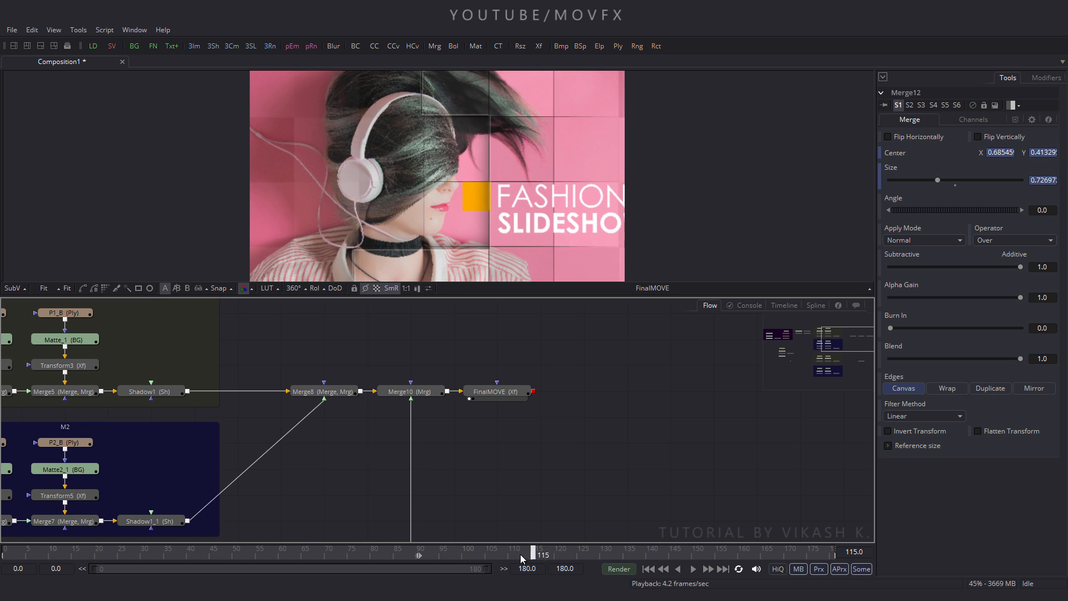
pyautogui.moveTo(520, 555); pyautogui.dragTo(833, 576)
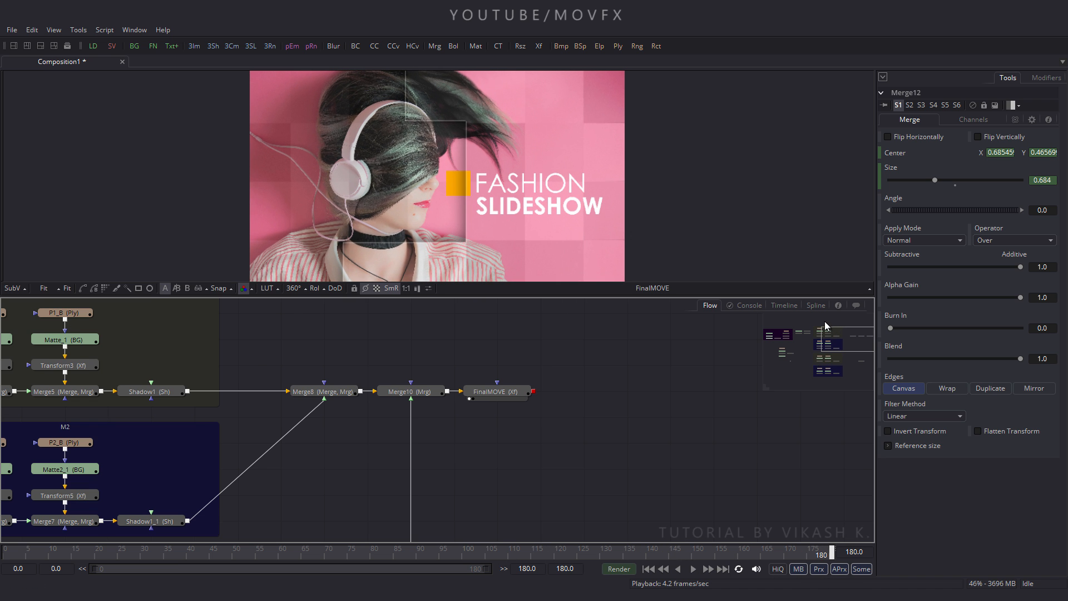
# - Open the Spline editor enlarged, limit it to one curve at a time, and collapse the Merge12 and FinalMOVE entries
pyautogui.click(814, 305)
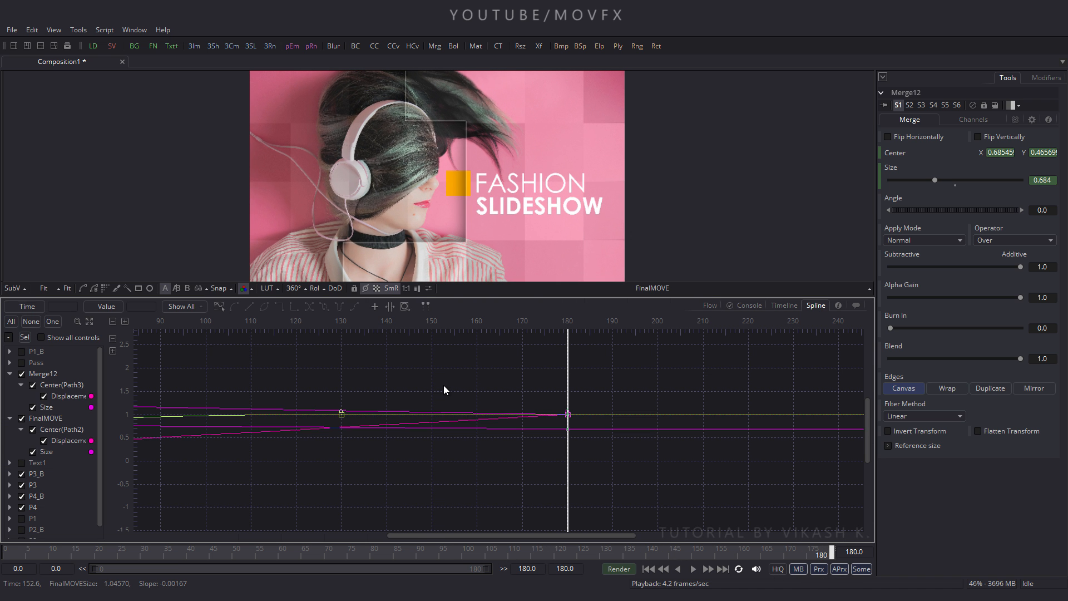
pyautogui.press('F4')
pyautogui.hotkey('ctrl', 'f')
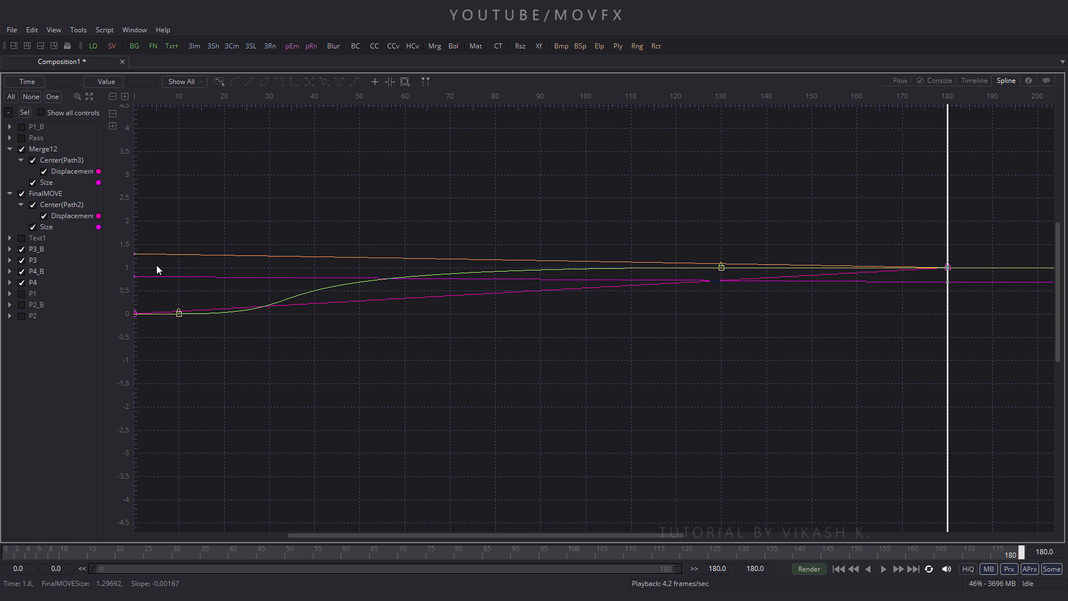
pyautogui.click(54, 97)
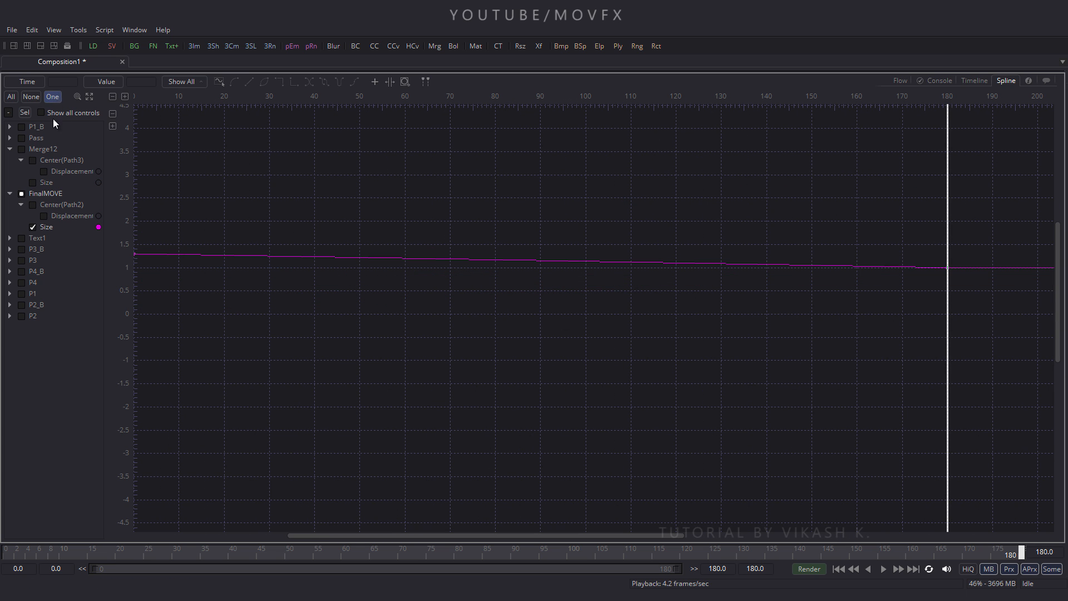
pyautogui.click(9, 149)
pyautogui.click(9, 160)
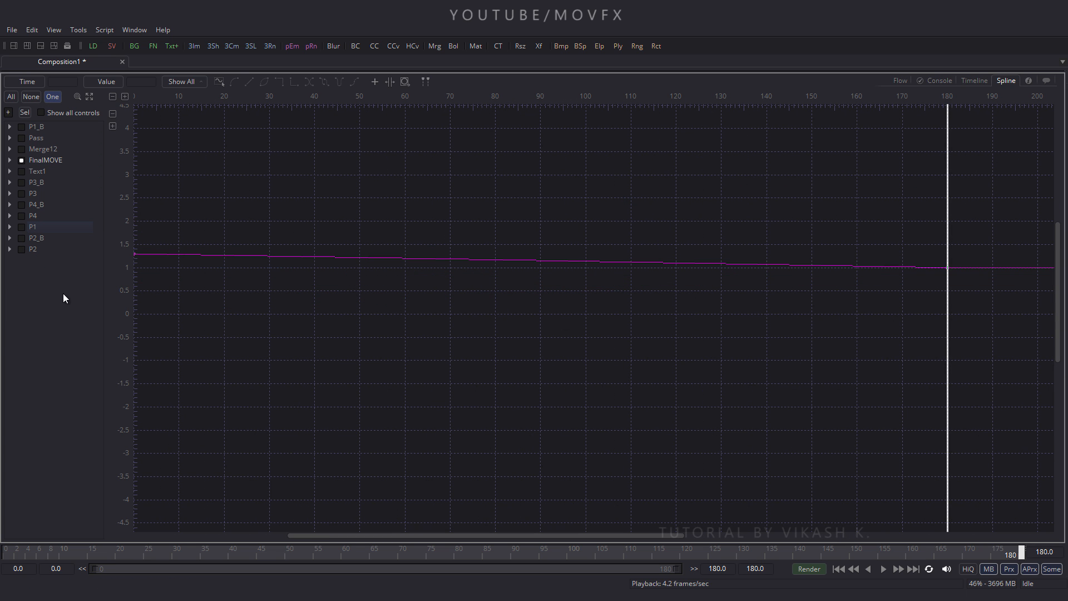
# - Smooth both keyframes of FinalMOVE's Center displacement curve and stretch the frame 180 handle back to about frame 0
pyautogui.click(47, 161)
pyautogui.click(22, 160)
pyautogui.click(10, 160)
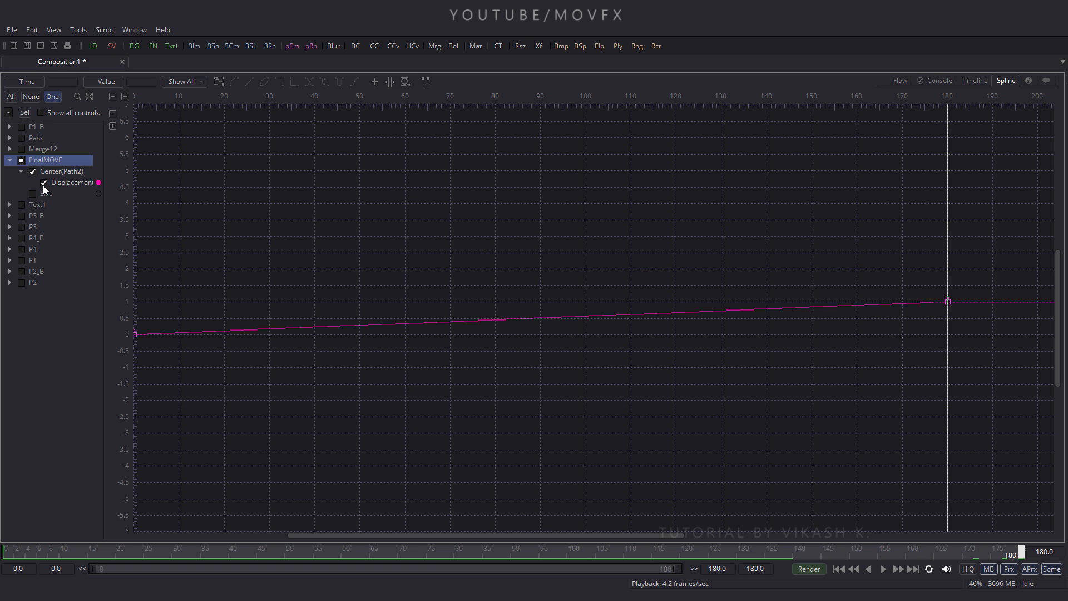
pyautogui.click(89, 97)
pyautogui.moveTo(1012, 125); pyautogui.dragTo(179, 512)
pyautogui.press('s')
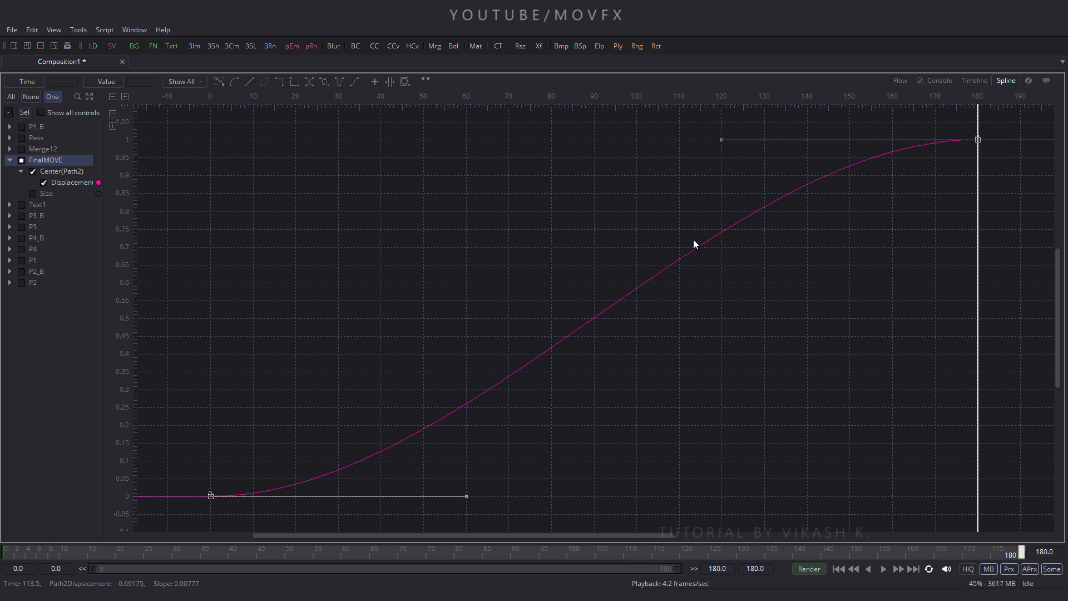
pyautogui.moveTo(722, 140); pyautogui.dragTo(208, 146)
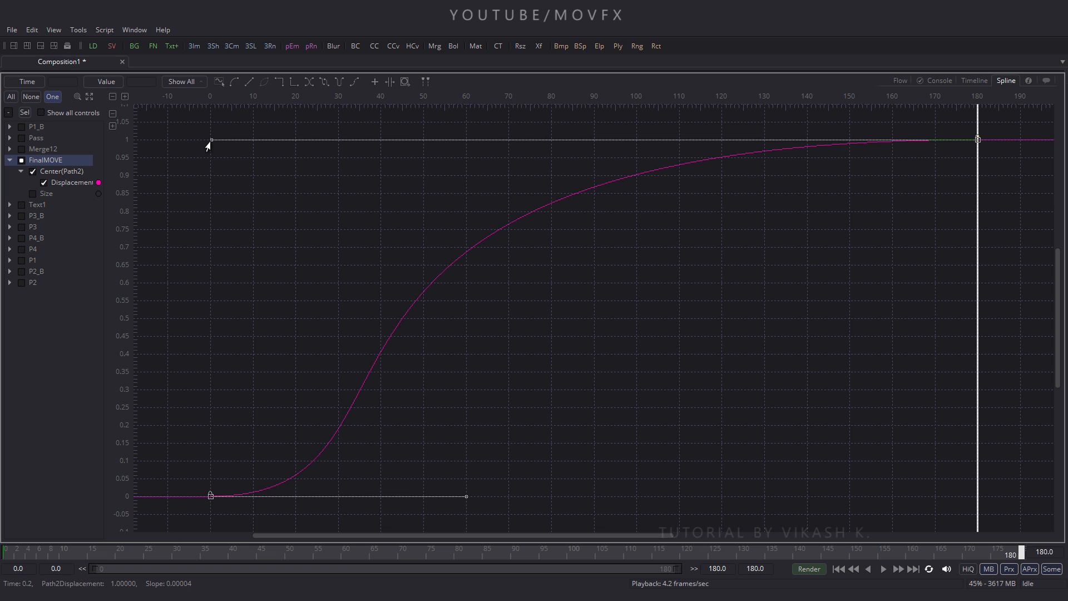
# - Smooth FinalMOVE's Size curve, stretch its frame 180 handle back to about frame 0, and hide FinalMOVE's curves
pyautogui.click(32, 195)
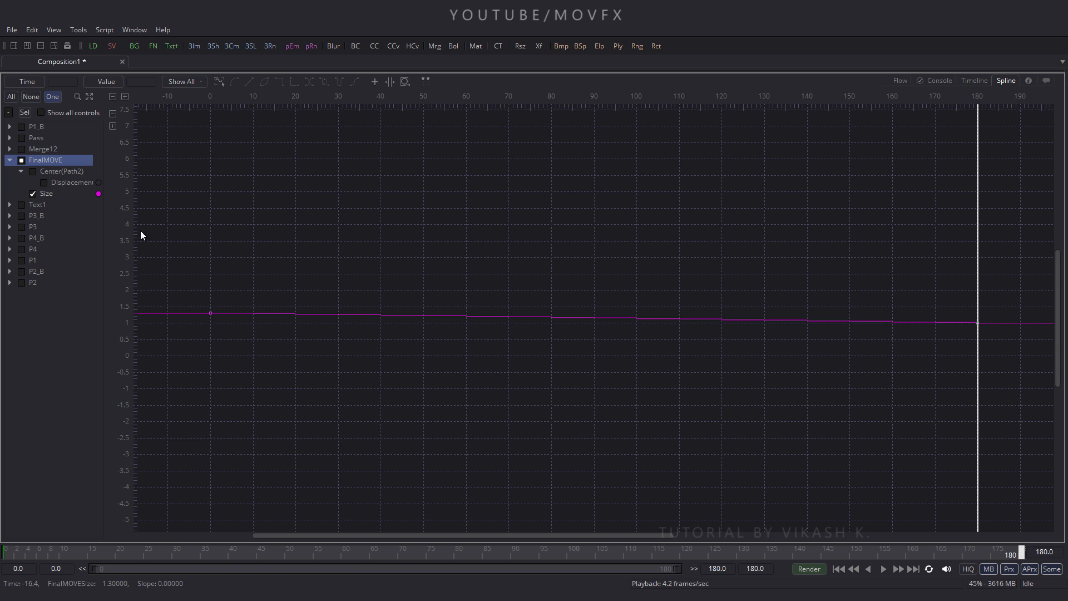
pyautogui.click(90, 98)
pyautogui.moveTo(210, 133); pyautogui.dragTo(1005, 505)
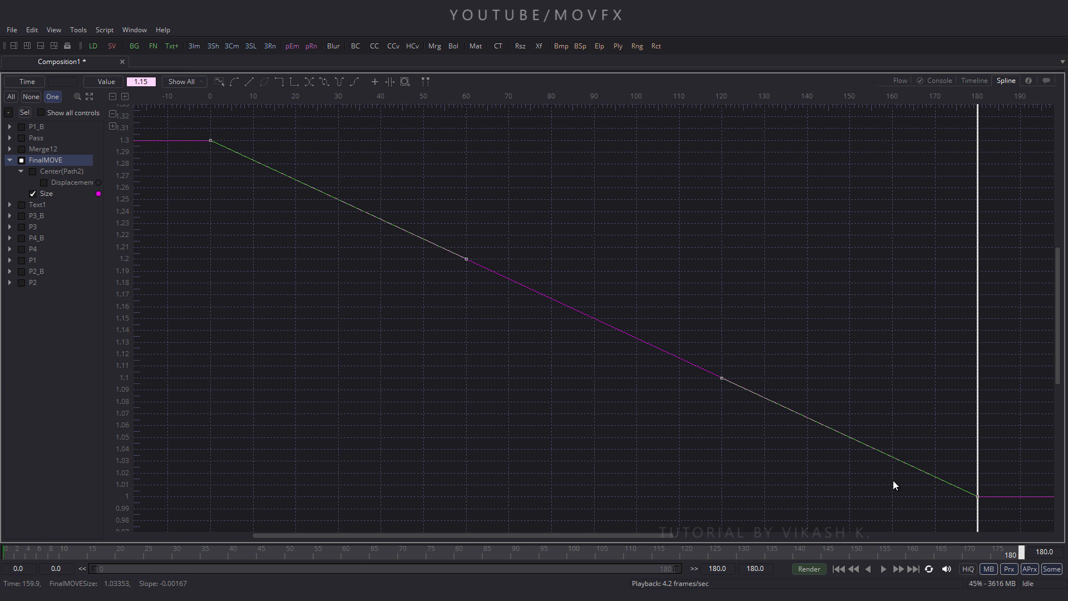
pyautogui.hotkey('shift', 's')
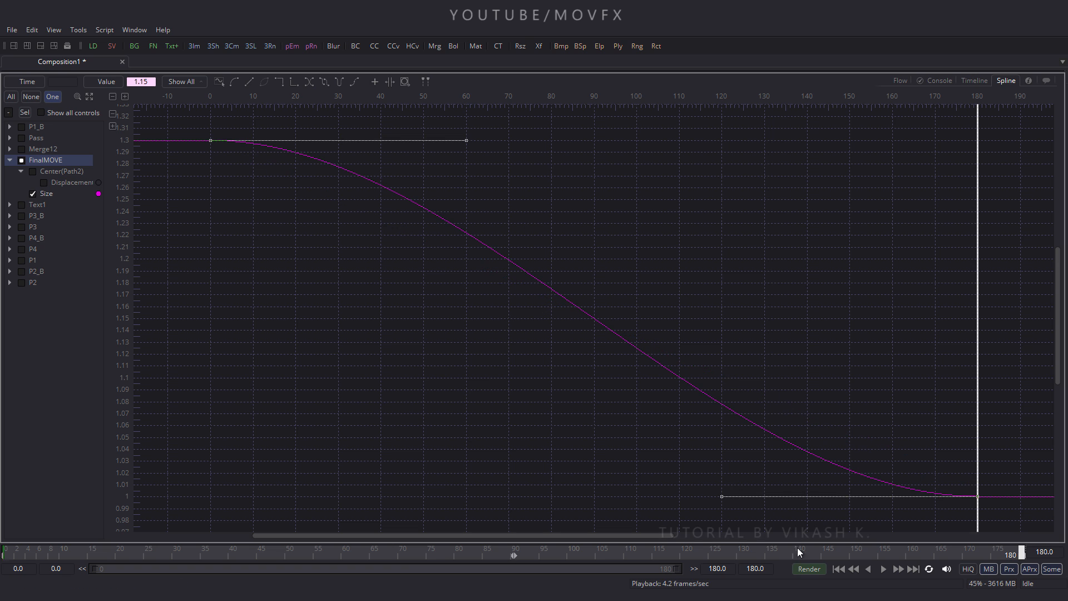
pyautogui.moveTo(718, 498); pyautogui.dragTo(207, 500)
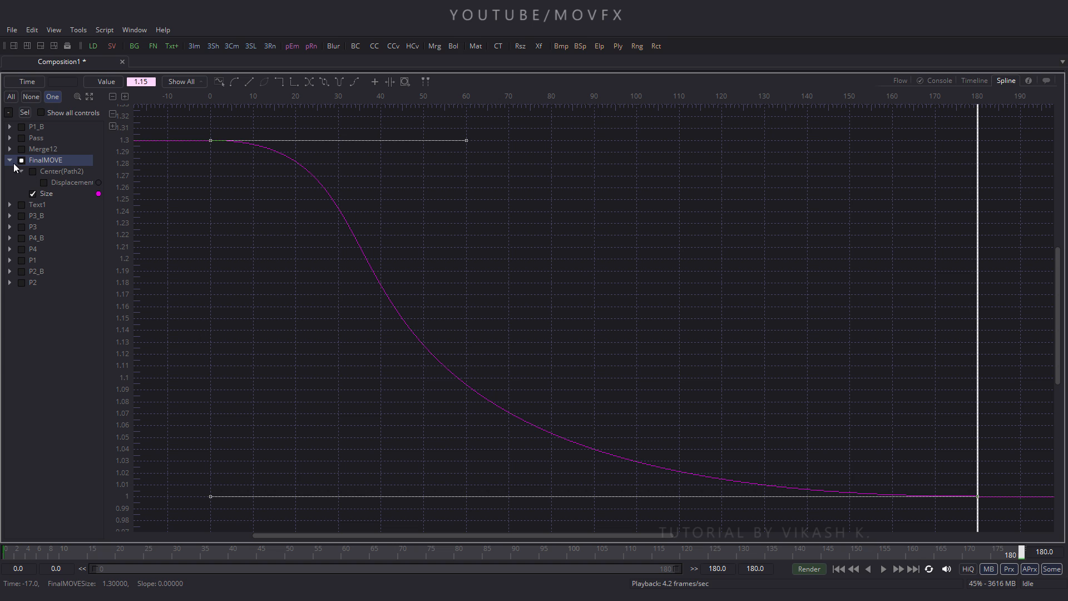
pyautogui.click(21, 161)
pyautogui.click(10, 161)
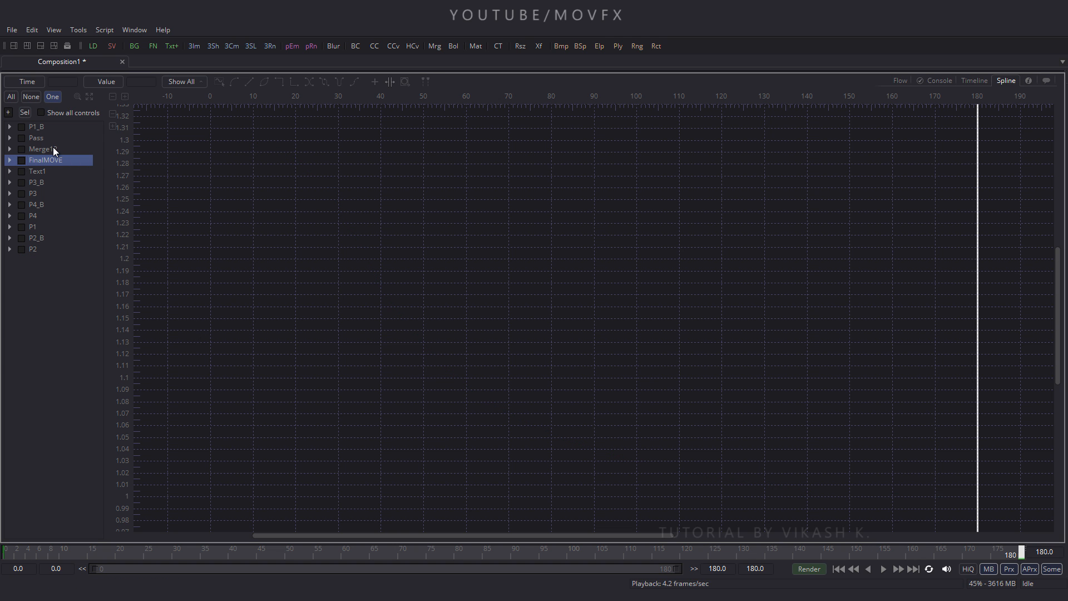
# - Smooth Merge12's Center displacement curve and extend the frame 180 handle back to frame 0
pyautogui.click(22, 149)
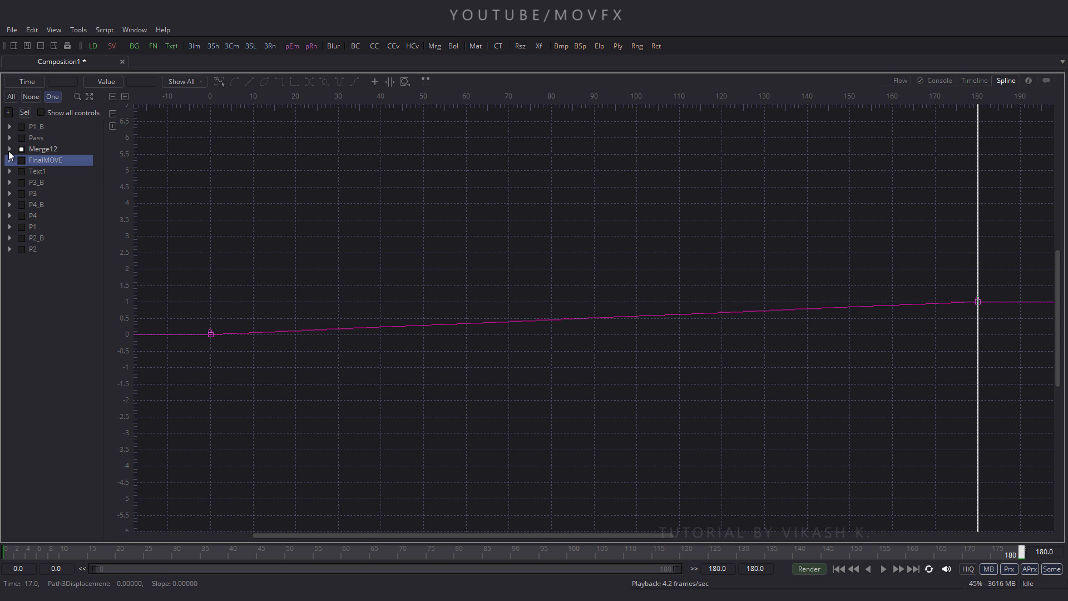
pyautogui.click(9, 149)
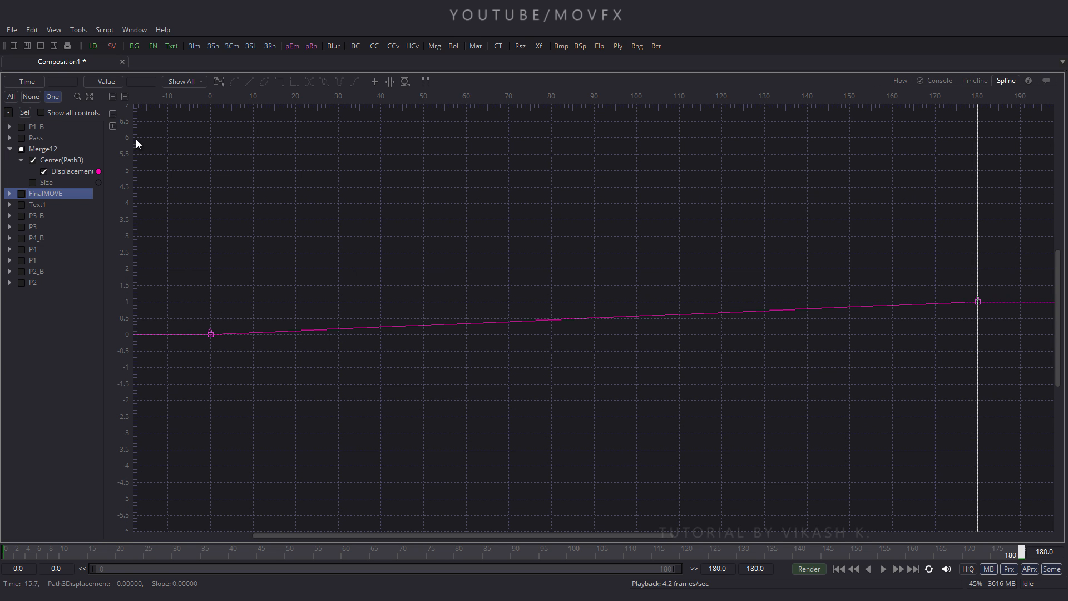
pyautogui.click(90, 96)
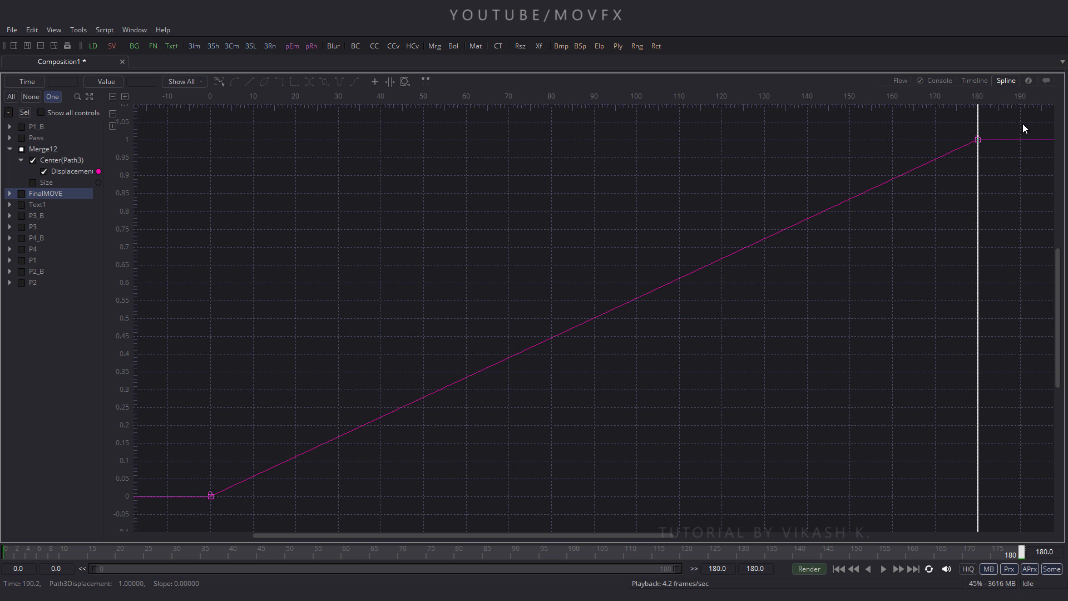
pyautogui.moveTo(1022, 123); pyautogui.dragTo(186, 516)
pyautogui.hotkey('shift', 's')
pyautogui.moveTo(720, 143); pyautogui.dragTo(207, 145)
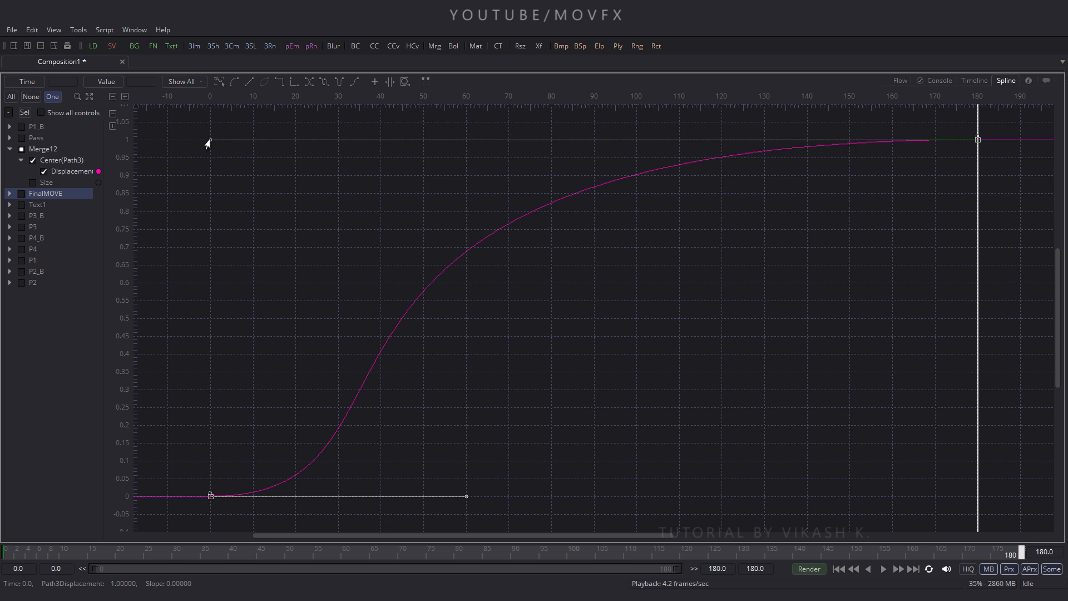
# - Smooth Merge12's Size curve, extend its frame 180 handle back to frame 0, and hide Merge12's curves
pyautogui.click(33, 183)
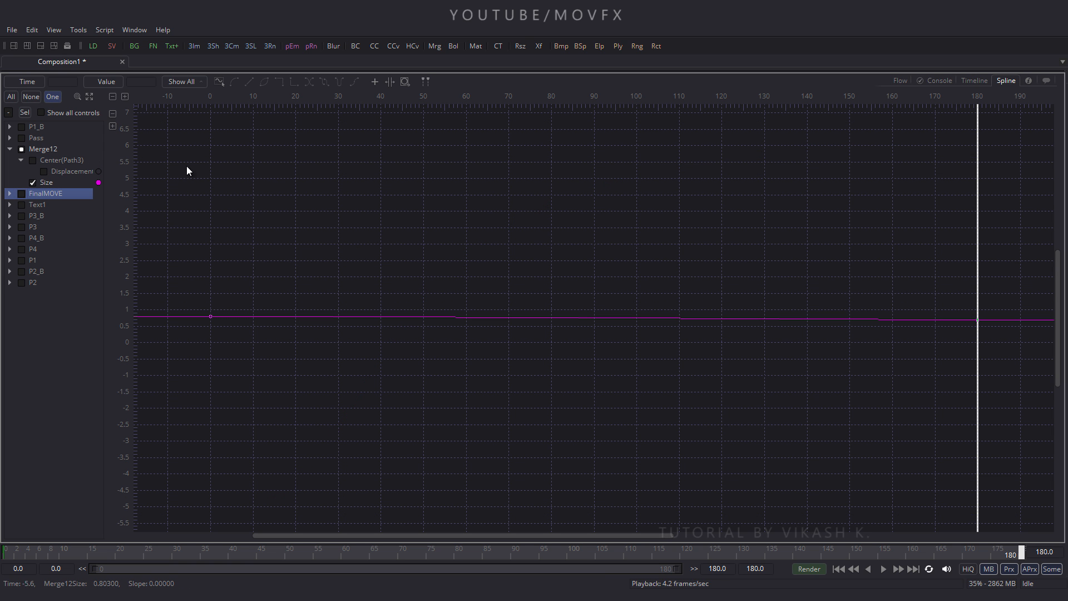
pyautogui.click(90, 96)
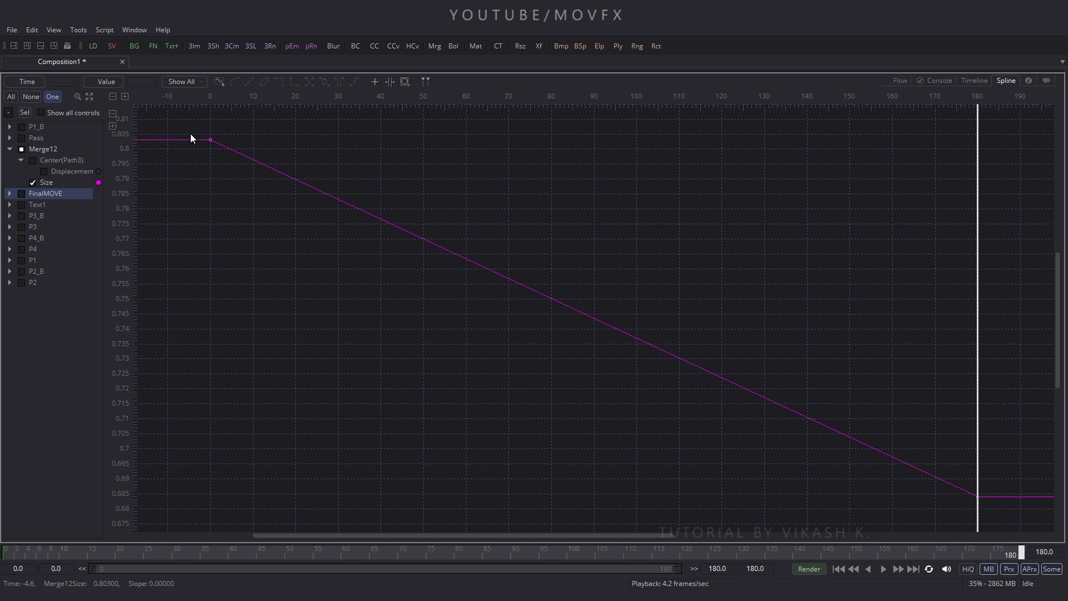
pyautogui.moveTo(215, 145); pyautogui.dragTo(992, 501)
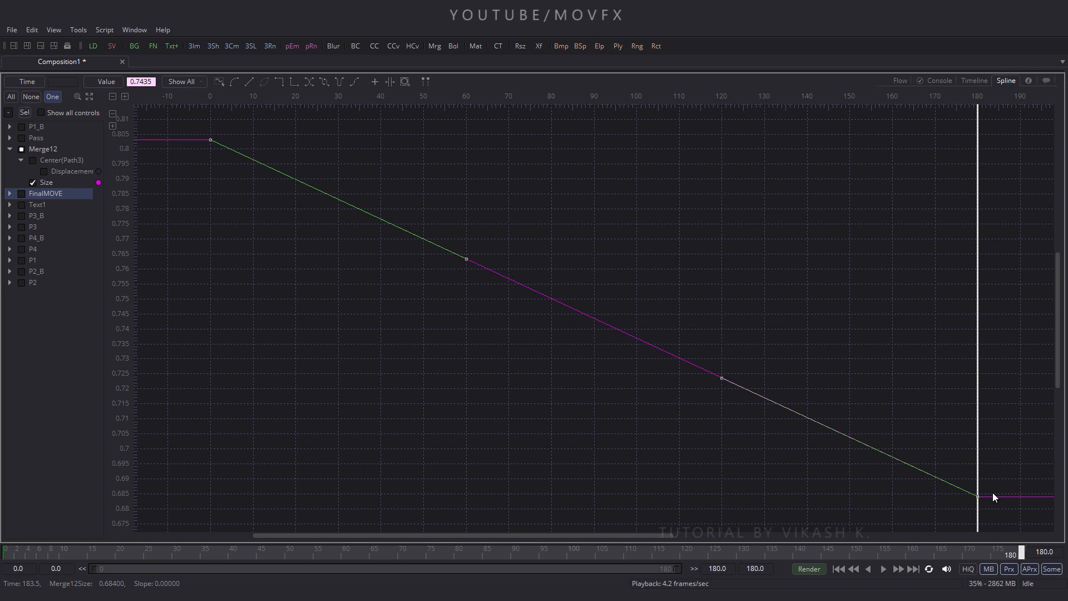
pyautogui.press('s')
pyautogui.moveTo(720, 499); pyautogui.dragTo(210, 499)
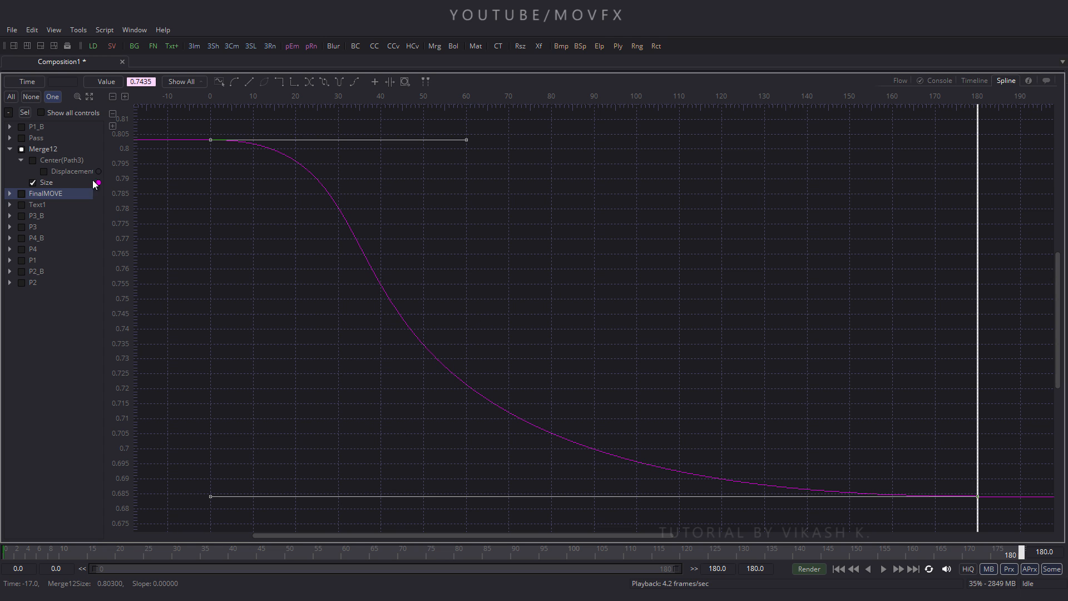
pyautogui.click(21, 149)
pyautogui.click(9, 149)
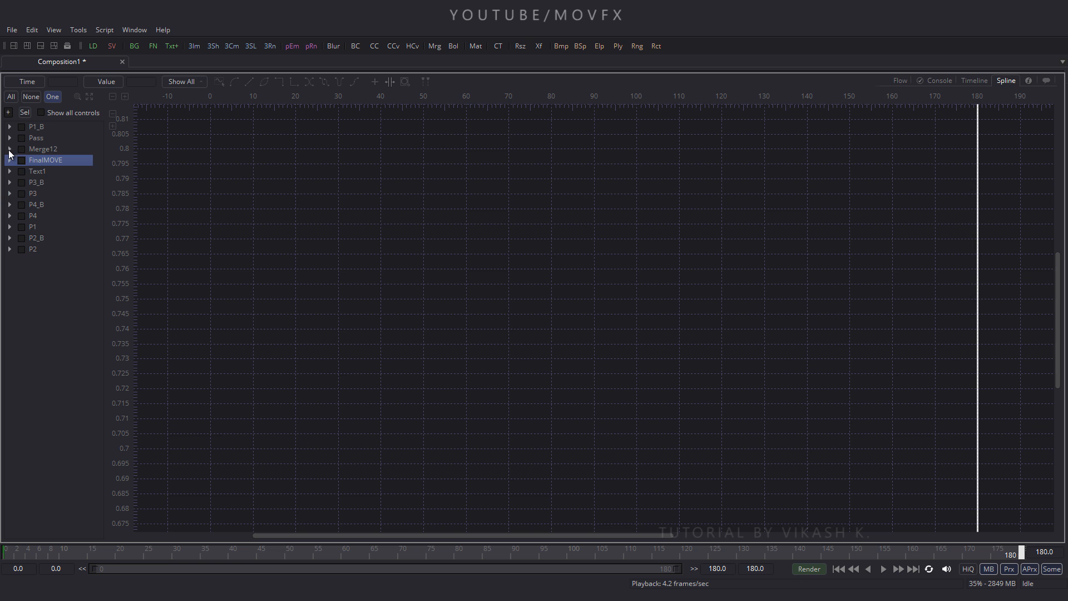
# - Smooth Text1's Size curve and stretch the frame 120 handle back to frame 0
pyautogui.click(34, 172)
pyautogui.click(22, 171)
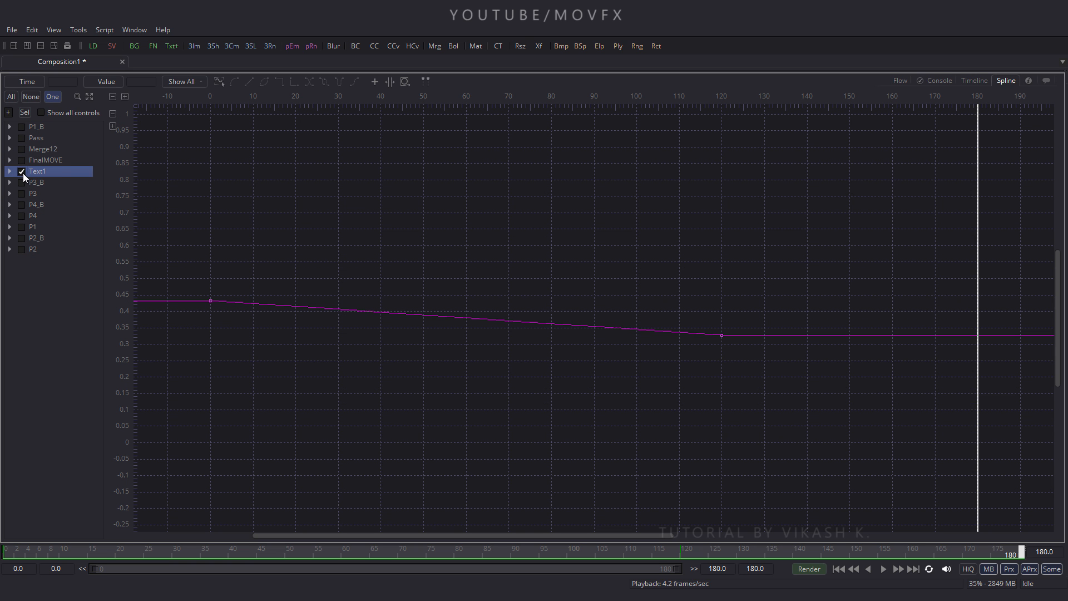
pyautogui.click(89, 97)
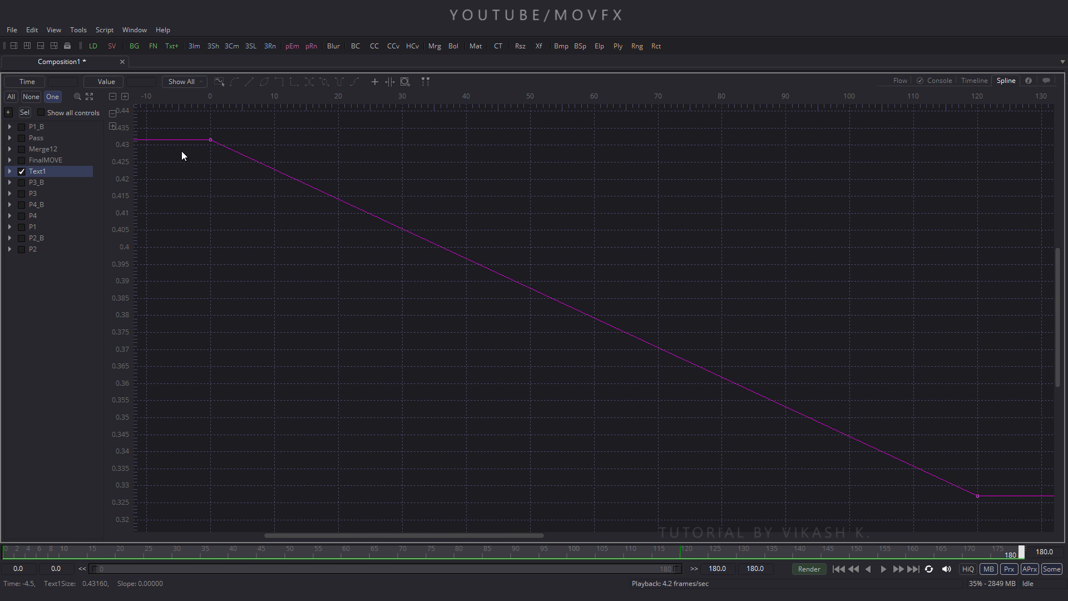
pyautogui.moveTo(189, 124); pyautogui.dragTo(1034, 512)
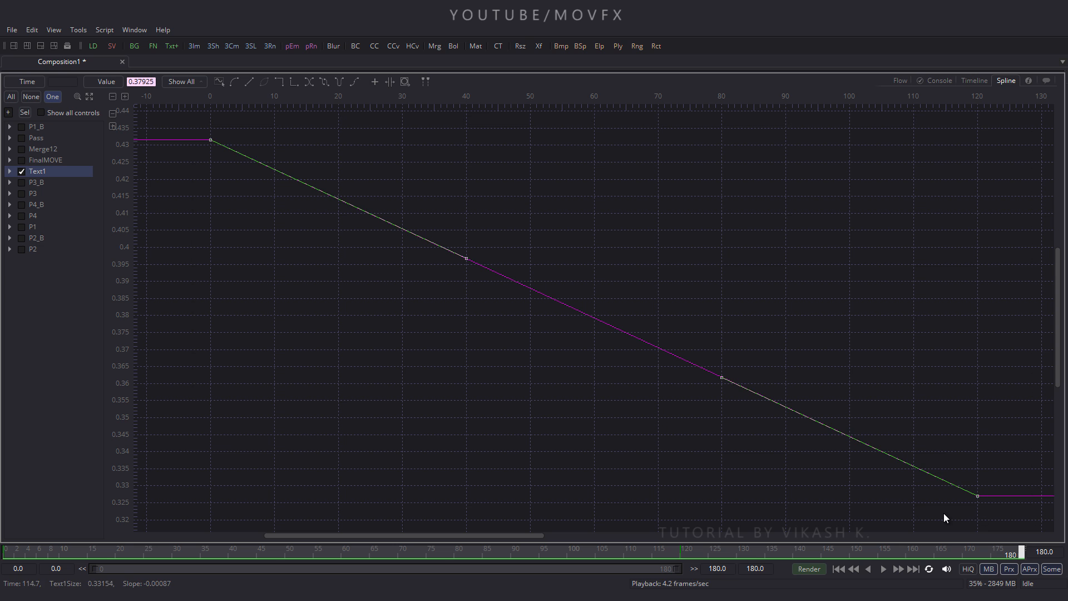
pyautogui.hotkey('shift', 's')
pyautogui.moveTo(721, 495); pyautogui.dragTo(209, 501)
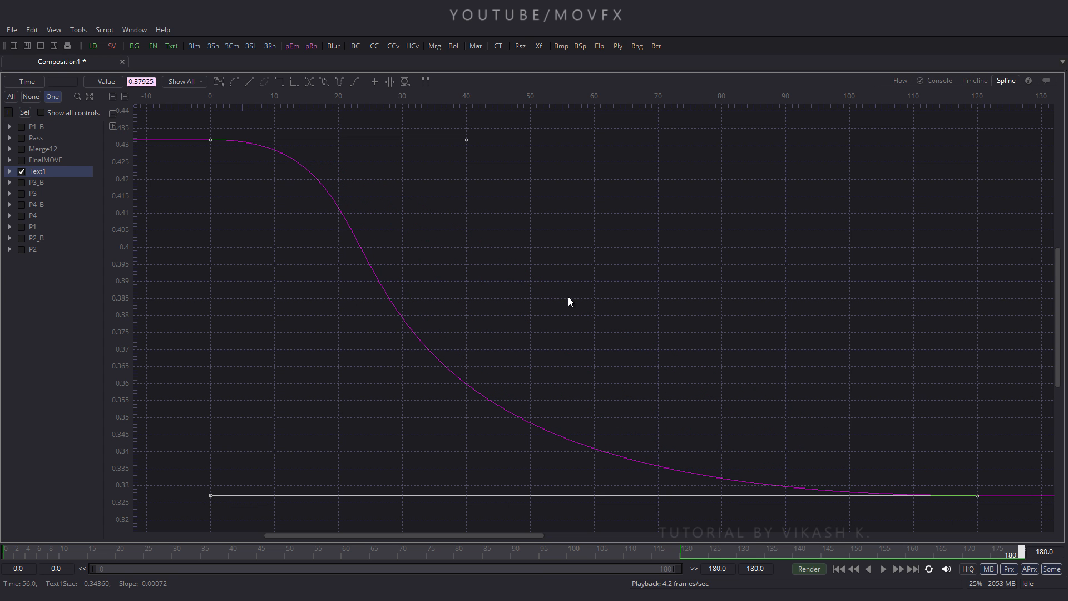
# - Return to the node flow at normal size and move the FinalMOVE node directly above Merge10
pyautogui.press('F4')
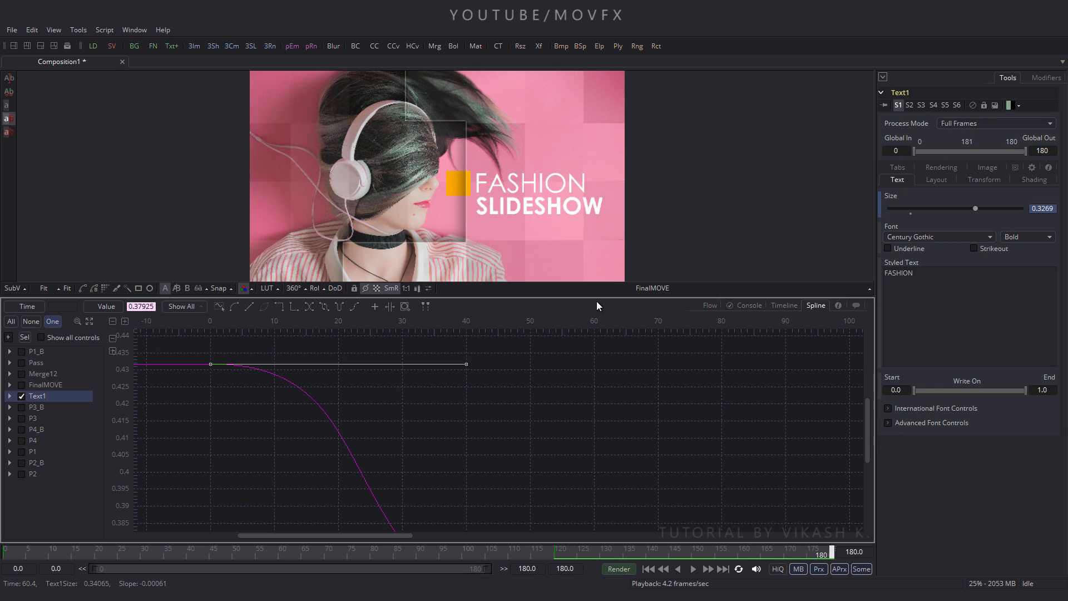
pyautogui.click(711, 307)
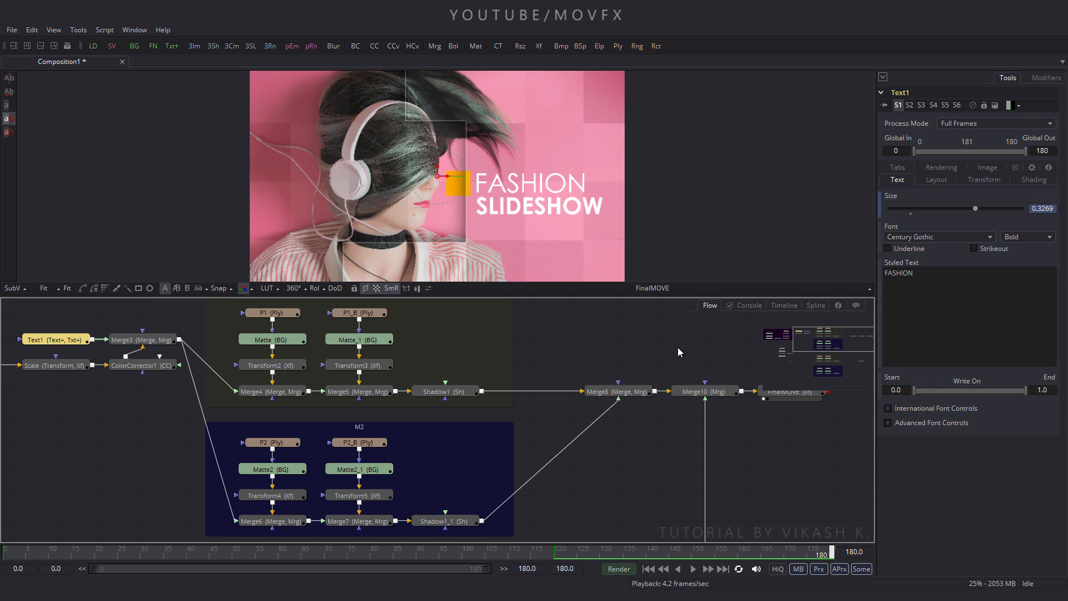
pyautogui.moveTo(644, 360); pyautogui.dragTo(434, 375)
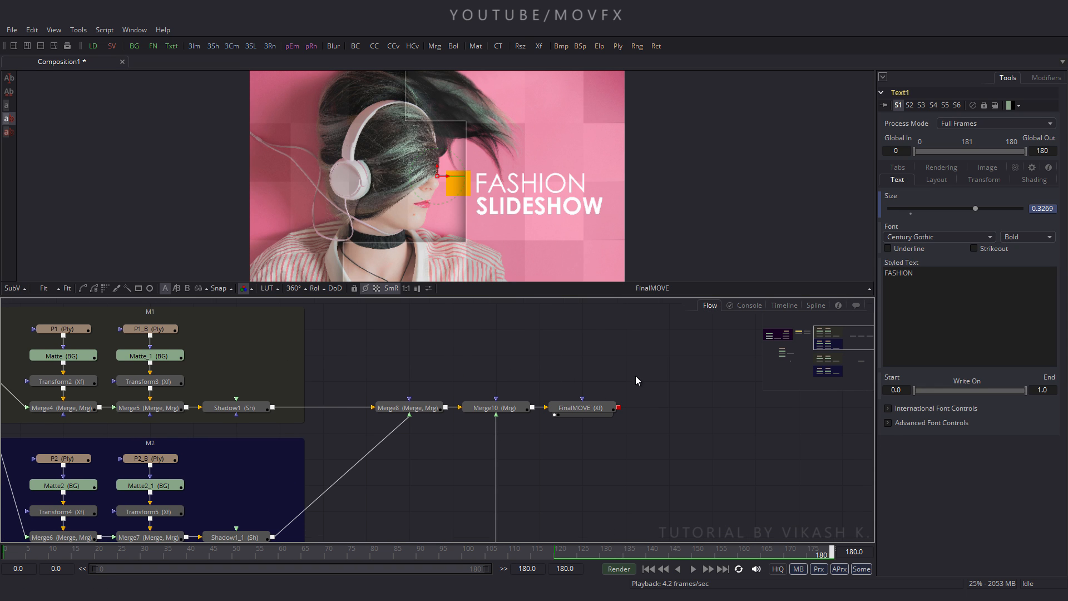
pyautogui.moveTo(593, 408); pyautogui.dragTo(506, 381)
pyautogui.moveTo(598, 452); pyautogui.dragTo(609, 437)
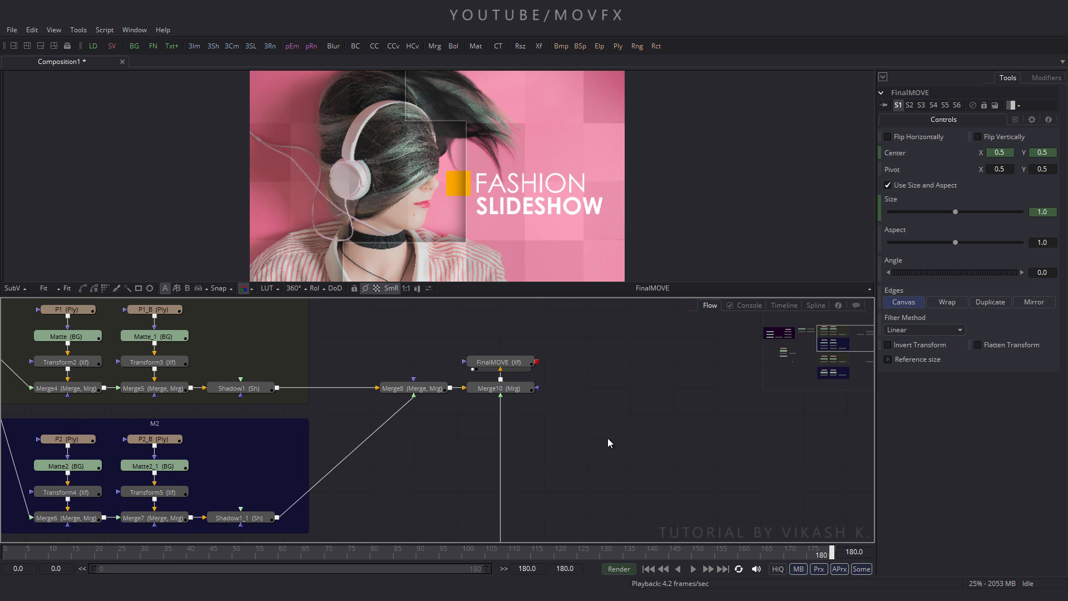
# - Enlarge the viewer area and play the composition from frame 0 to review the finished title and mask animation
pyautogui.click(649, 569)
pyautogui.moveTo(532, 297); pyautogui.dragTo(532, 330)
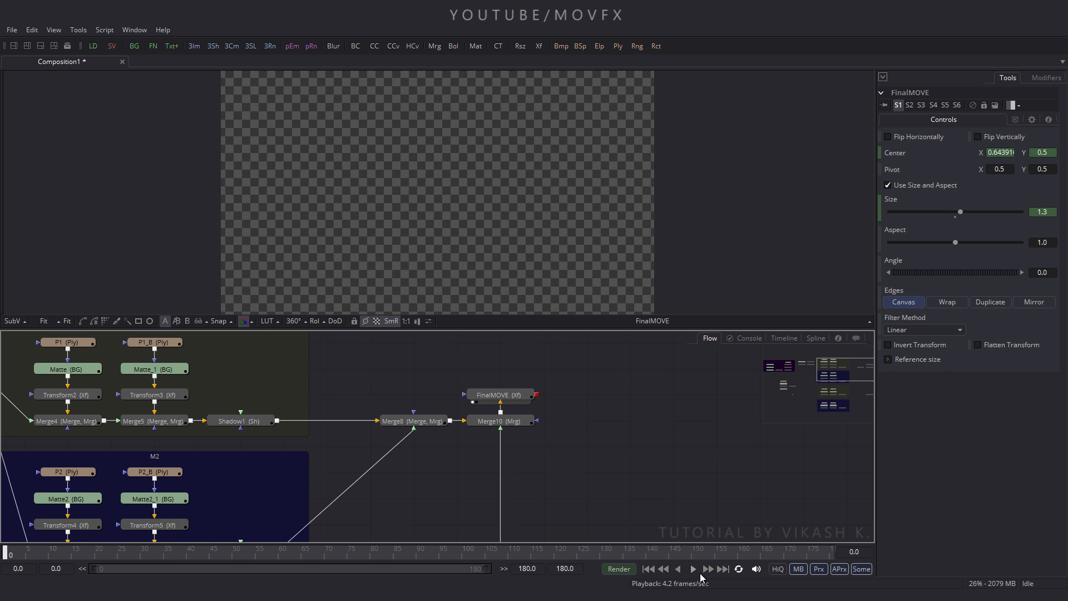
pyautogui.click(695, 569)
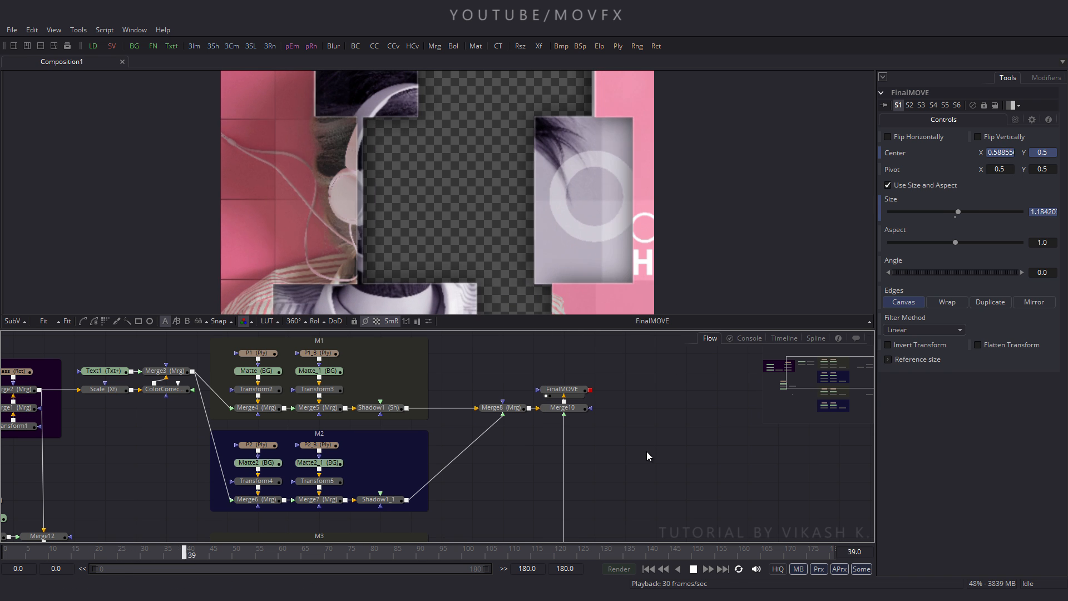
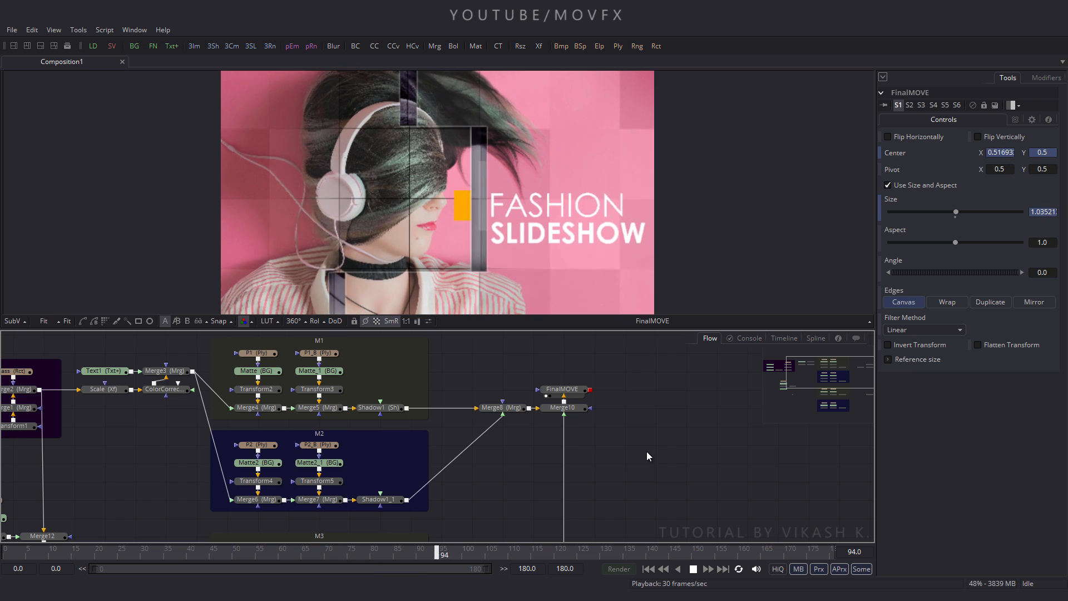
pyautogui.press('space')
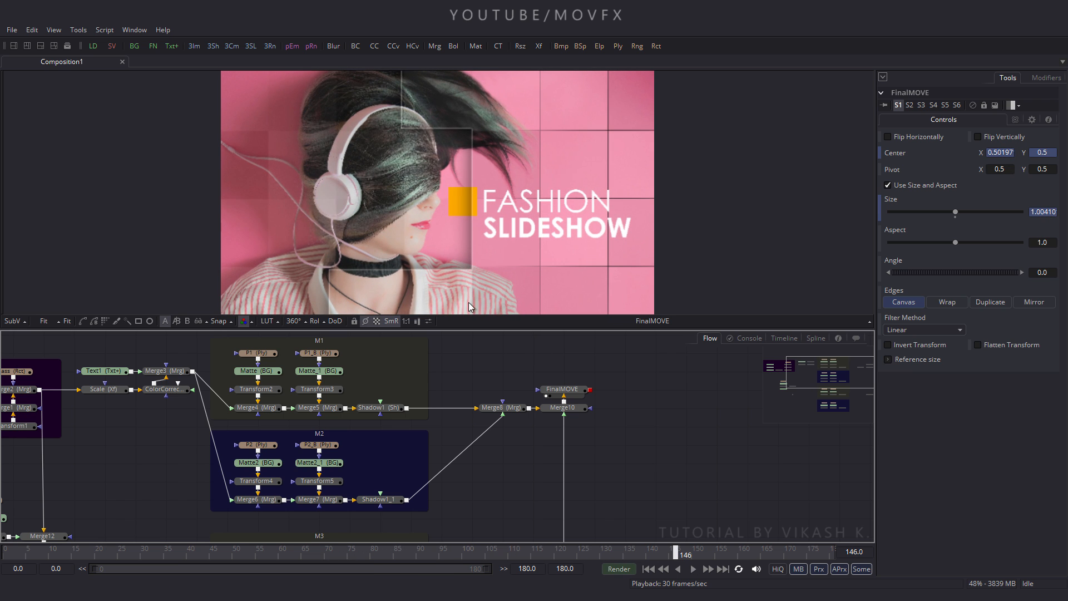
# - Open Fashion_Slide2.comp, show its node flow, and preview the FinalMove output at frame 84 with proxy enabled
pyautogui.click(12, 29)
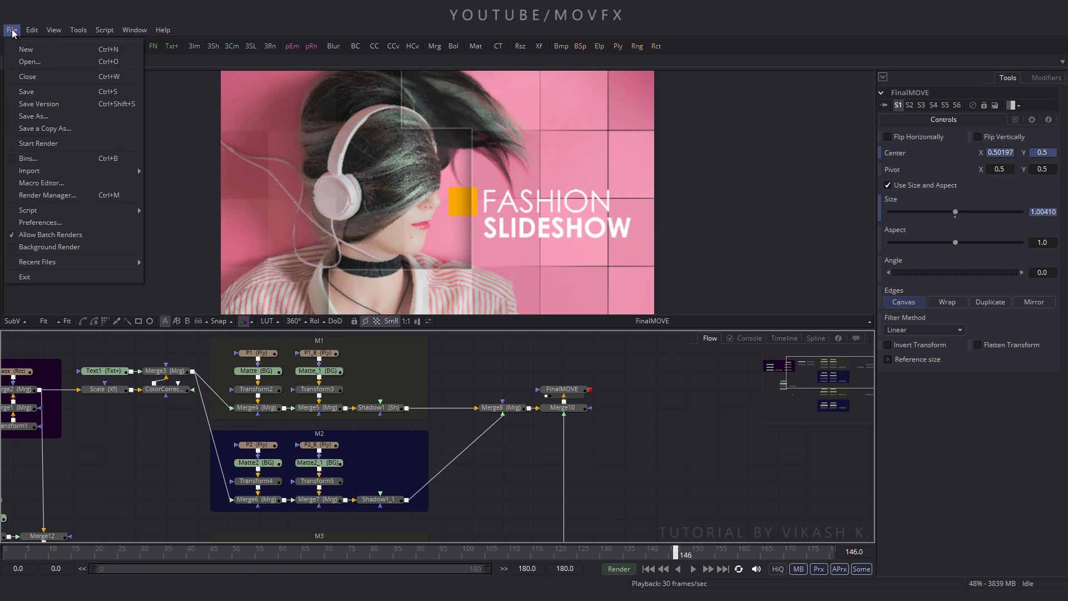
pyautogui.click(48, 64)
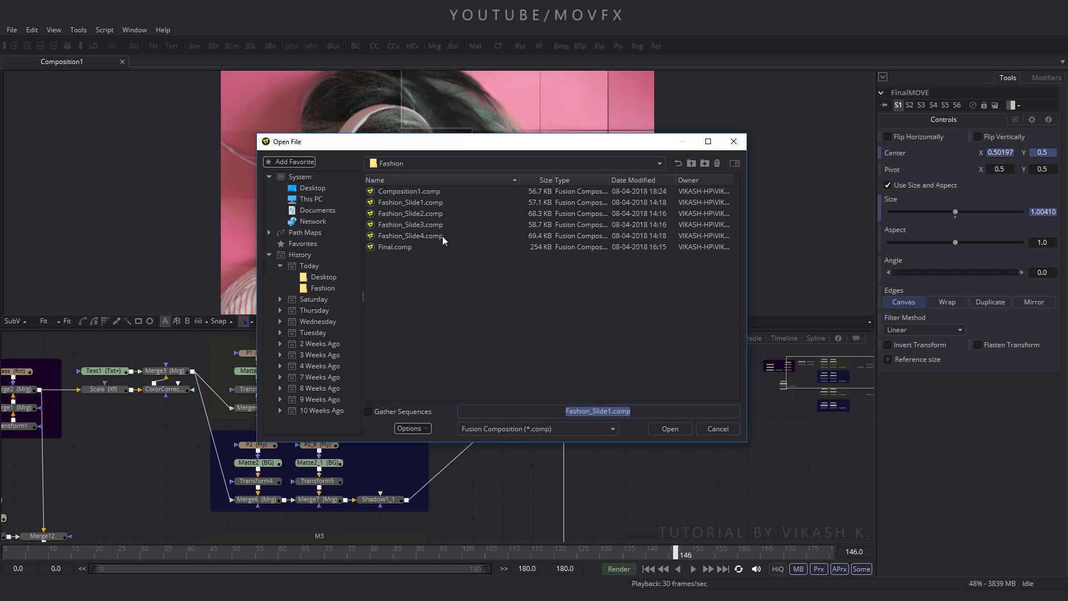
pyautogui.click(409, 214)
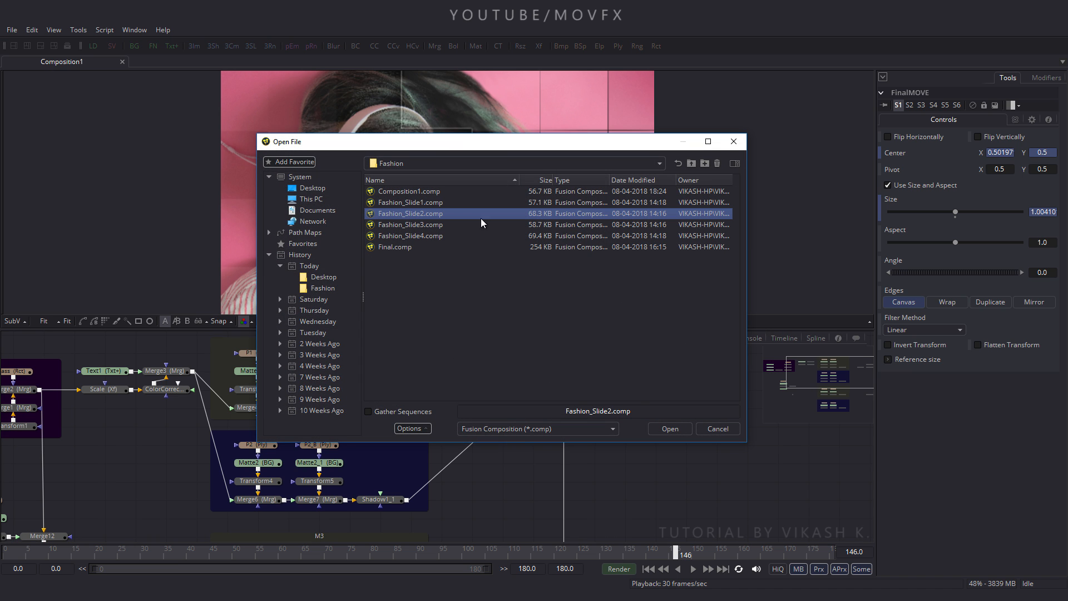
pyautogui.click(670, 429)
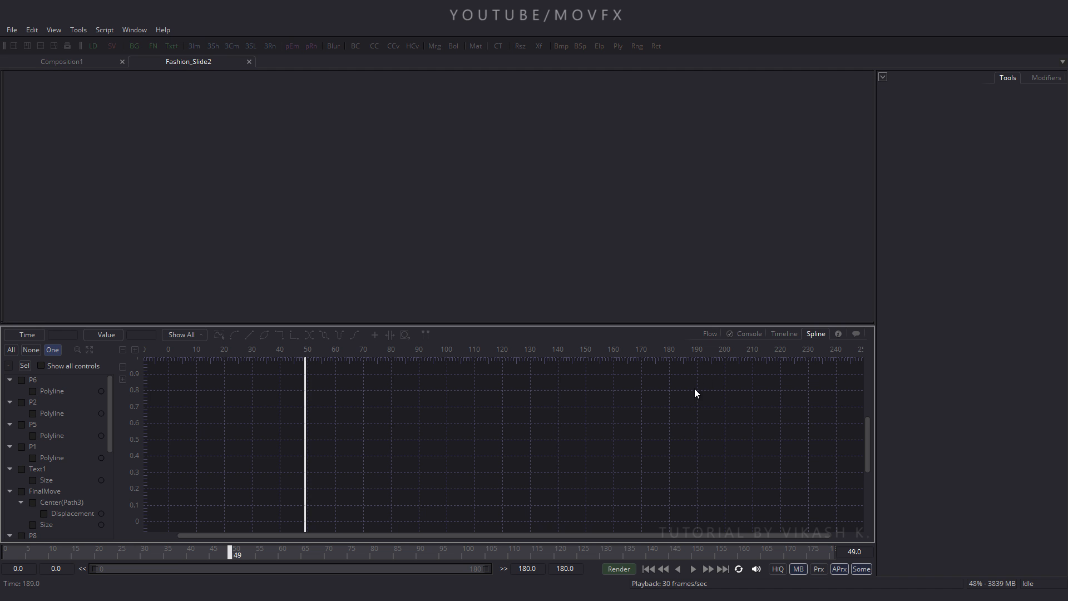
pyautogui.click(710, 333)
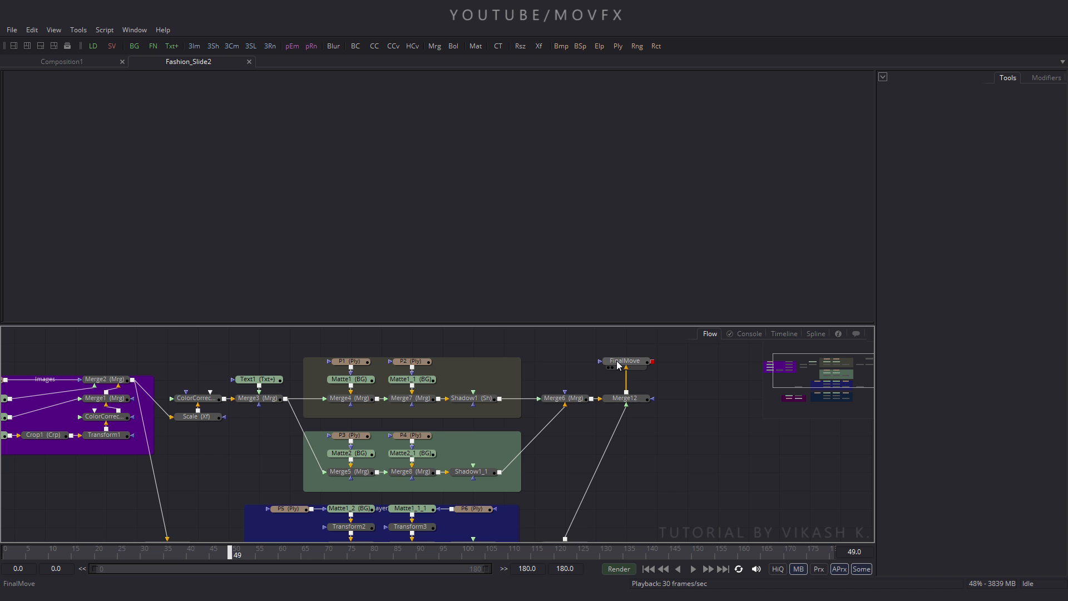
pyautogui.click(818, 569)
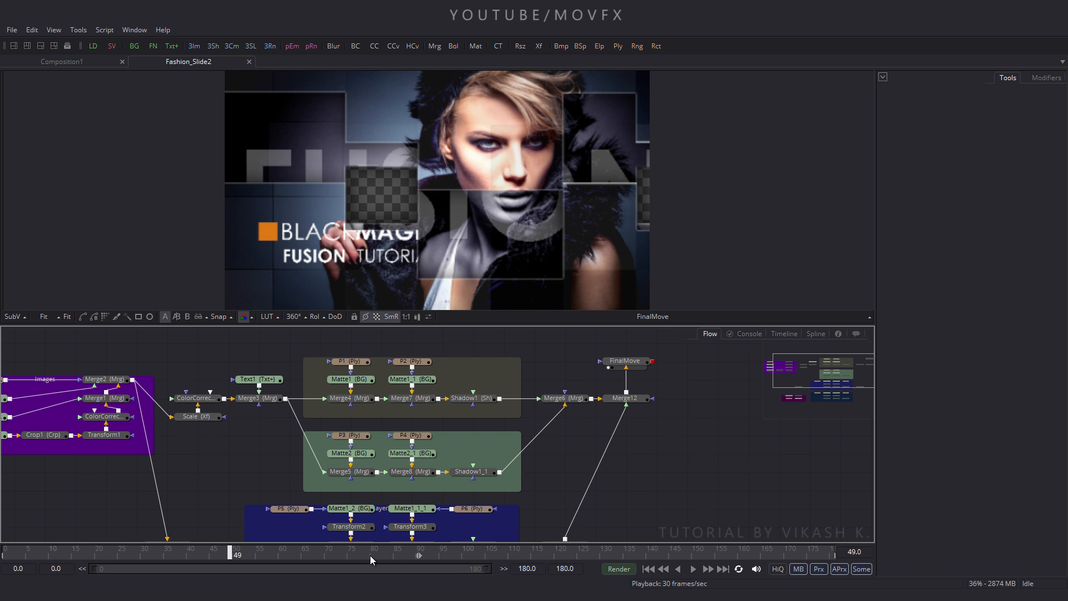
pyautogui.moveTo(369, 555)
pyautogui.mouseDown()
pyautogui.moveTo(234, 553)
pyautogui.moveTo(391, 556)
pyautogui.mouseUp()
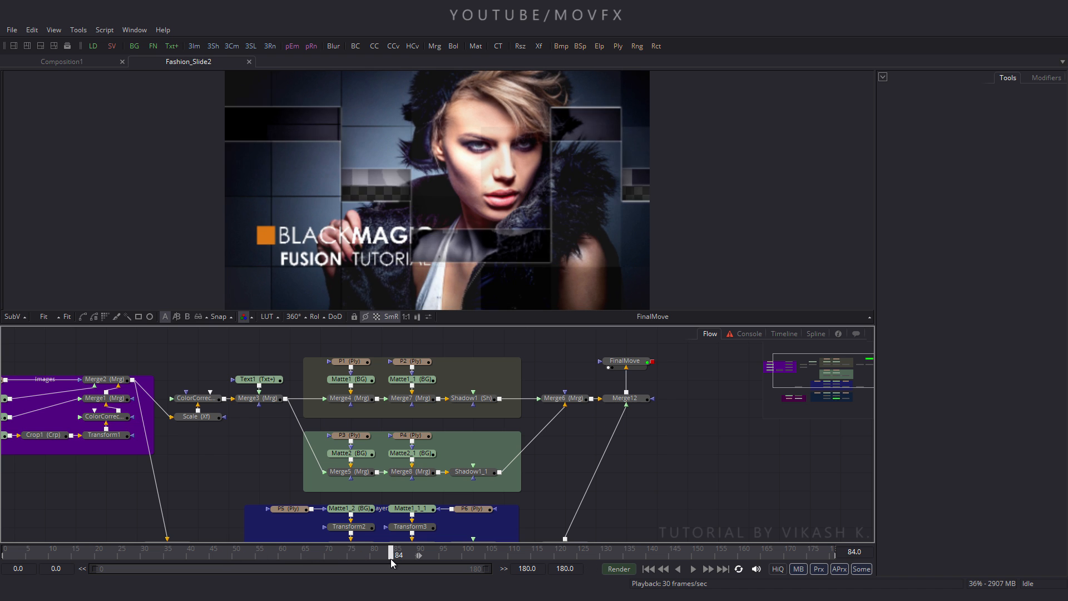
# - Open Fashion_Slide3.comp, show its node flow, and preview the FinalMove output at frame 78
pyautogui.click(12, 30)
pyautogui.click(22, 62)
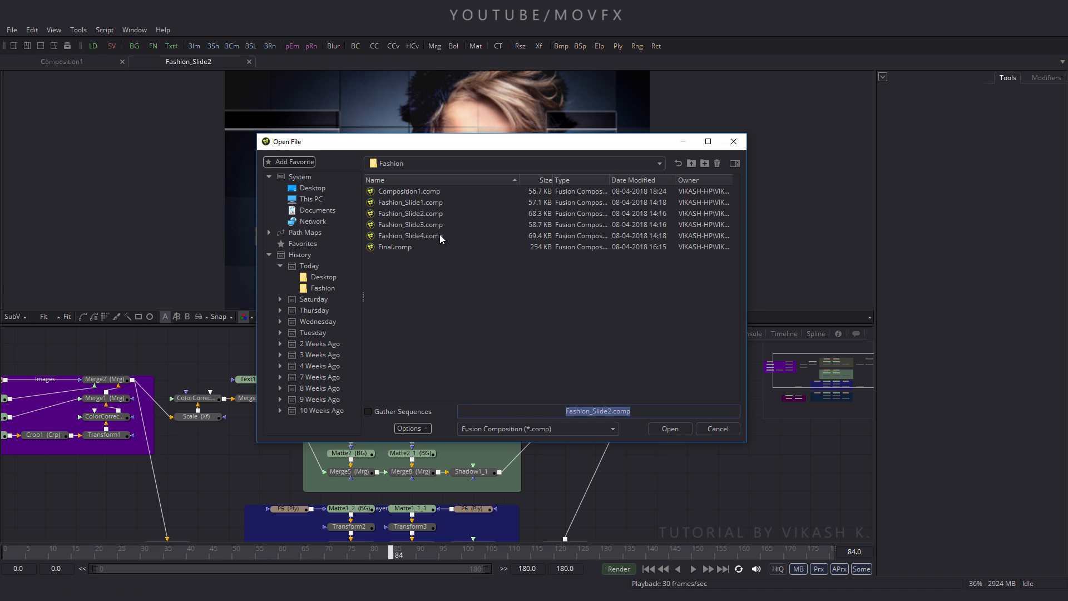
pyautogui.click(423, 223)
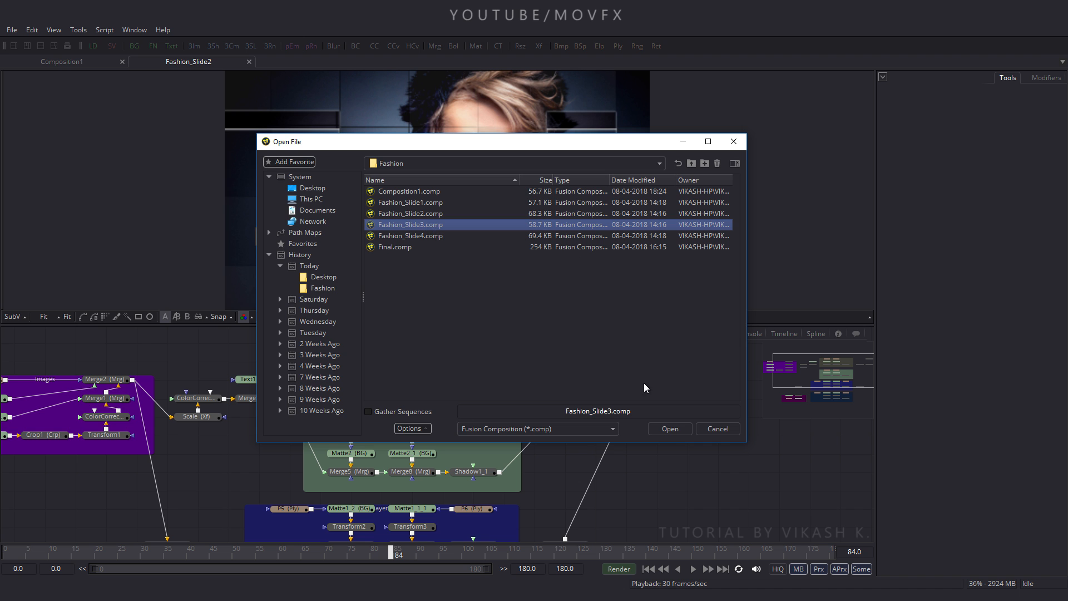
pyautogui.click(669, 429)
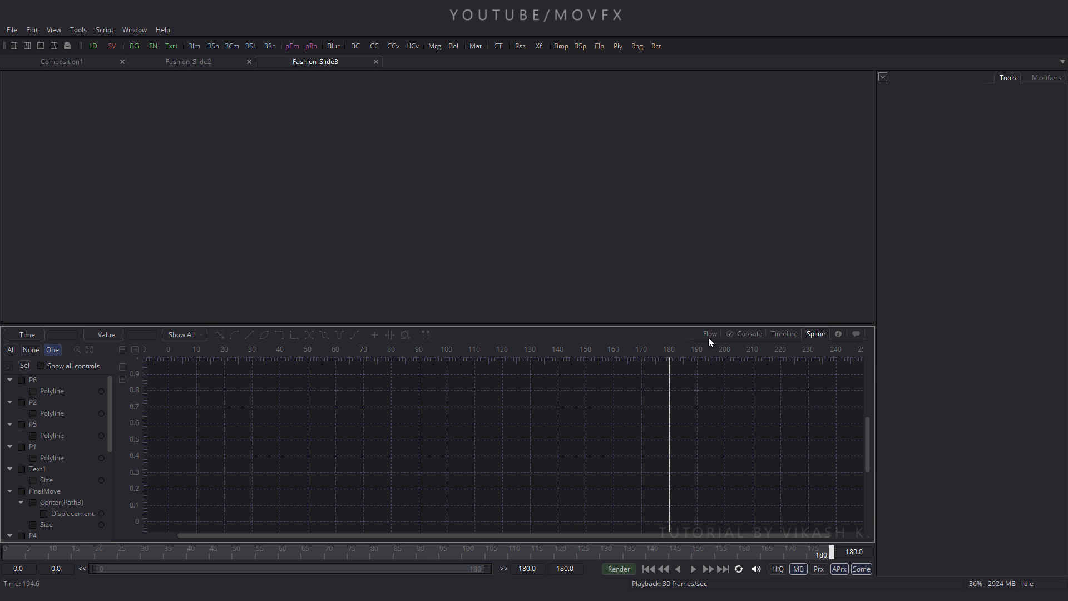
pyautogui.click(709, 335)
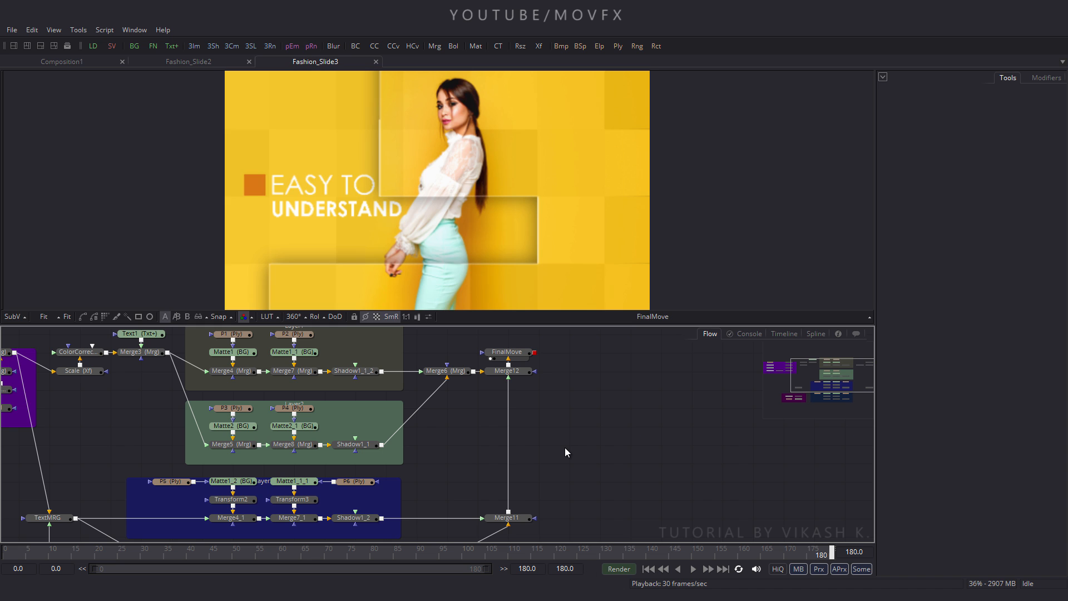
pyautogui.click(377, 552)
# - Open Fashion_Slide4.comp and preview its FinalMove output at frame 102 with proxy enabled
pyautogui.click(10, 30)
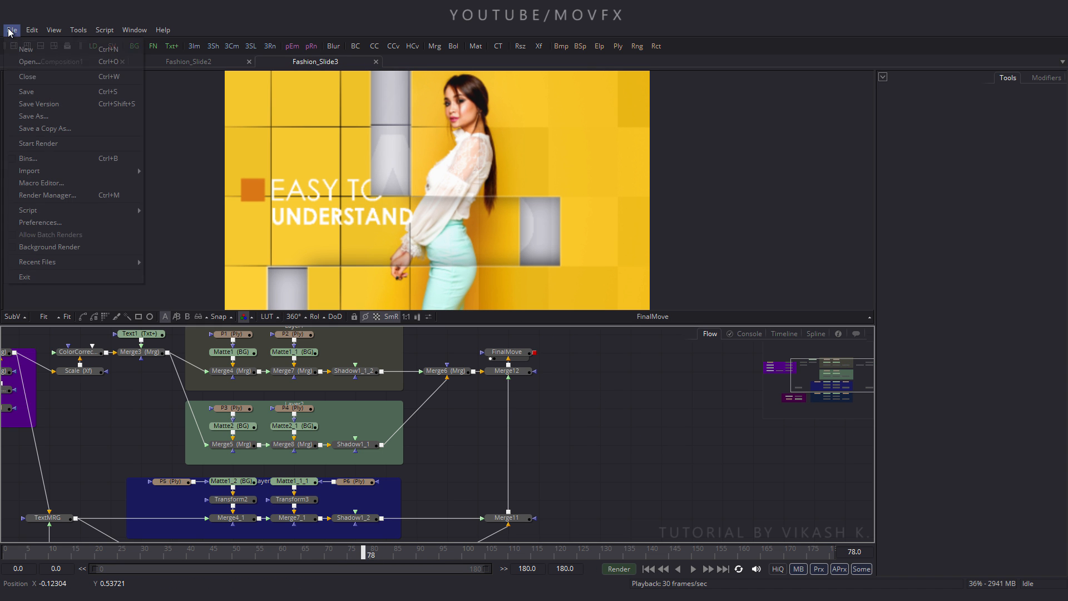
pyautogui.click(39, 62)
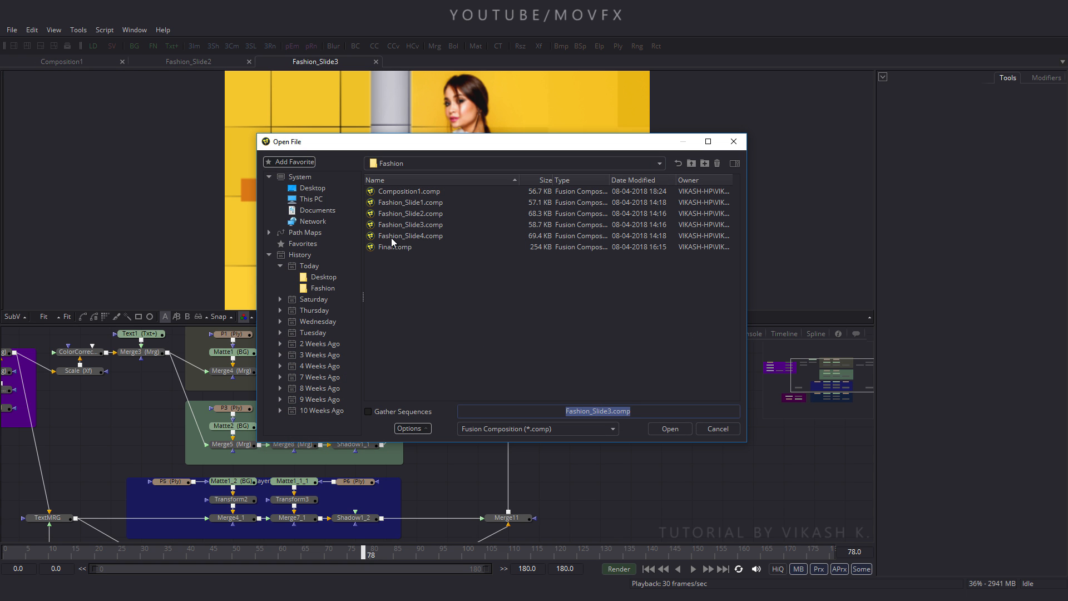
pyautogui.click(396, 238)
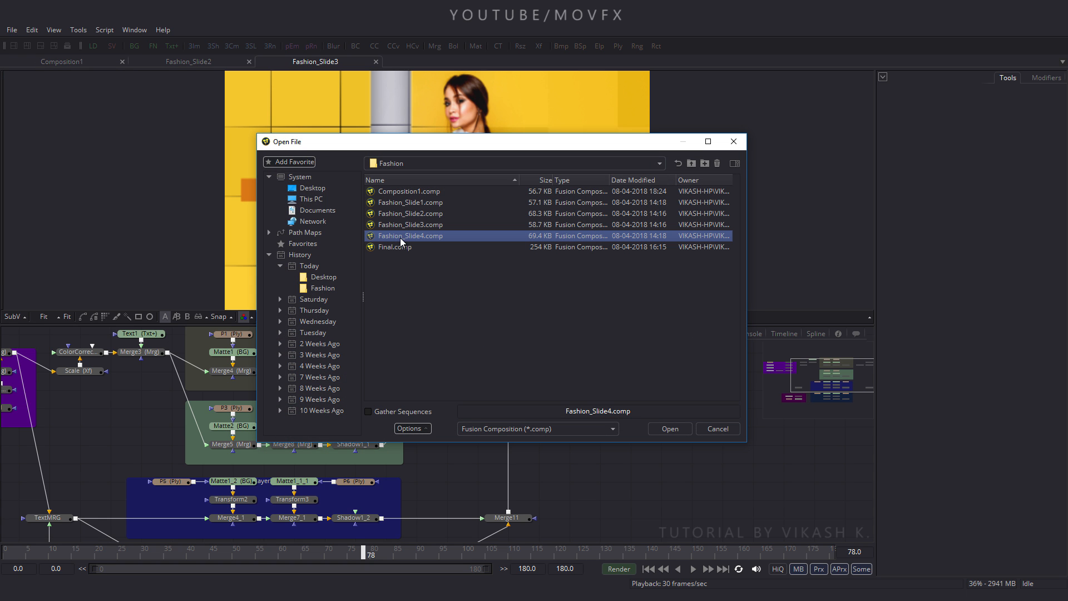
pyautogui.click(668, 430)
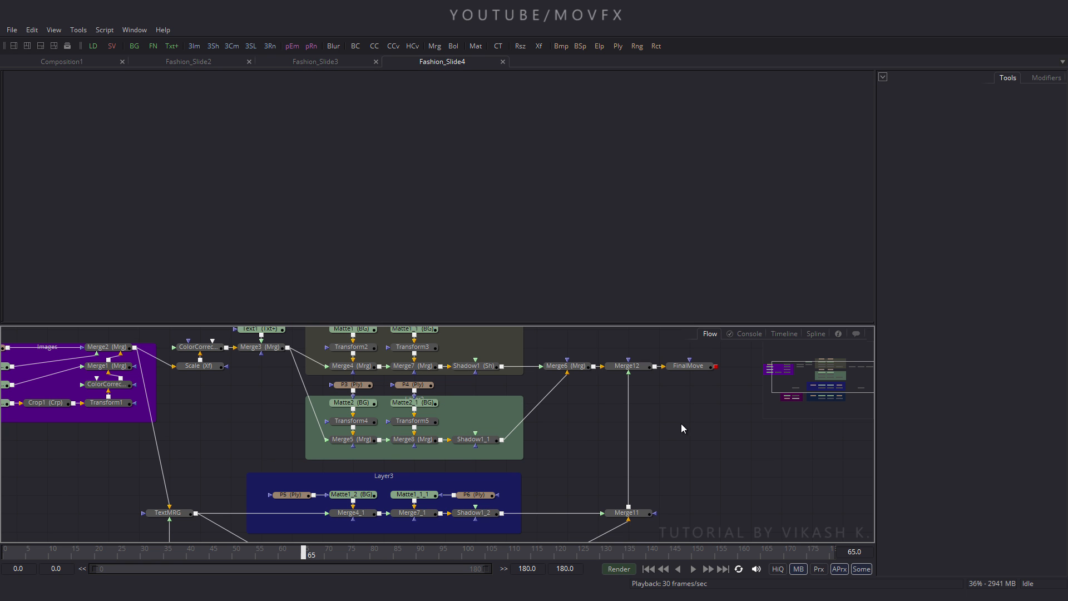
pyautogui.moveTo(696, 405); pyautogui.dragTo(637, 429)
pyautogui.click(613, 395)
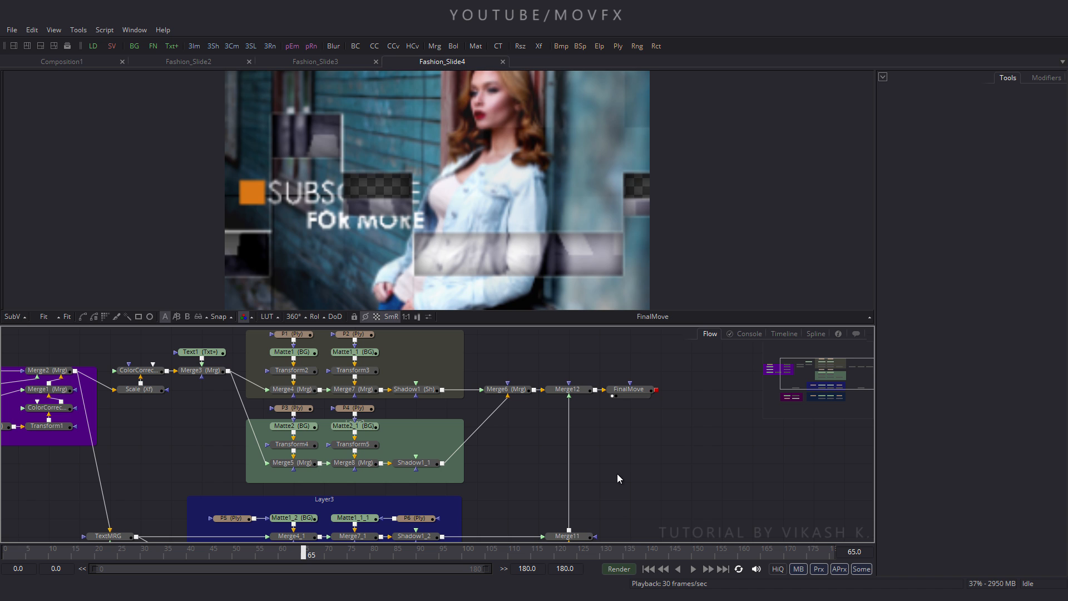
pyautogui.rightClick(818, 569)
pyautogui.click(842, 451)
pyautogui.moveTo(441, 555); pyautogui.dragTo(473, 556)
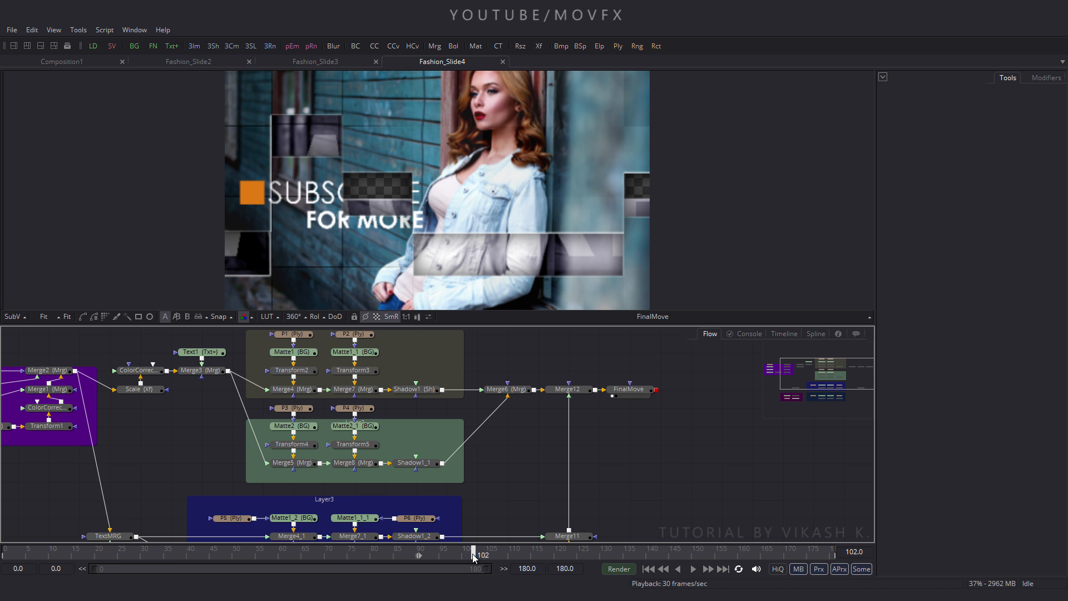
# - Look through the open slide compositions, comparing Fashion_Slide3 with Fashion_Slide4
pyautogui.click(85, 60)
pyautogui.click(311, 63)
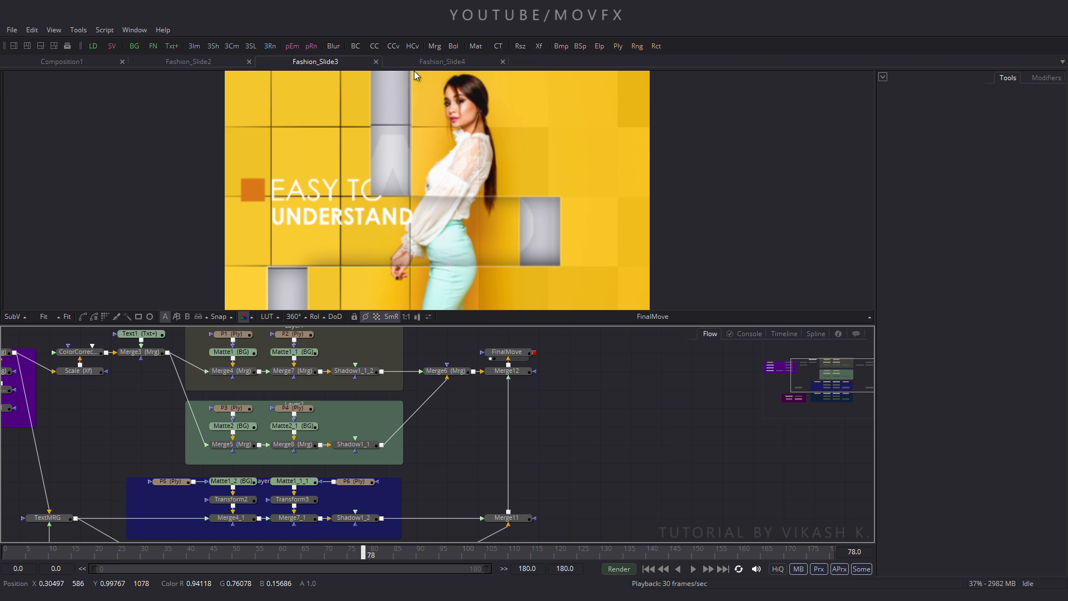
pyautogui.click(439, 63)
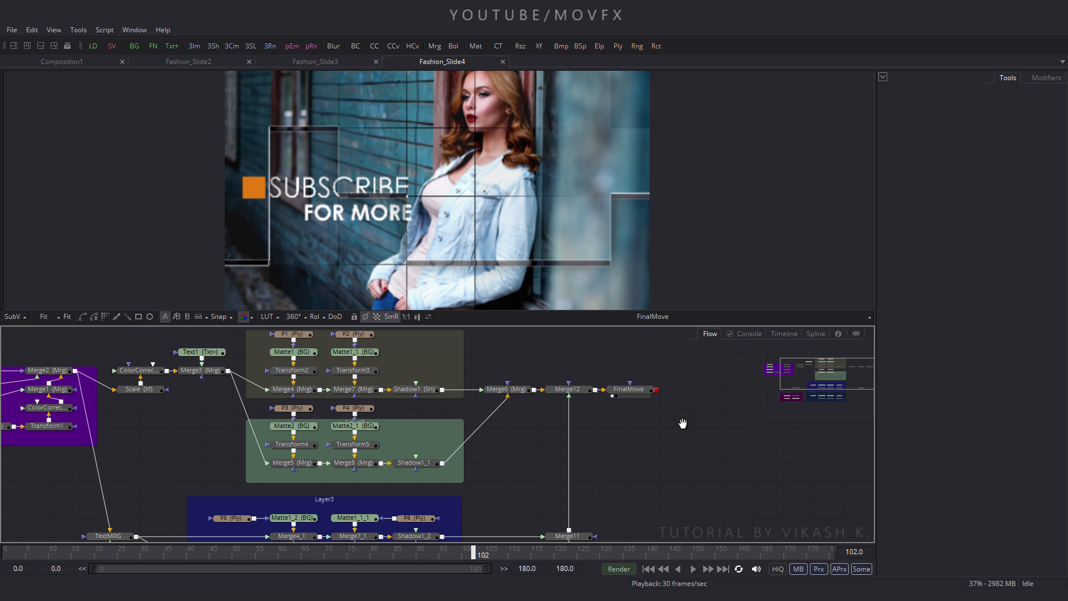
pyautogui.moveTo(683, 424); pyautogui.dragTo(645, 421)
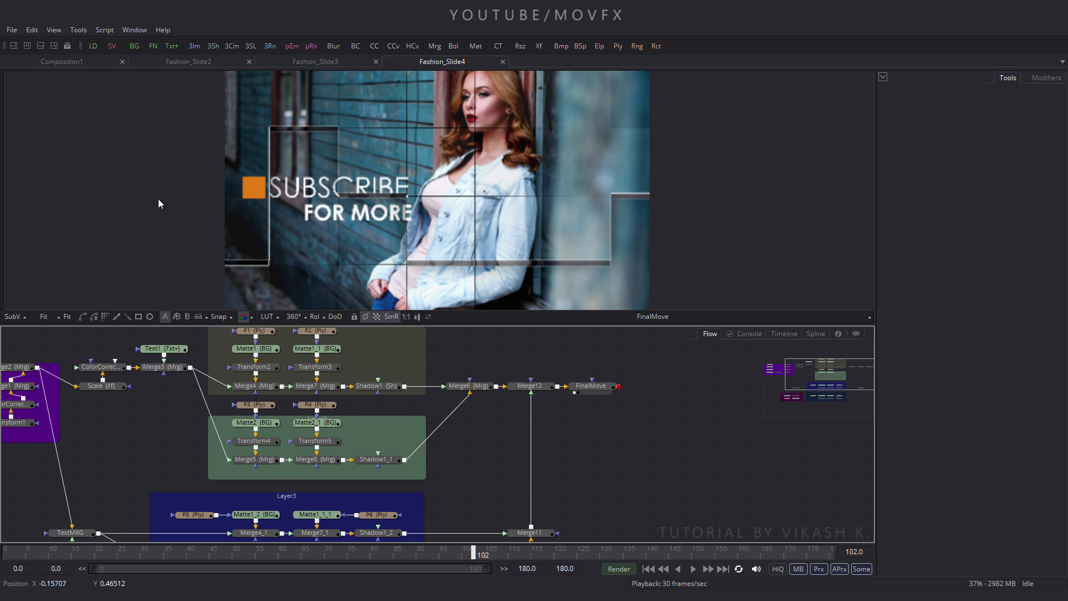
# - Create a new composition with a single-viewer layout and enlarge its node flow area
pyautogui.click(11, 30)
pyautogui.click(25, 49)
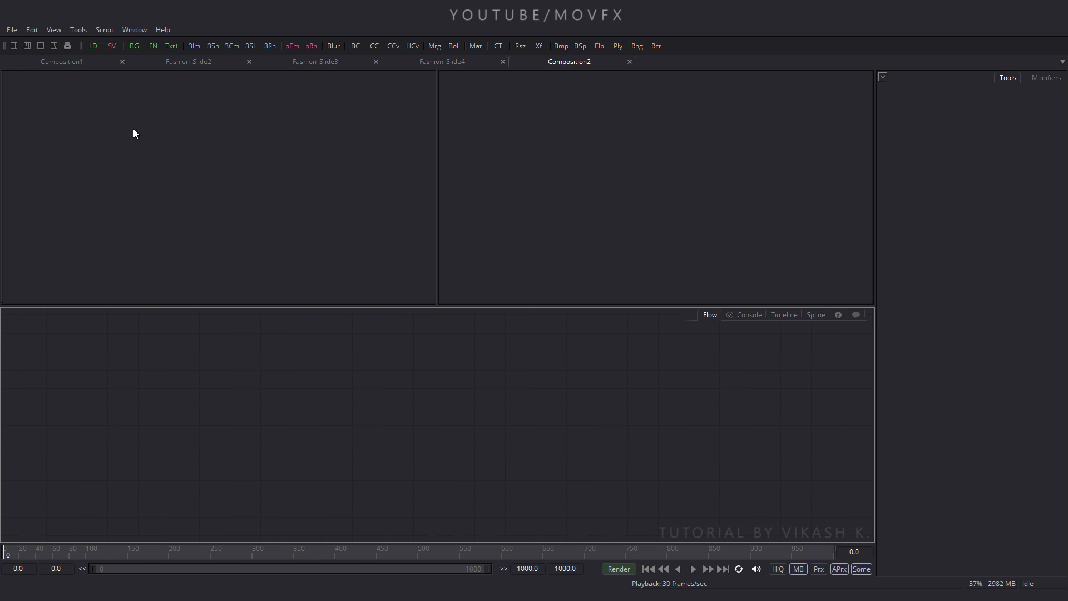
pyautogui.click(14, 46)
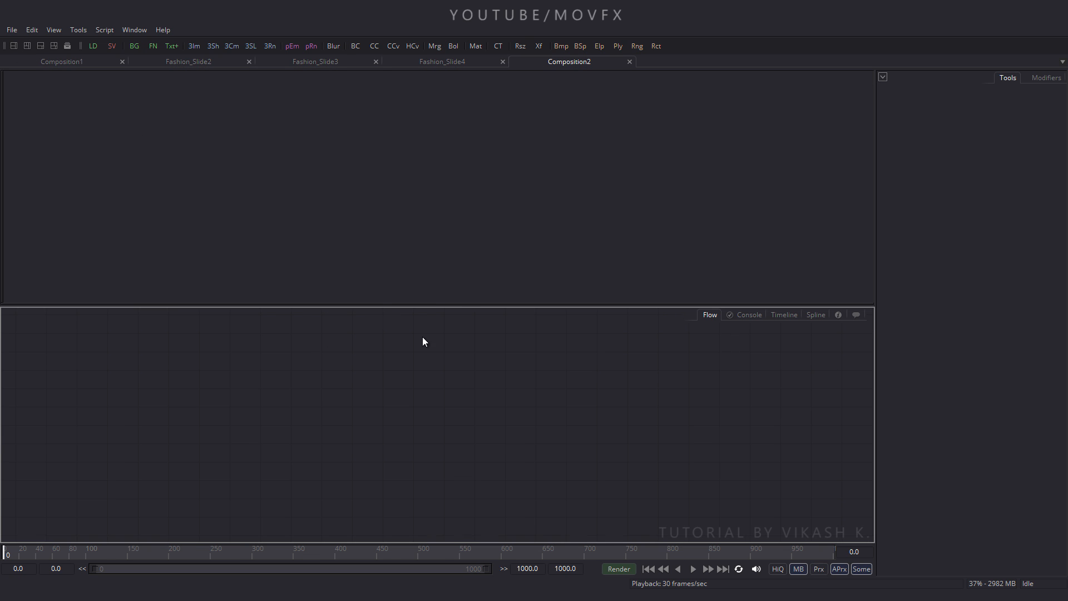
pyautogui.moveTo(497, 310); pyautogui.dragTo(503, 267)
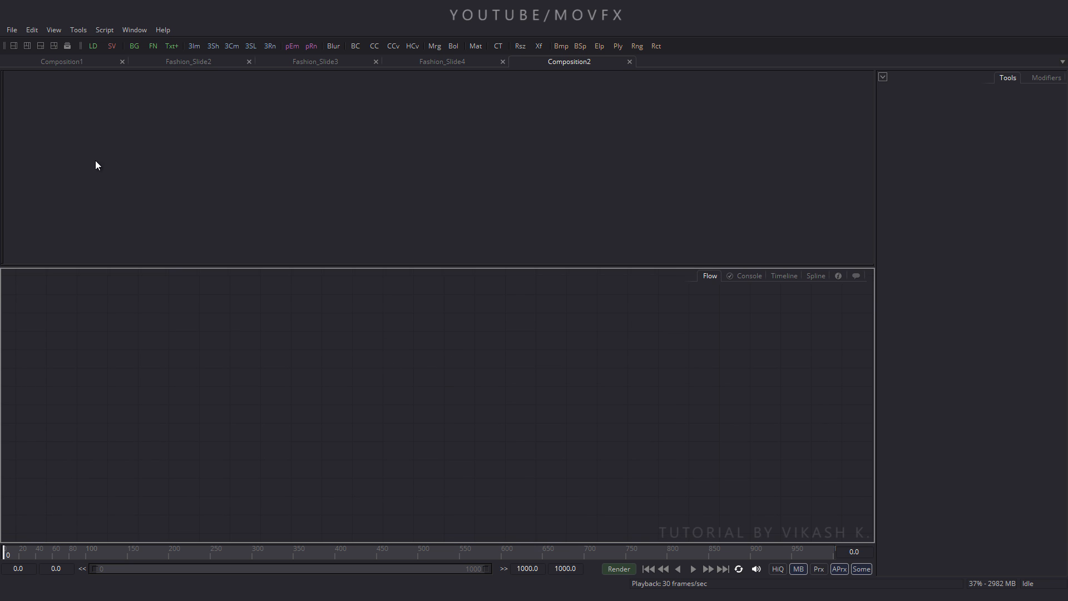
# - Copy all nodes from Composition1 into the new empty composition and group them into a single node
pyautogui.click(66, 63)
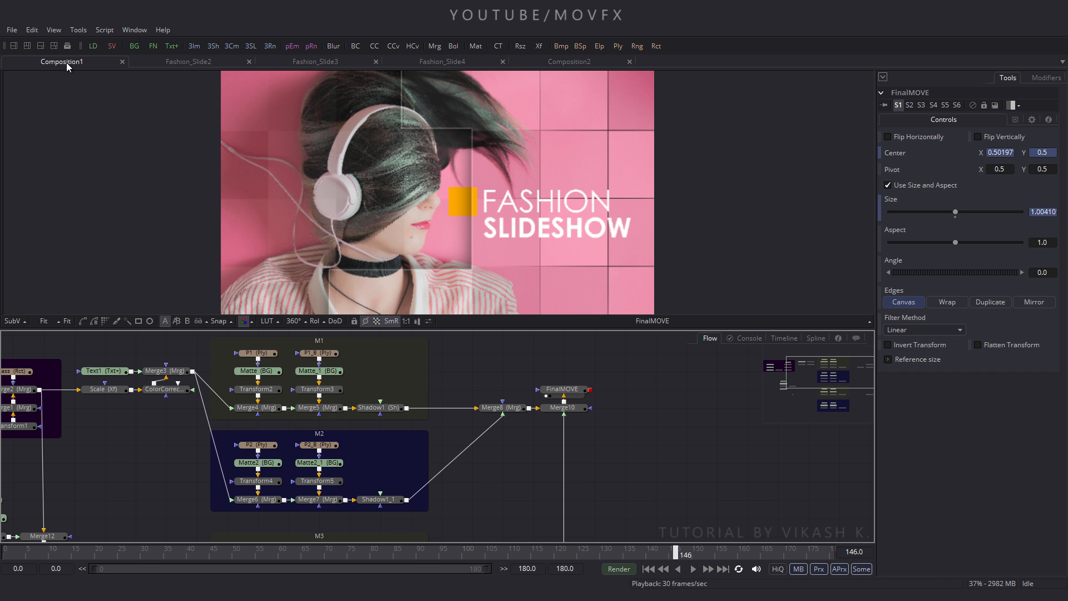
pyautogui.scroll(-5, 487, 376)
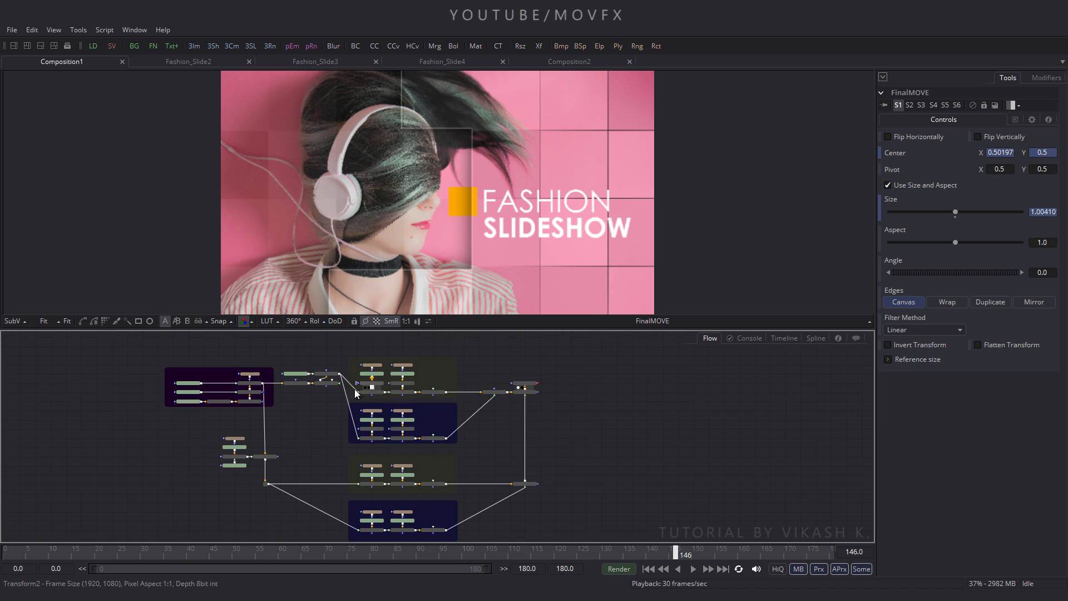
pyautogui.moveTo(130, 339); pyautogui.dragTo(629, 541)
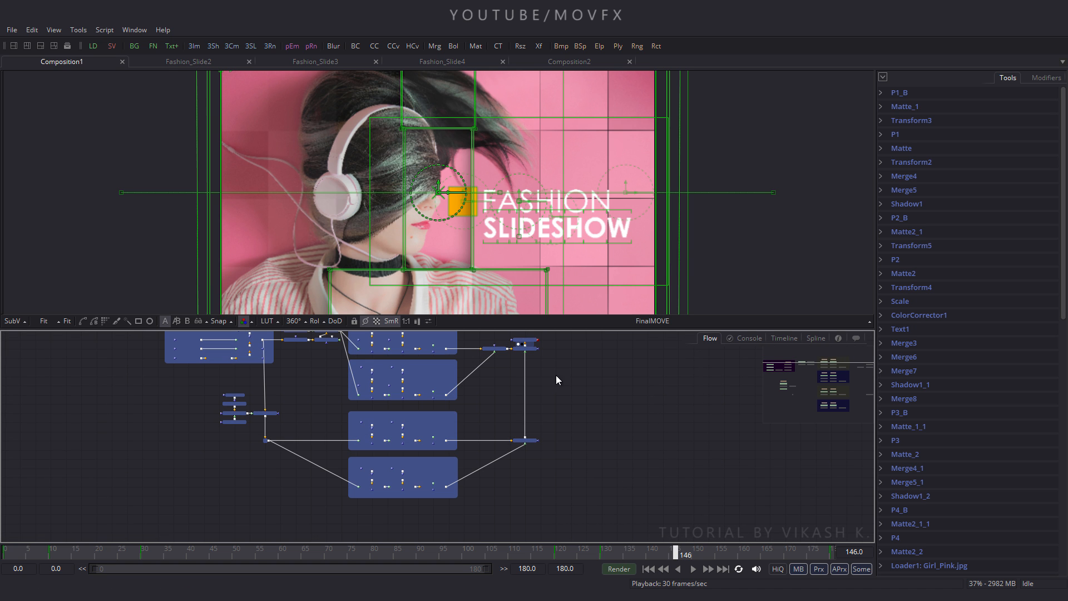
pyautogui.click(561, 63)
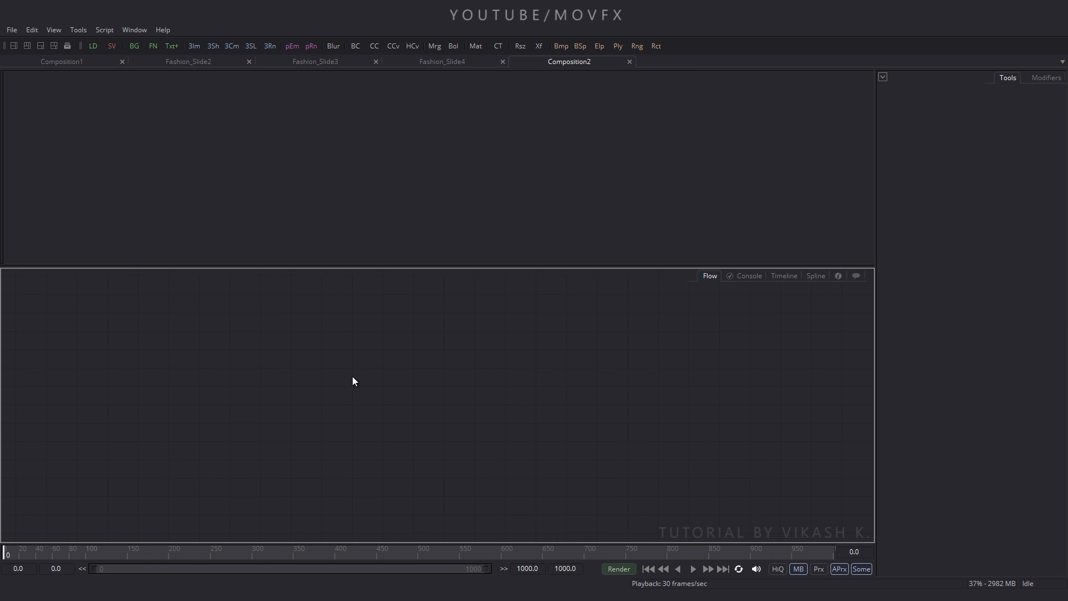
pyautogui.hotkey('ctrl', 'v')
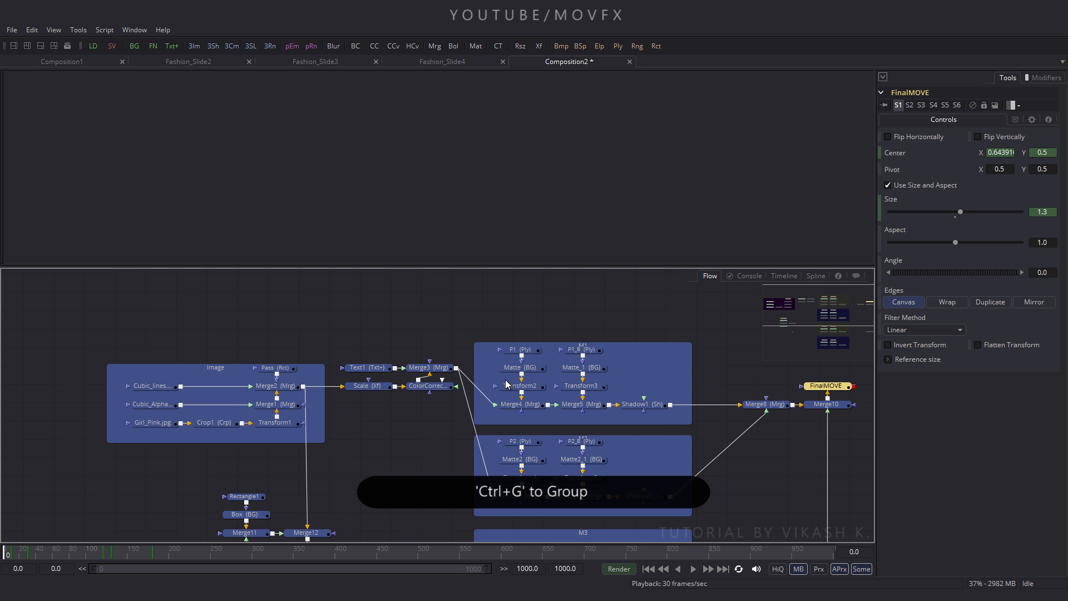
pyautogui.hotkey('ctrl', 'g')
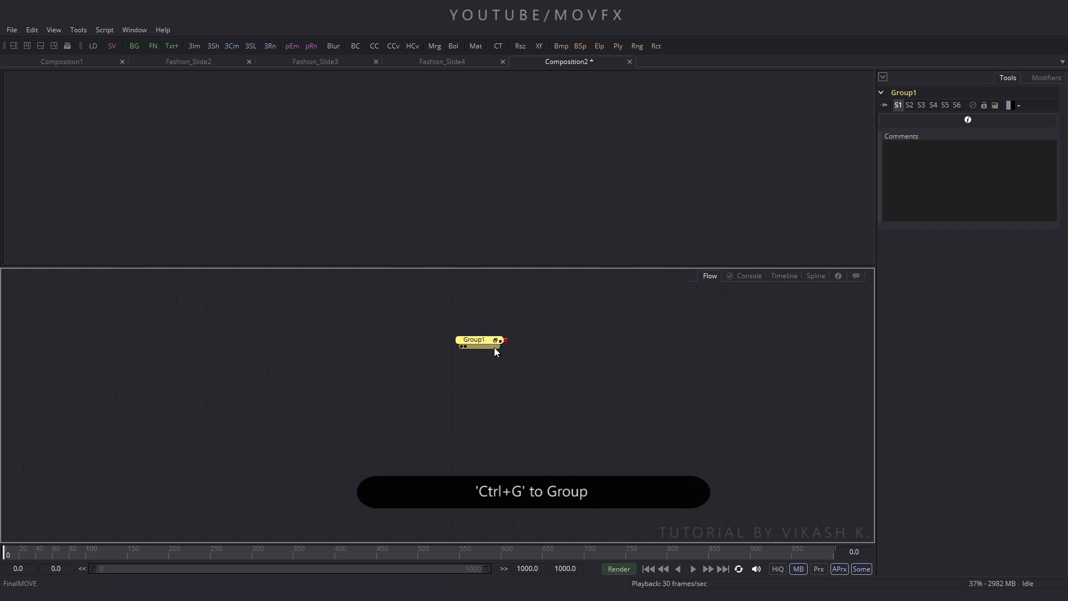
# - Set the flow to arrange tools to grid and position the group node toward the flow's left side
pyautogui.moveTo(494, 348); pyautogui.dragTo(189, 404)
pyautogui.click(294, 387)
pyautogui.rightClick(295, 388)
pyautogui.moveTo(362, 430)
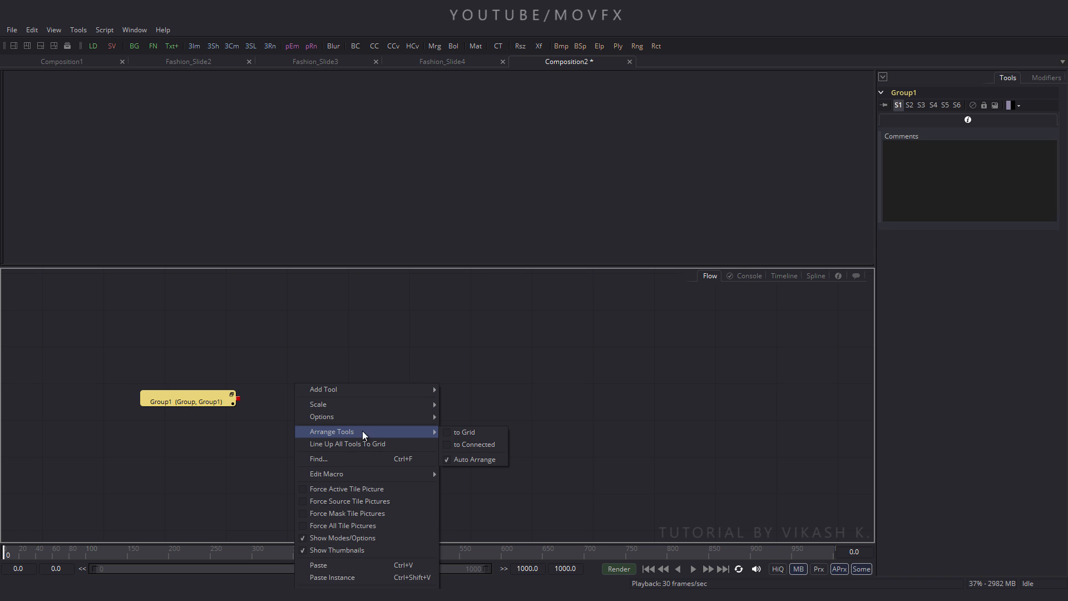
pyautogui.click(487, 430)
pyautogui.moveTo(192, 399)
pyautogui.mouseDown()
pyautogui.moveTo(230, 420)
pyautogui.moveTo(209, 406)
pyautogui.mouseUp()
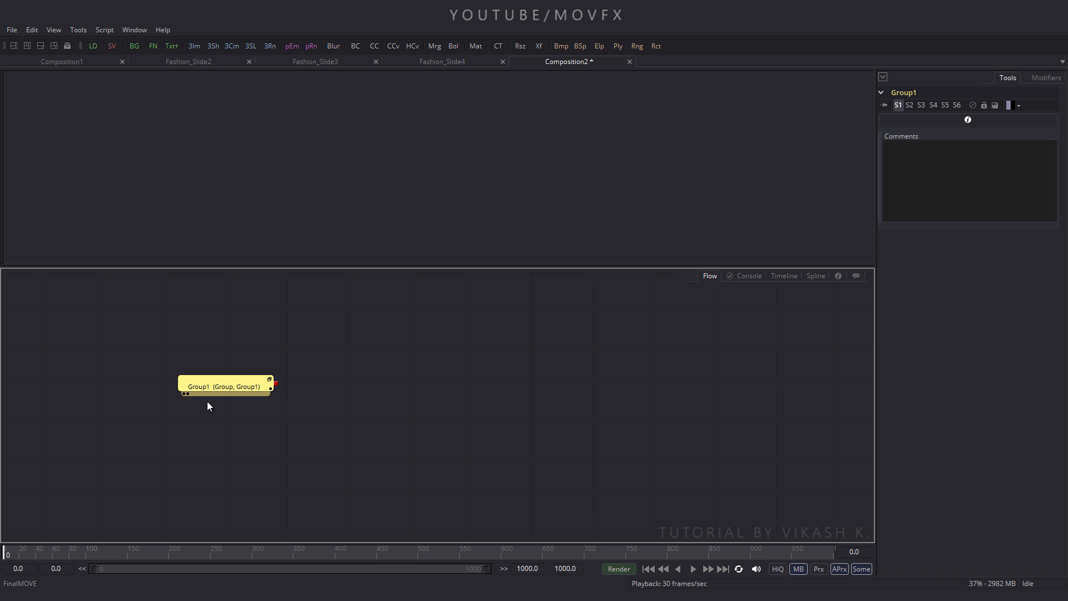
# - Rename the group node as G1 and close the Composition1 composition
pyautogui.press('F2')
pyautogui.press('BackSpace')
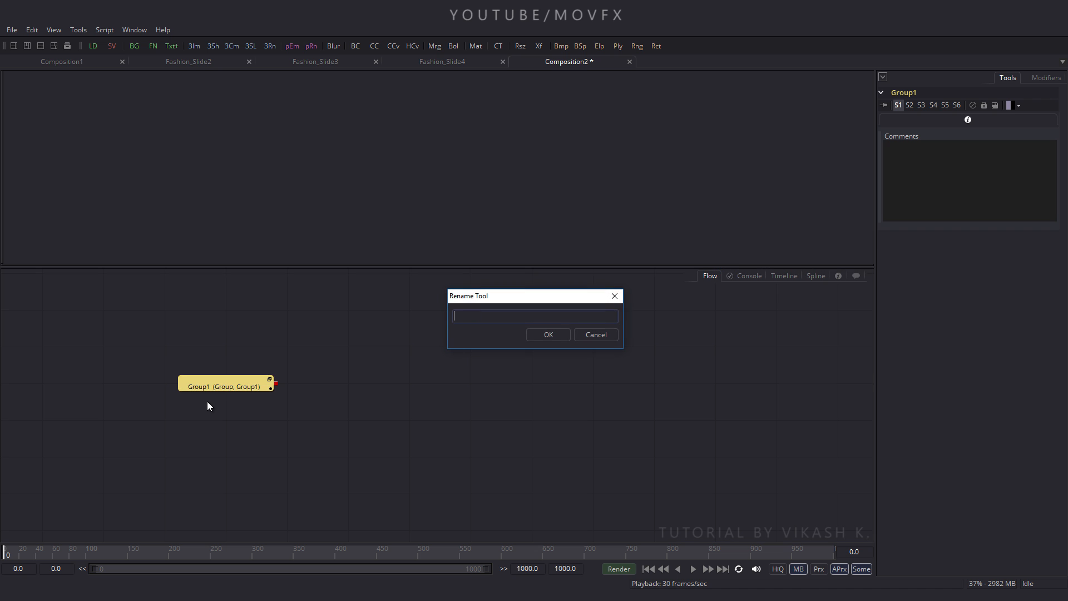
pyautogui.write('G1')
pyautogui.press('Return')
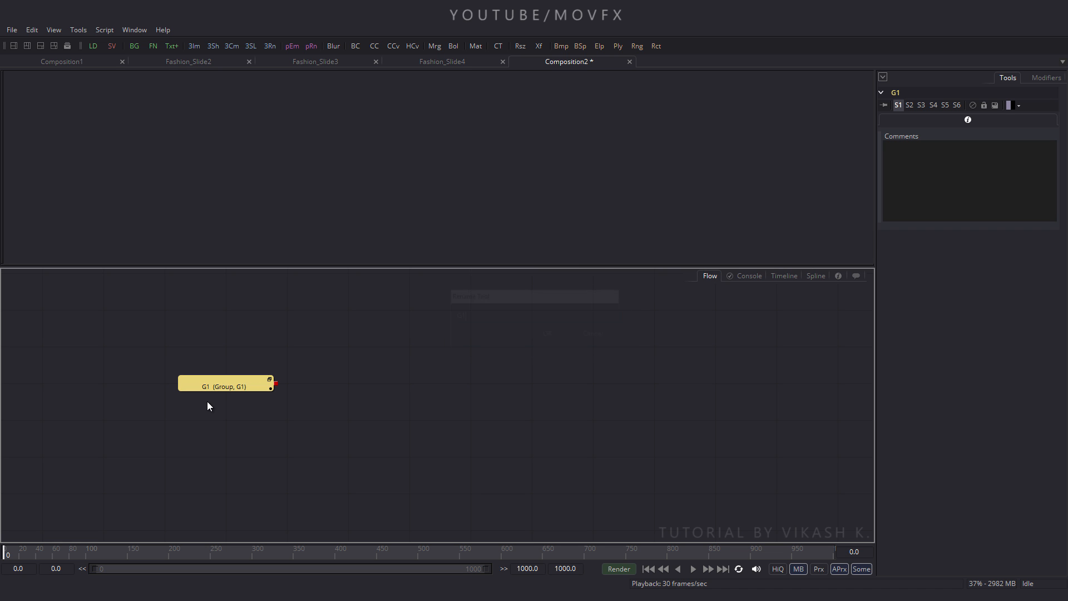
pyautogui.click(209, 402)
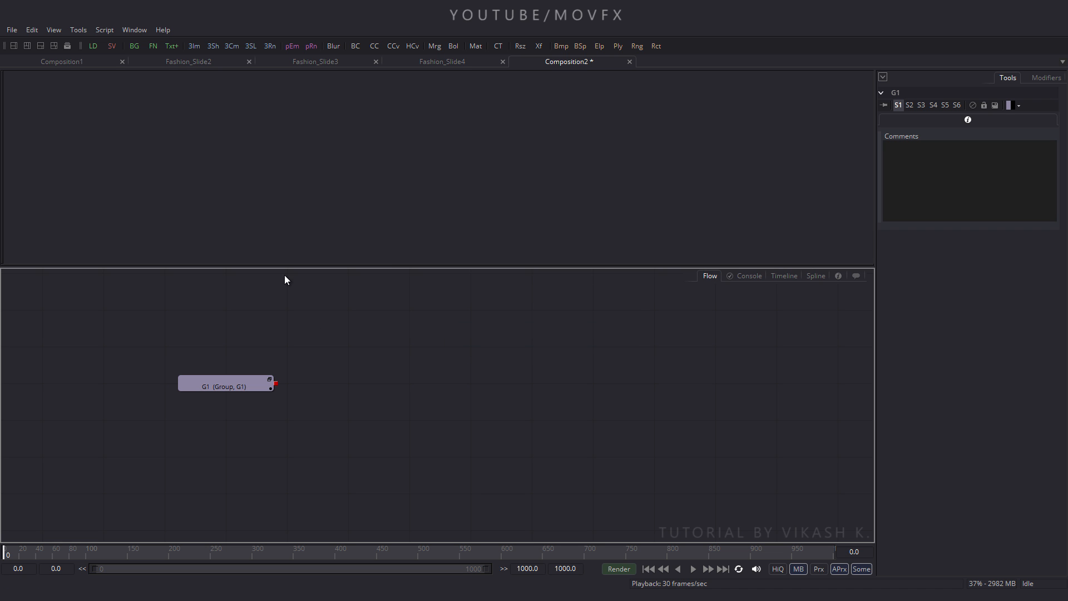
pyautogui.click(122, 61)
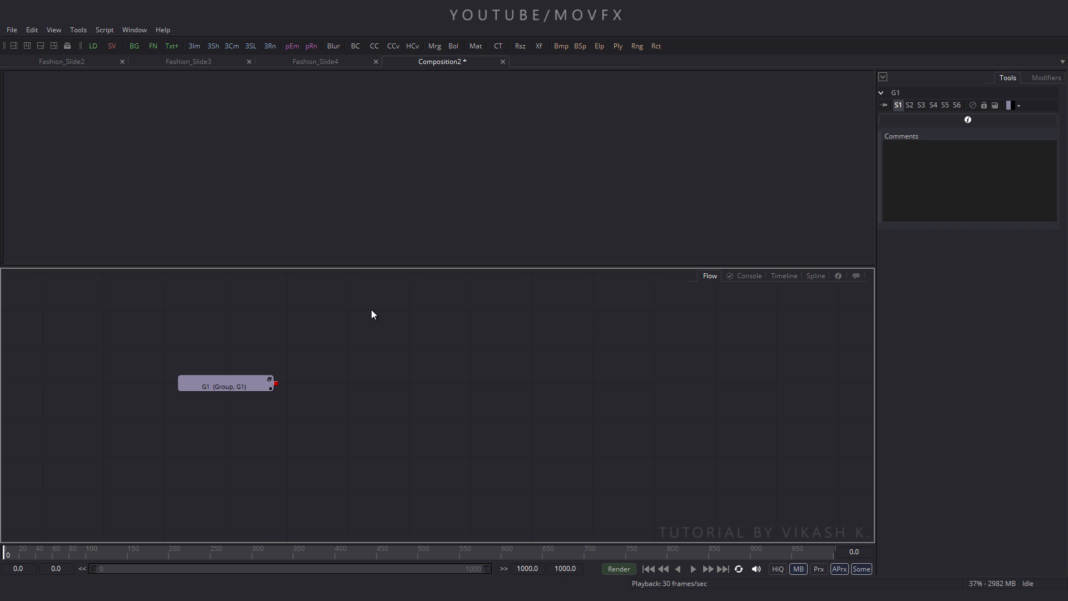
# - Copy all nodes from Fashion_Slide2 into Composition2 and group them into a single node
pyautogui.click(72, 61)
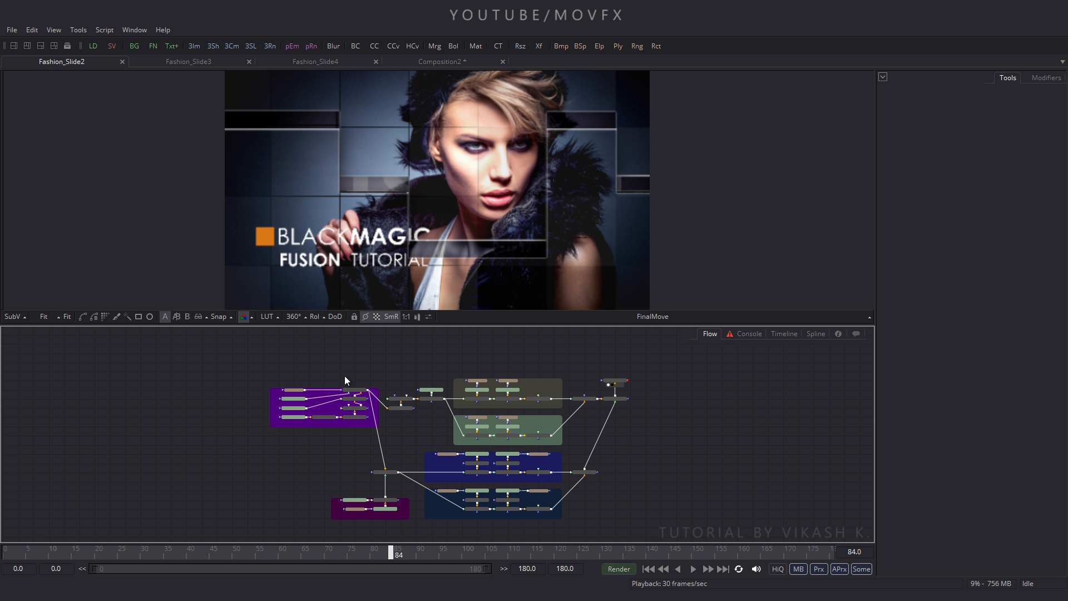
pyautogui.moveTo(250, 337); pyautogui.dragTo(702, 544)
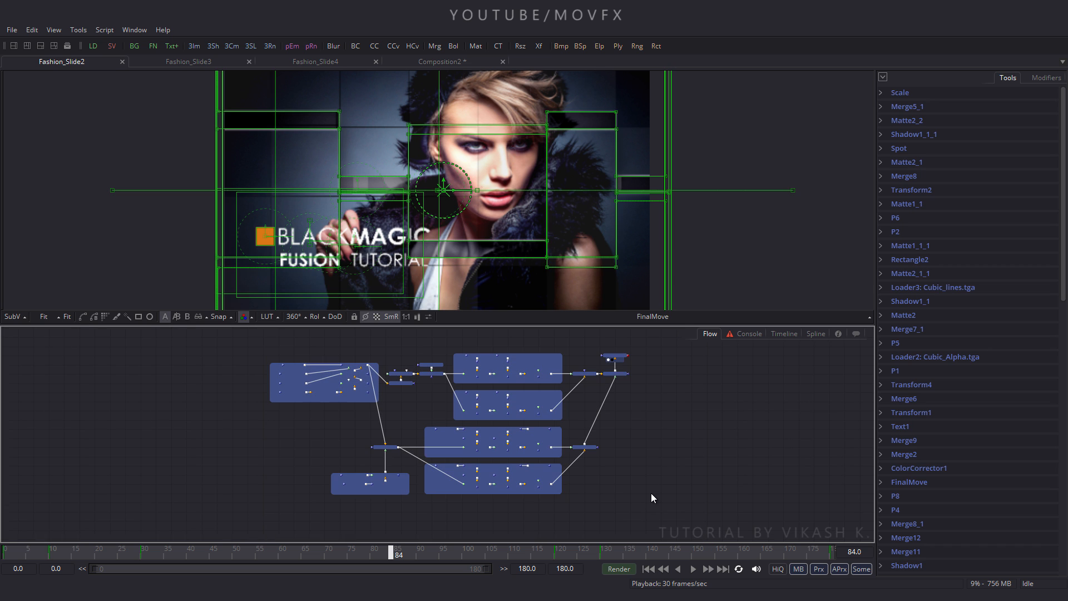
pyautogui.click(430, 59)
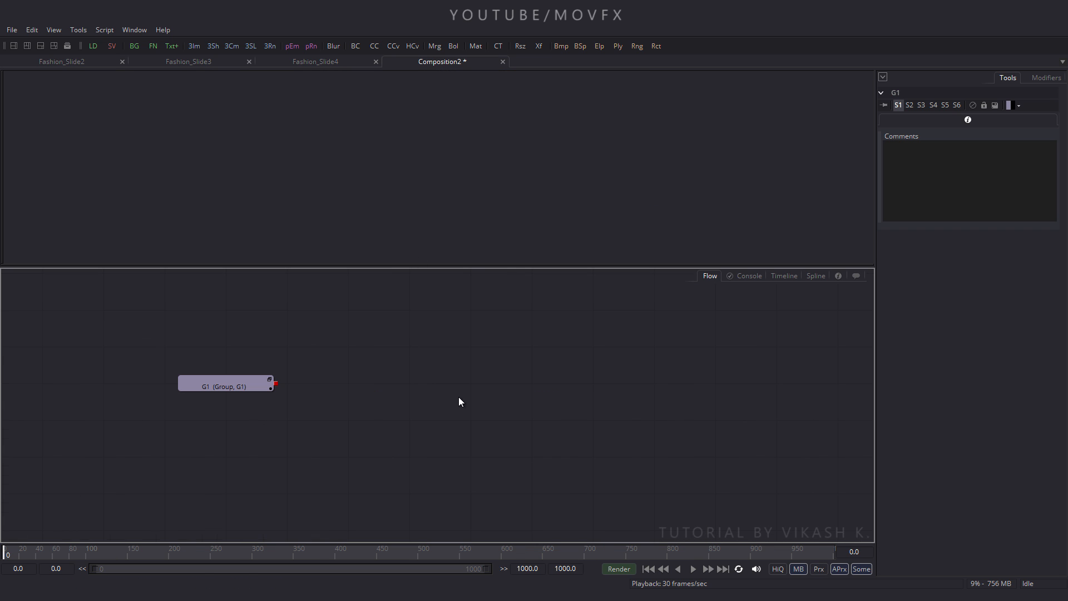
pyautogui.hotkey('ctrl', 'v')
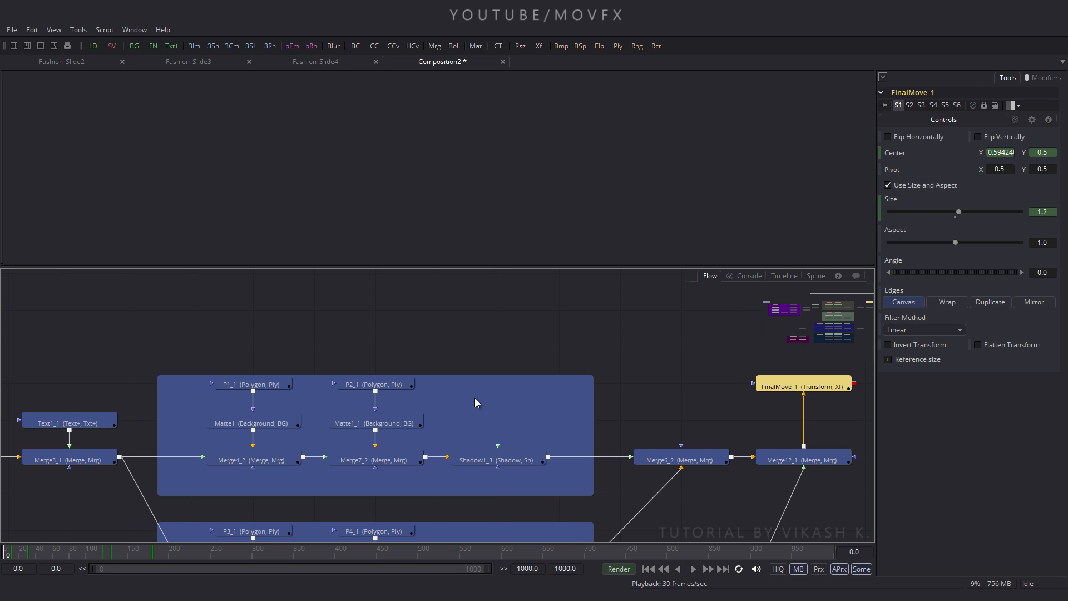
pyautogui.hotkey('ctrl', 'g')
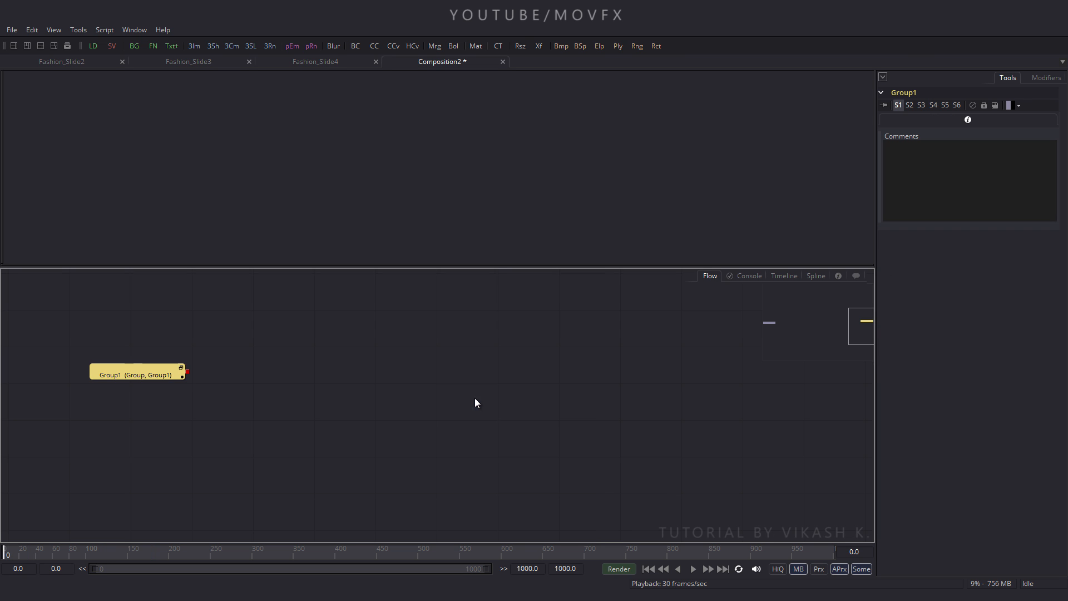
# - Place the new group node directly above G1 under the name G2, and close the Fashion_Slide2 composition
pyautogui.scroll(-4, 338, 395)
pyautogui.moveTo(264, 414); pyautogui.dragTo(249, 389)
pyautogui.scroll(5, 250, 392)
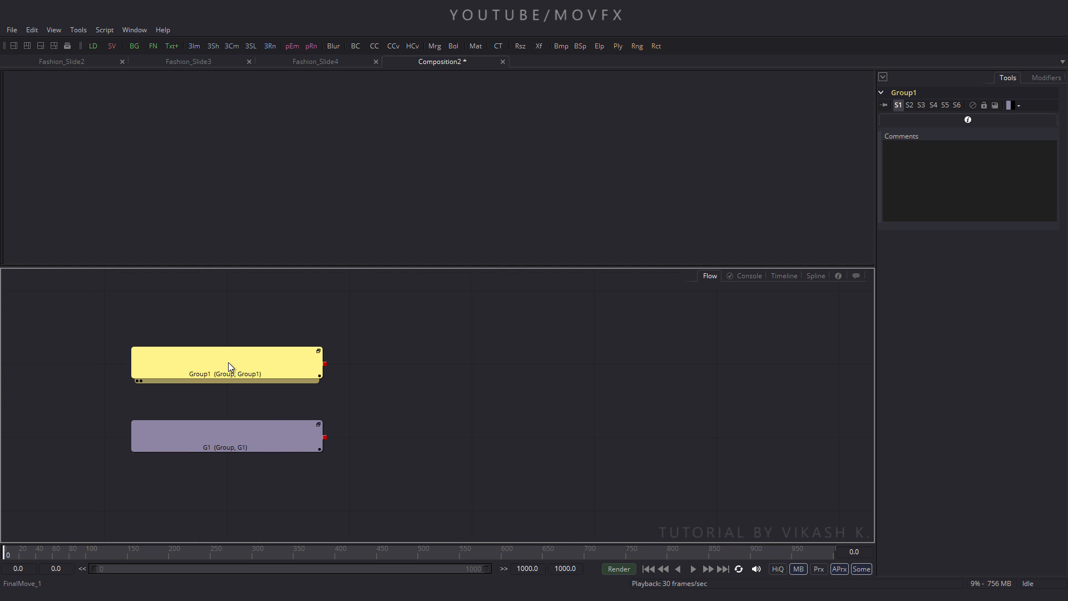
pyautogui.press('F2')
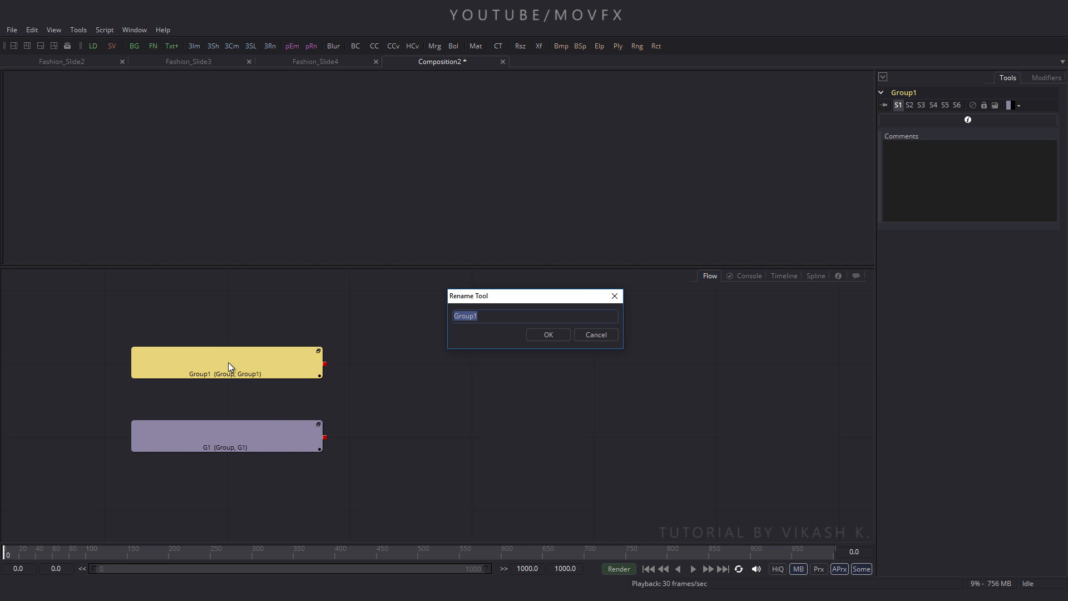
pyautogui.write('G2')
pyautogui.press('Return')
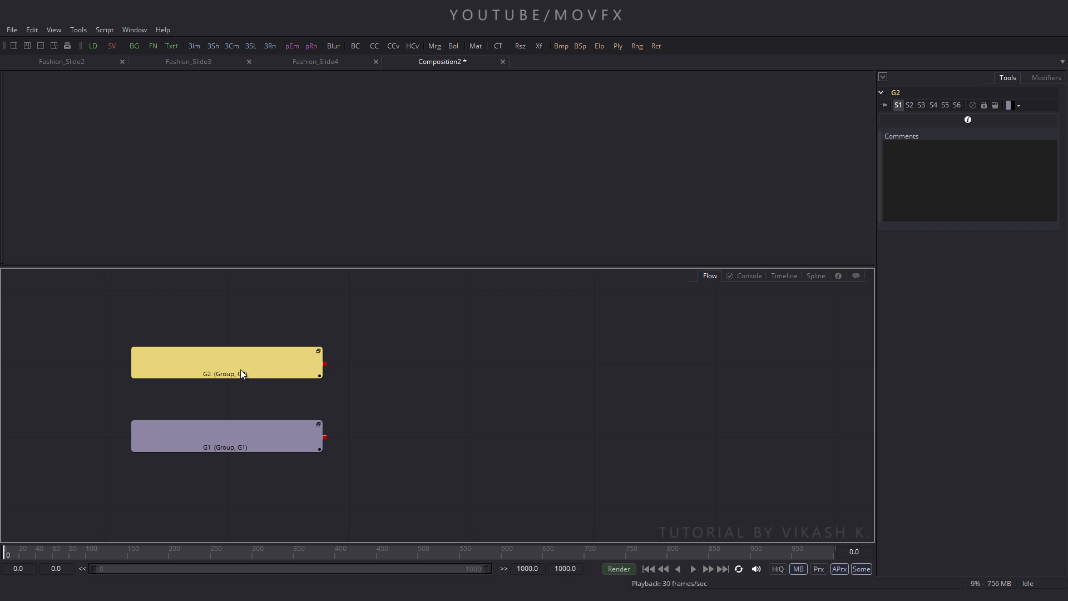
pyautogui.scroll(-2, 422, 418)
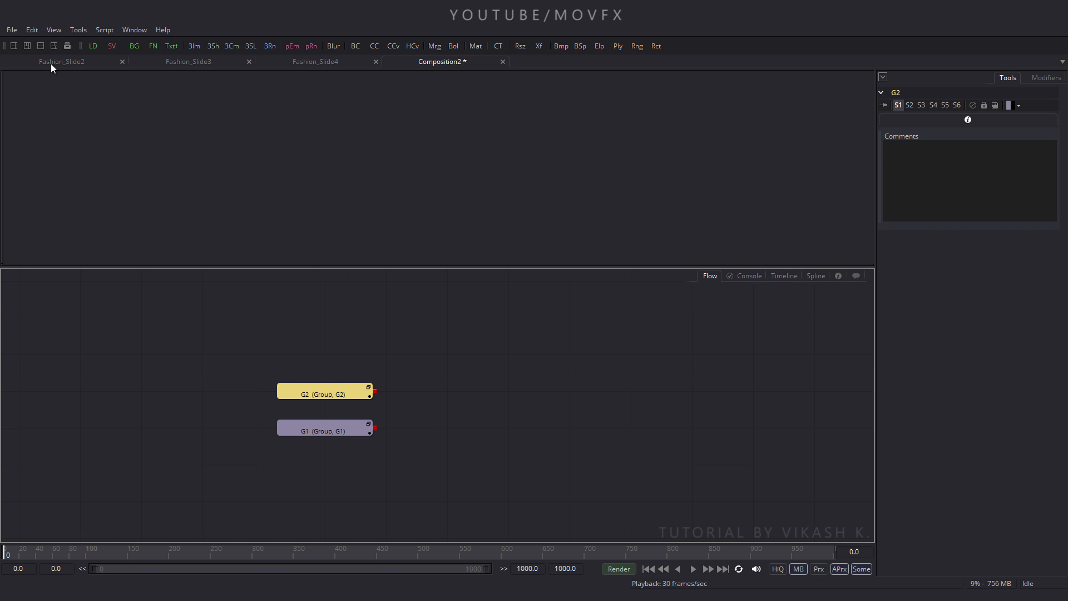
pyautogui.click(120, 61)
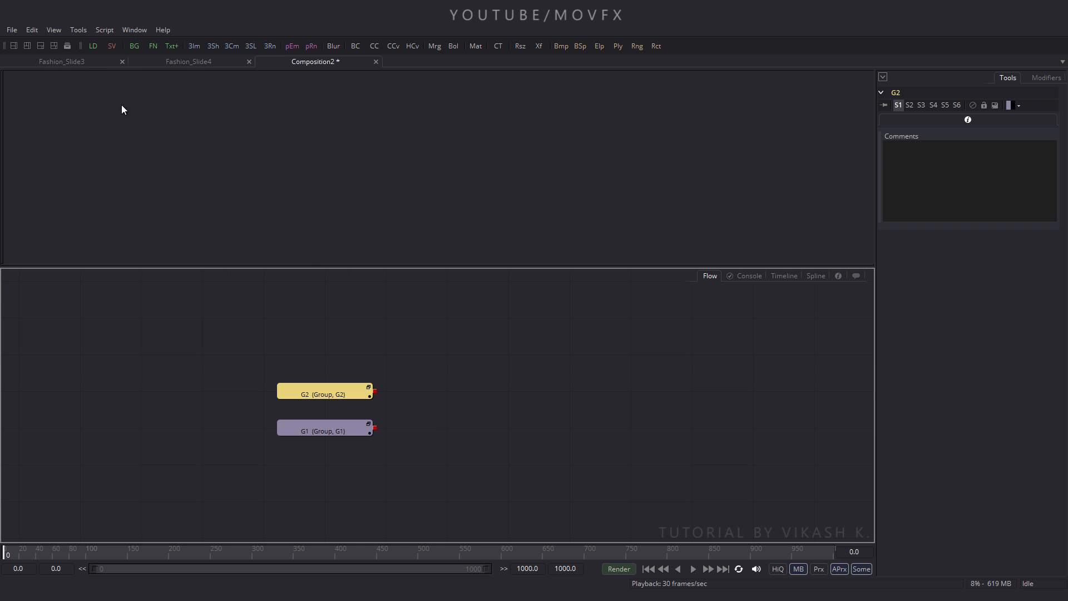
# - Copy all nodes from Fashion_Slide3 into Composition2 and group them into a single node
pyautogui.click(76, 65)
pyautogui.scroll(-3, 563, 386)
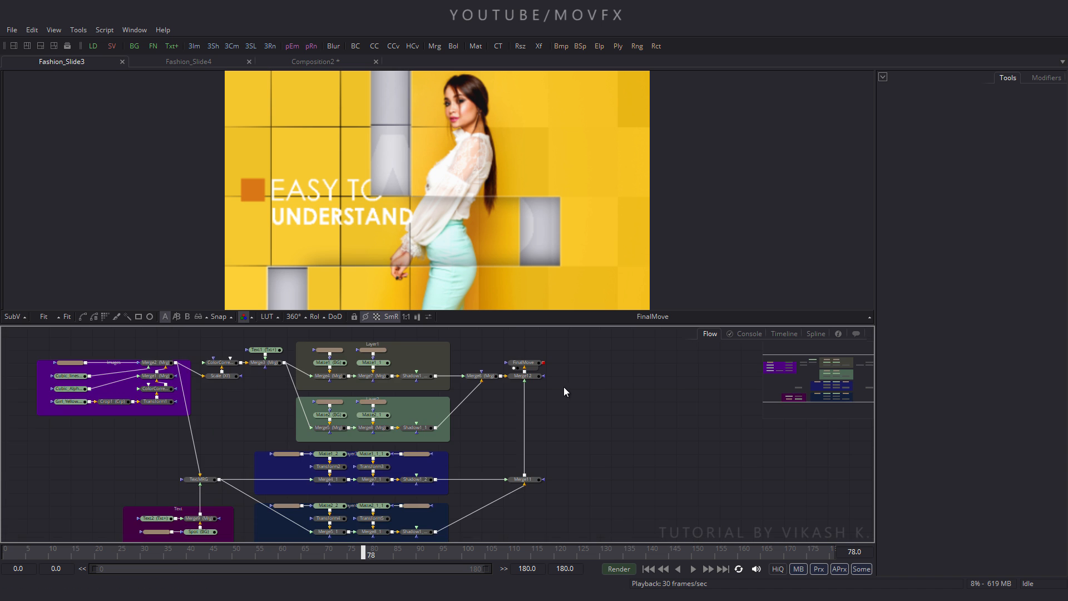
pyautogui.moveTo(208, 339); pyautogui.dragTo(565, 484)
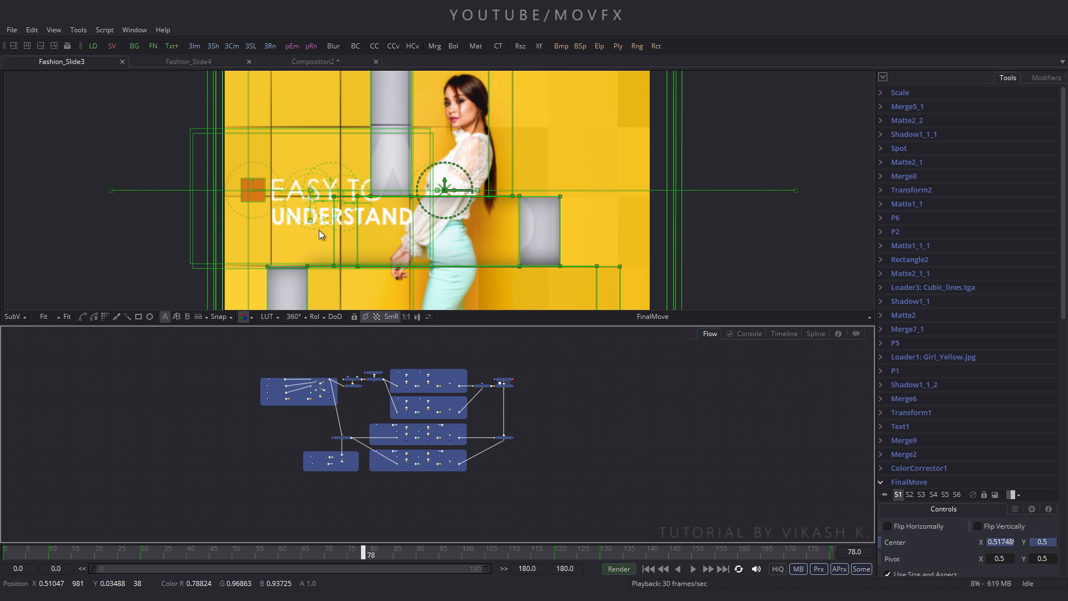
pyautogui.click(311, 61)
pyautogui.click(490, 380)
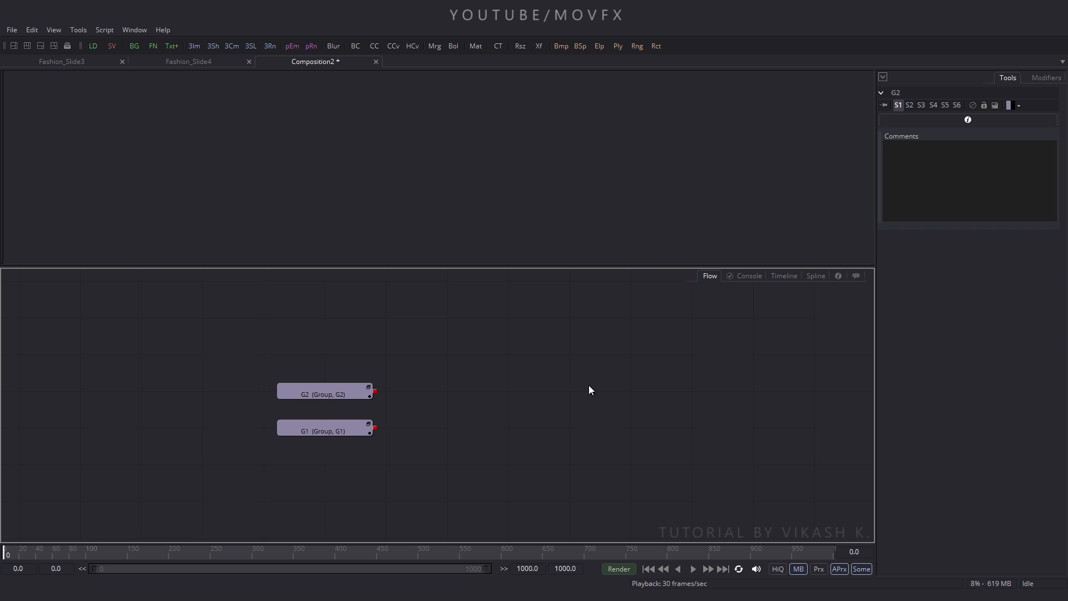
pyautogui.scroll(-2, 519, 380)
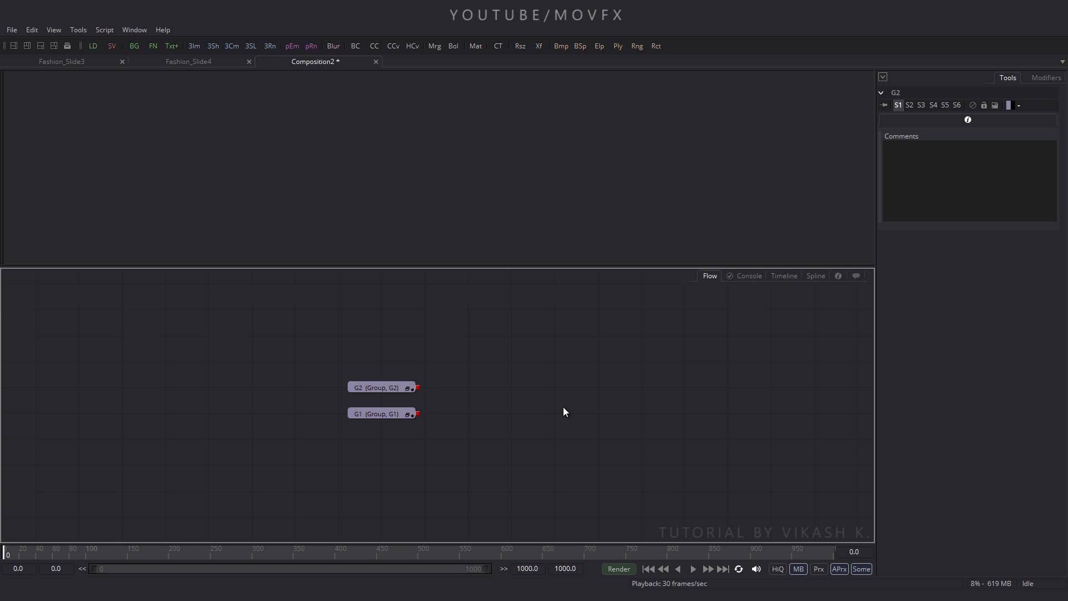
pyautogui.hotkey('ctrl', 'v')
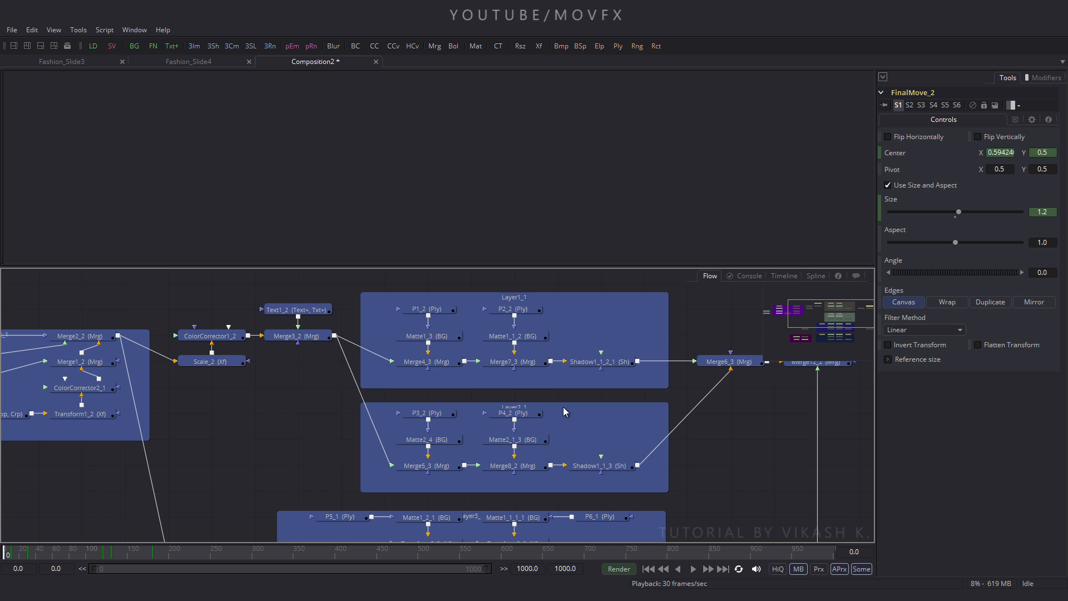
pyautogui.hotkey('ctrl', 'g')
# - Place the new group node directly above G2 under the name G3, and close the Fashion_Slide3 composition
pyautogui.moveTo(353, 296); pyautogui.dragTo(355, 342)
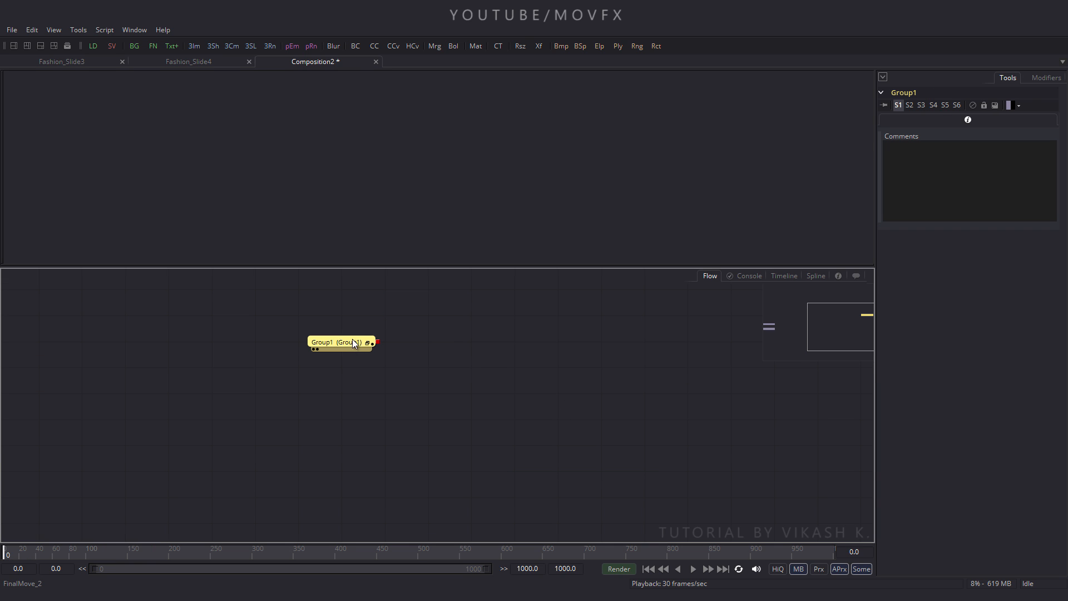
pyautogui.press('F2')
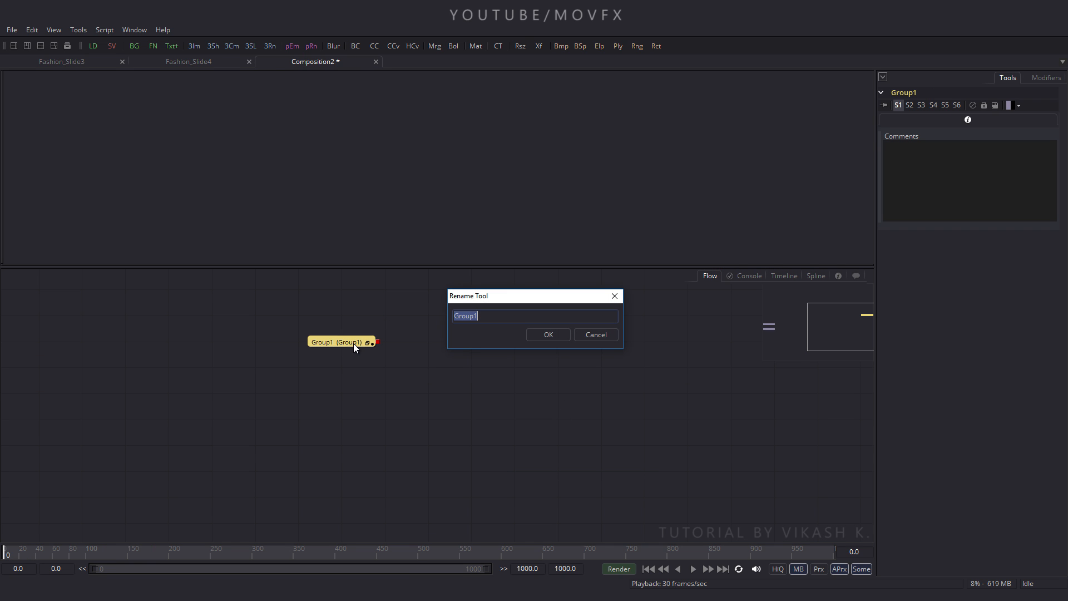
pyautogui.write('G3')
pyautogui.press('Return')
pyautogui.moveTo(378, 355); pyautogui.dragTo(293, 400)
pyautogui.click(128, 383)
pyautogui.scroll(3, 128, 383)
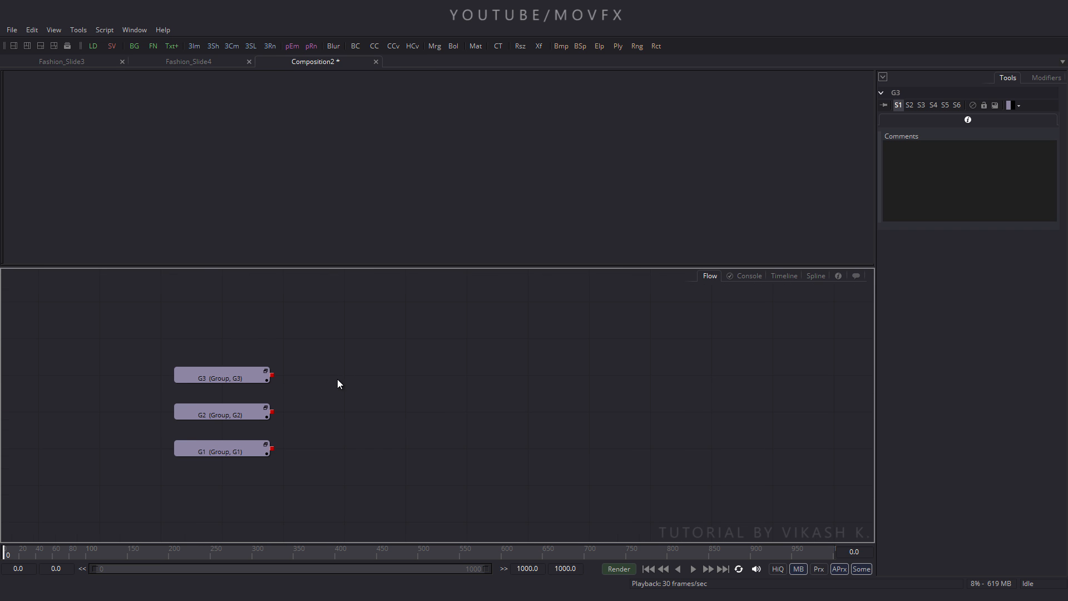
pyautogui.click(123, 62)
# - Copy all nodes from Fashion_Slide4 into Composition2 and group them into a single node
pyautogui.click(76, 64)
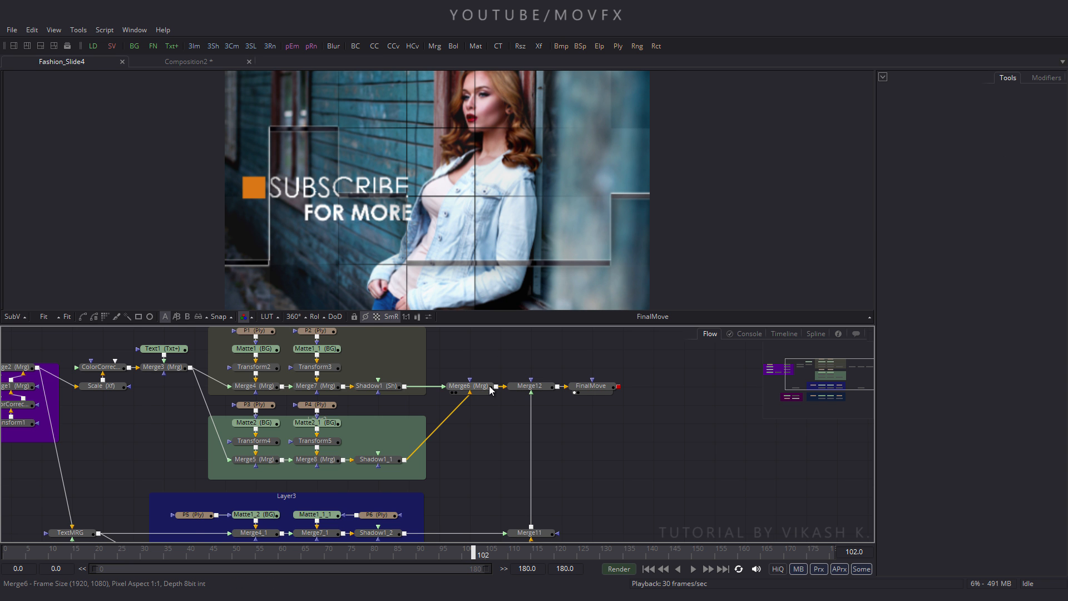
pyautogui.scroll(-2, 489, 386)
pyautogui.moveTo(147, 332); pyautogui.dragTo(615, 518)
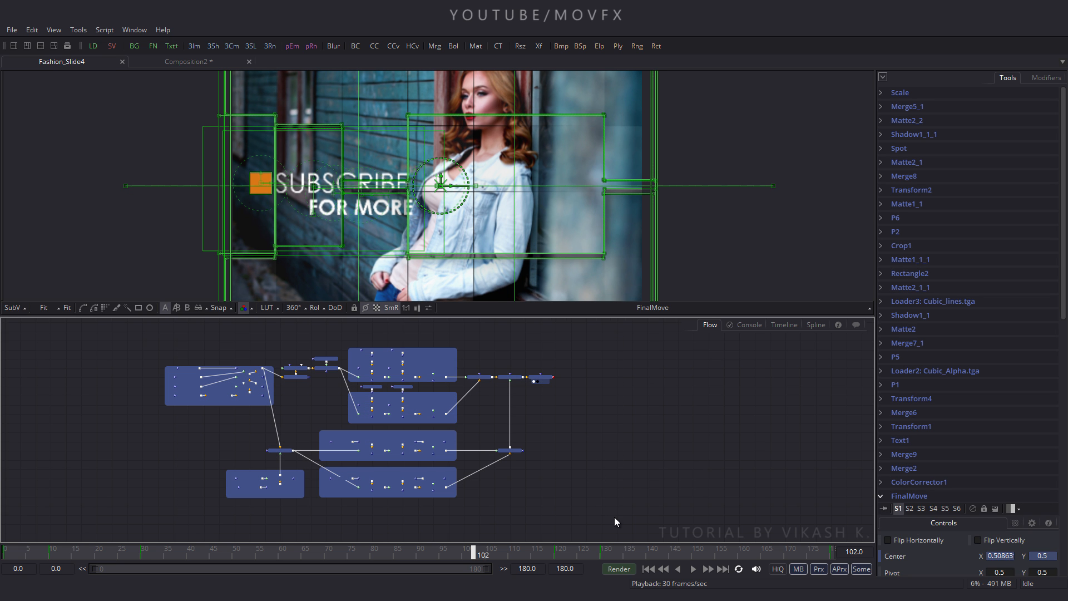
pyautogui.click(194, 63)
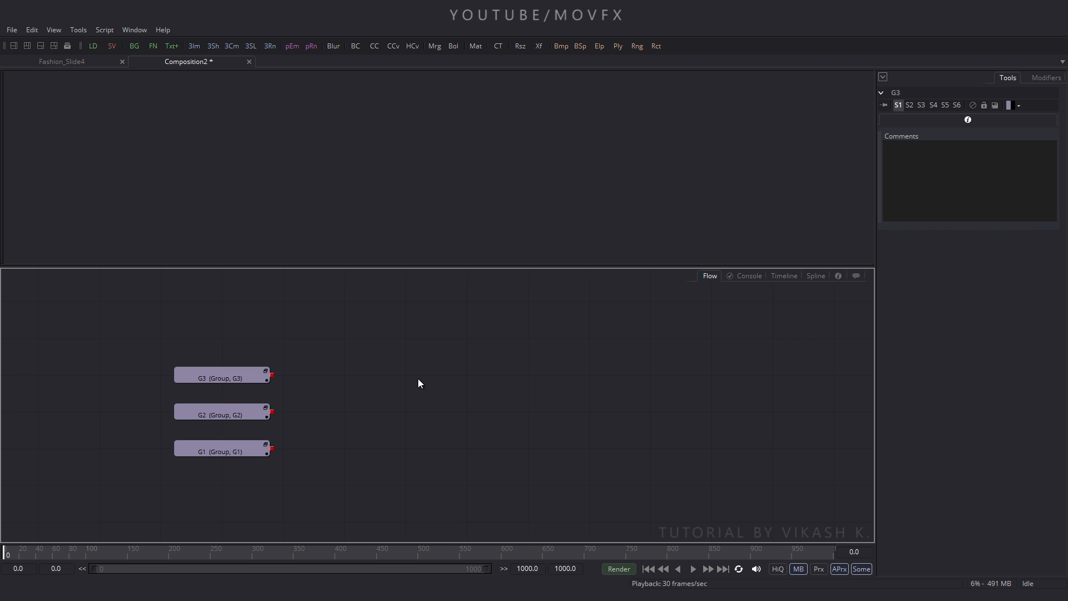
pyautogui.hotkey('ctrl', 'v')
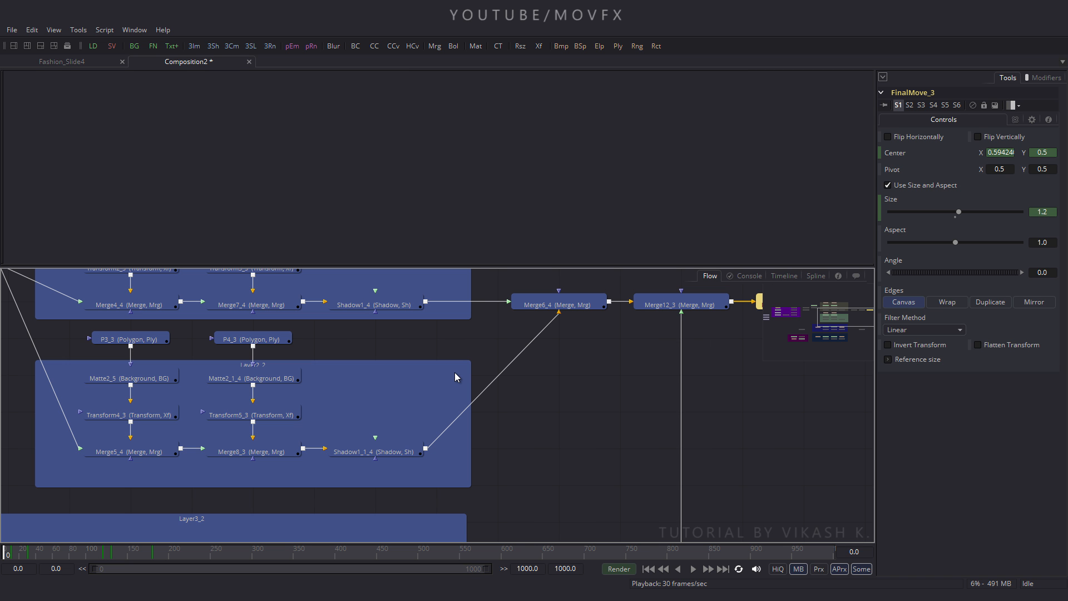
pyautogui.hotkey('ctrl', 'g')
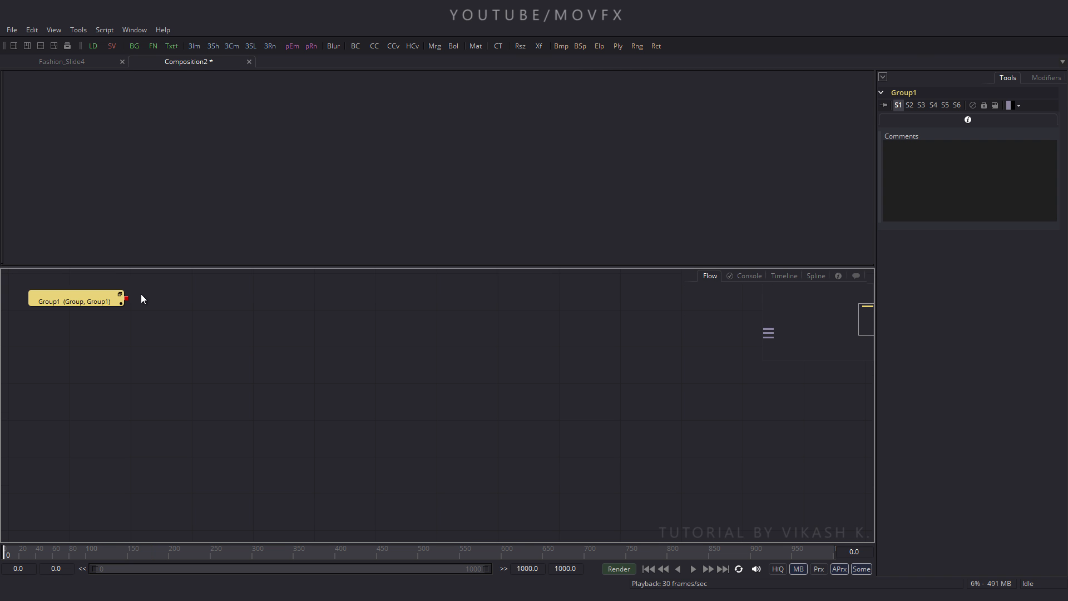
# - Rename the new group node as G4 and stack it directly above G3 in the flow
pyautogui.moveTo(68, 304); pyautogui.dragTo(306, 389)
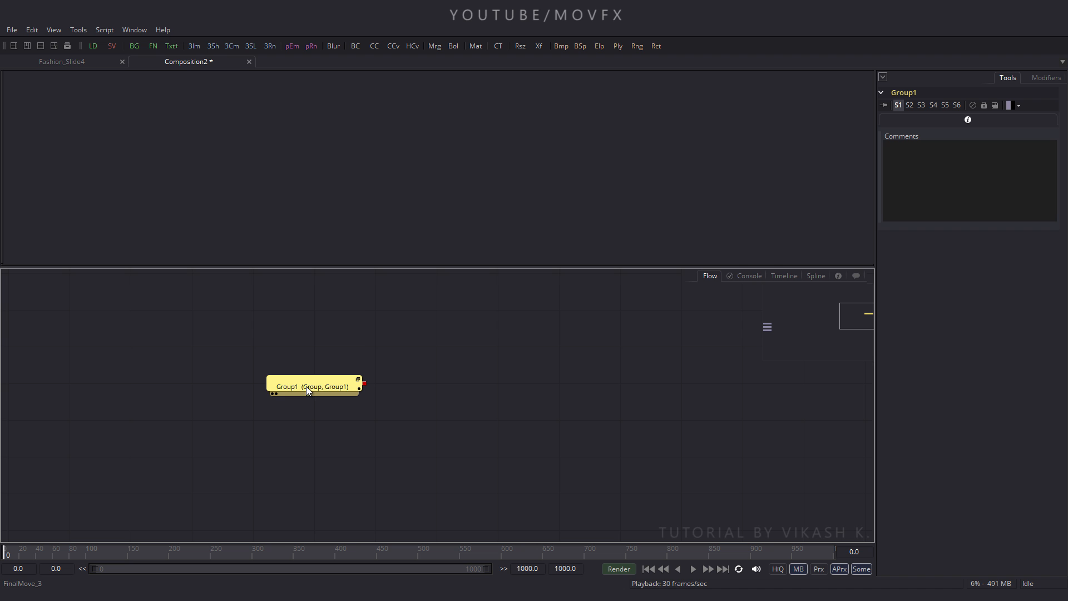
pyautogui.press('F2')
pyautogui.press('BackSpace')
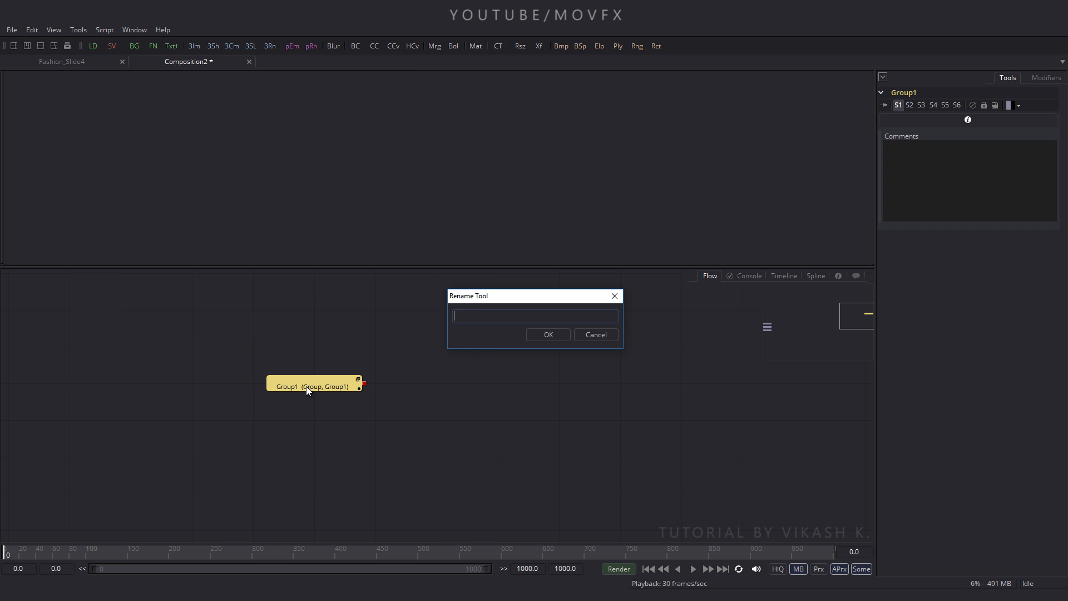
pyautogui.write('G4')
pyautogui.press('Return')
pyautogui.scroll(-1, 393, 375)
pyautogui.moveTo(396, 374); pyautogui.dragTo(78, 438)
pyautogui.scroll(-2, 630, 410)
pyautogui.moveTo(140, 427); pyautogui.dragTo(335, 358)
pyautogui.scroll(3, 334, 395)
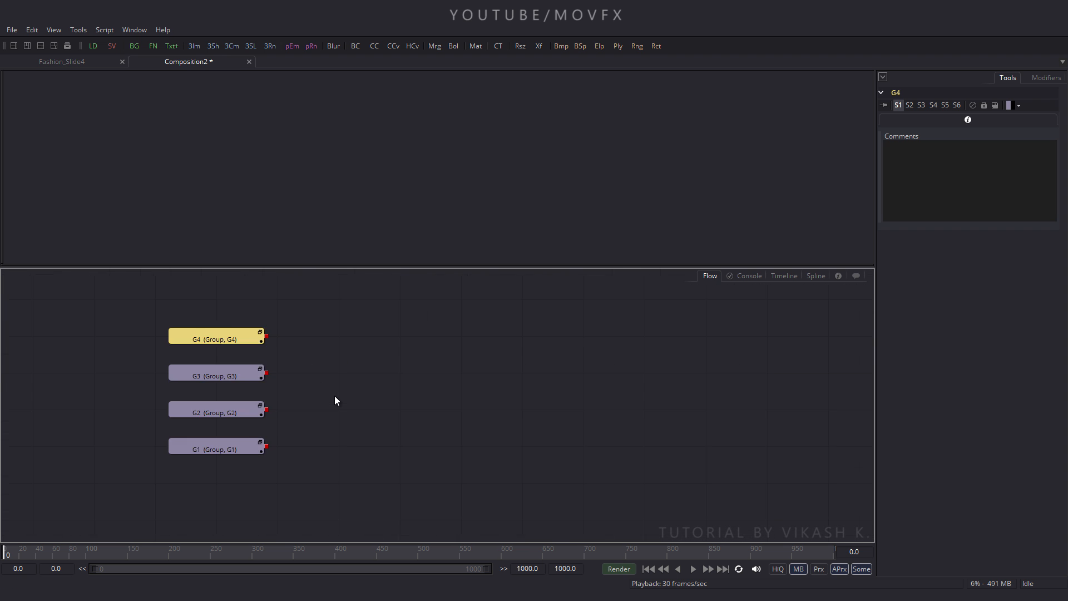
# - Close the Fashion_Slide4 composition and deselect the G4 group node in Composition2
pyautogui.click(72, 61)
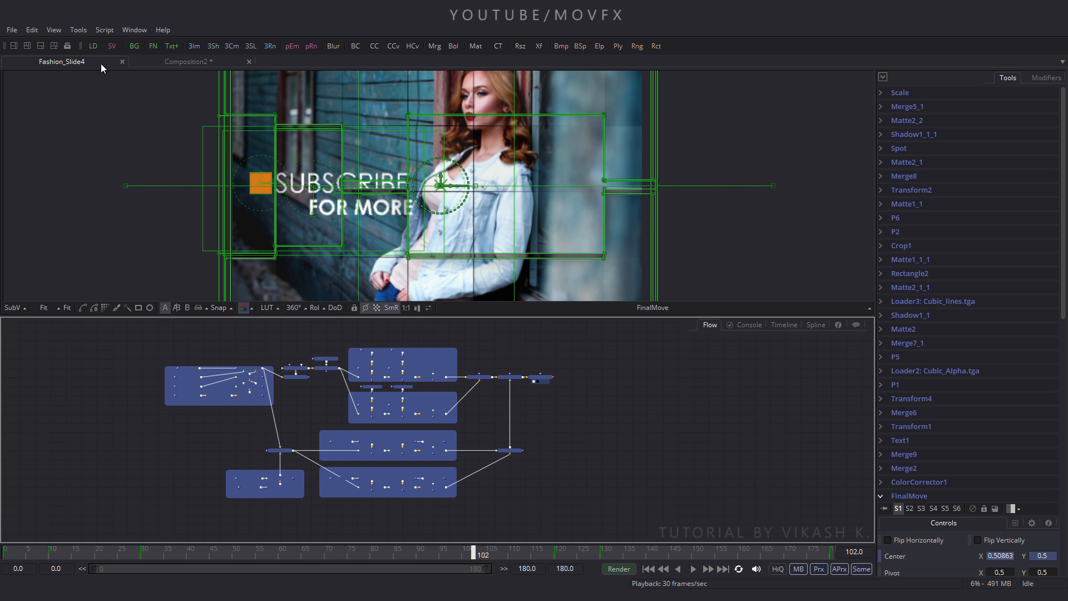
pyautogui.click(122, 62)
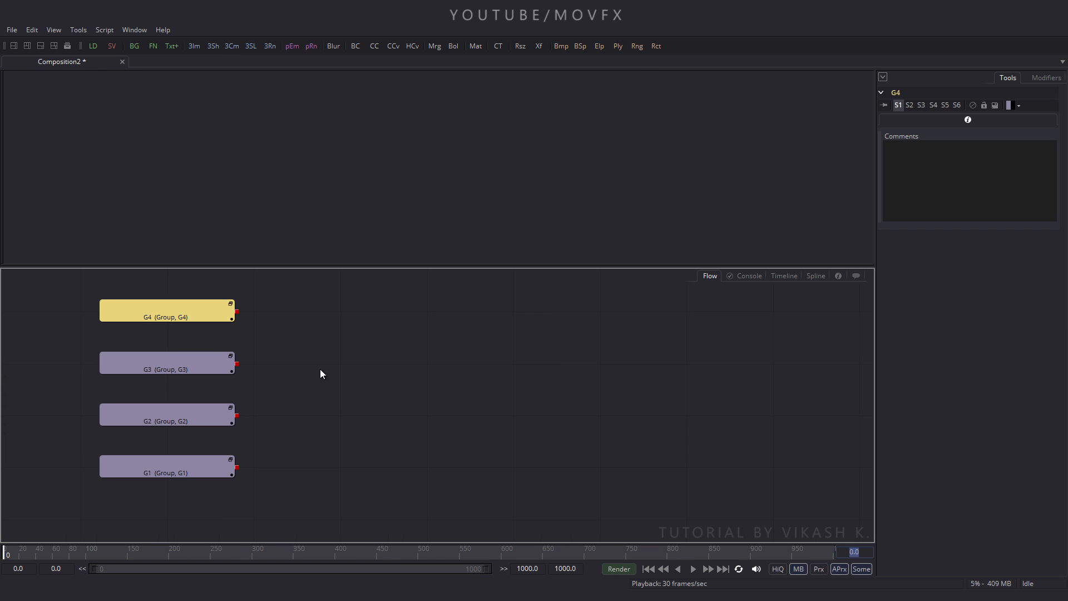
pyautogui.click(349, 335)
# - Add a Background node to the flow beside the stacked groups, level with G3
pyautogui.scroll(-3, 349, 335)
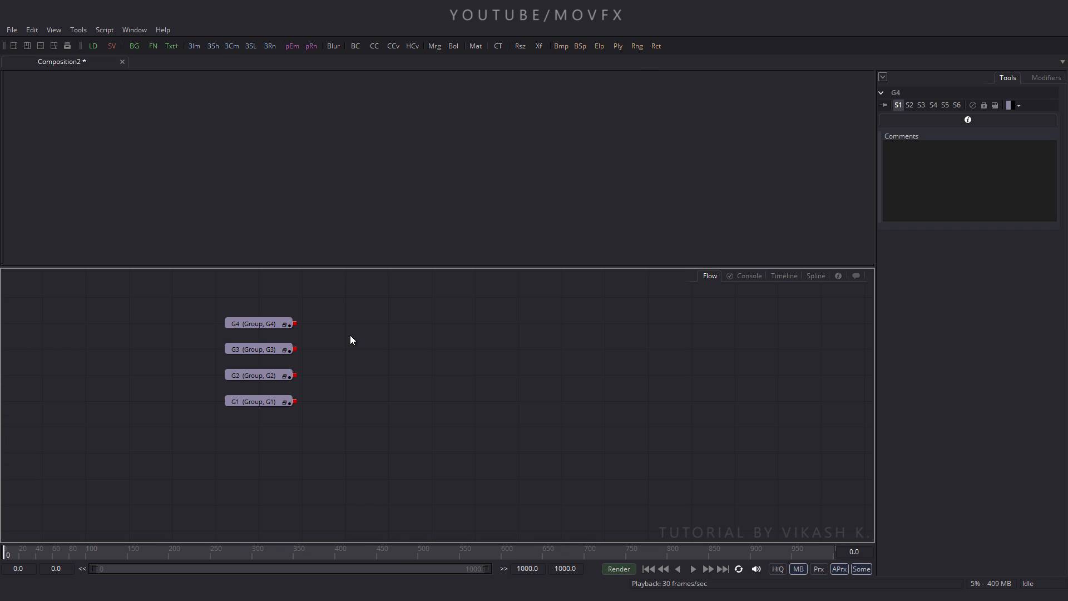
pyautogui.moveTo(409, 337); pyautogui.dragTo(371, 353)
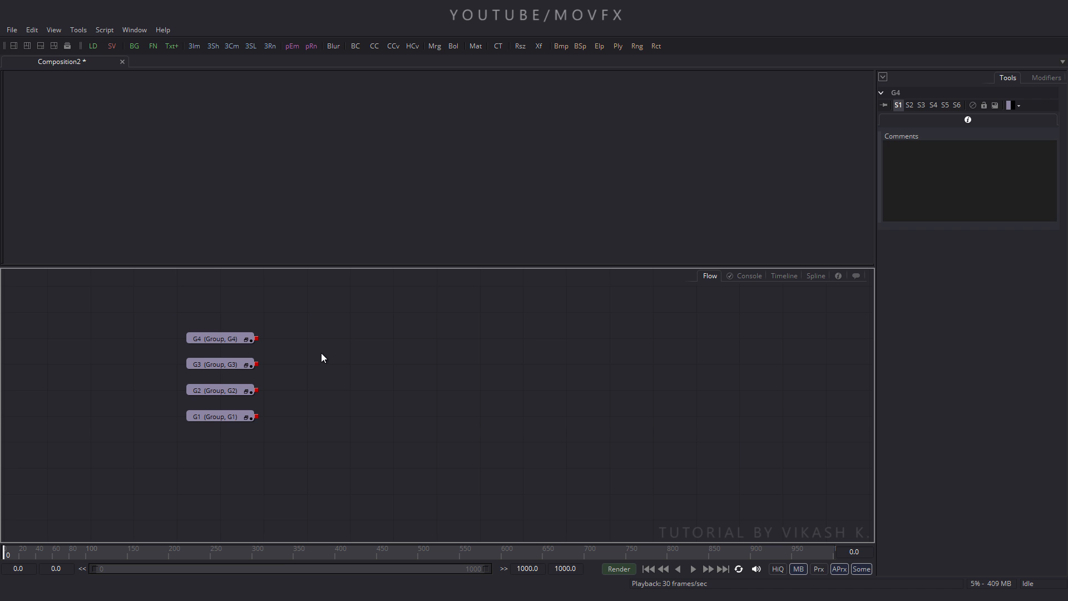
pyautogui.click(135, 47)
pyautogui.moveTo(305, 343); pyautogui.dragTo(346, 350)
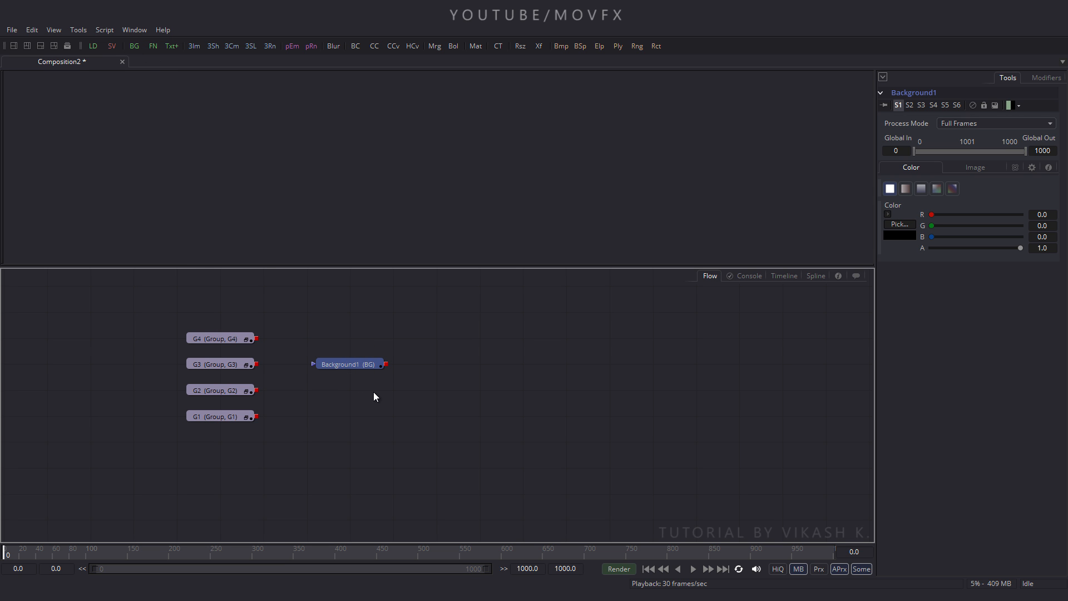
# - Rename the new Background node as Blue
pyautogui.press('F2')
pyautogui.write('Blue')
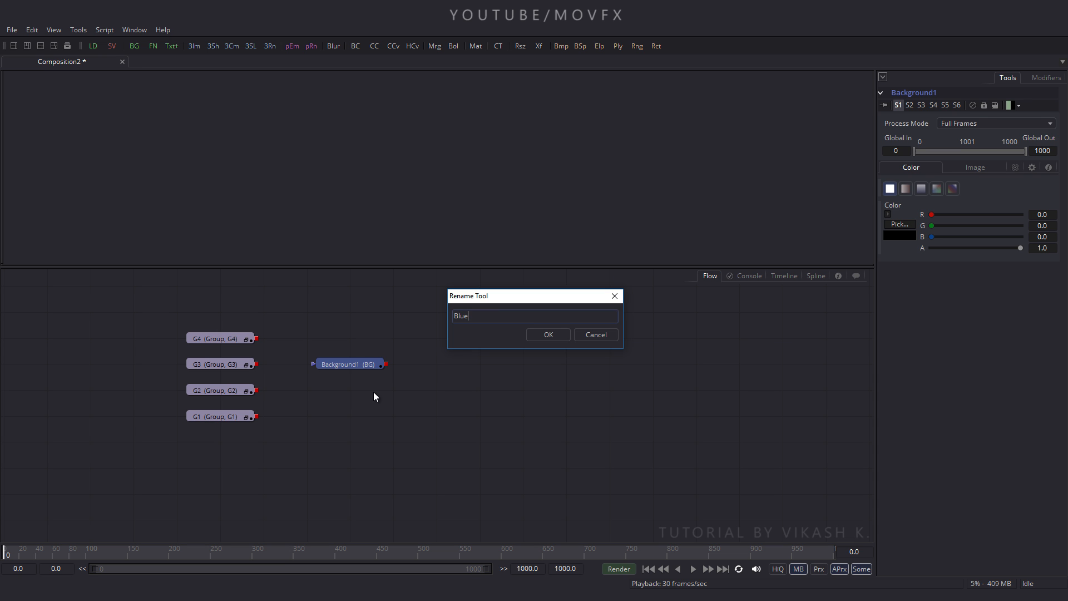
pyautogui.press('Return')
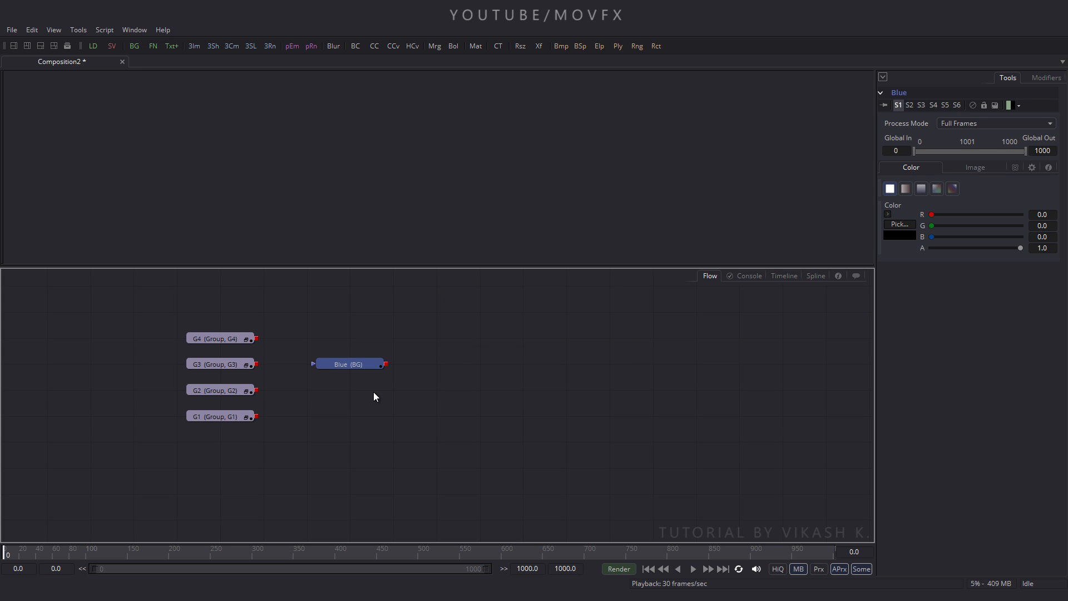
# - Show the Blue node in the viewer, set its color to very dark blue #00001b, and fit the frame to the viewer
pyautogui.press('1')
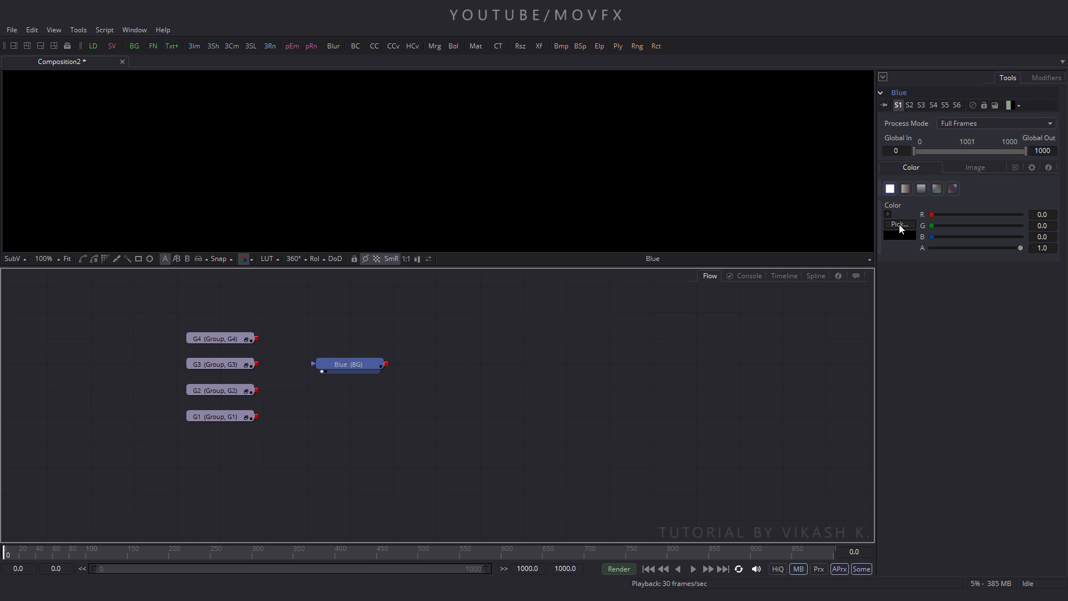
pyautogui.click(899, 233)
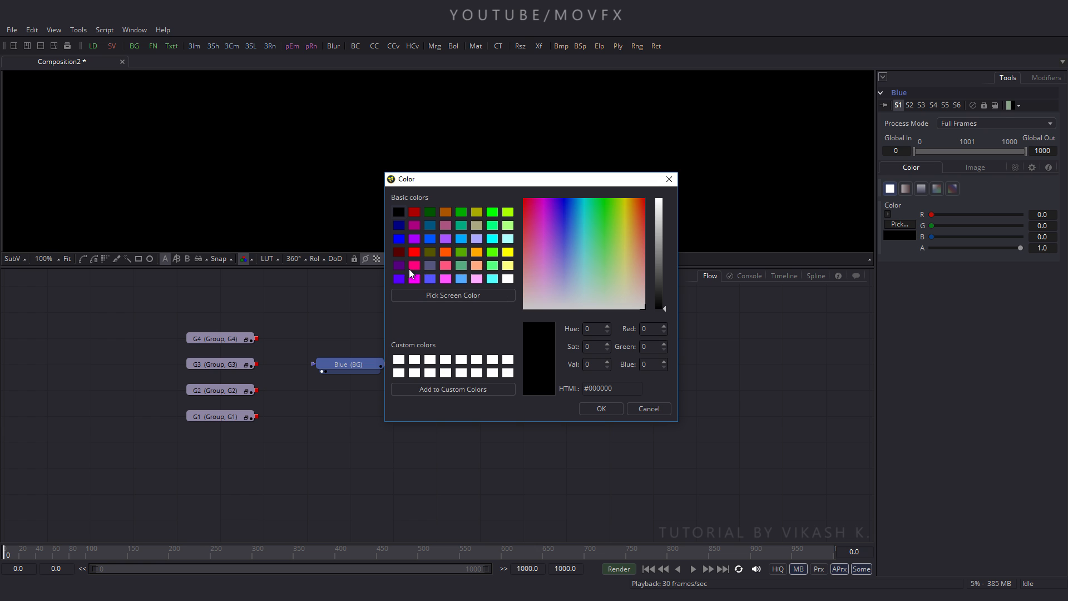
pyautogui.click(398, 228)
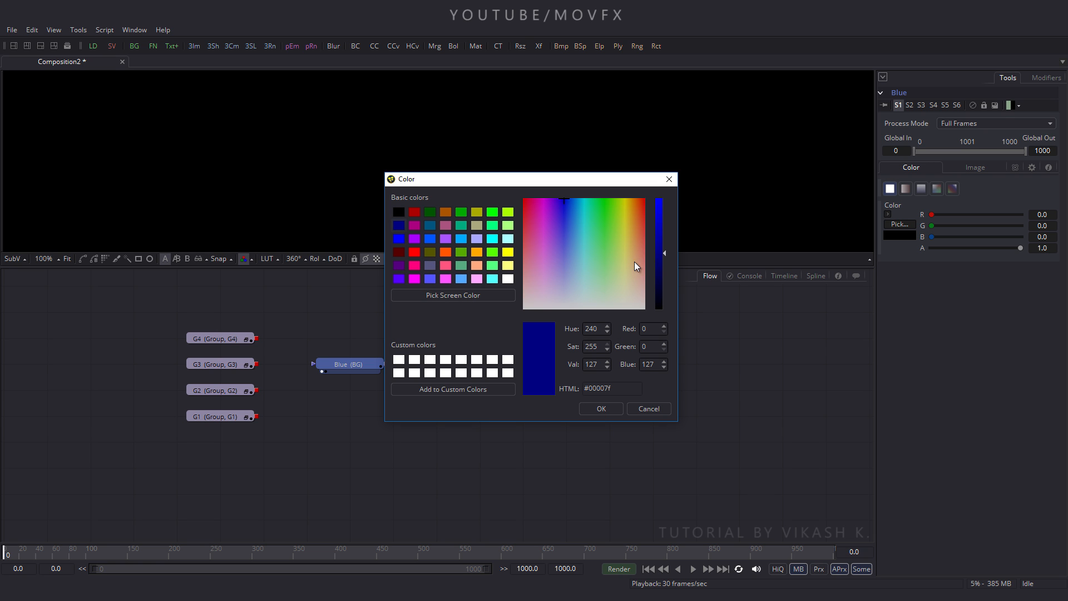
pyautogui.moveTo(660, 275); pyautogui.dragTo(659, 297)
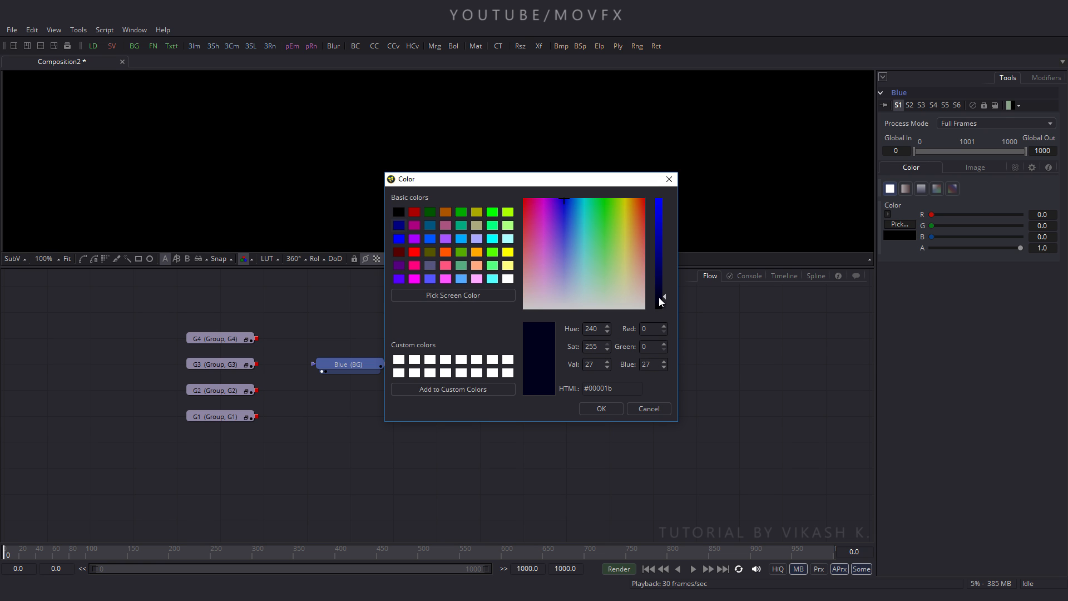
pyautogui.click(601, 408)
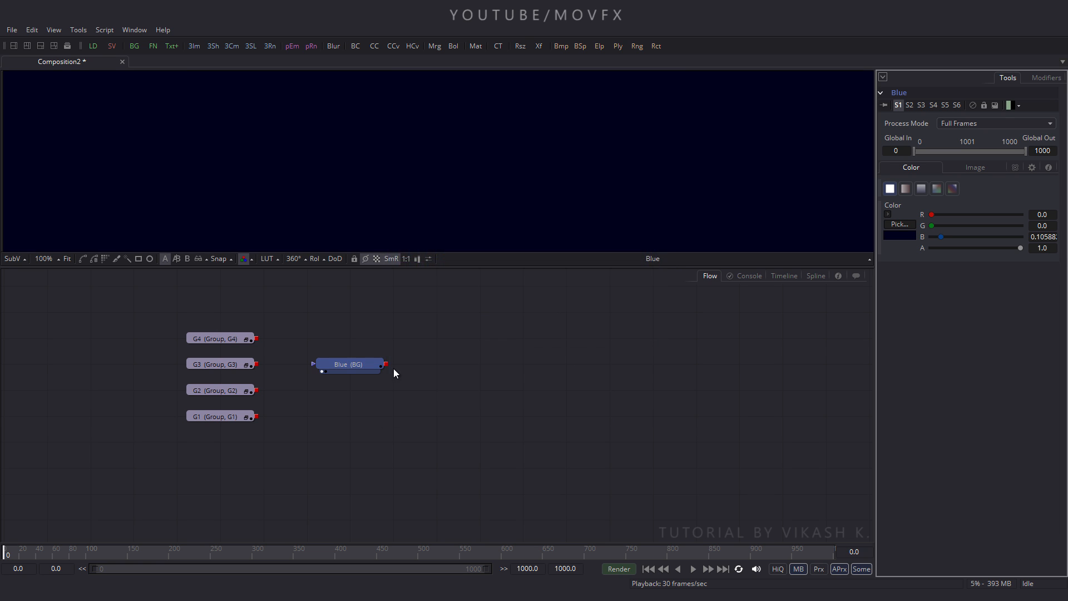
pyautogui.click(66, 257)
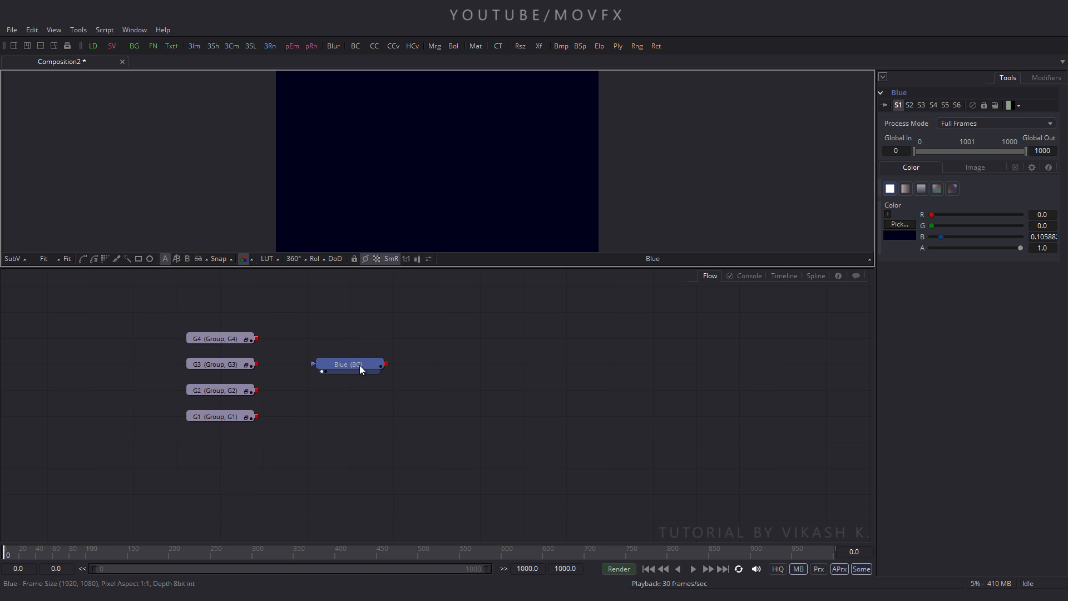
# - Place the Blue node below the groups and merge G1 over it with a Merge node beside G1
pyautogui.moveTo(359, 365); pyautogui.dragTo(331, 444)
pyautogui.click(379, 417)
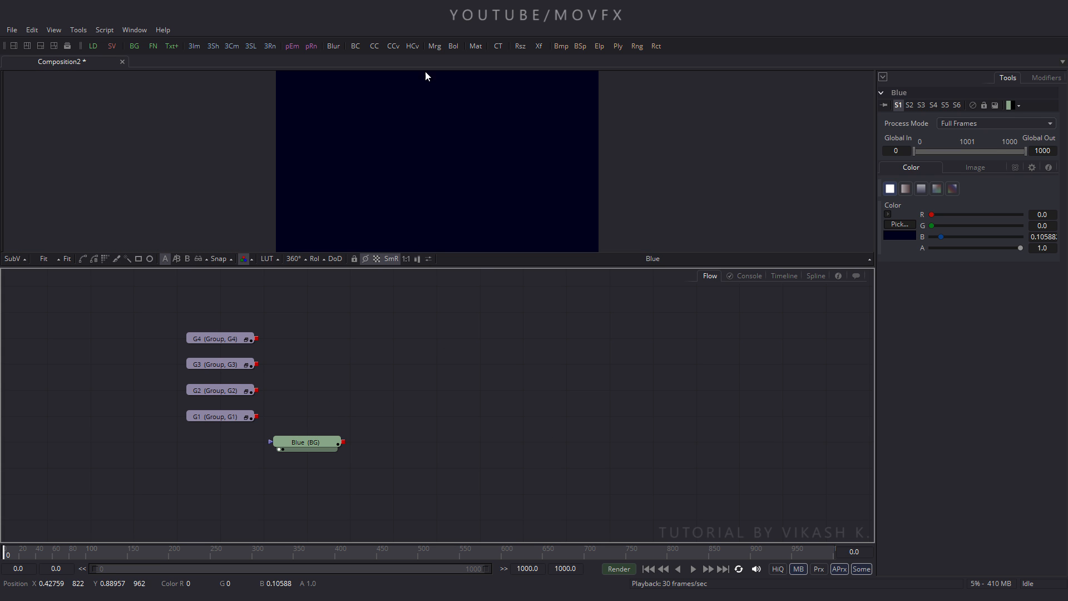
pyautogui.click(434, 46)
pyautogui.moveTo(405, 417); pyautogui.dragTo(218, 420)
pyautogui.click(400, 401)
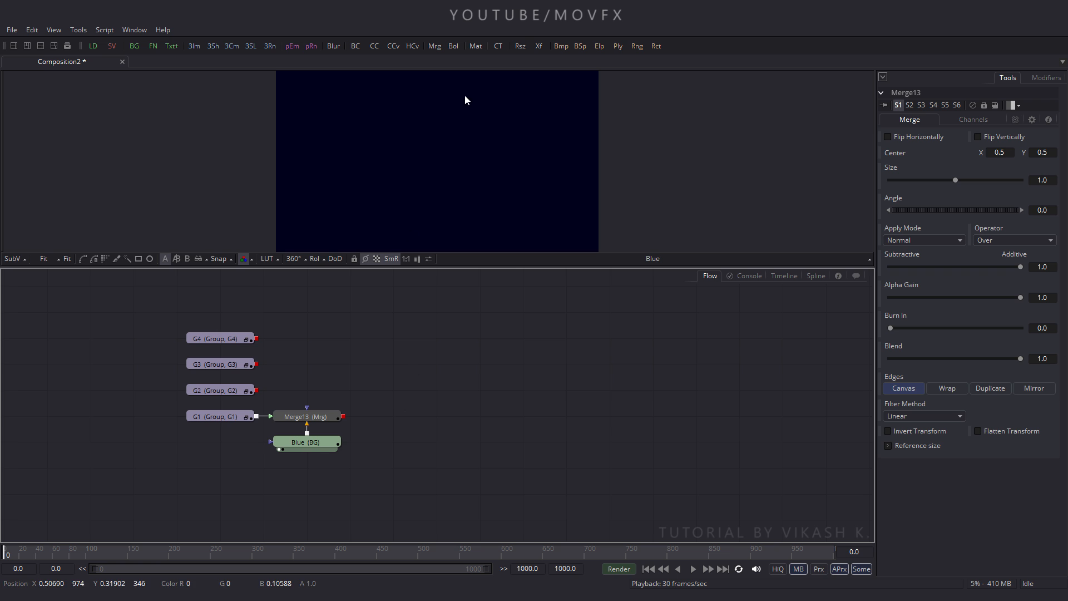
# - Stack three more Merge nodes above the first one, chaining them as backgrounds and connecting G2, G3 and G4 as their foregrounds
pyautogui.click(435, 45)
pyautogui.moveTo(394, 393); pyautogui.dragTo(233, 396)
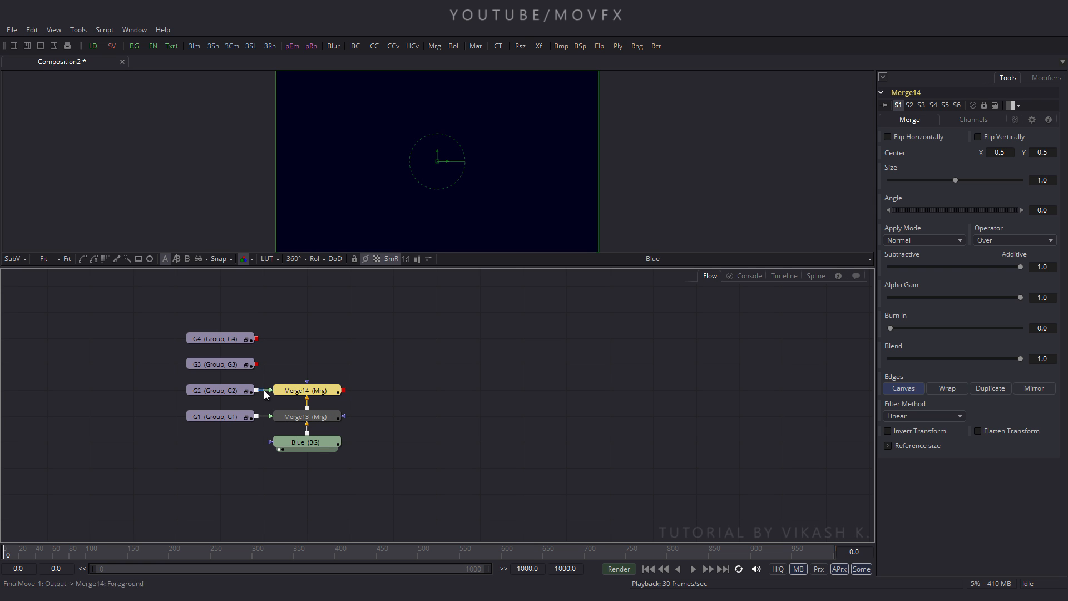
pyautogui.click(413, 368)
pyautogui.click(434, 46)
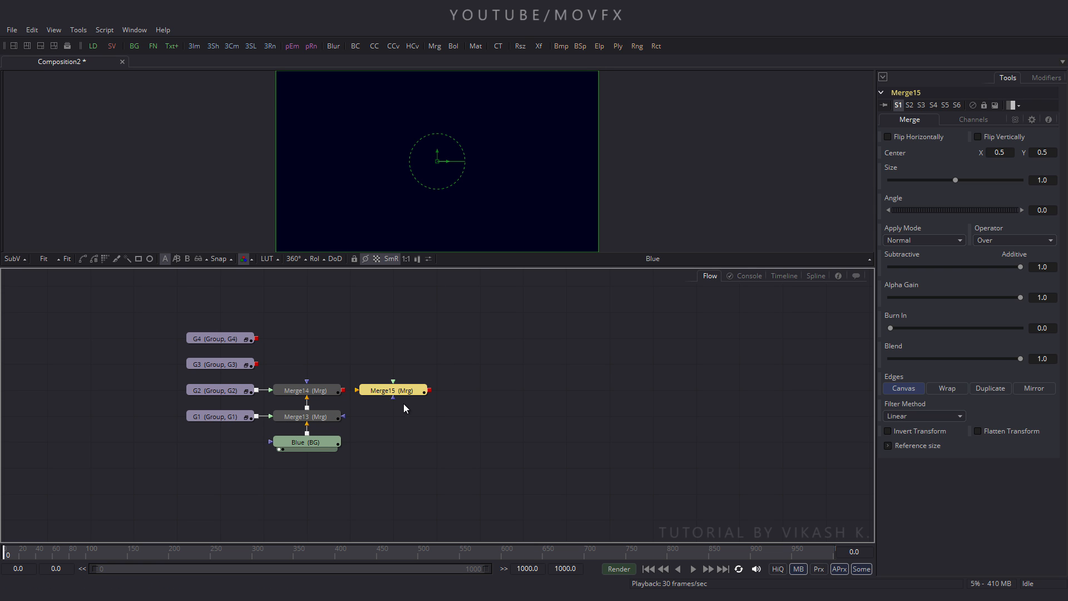
pyautogui.moveTo(398, 392); pyautogui.dragTo(256, 364)
pyautogui.click(403, 365)
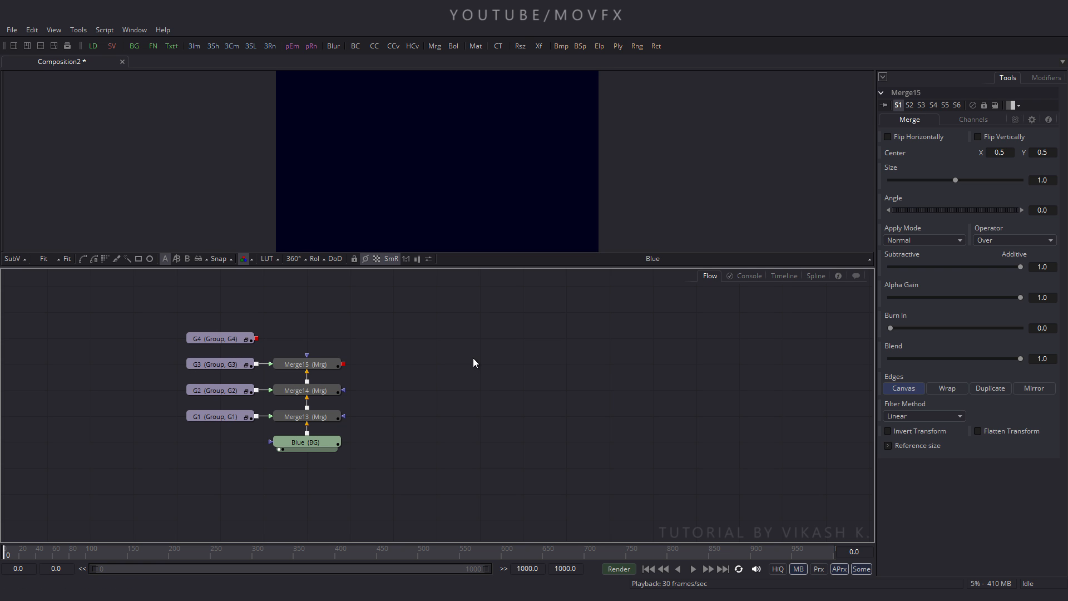
pyautogui.click(435, 46)
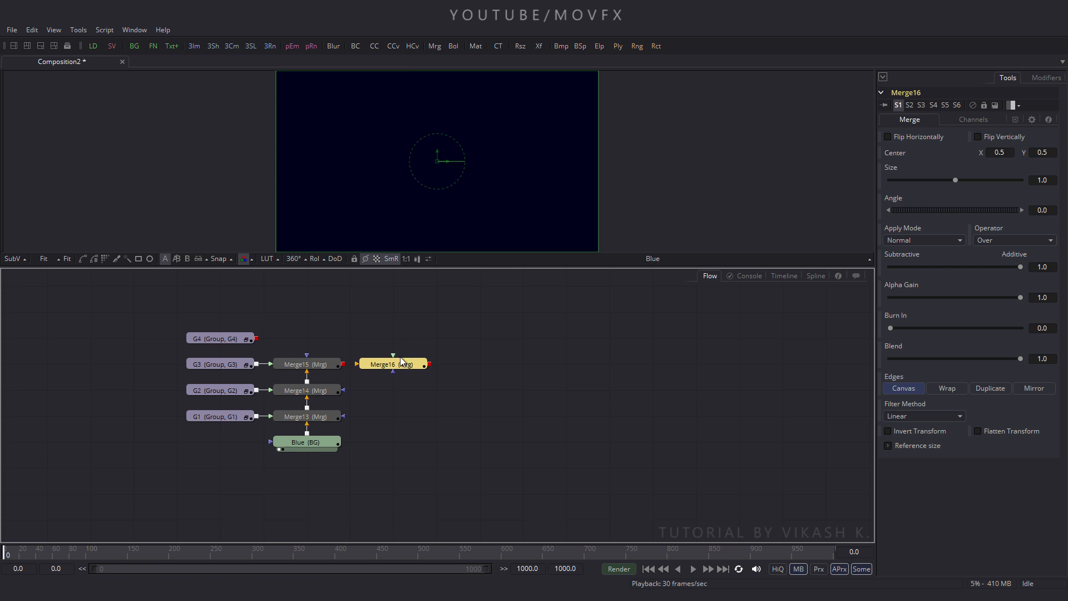
pyautogui.moveTo(370, 357); pyautogui.dragTo(256, 338)
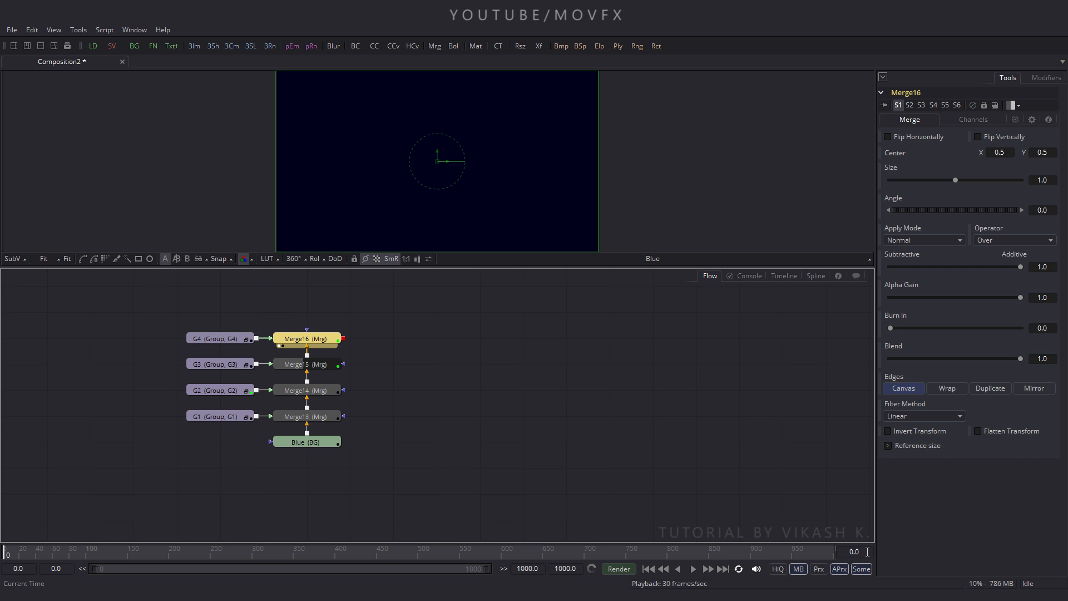
# - Set the proxy ratio to 4 and scrub the merged result forward to frame 364
pyautogui.rightClick(830, 571)
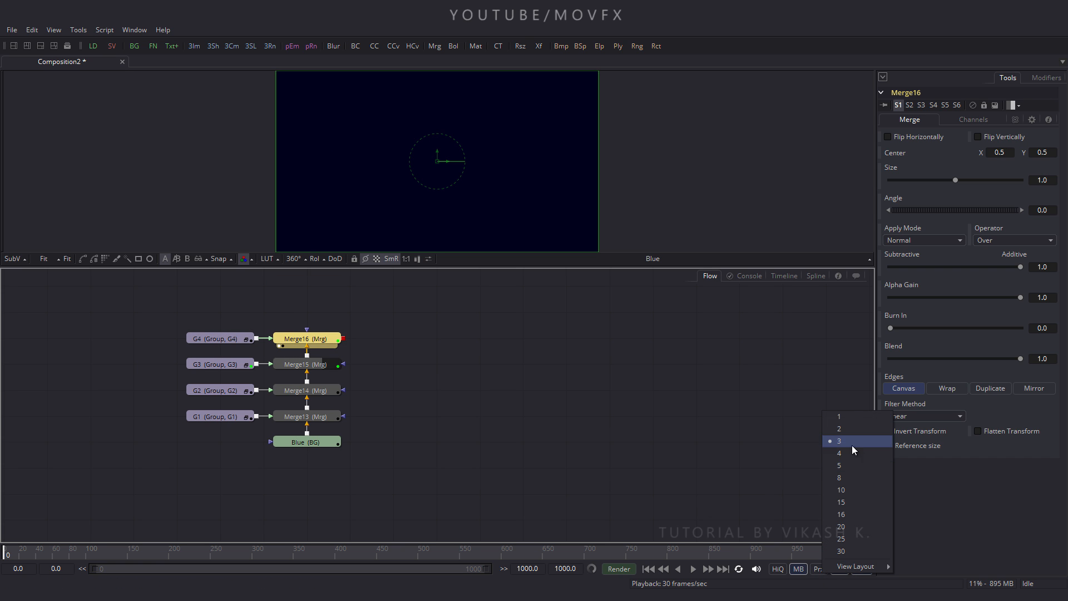
pyautogui.click(834, 454)
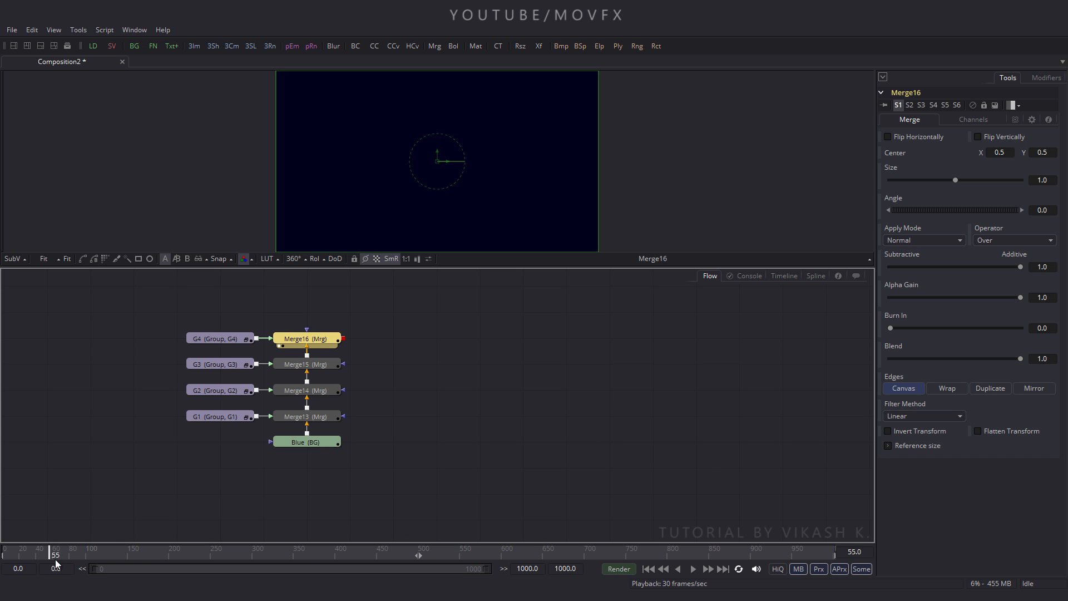
pyautogui.moveTo(12, 555); pyautogui.dragTo(306, 555)
# - Shift the G2 group in the timeline so that it starts at frame 150
pyautogui.click(781, 276)
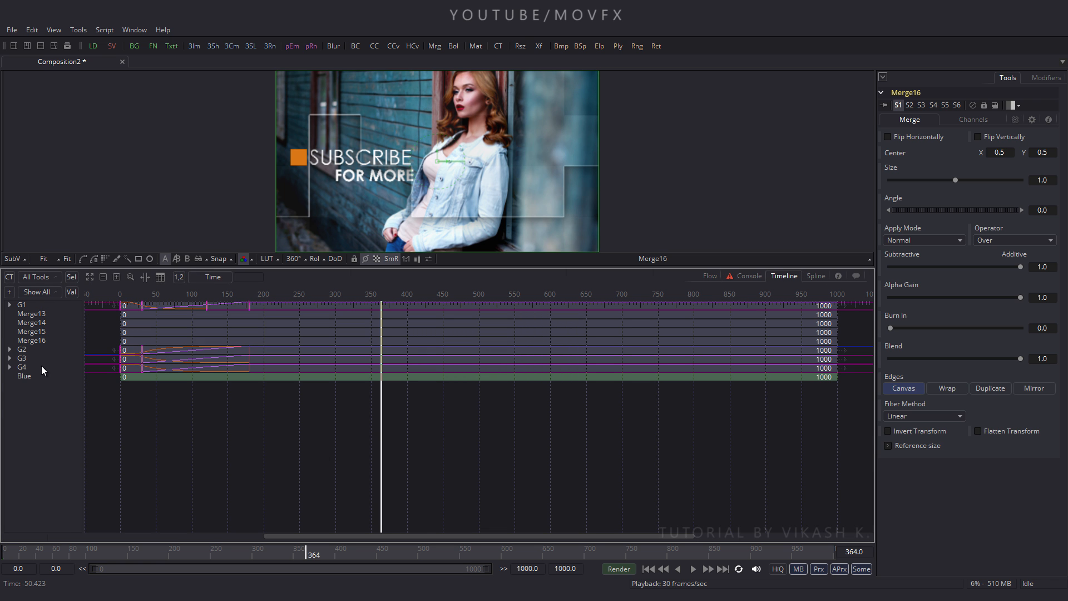
pyautogui.click(22, 349)
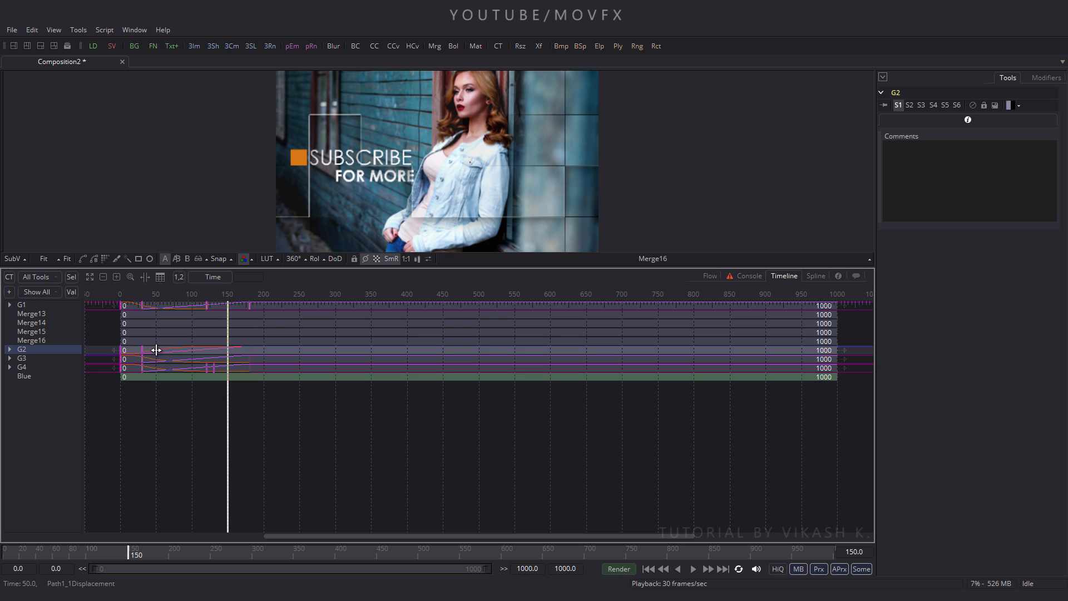
pyautogui.moveTo(156, 349); pyautogui.dragTo(265, 350)
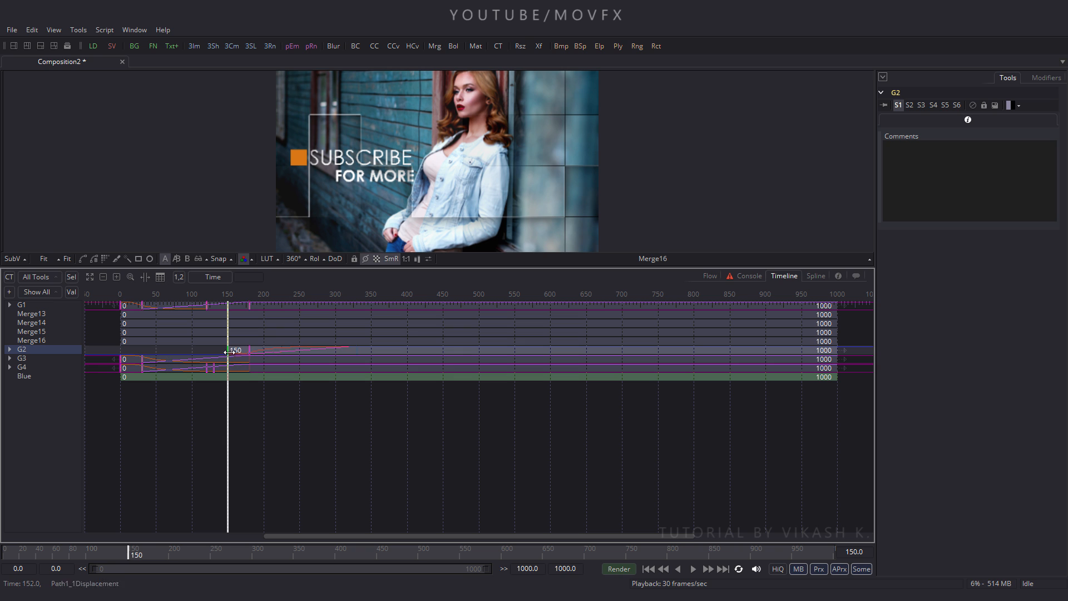
# - Move the playhead to frame 300 and shift the G3 group to start there
pyautogui.click(24, 359)
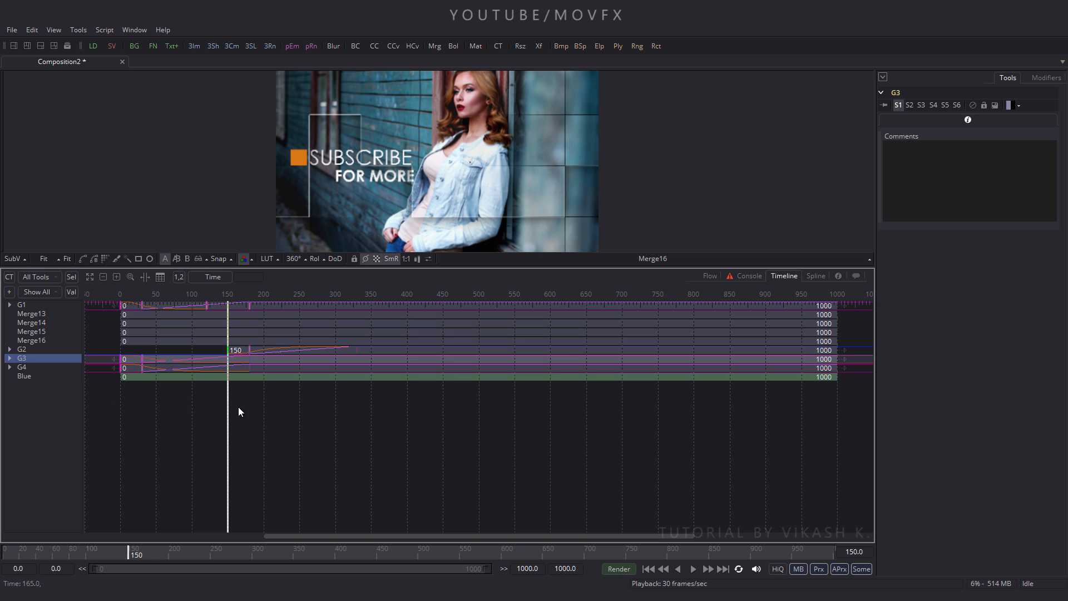
pyautogui.moveTo(228, 406); pyautogui.dragTo(334, 414)
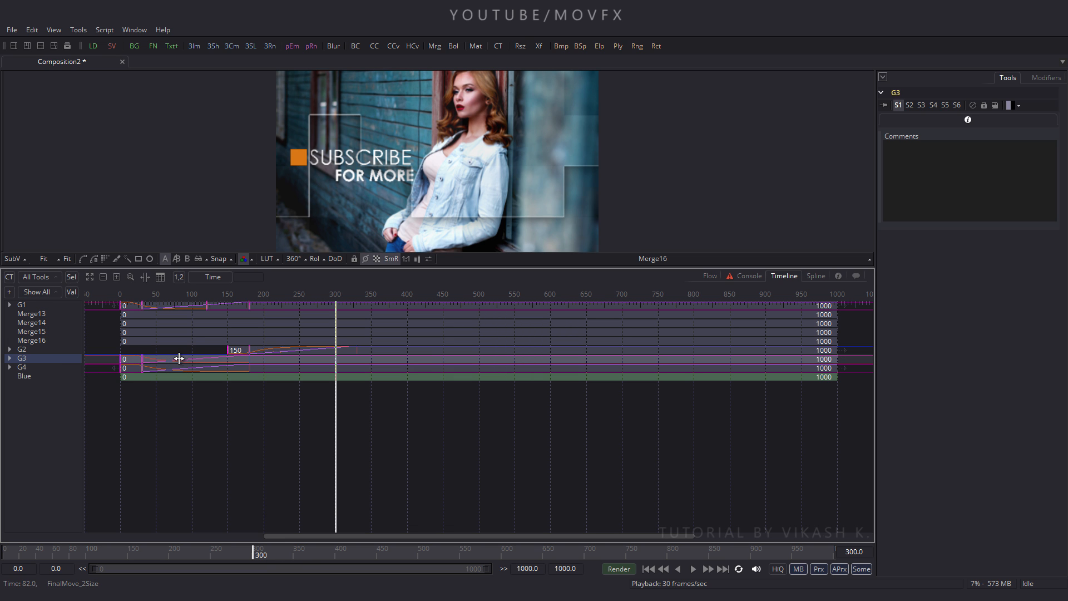
pyautogui.moveTo(178, 359); pyautogui.dragTo(391, 359)
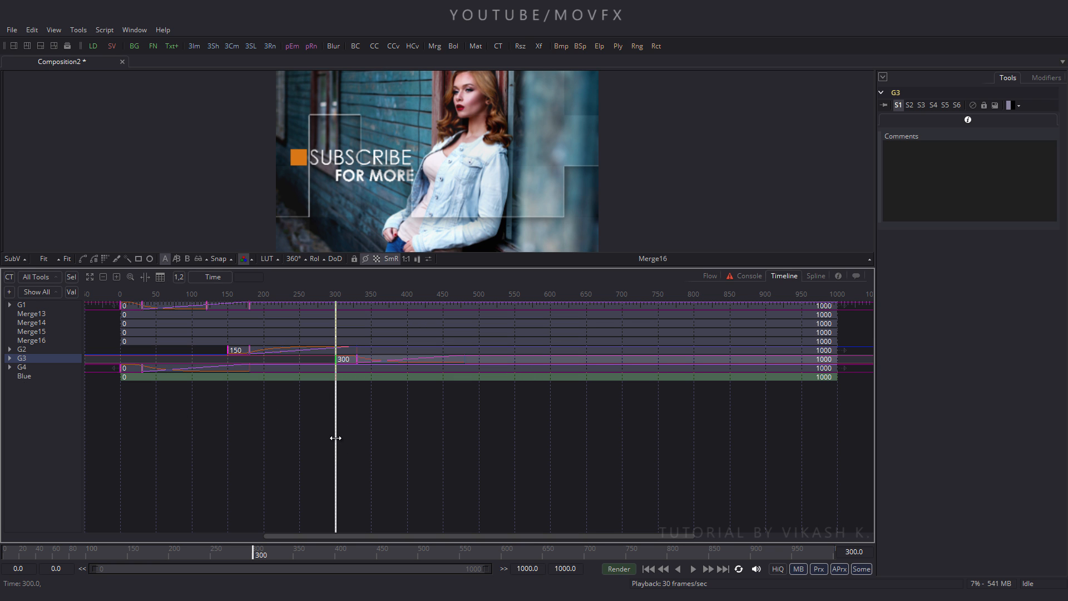
# - Move the playhead to frame 450 and shift the G4 group to start there
pyautogui.moveTo(337, 439); pyautogui.dragTo(443, 443)
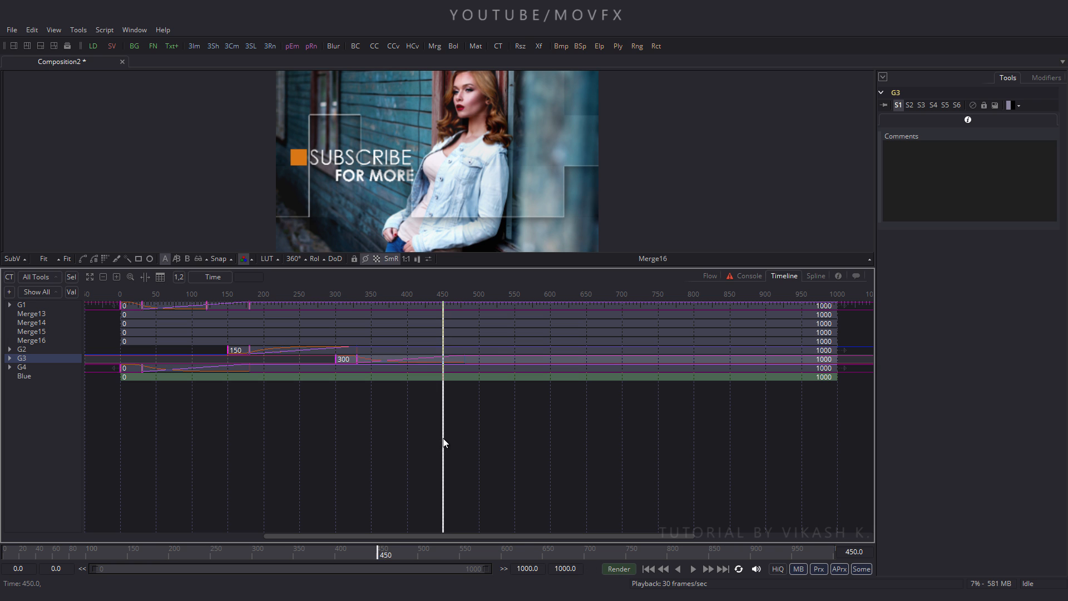
pyautogui.click(24, 368)
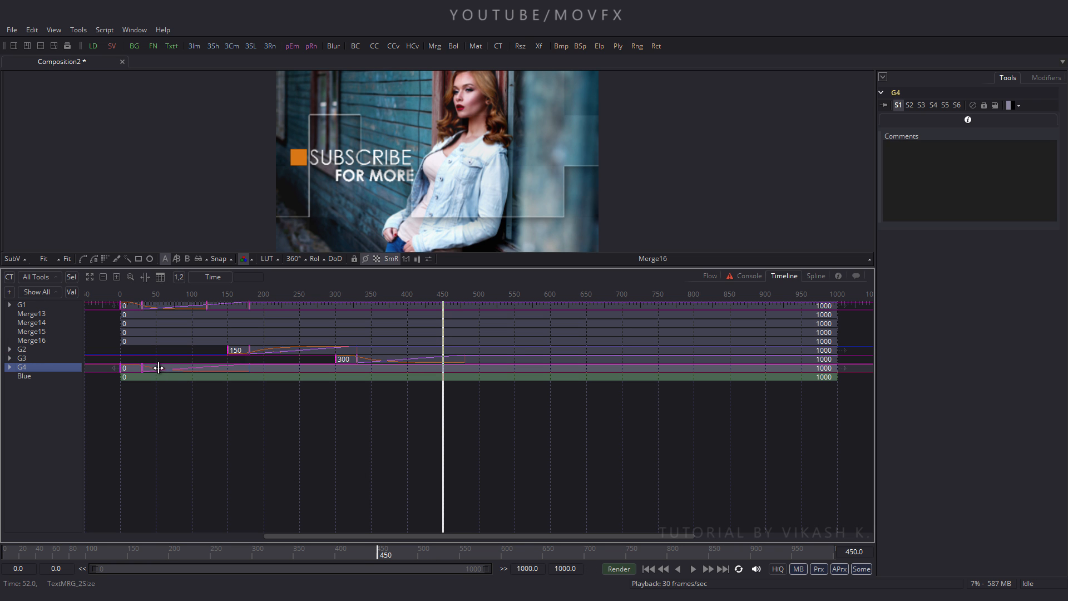
pyautogui.moveTo(159, 368); pyautogui.dragTo(482, 371)
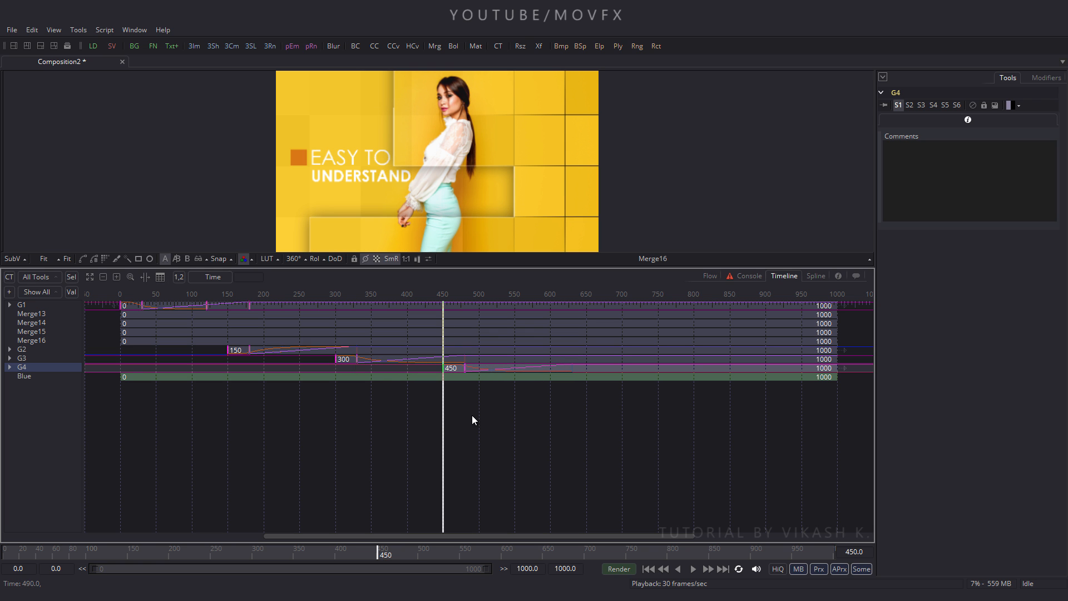
# - Scrub back to frame 285 to check the staggered slides, and return to the node flow at frame 0
pyautogui.moveTo(444, 428); pyautogui.dragTo(325, 442)
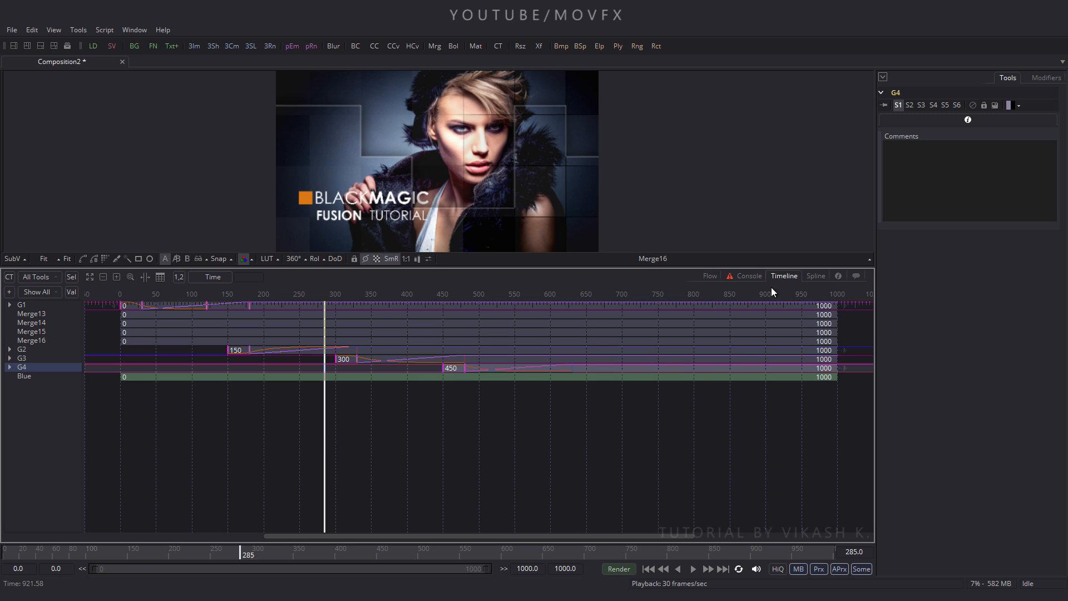
pyautogui.click(710, 276)
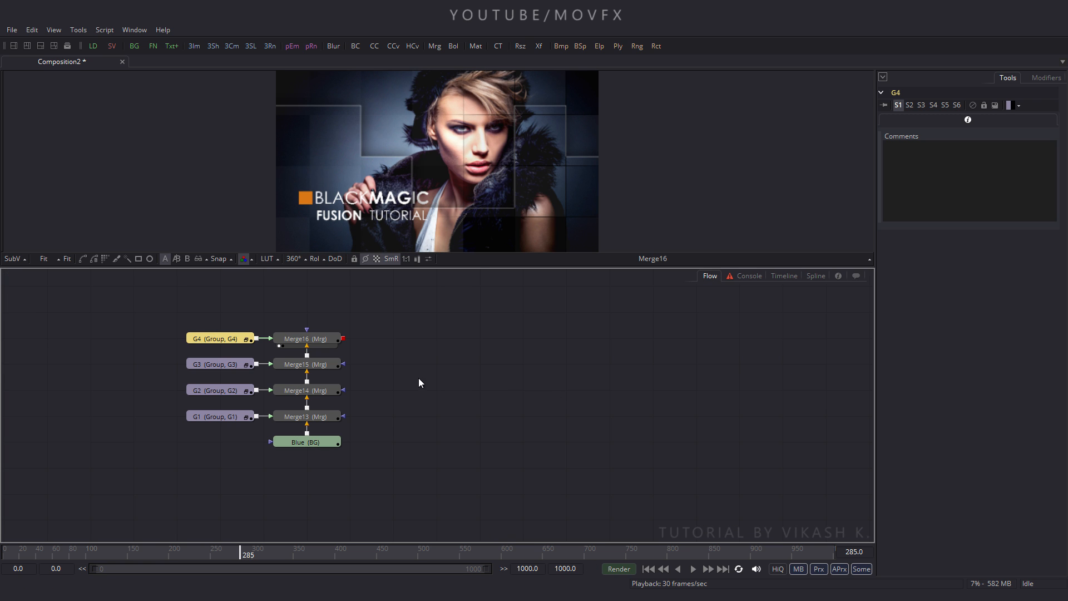
pyautogui.click(647, 569)
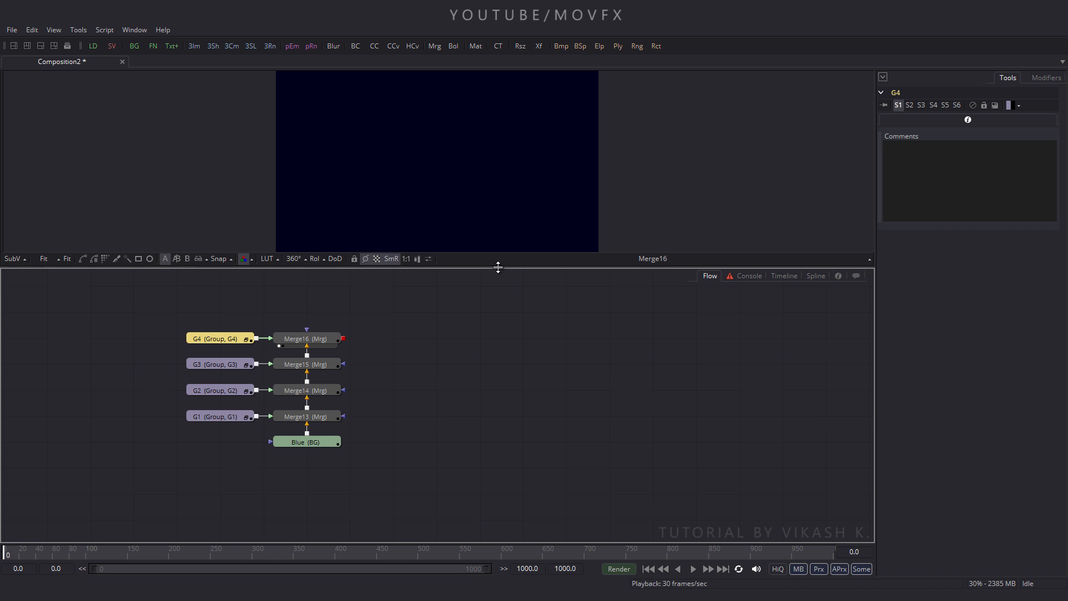
# - Enlarge the viewer and scrub to frame 182 to inspect the transition from the G1 slide to the G2 slide
pyautogui.moveTo(498, 268); pyautogui.dragTo(495, 355)
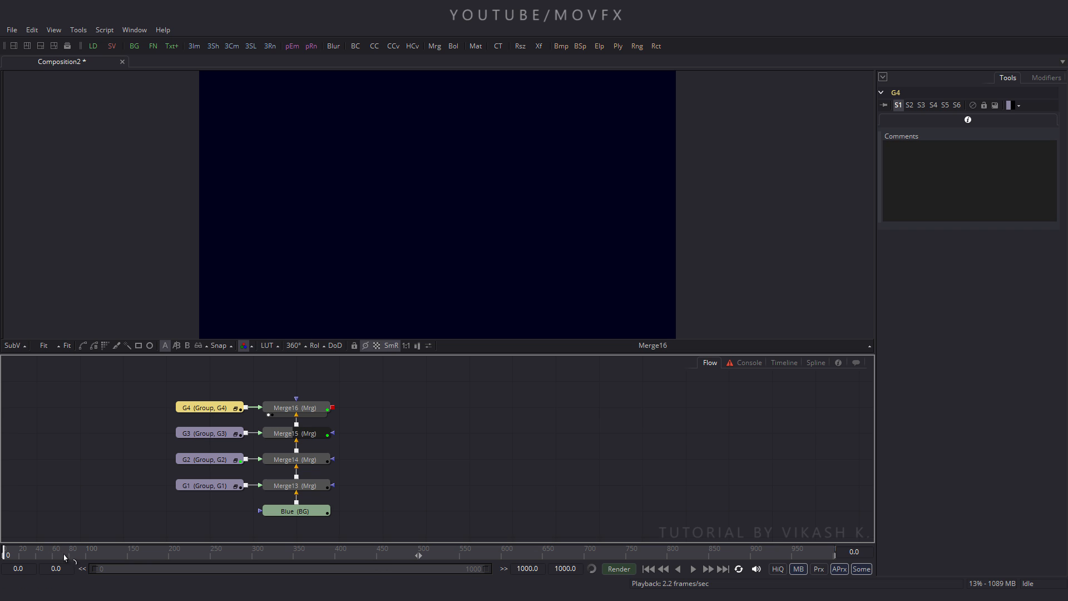
pyautogui.moveTo(25, 552); pyautogui.dragTo(126, 557)
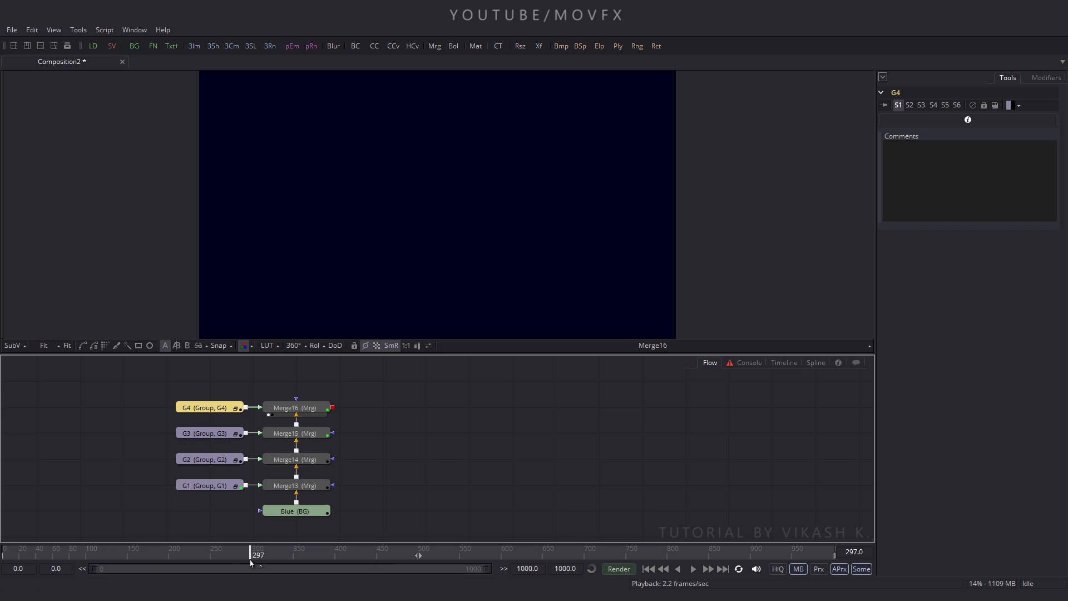
pyautogui.moveTo(250, 563); pyautogui.dragTo(146, 556)
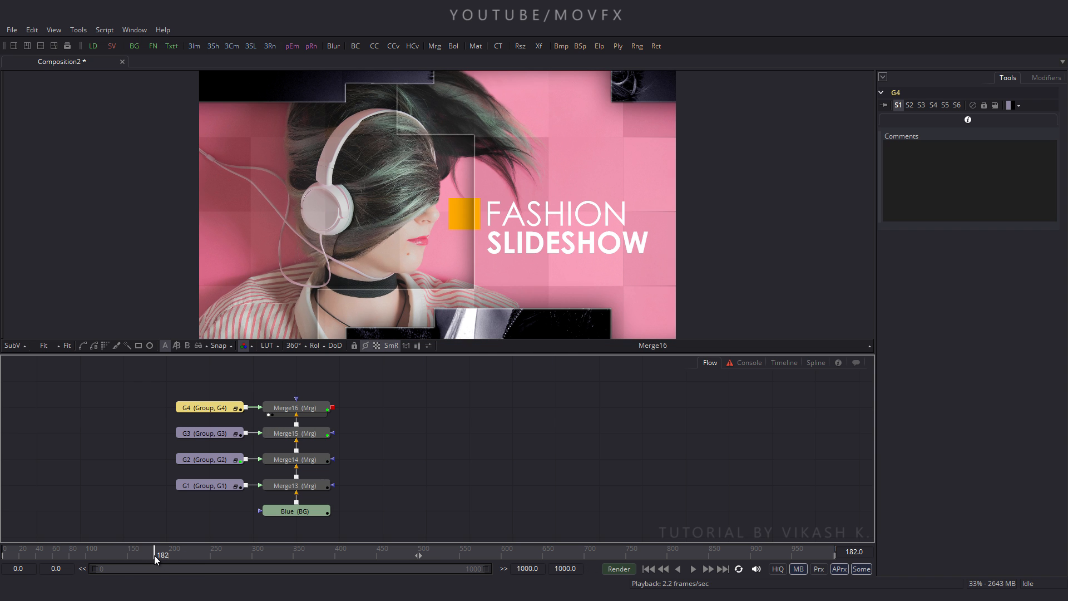